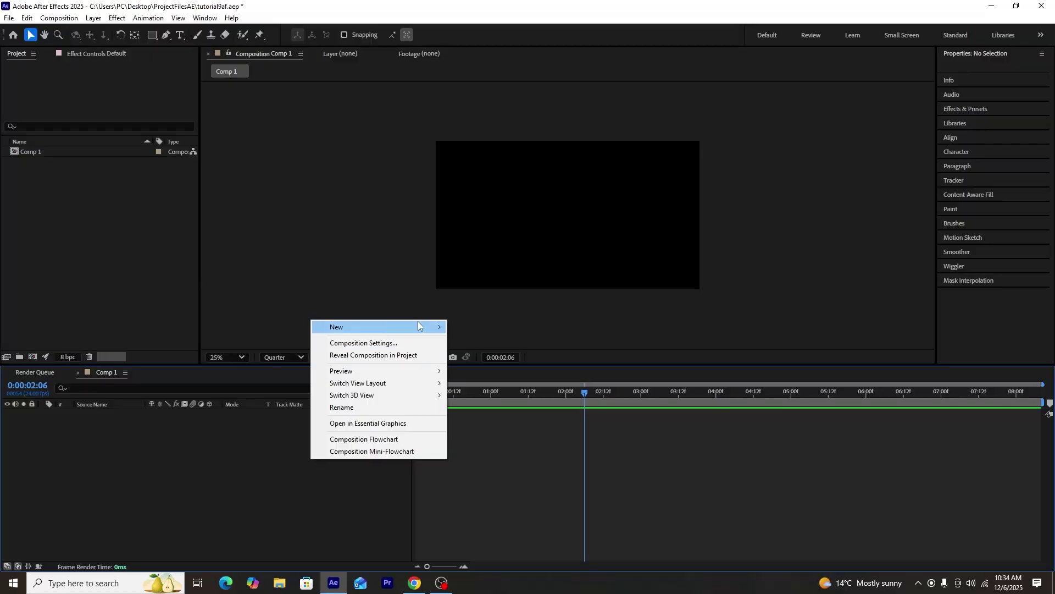
- Create a 1920 x 1080 px solid layer and apply the Gradient Ramp effect to it
{"action": "left_click", "coordinate": [490, 355]}
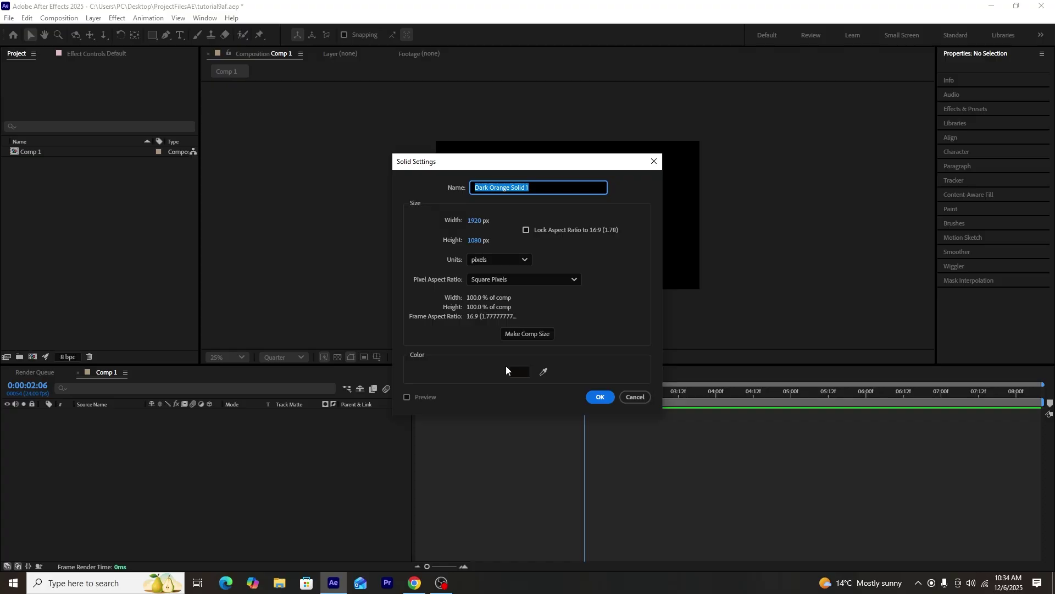
{"action": "left_click", "coordinate": [600, 397]}
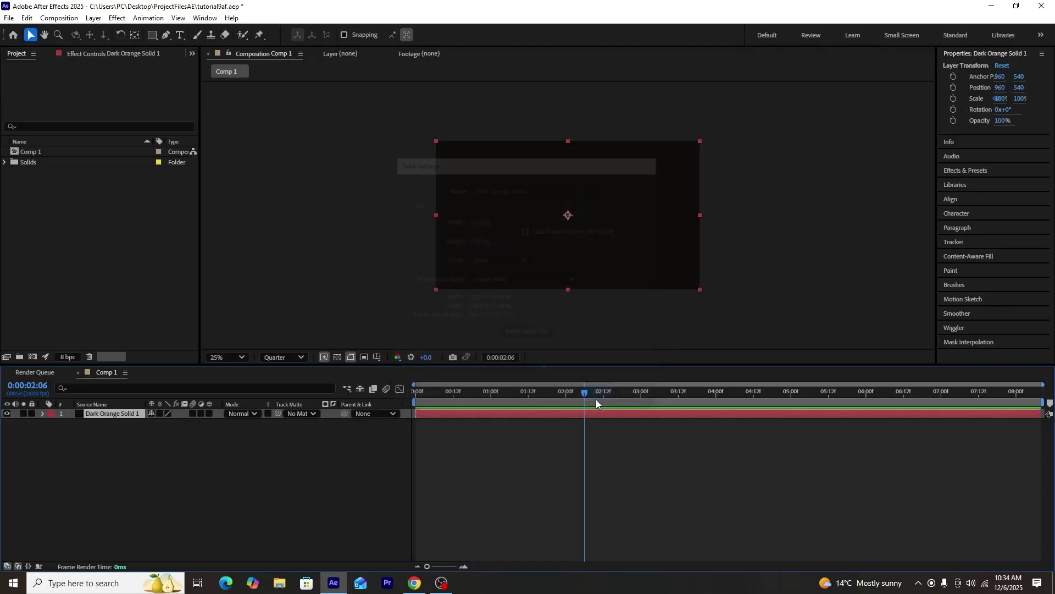
{"action": "left_click", "coordinate": [984, 106]}
{"action": "type", "text": "gradi"}
{"action": "left_click_drag", "start_coordinate": [996, 168], "coordinate": [134, 413]}
- Set the ramp shape to Radial Ramp and the gradient's end color to dark gray 1E1E1E
{"action": "left_click", "coordinate": [129, 126]}
{"action": "left_click", "coordinate": [135, 145]}
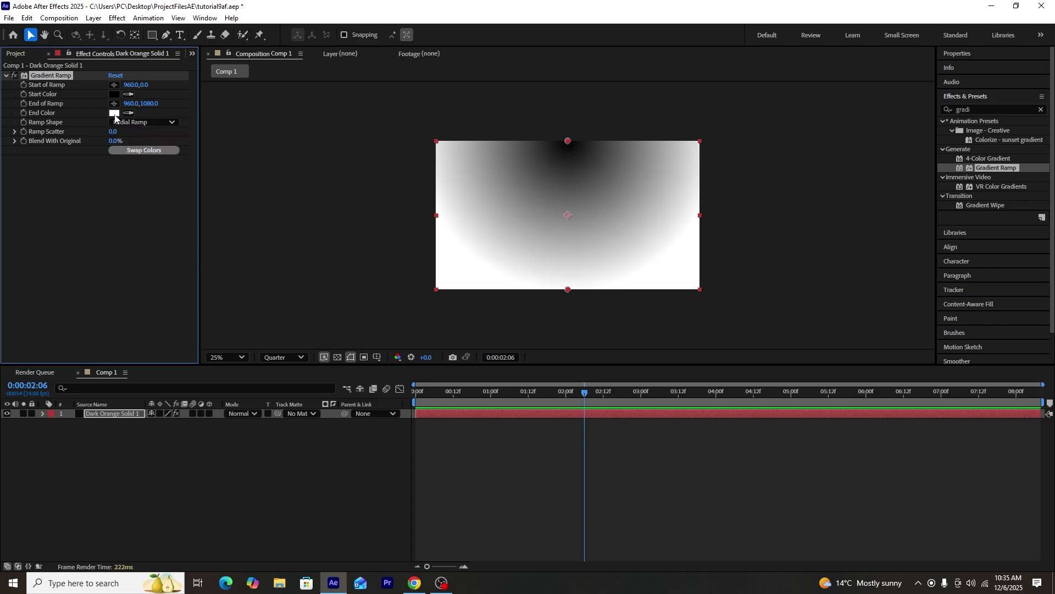
{"action": "left_click", "coordinate": [113, 113]}
{"action": "left_click_drag", "start_coordinate": [501, 325], "coordinate": [399, 345]}
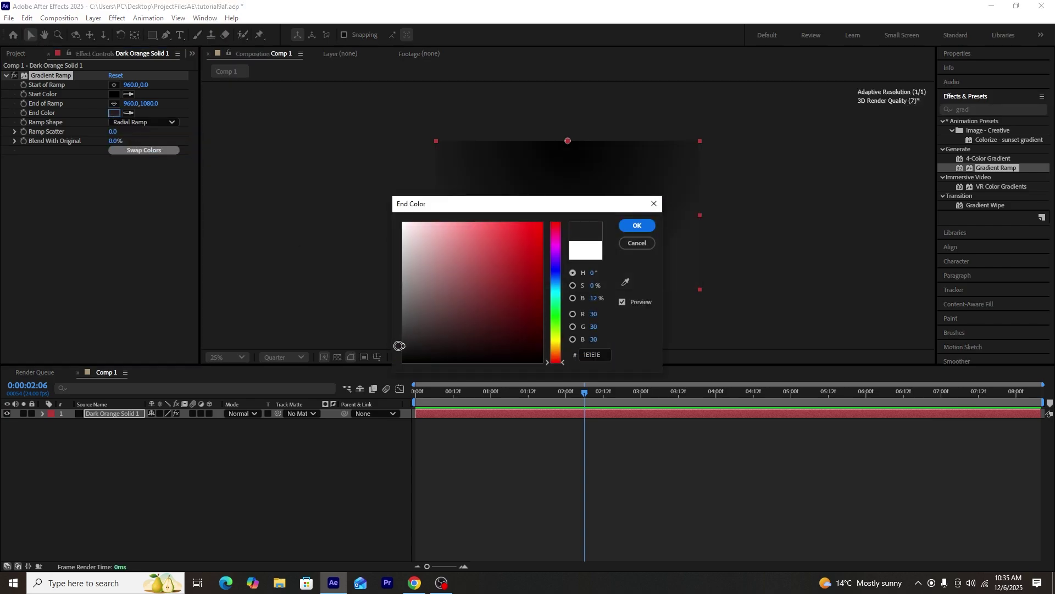
{"action": "left_click", "coordinate": [630, 227]}
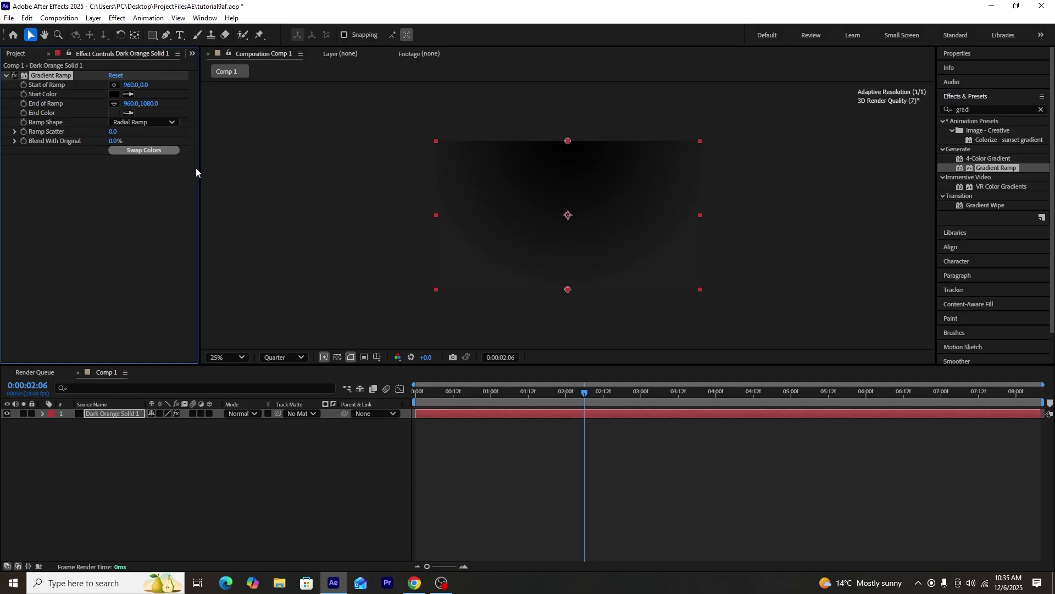
- Swap the gradient colors and reposition the ramp's end point so the background is lit at the center with dark edges
{"action": "left_click", "coordinate": [160, 150]}
{"action": "left_click_drag", "start_coordinate": [150, 103], "coordinate": [247, 125]}
{"action": "left_click_drag", "start_coordinate": [151, 103], "coordinate": [318, 148]}
- Draw a square shape of about 396 x 396 px near the center of the composition on a new shape layer
{"action": "left_click", "coordinate": [220, 492]}
{"action": "left_click_drag", "start_coordinate": [152, 35], "coordinate": [198, 35]}
{"action": "left_click", "coordinate": [296, 471]}
{"action": "left_click_drag", "start_coordinate": [537, 180], "coordinate": [591, 234]}
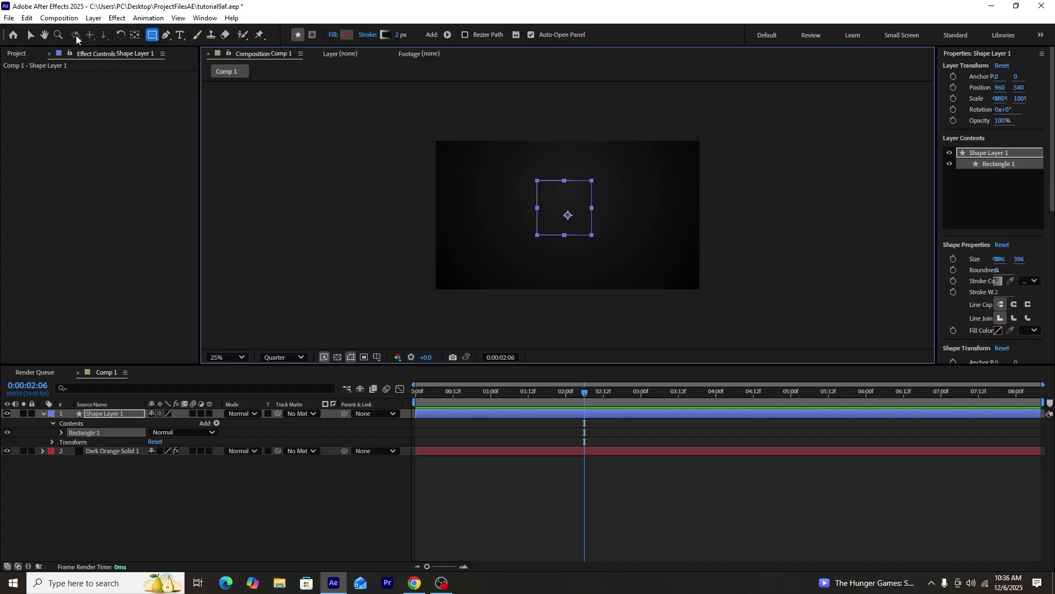
{"action": "key", "text": "v"}
- Remove the square's stroke and set its fill color to white FFFFFF
{"action": "left_click", "coordinate": [464, 35]}
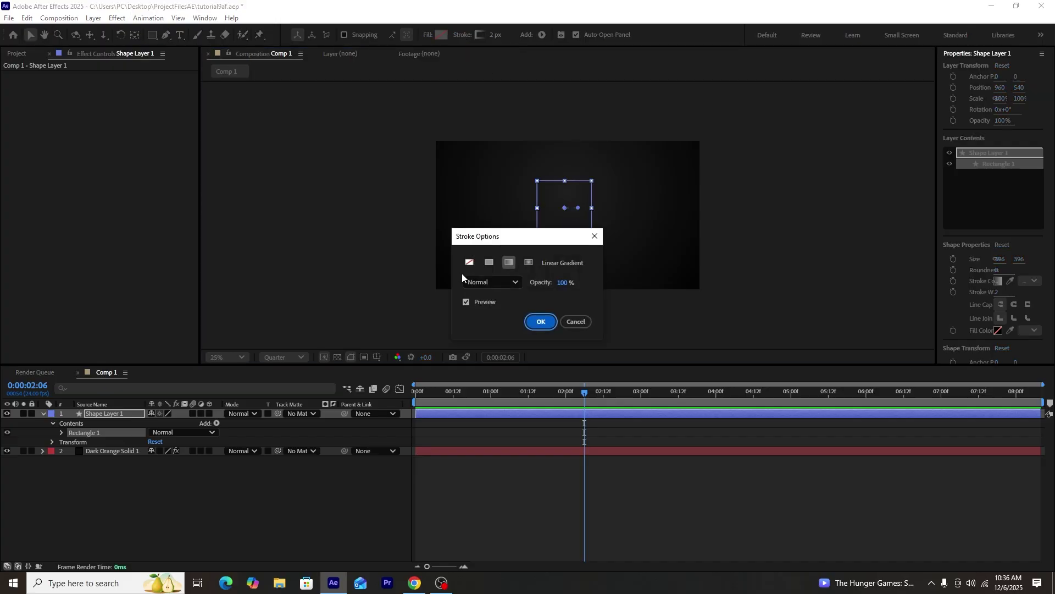
{"action": "left_click", "coordinate": [470, 262]}
{"action": "left_click", "coordinate": [541, 321]}
{"action": "left_click", "coordinate": [441, 34]}
{"action": "type", "text": "FFFFFF"}
{"action": "left_click", "coordinate": [637, 225]}
{"action": "left_click", "coordinate": [152, 483]}
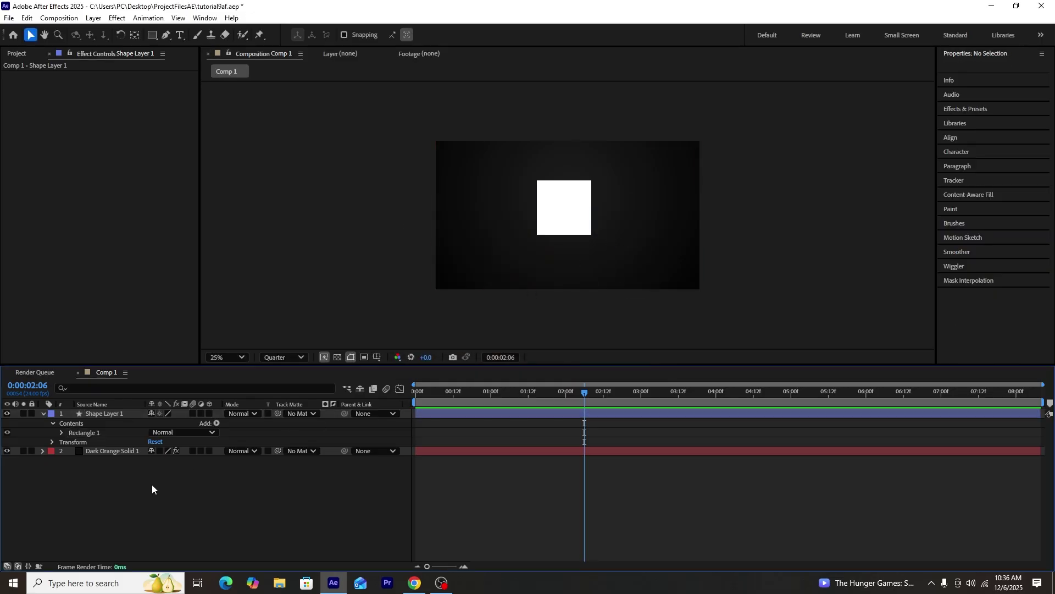
- Lower the square layer's opacity to 76%
{"action": "left_click", "coordinate": [111, 416]}
{"action": "key", "text": "t"}
{"action": "left_click_drag", "start_coordinate": [154, 422], "coordinate": [135, 419]}
{"action": "left_click", "coordinate": [345, 243]}
{"action": "scroll", "coordinate": [344, 243], "scroll_direction": "up", "scroll_amount": 1}
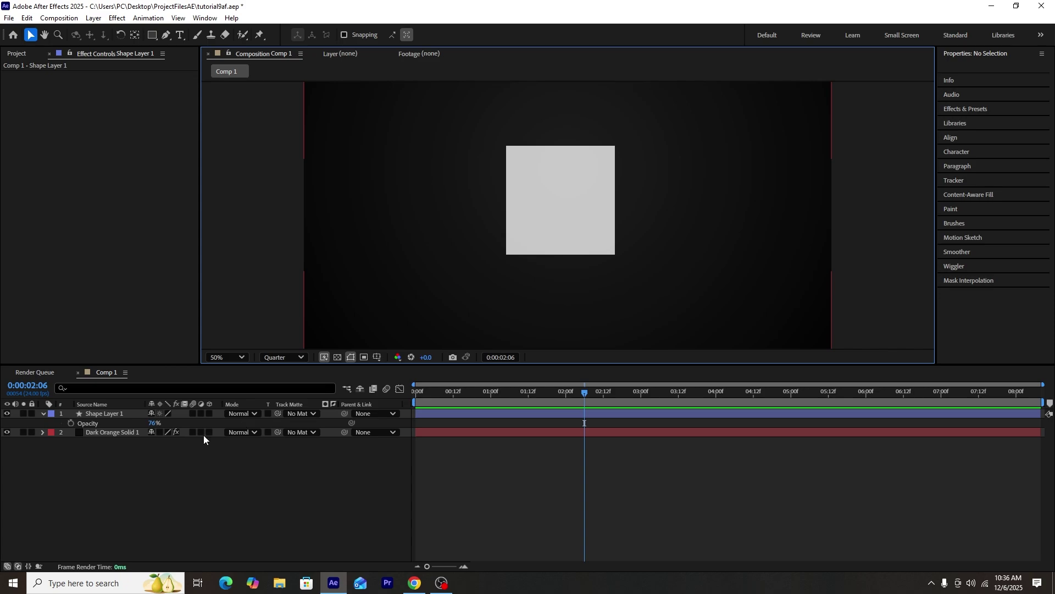
- Center the square's anchor point with Animation Composer's Anchor Point Mover
{"action": "left_click", "coordinate": [124, 415]}
{"action": "left_click", "coordinate": [204, 18]}
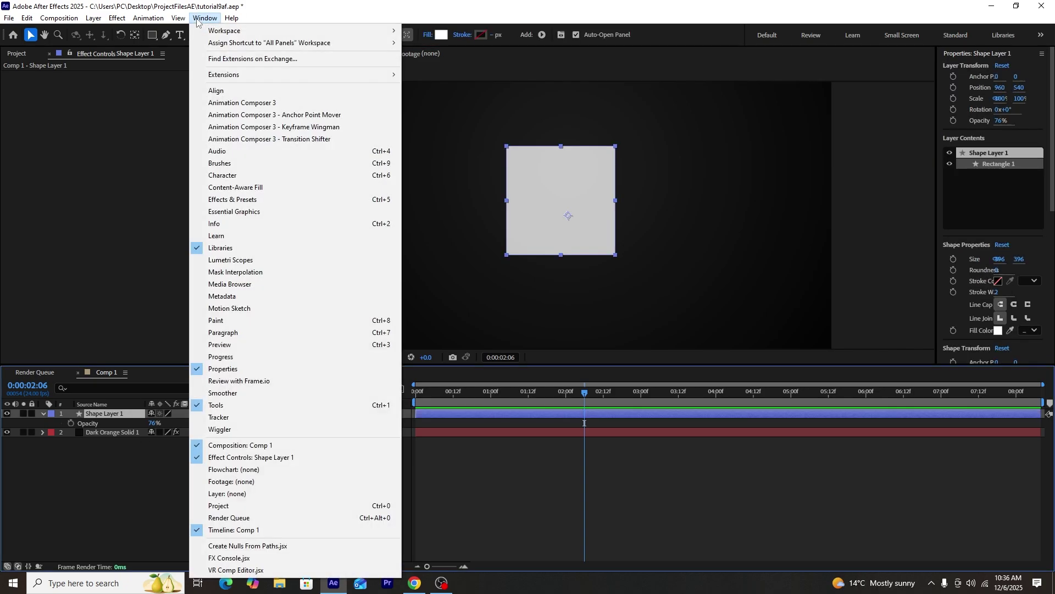
{"action": "left_click", "coordinate": [258, 115]}
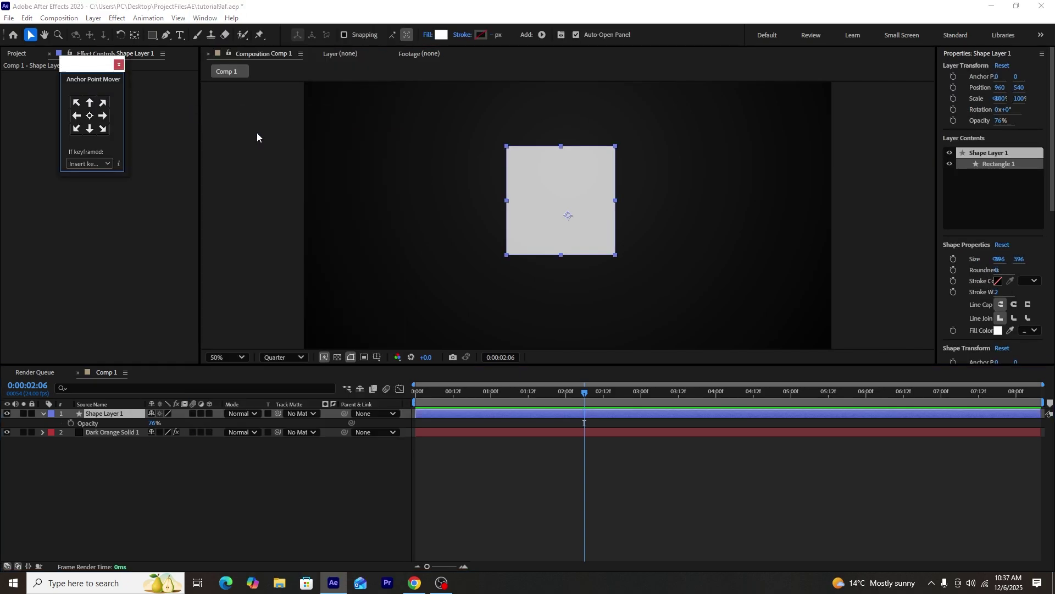
{"action": "left_click", "coordinate": [91, 118]}
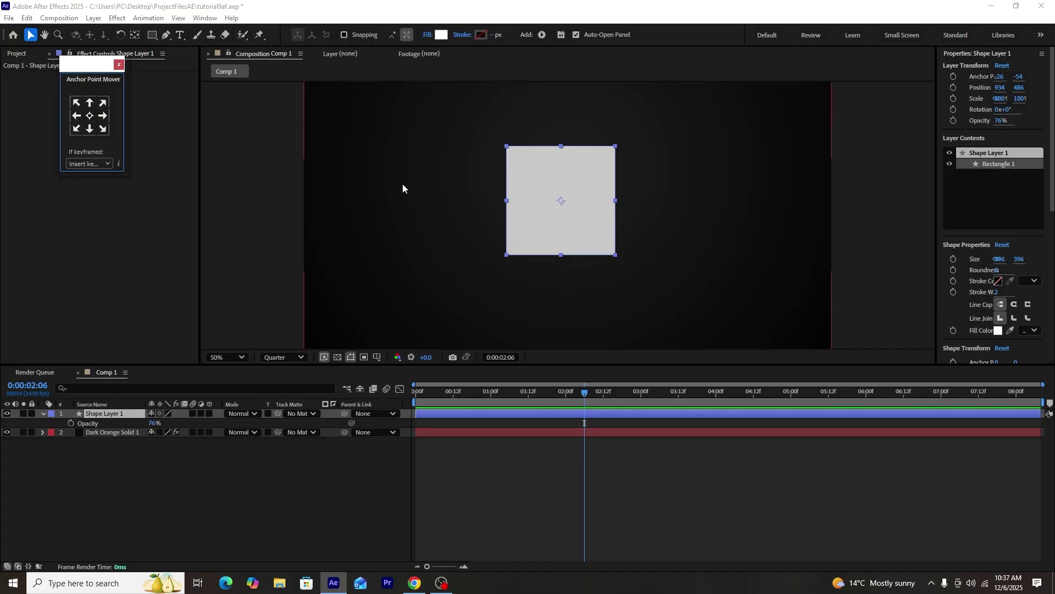
{"action": "left_click", "coordinate": [117, 64]}
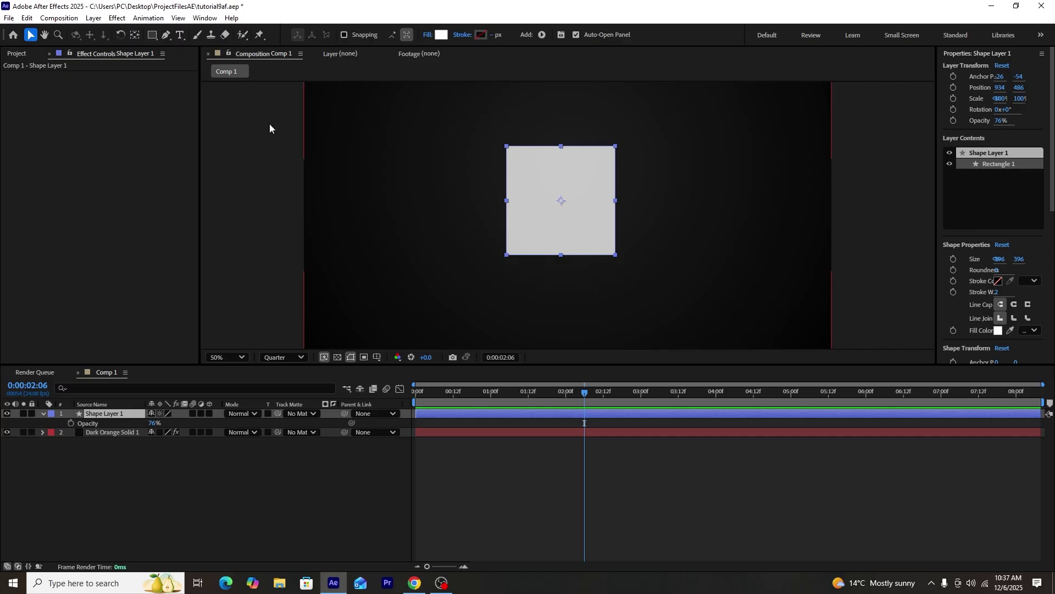
- Fine-tune the square's anchor point to -23, -53 with the Pan Behind tool
{"action": "left_click", "coordinate": [134, 35]}
{"action": "key", "text": "period"}
{"action": "left_click", "coordinate": [44, 35]}
{"action": "left_click_drag", "start_coordinate": [473, 133], "coordinate": [485, 163]}
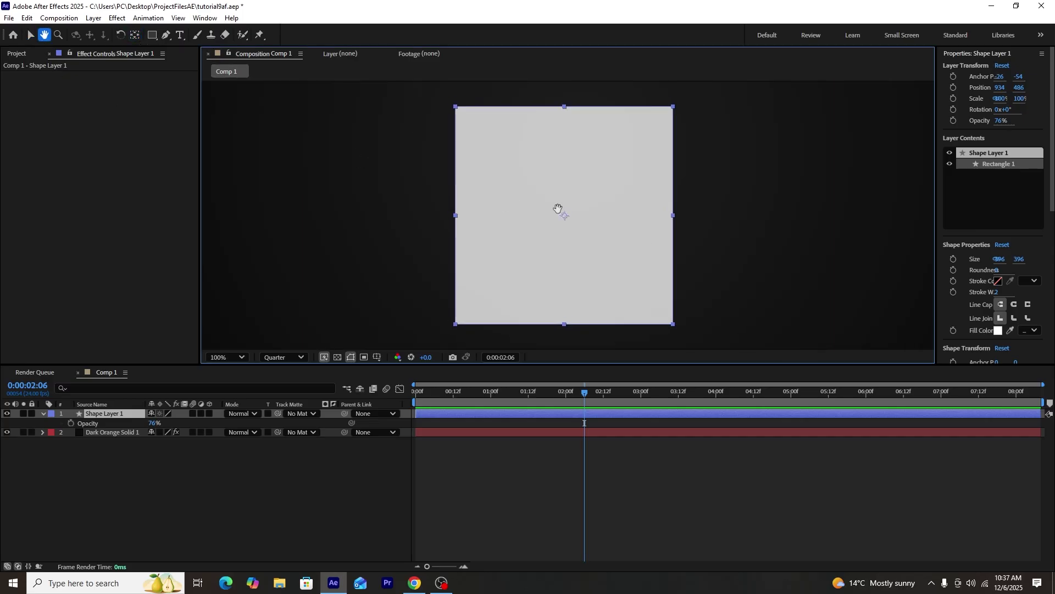
{"action": "left_click", "coordinate": [134, 35]}
{"action": "left_click", "coordinate": [563, 216]}
{"action": "left_click_drag", "start_coordinate": [563, 218], "coordinate": [566, 219]}
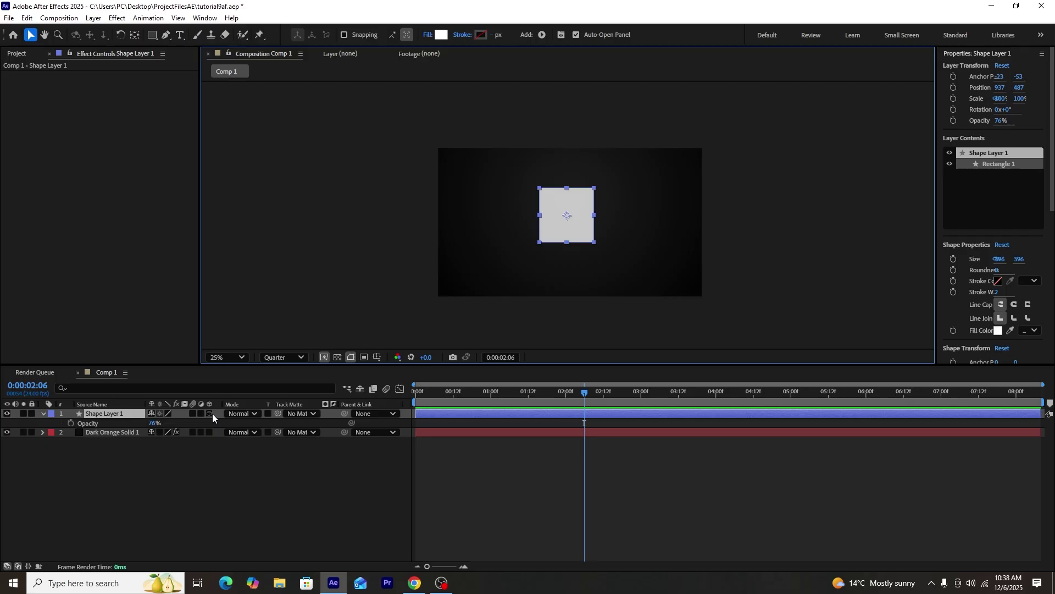
- Make the square and background solid 3D layers and duplicate the square layer
{"action": "left_click", "coordinate": [212, 413]}
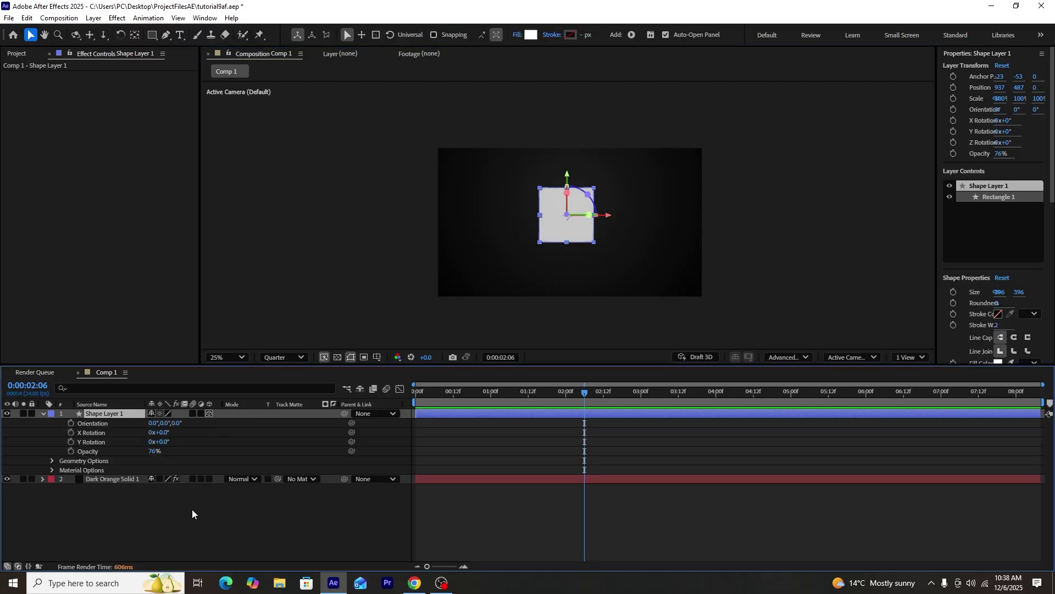
{"action": "left_click", "coordinate": [209, 479]}
{"action": "key", "text": "ctrl+d"}
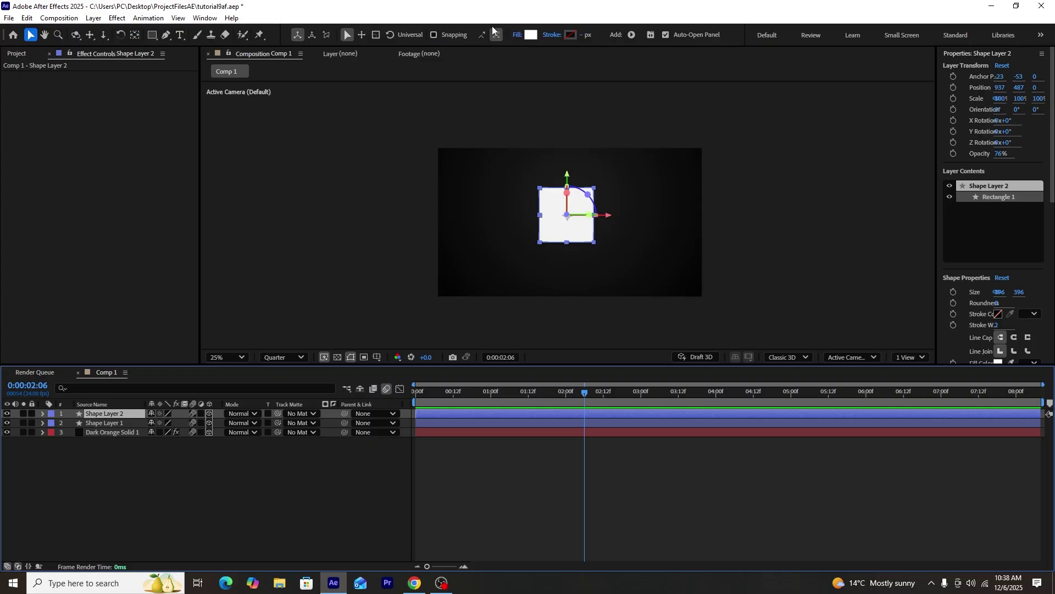
- Enable snapping and move the duplicate square's anchor point to the middle of its left edge
{"action": "left_click", "coordinate": [438, 34]}
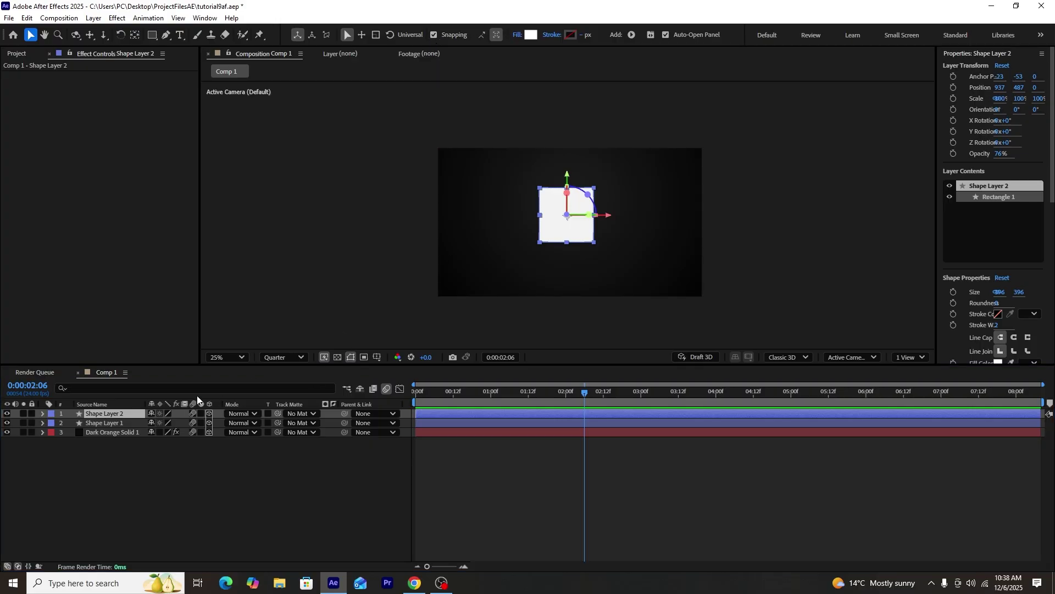
{"action": "left_click", "coordinate": [91, 414]}
{"action": "key", "text": "ctrl"}
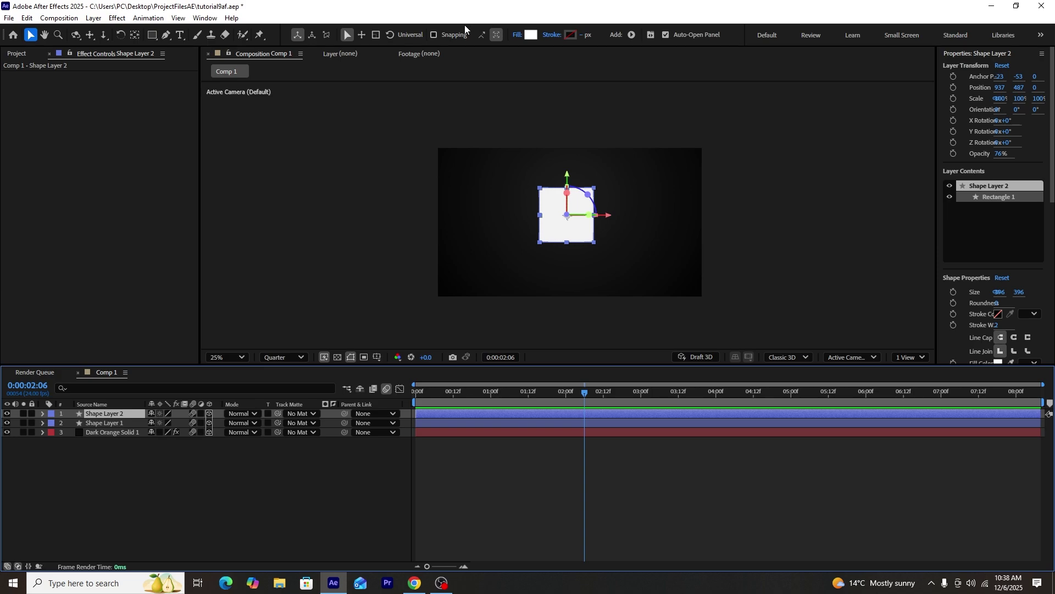
{"action": "left_click", "coordinate": [437, 35]}
{"action": "key", "text": "/"}
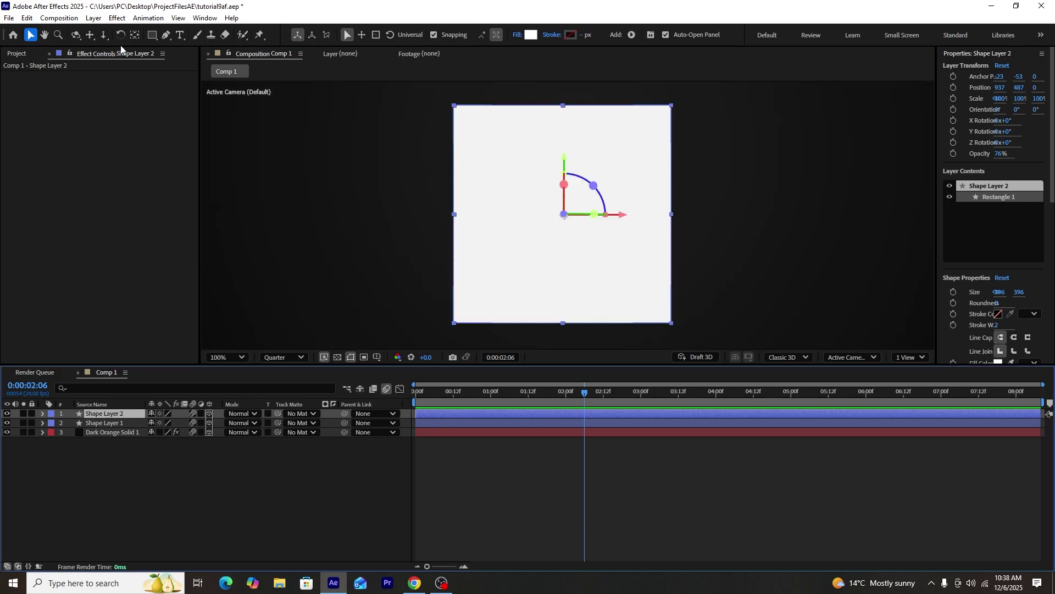
{"action": "left_click", "coordinate": [135, 34]}
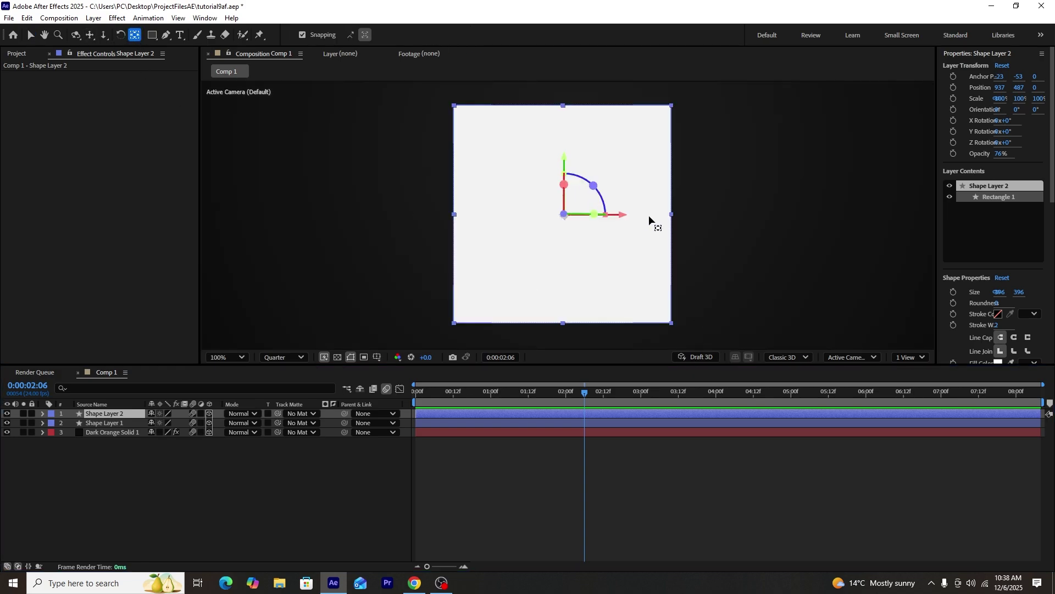
{"action": "left_click_drag", "start_coordinate": [623, 216], "coordinate": [513, 228]}
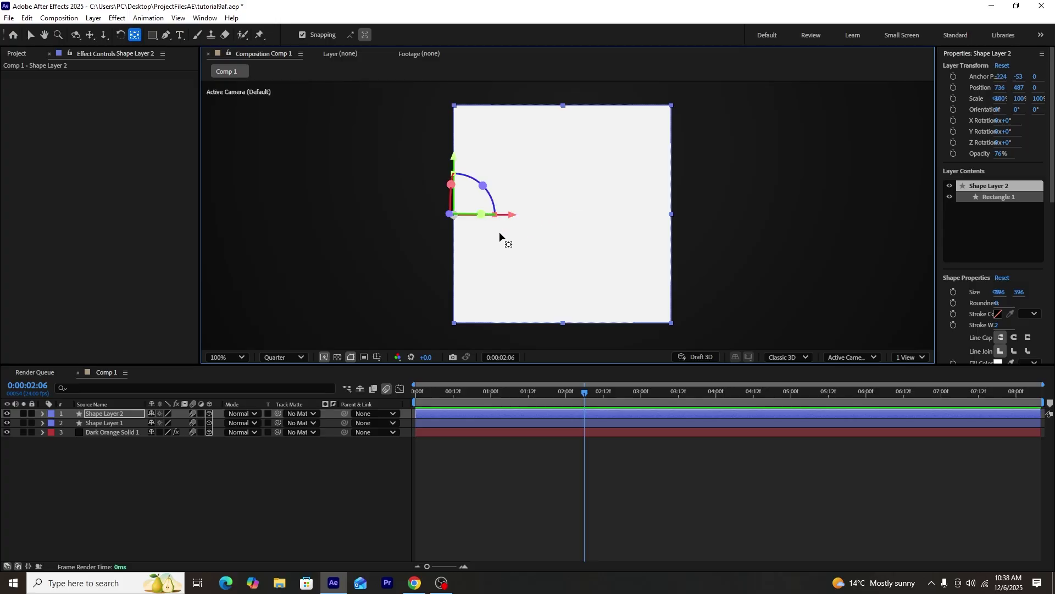
- Move the duplicate square along X to 1132 so it sits flush against the original square's right edge
{"action": "left_click", "coordinate": [110, 414]}
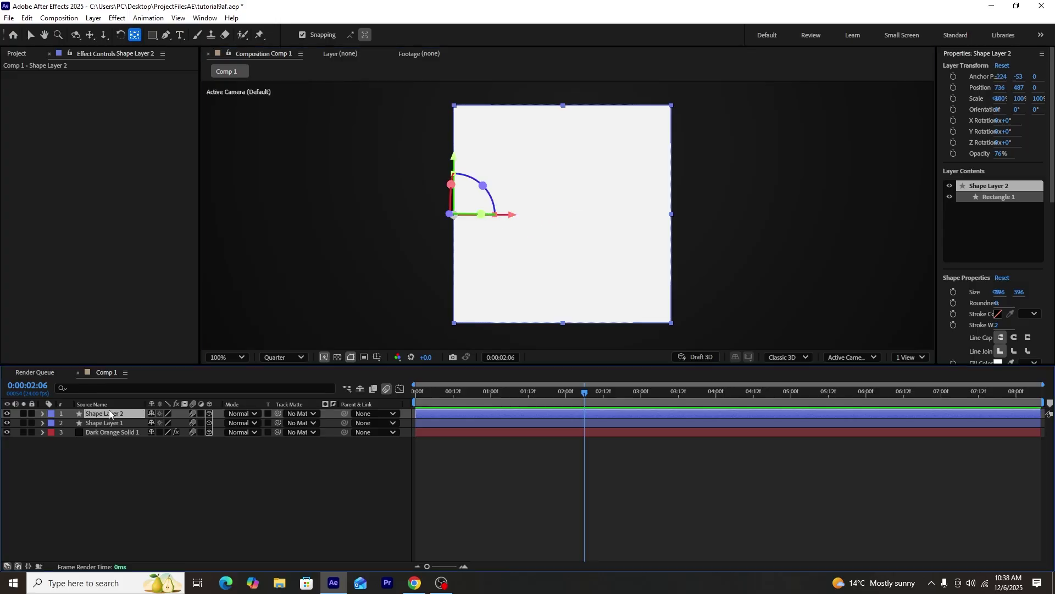
{"action": "key", "text": "p"}
{"action": "left_click_drag", "start_coordinate": [156, 424], "coordinate": [373, 424]}
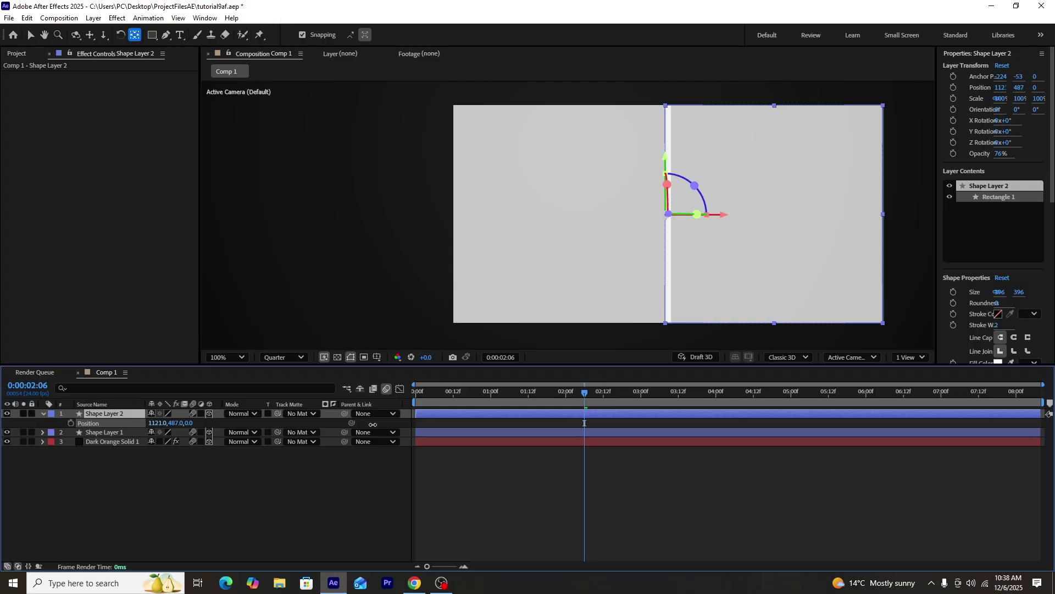
{"action": "left_click", "coordinate": [31, 34]}
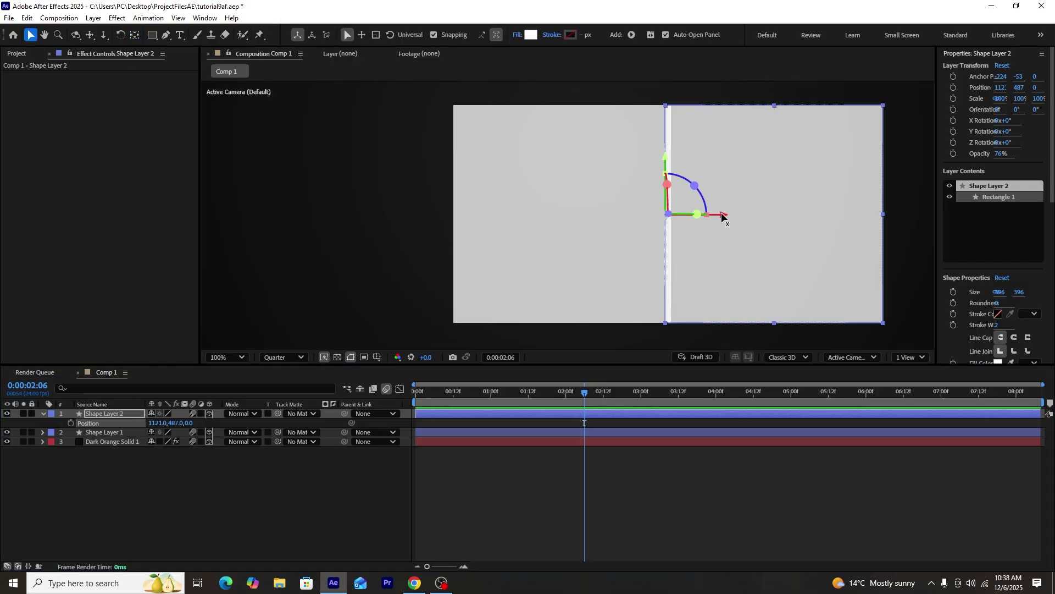
{"action": "left_click_drag", "start_coordinate": [720, 215], "coordinate": [726, 215]}
- Rename the duplicate square layer as right
{"action": "right_click", "coordinate": [92, 419]}
{"action": "left_click", "coordinate": [138, 383]}
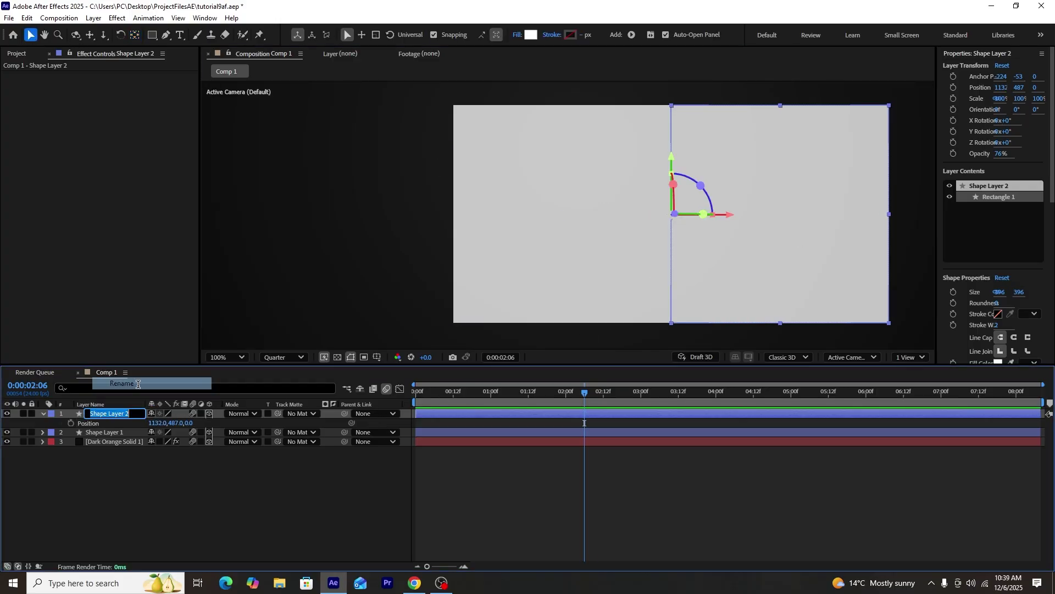
{"action": "type", "text": "right"}
{"action": "key", "text": "Return"}
{"action": "left_click", "coordinate": [160, 477]}
- Duplicate the original square, placing the copy against its left edge at X 736 with the copy's anchor point on its right edge
{"action": "right_click", "coordinate": [105, 432]}
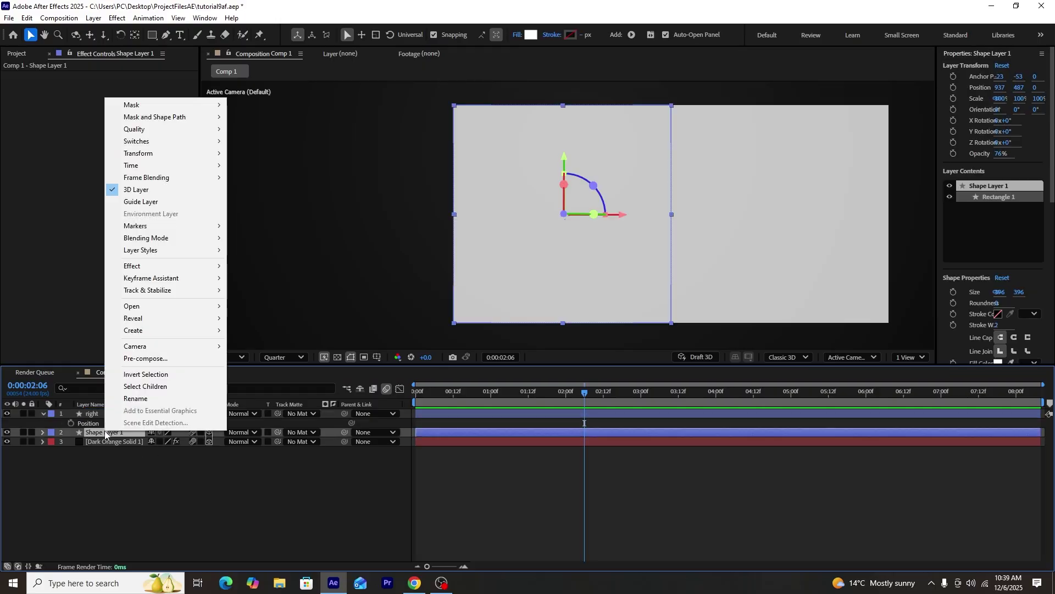
{"action": "left_click", "coordinate": [100, 430]}
{"action": "key", "text": "ctrl+d"}
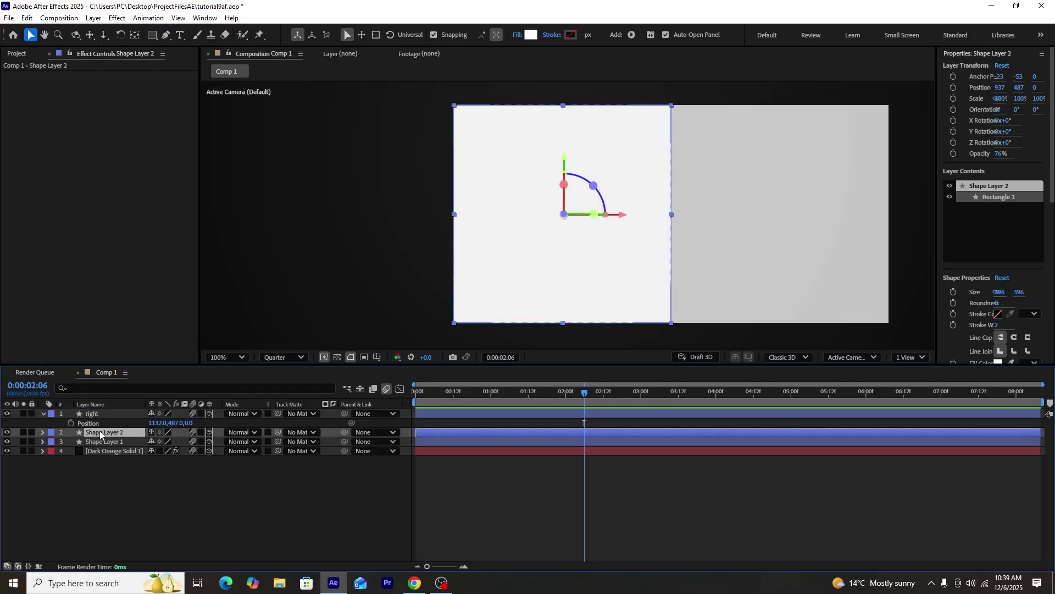
{"action": "key", "text": "r"}
{"action": "left_click", "coordinate": [135, 35]}
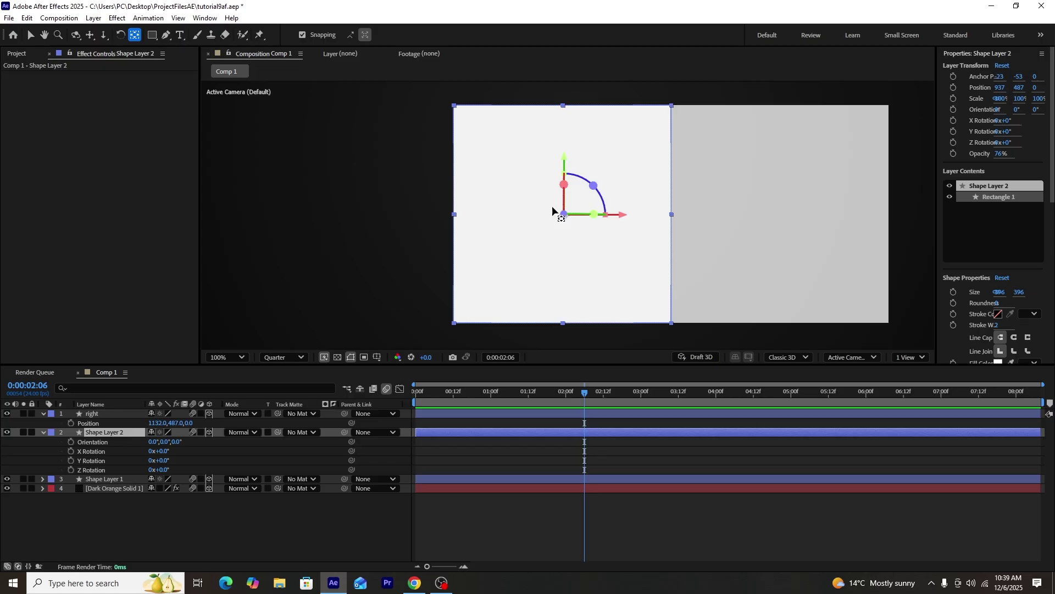
{"action": "left_click_drag", "start_coordinate": [632, 224], "coordinate": [515, 229]}
{"action": "key", "text": "v"}
{"action": "key", "text": "comma"}
- Rename the new copy's layer as left and the original middle square's layer as front
{"action": "right_click", "coordinate": [112, 432]}
{"action": "left_click", "coordinate": [153, 396]}
{"action": "type", "text": "ledf"}
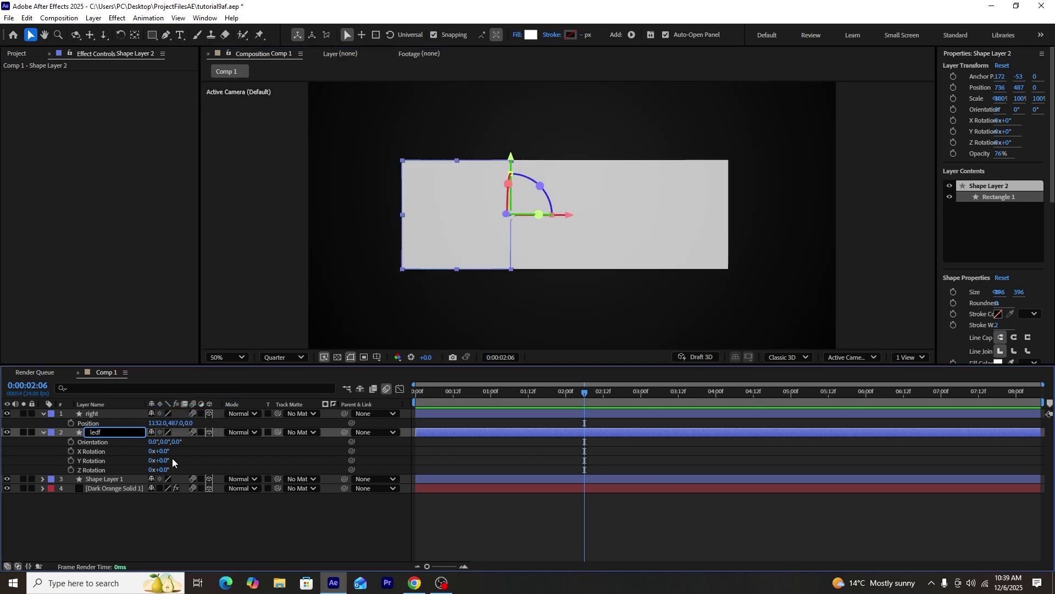
{"action": "key", "text": "Return"}
{"action": "key", "text": "ctrl+Down"}
{"action": "key", "text": "Return"}
{"action": "type", "text": "front"}
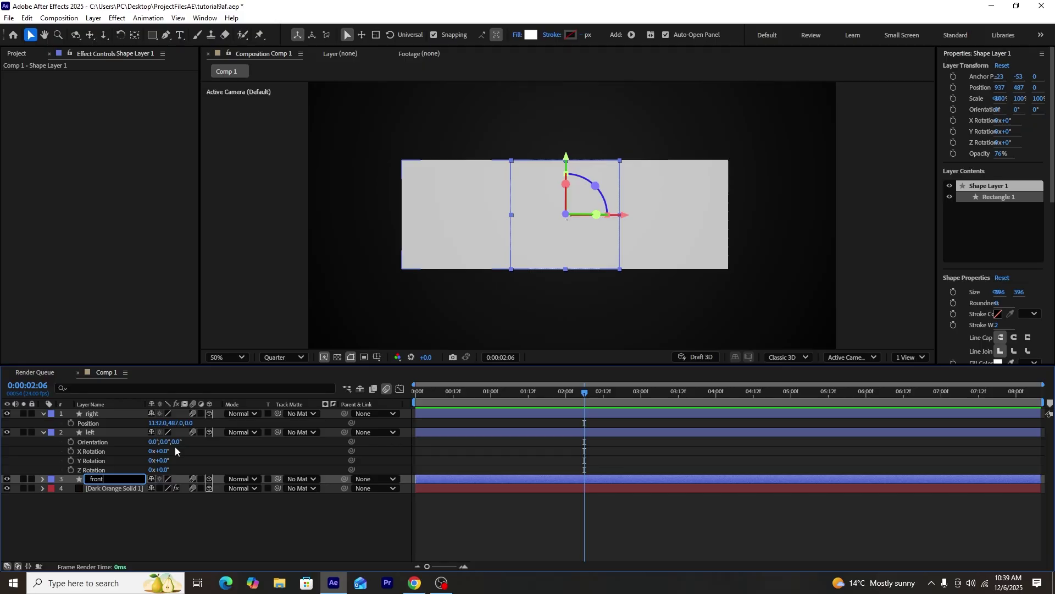
{"action": "left_click", "coordinate": [147, 525]}
- Parent the left and right layers to the front layer
{"action": "left_click", "coordinate": [94, 432]}
{"action": "left_click", "coordinate": [98, 416], "text": "shift"}
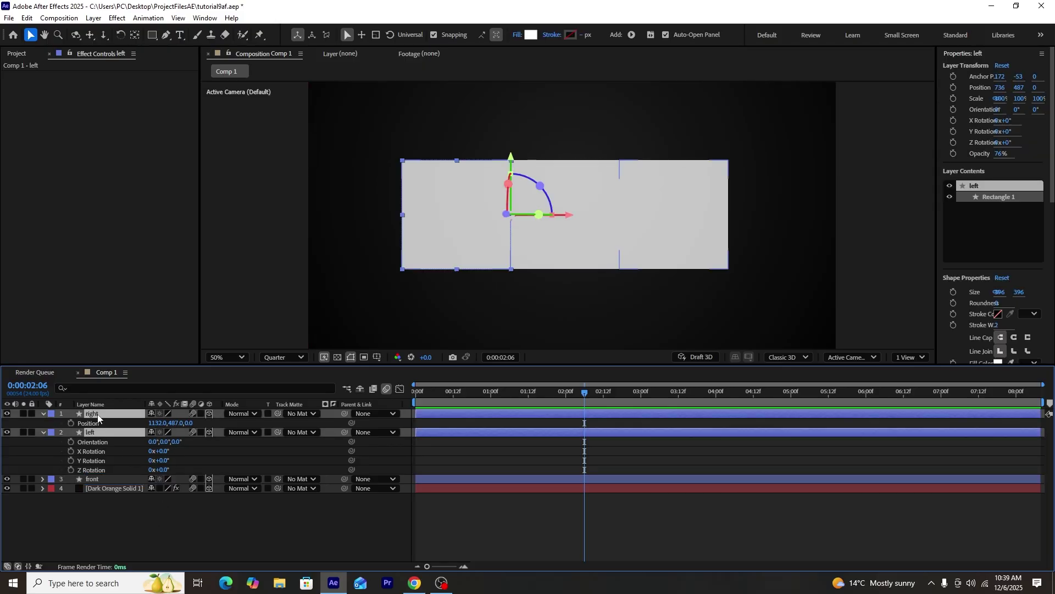
{"action": "left_click", "coordinate": [385, 432]}
{"action": "left_click", "coordinate": [387, 484]}
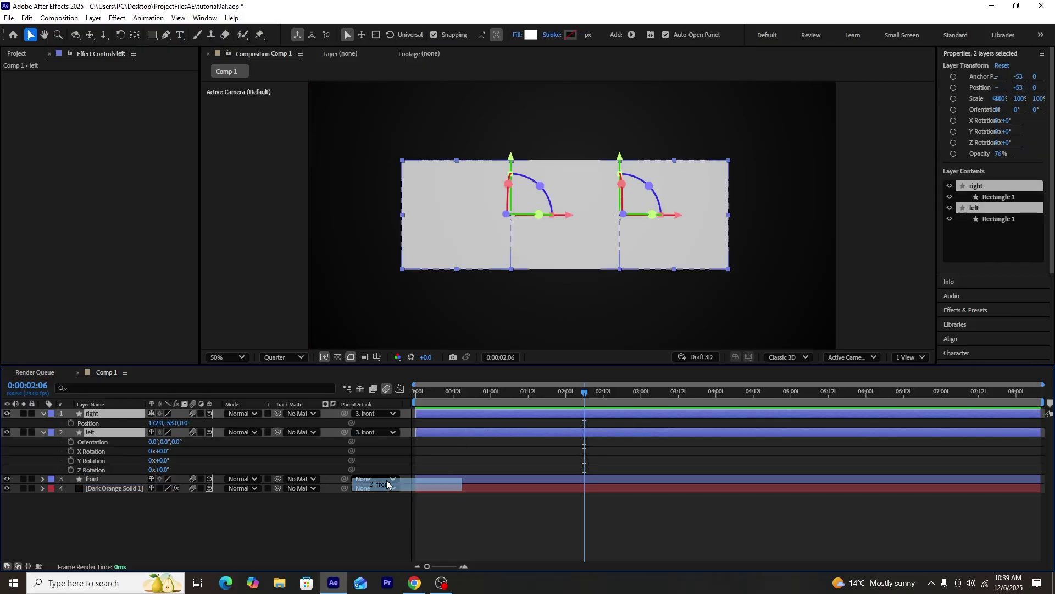
- Hide the background solid and rotate the front layer about Y to 48°
{"action": "left_click", "coordinate": [158, 510]}
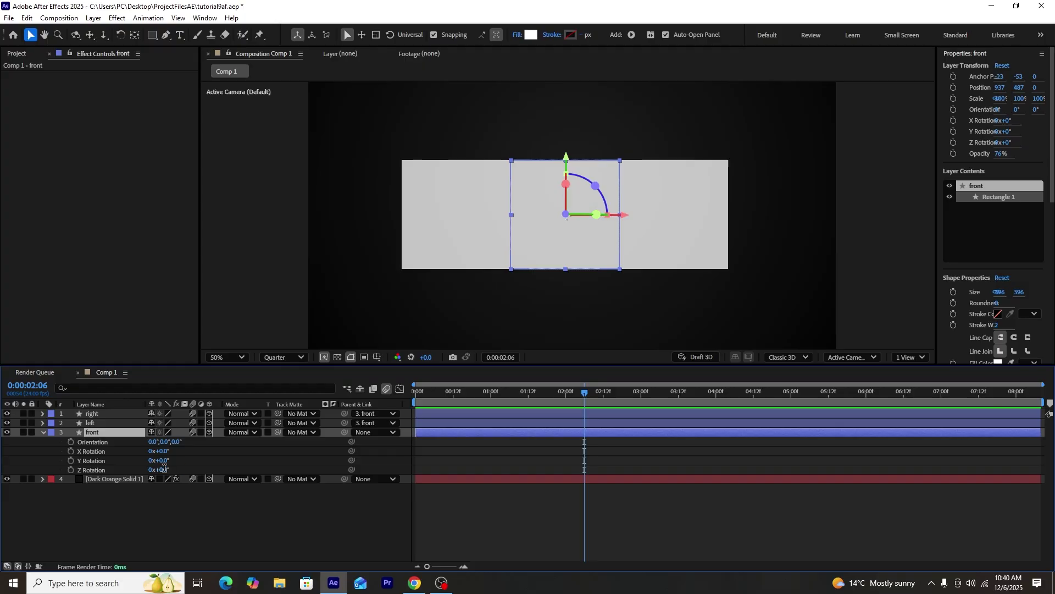
{"action": "left_click_drag", "start_coordinate": [161, 460], "coordinate": [177, 463]}
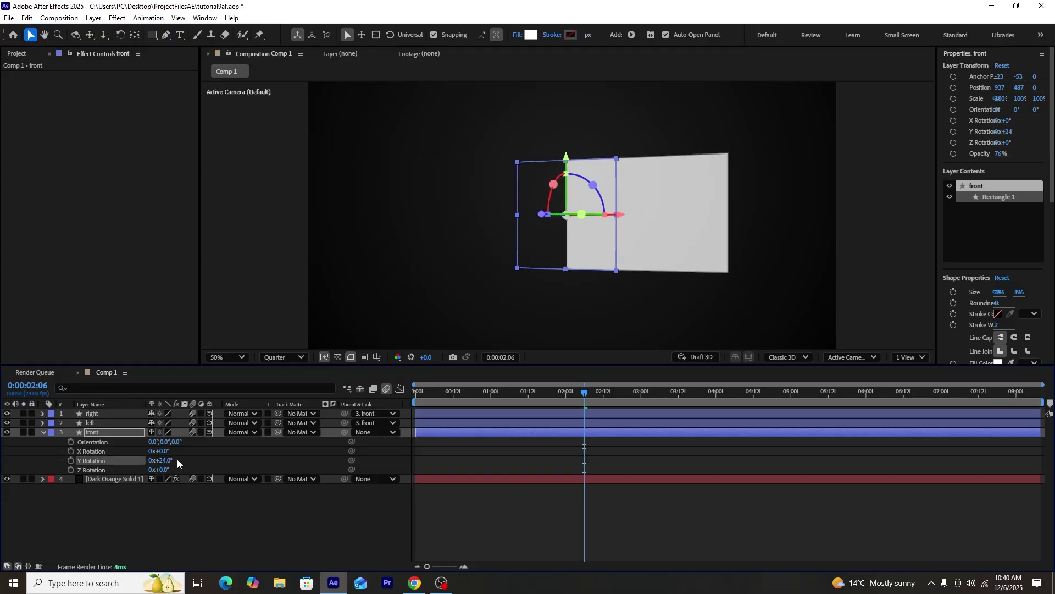
{"action": "left_click", "coordinate": [7, 479]}
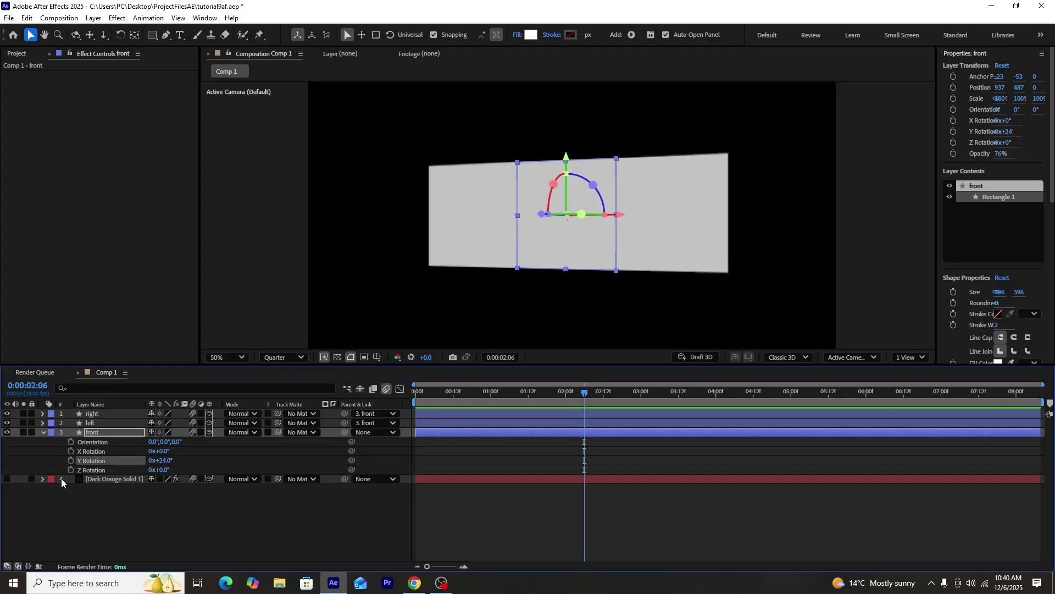
{"action": "left_click_drag", "start_coordinate": [157, 465], "coordinate": [182, 463]}
{"action": "left_click", "coordinate": [164, 500]}
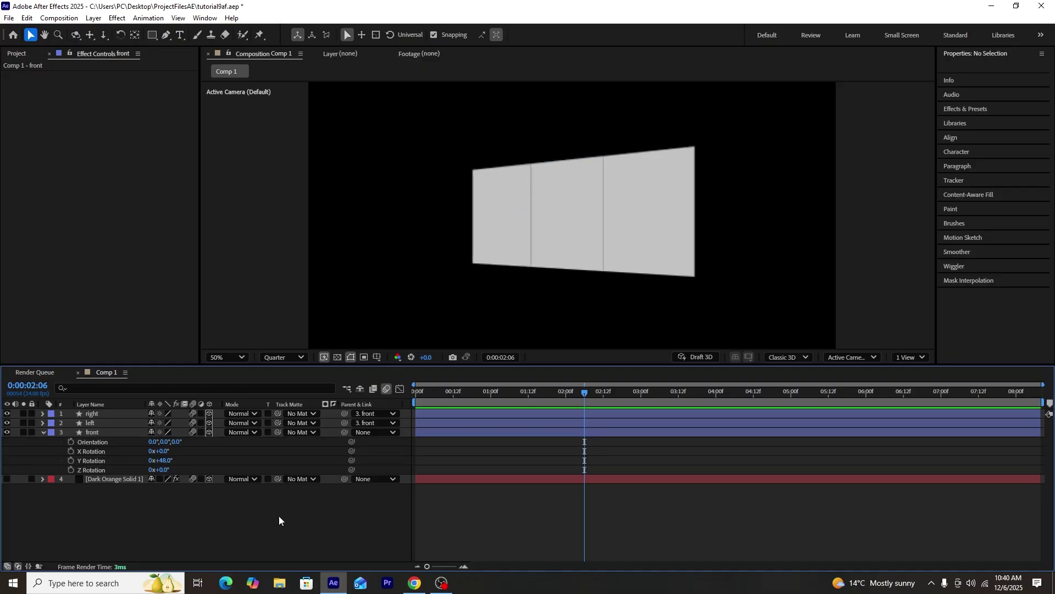
- Fold the side faces into place with Y rotations of -90° on right and 90° on left, and set front's Y rotation to 0°
{"action": "left_click", "coordinate": [94, 424]}
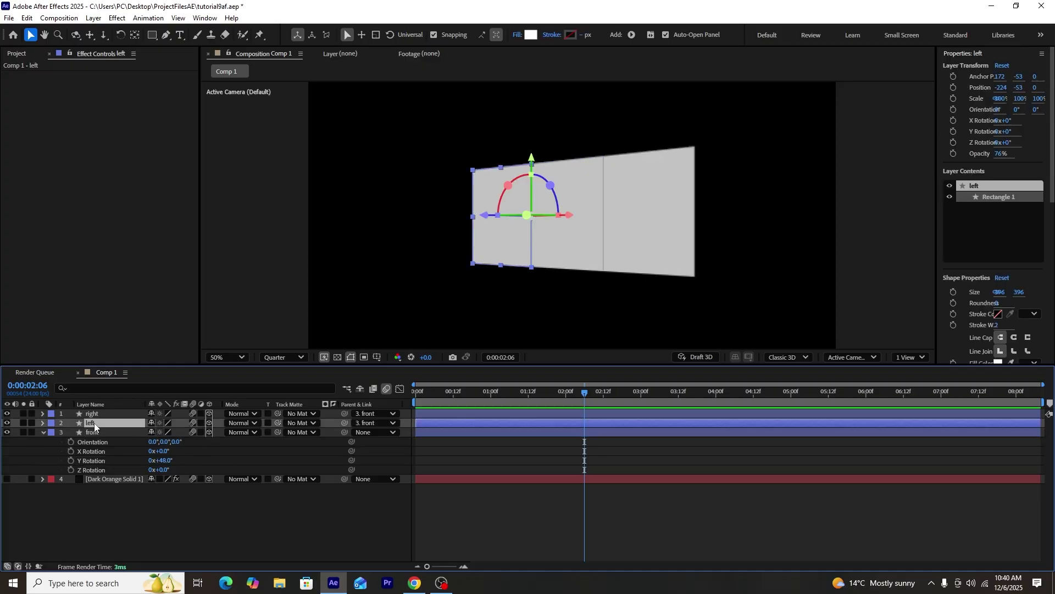
{"action": "left_click", "coordinate": [94, 414]}
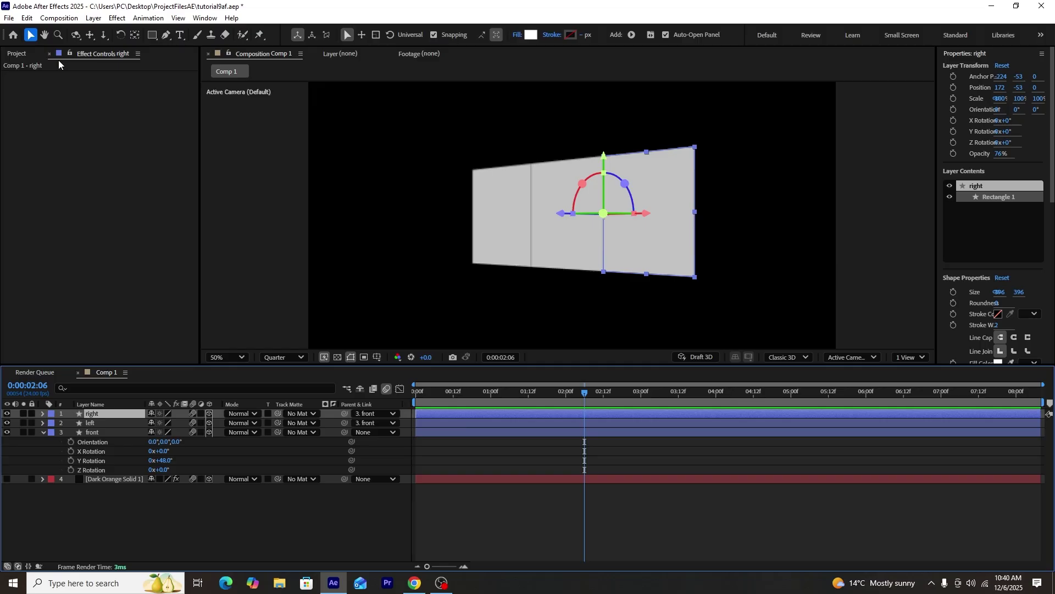
{"action": "key", "text": "r"}
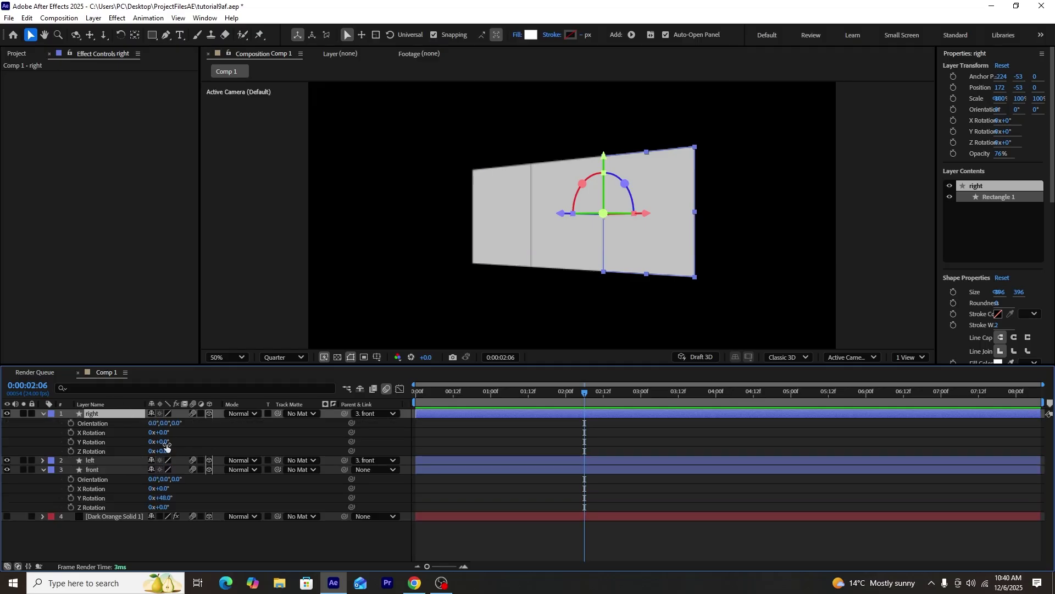
{"action": "left_click", "coordinate": [165, 442]}
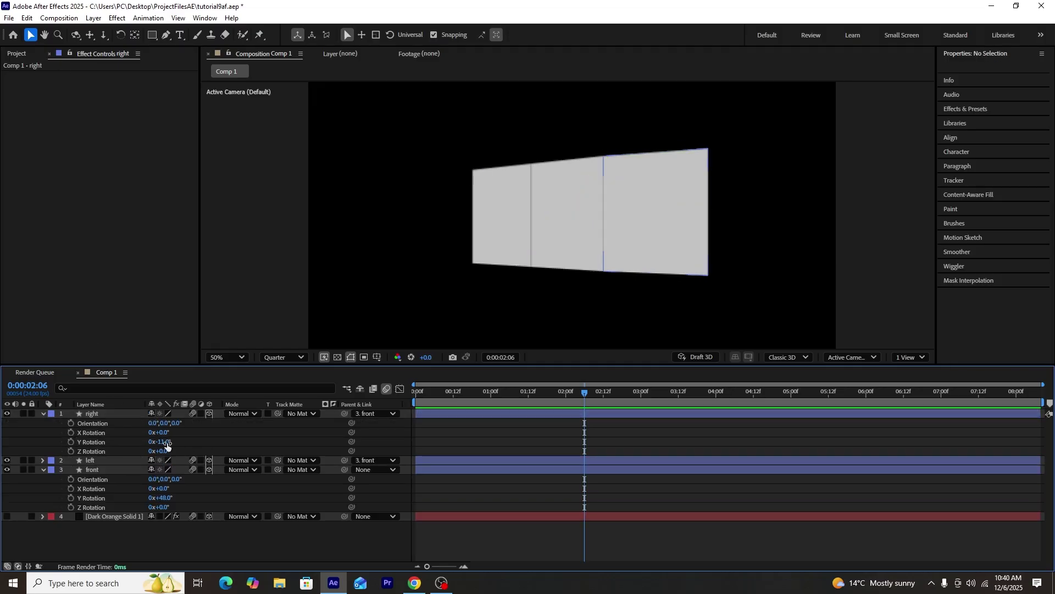
{"action": "key", "text": "Return"}
{"action": "left_click", "coordinate": [235, 541]}
{"action": "left_click_drag", "start_coordinate": [166, 498], "coordinate": [130, 498]}
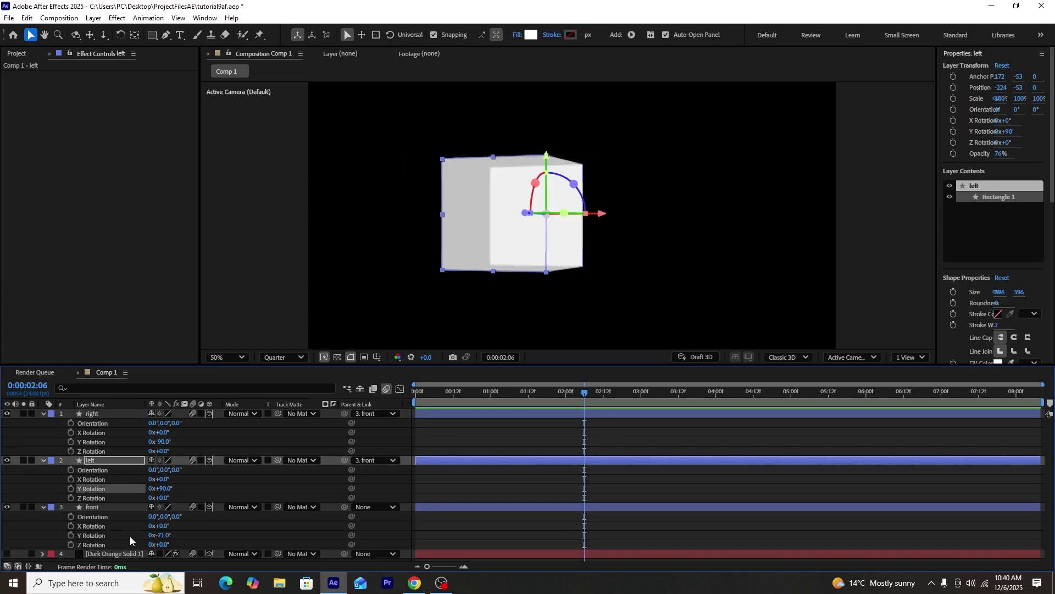
{"action": "left_click_drag", "start_coordinate": [167, 538], "coordinate": [268, 520]}
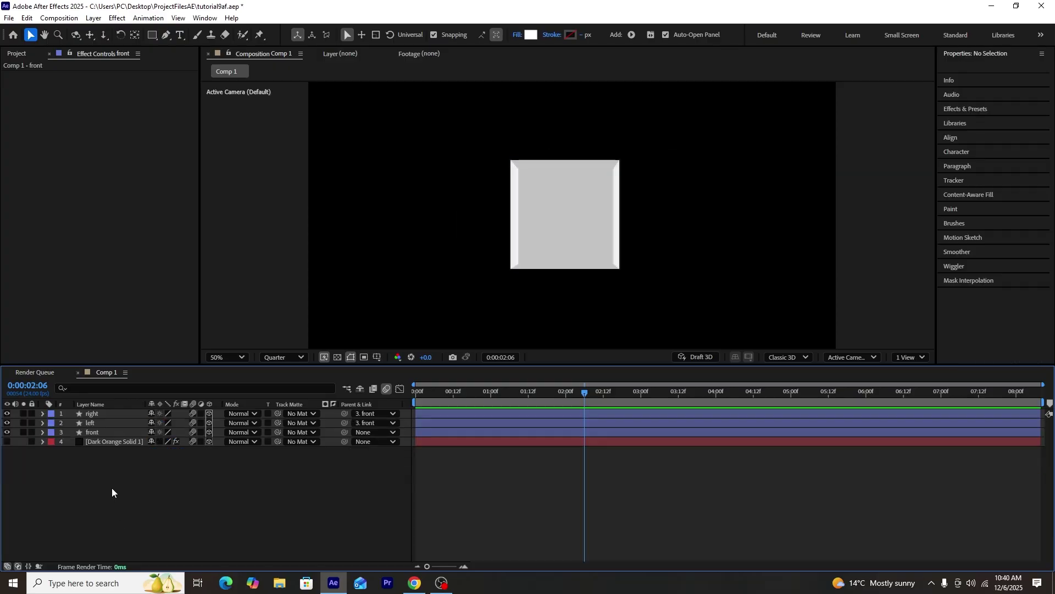
- Duplicate the front layer and rename the copy as back
{"action": "left_click", "coordinate": [91, 434]}
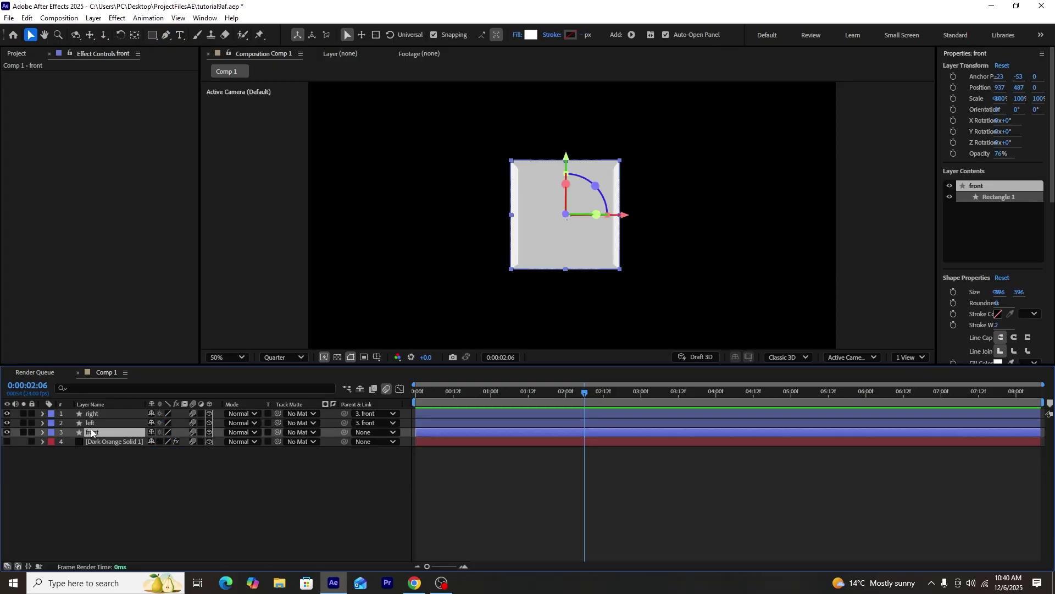
{"action": "key", "text": "ctrl+d"}
{"action": "right_click", "coordinate": [108, 433]}
{"action": "left_click", "coordinate": [150, 398]}
{"action": "type", "text": "back"}
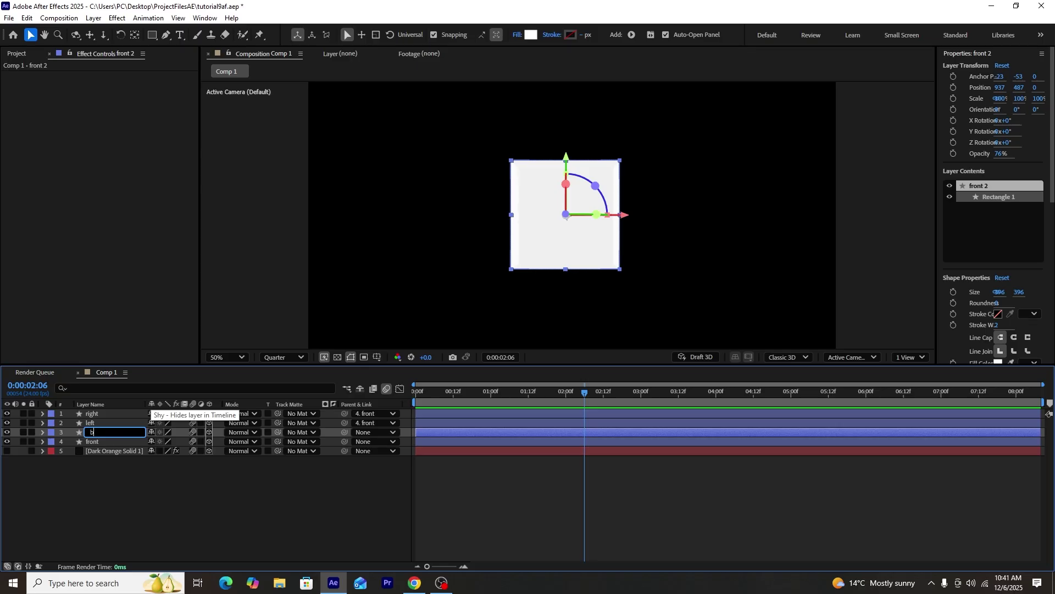
{"action": "left_click", "coordinate": [121, 464]}
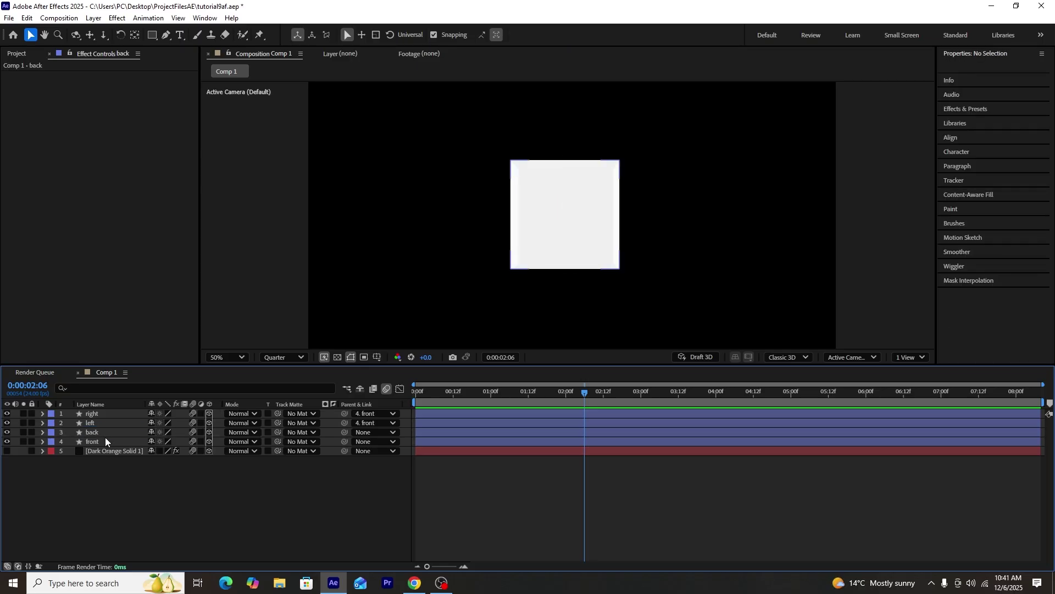
- Parent the back layer to front and, with front turned to 91° about Y, push back along Z to about 439.5
{"action": "left_click", "coordinate": [375, 432]}
{"action": "left_click", "coordinate": [397, 496]}
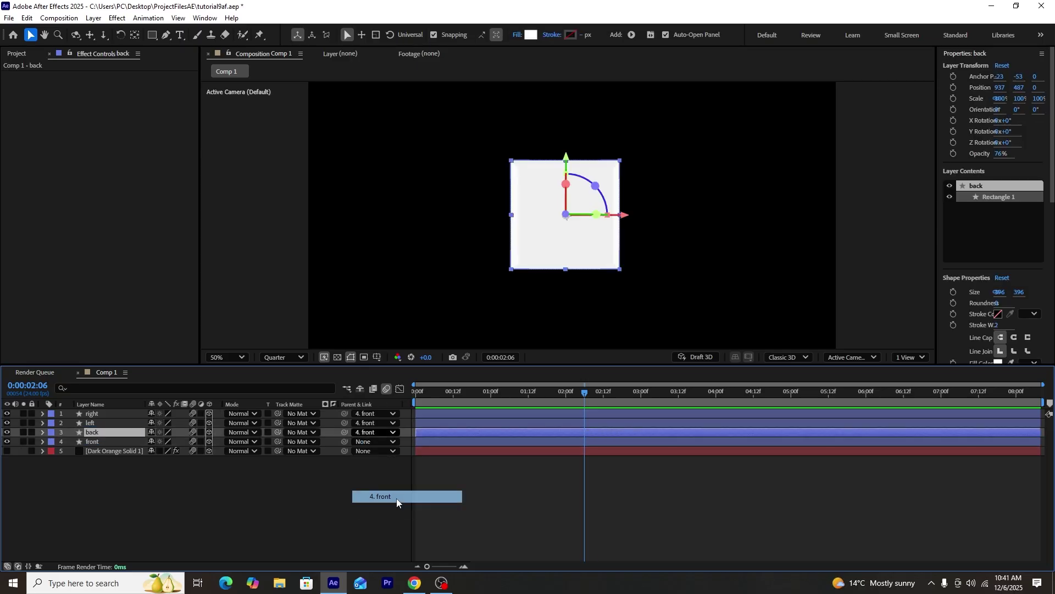
{"action": "left_click", "coordinate": [106, 440]}
{"action": "key", "text": "r"}
{"action": "left_click_drag", "start_coordinate": [161, 471], "coordinate": [211, 470]}
{"action": "left_click", "coordinate": [115, 432]}
{"action": "left_click_drag", "start_coordinate": [510, 222], "coordinate": [637, 247]}
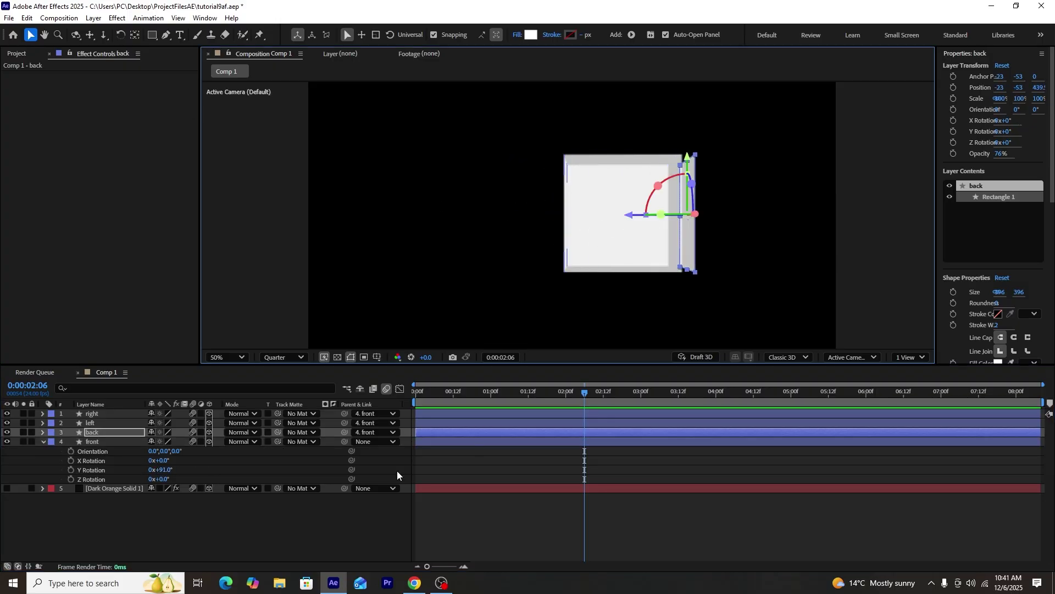
- Return the front layer's Y rotation to 0° and fine-tune the back layer's depth against the side faces' rear edges
{"action": "left_click_drag", "start_coordinate": [161, 470], "coordinate": [97, 435]}
{"action": "left_click", "coordinate": [96, 432]}
{"action": "left_click_drag", "start_coordinate": [507, 219], "coordinate": [516, 224]}
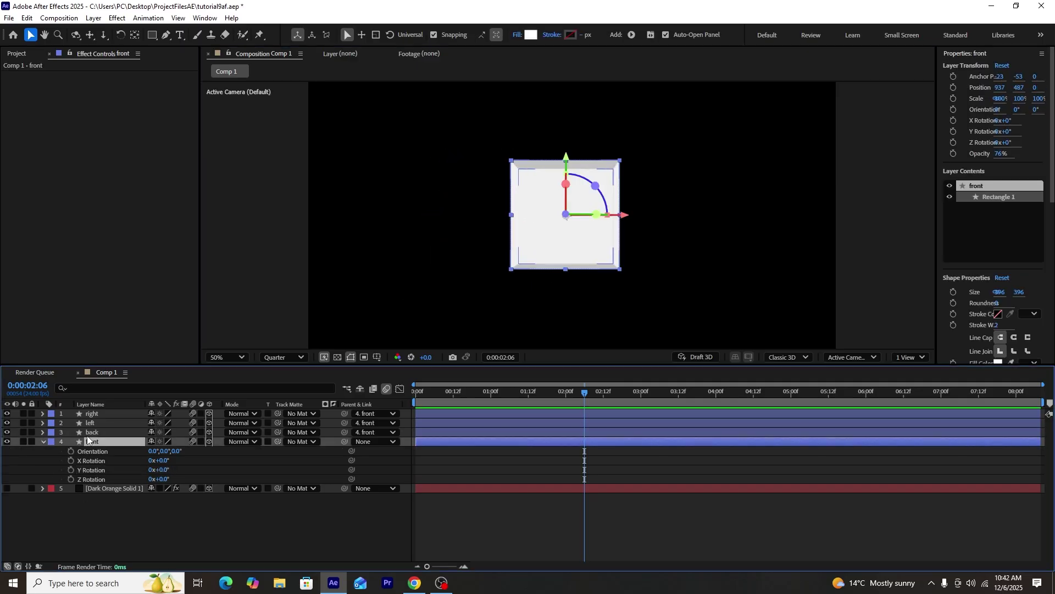
- Duplicate the front layer and rename the copy as top
{"action": "key", "text": "ctrl+d"}
{"action": "right_click", "coordinate": [97, 443]}
{"action": "left_click", "coordinate": [130, 415]}
{"action": "type", "text": "t"}
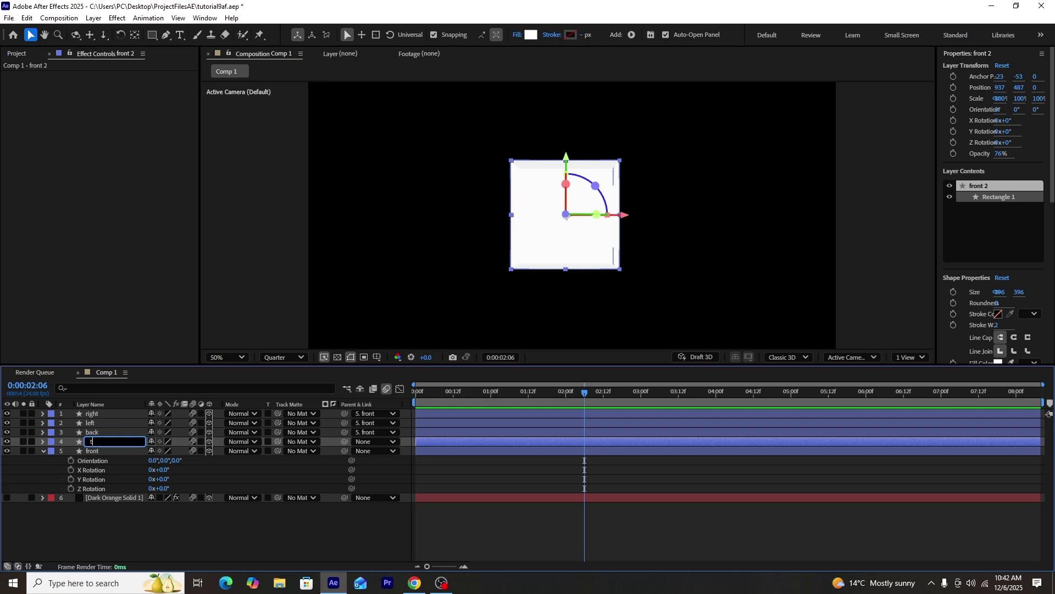
{"action": "type", "text": "op"}
{"action": "left_click", "coordinate": [107, 514]}
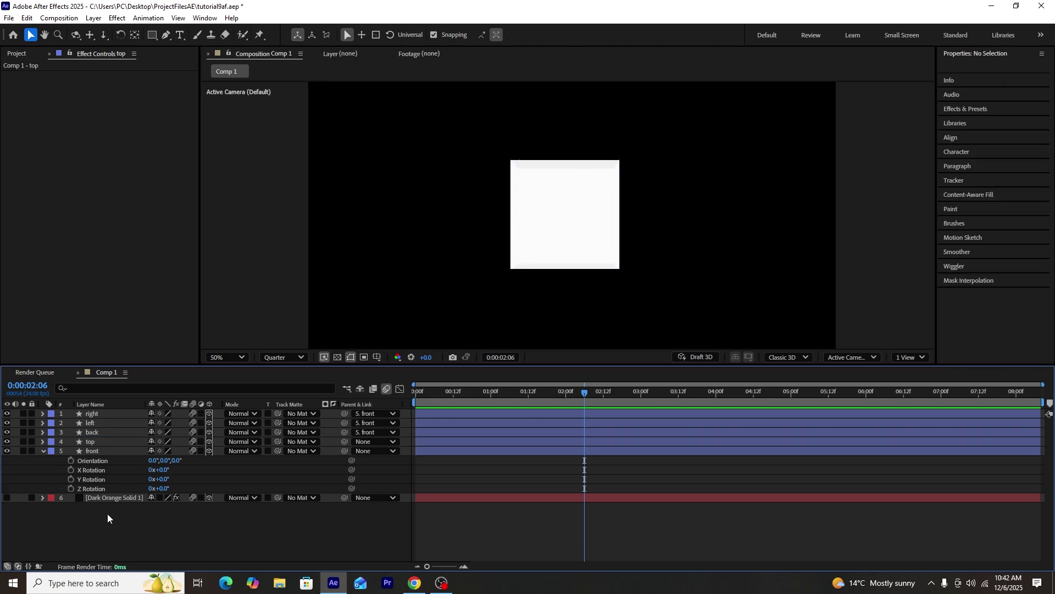
- Move the top layer's anchor point to the middle of its lower edge
{"action": "left_click", "coordinate": [97, 444]}
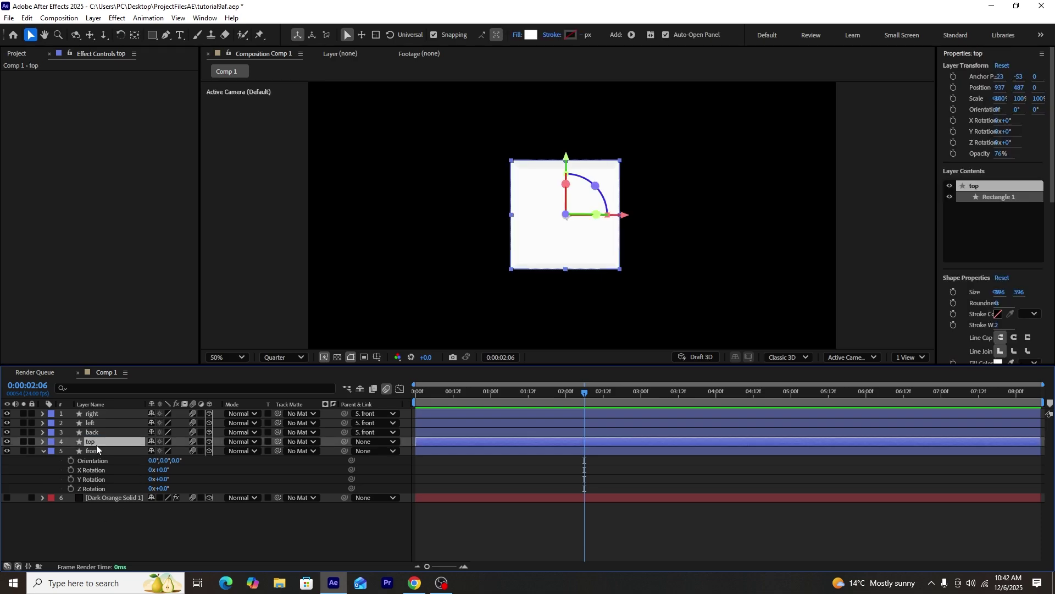
{"action": "left_click", "coordinate": [135, 35]}
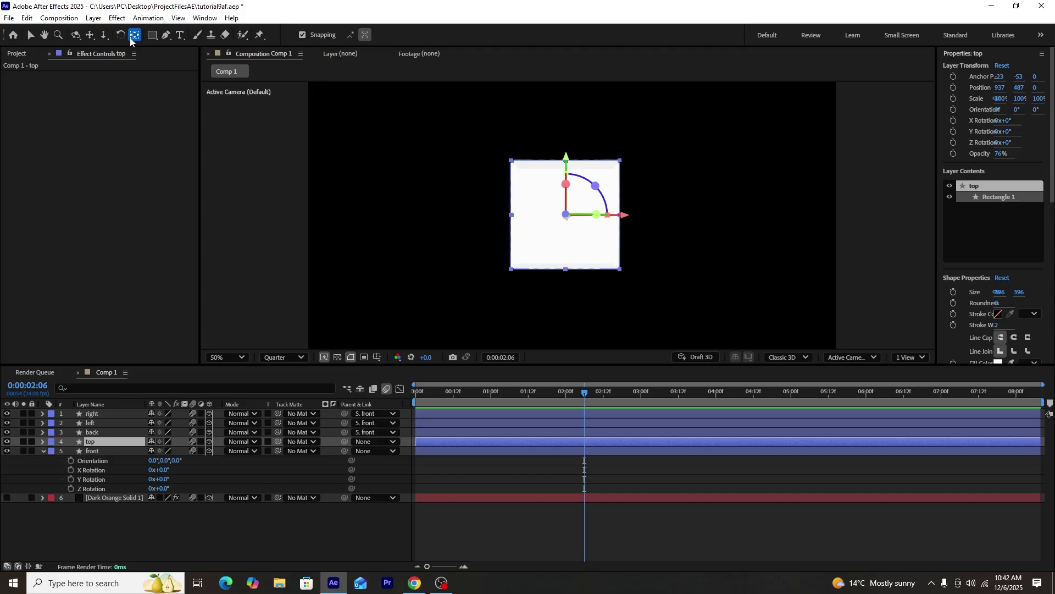
{"action": "left_click_drag", "start_coordinate": [566, 160], "coordinate": [560, 214]}
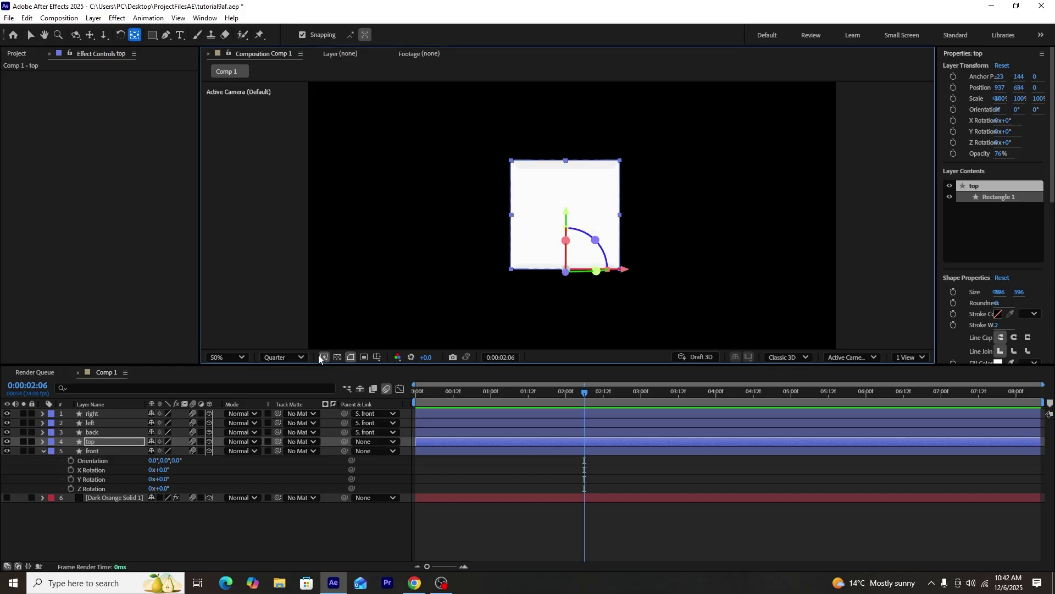
- Move the top layer up so it sits on the front square's upper edge, and parent it to front
{"action": "left_click", "coordinate": [94, 445]}
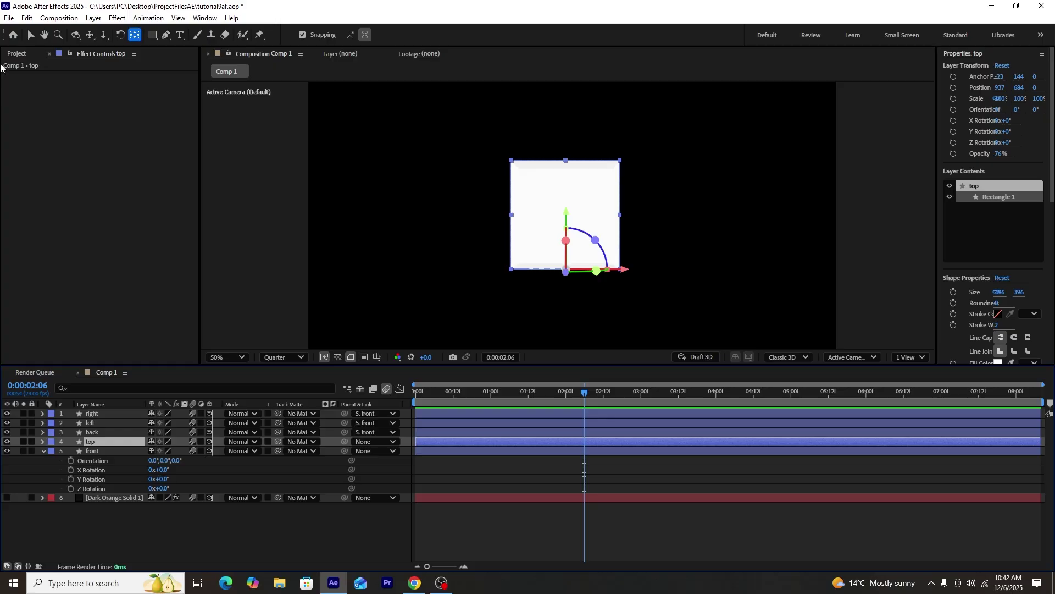
{"action": "key", "text": "v"}
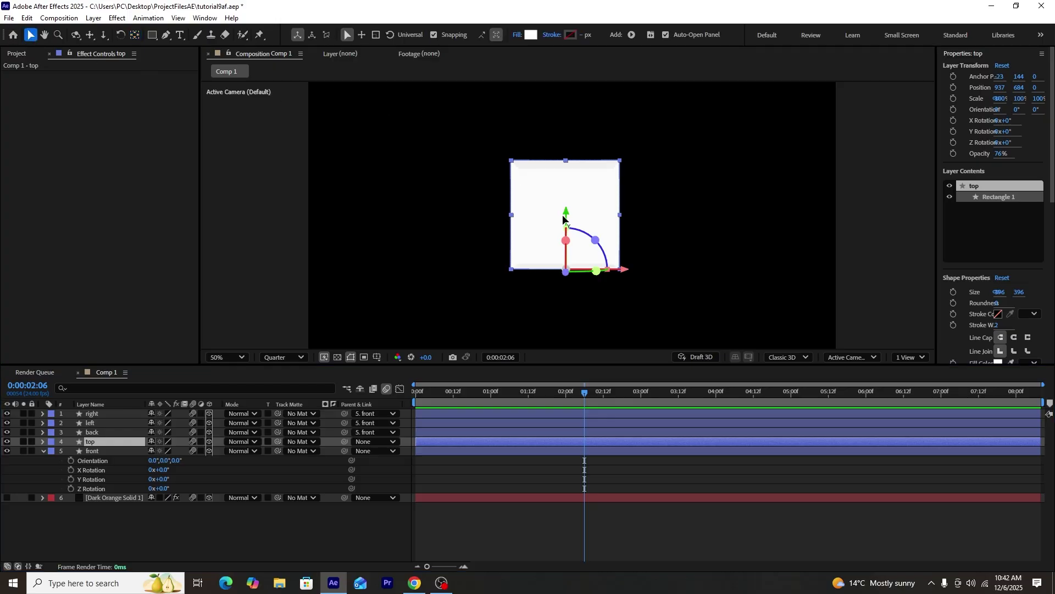
{"action": "left_click_drag", "start_coordinate": [565, 214], "coordinate": [565, 106]}
{"action": "left_click", "coordinate": [364, 441]}
{"action": "left_click", "coordinate": [389, 517]}
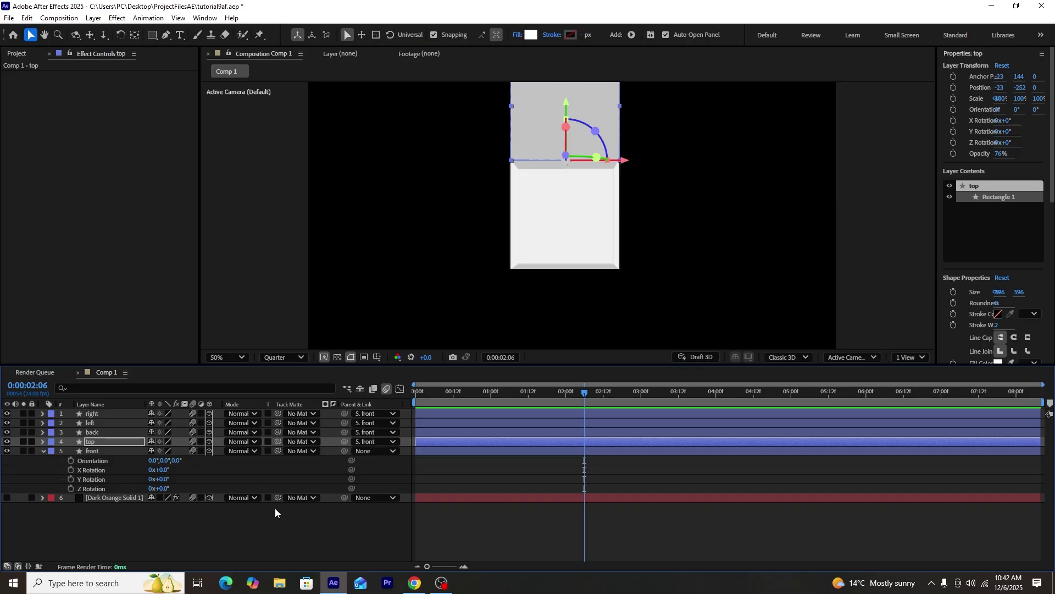
- Fold the top face by setting its X rotation to -90°, and return the front layer's X rotation to 0°
{"action": "left_click_drag", "start_coordinate": [162, 470], "coordinate": [210, 470]}
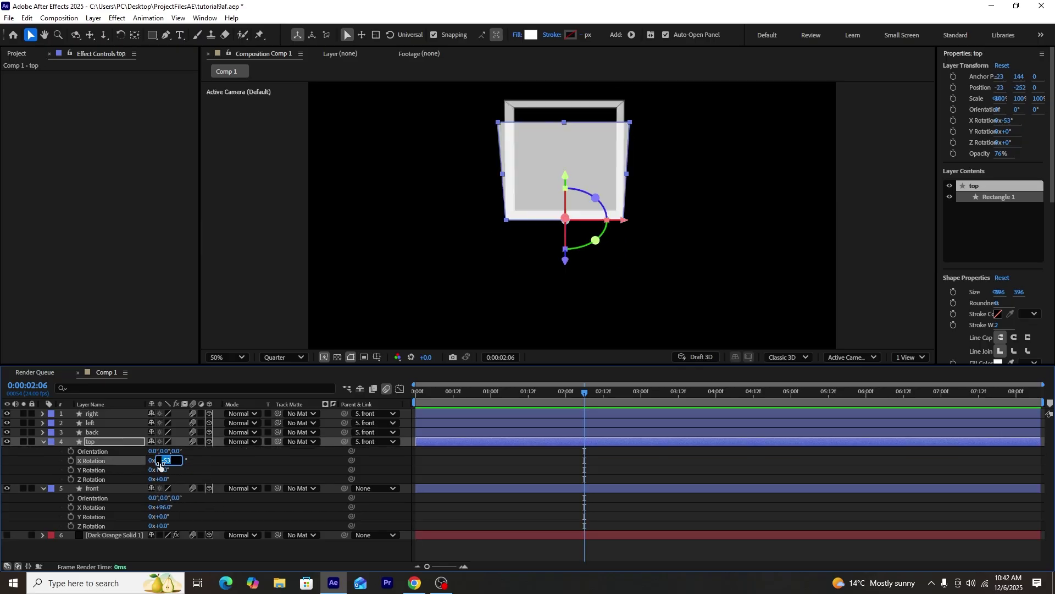
{"action": "type", "text": "-90"}
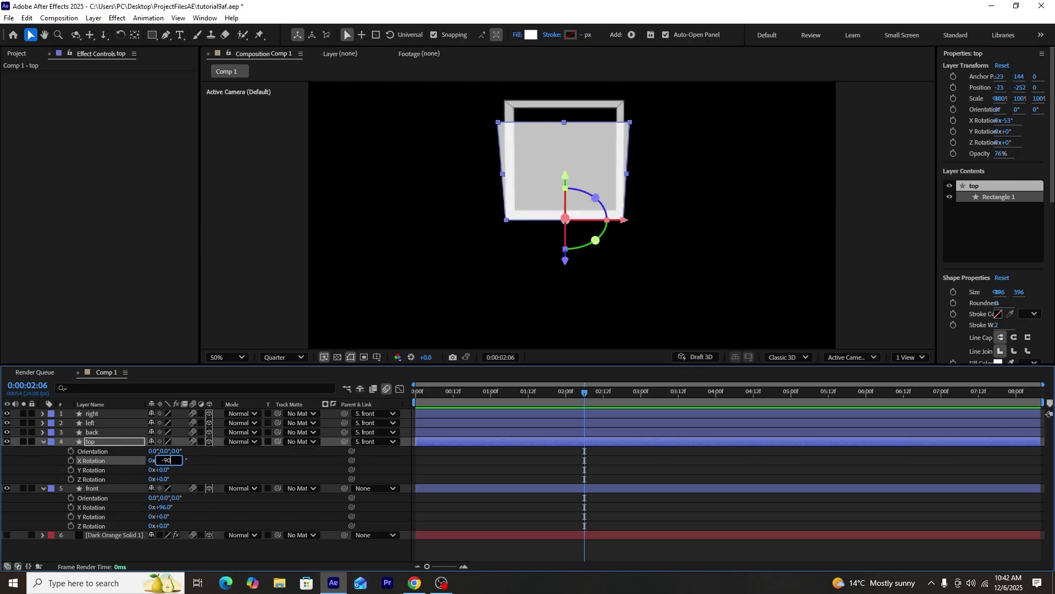
{"action": "key", "text": "Return"}
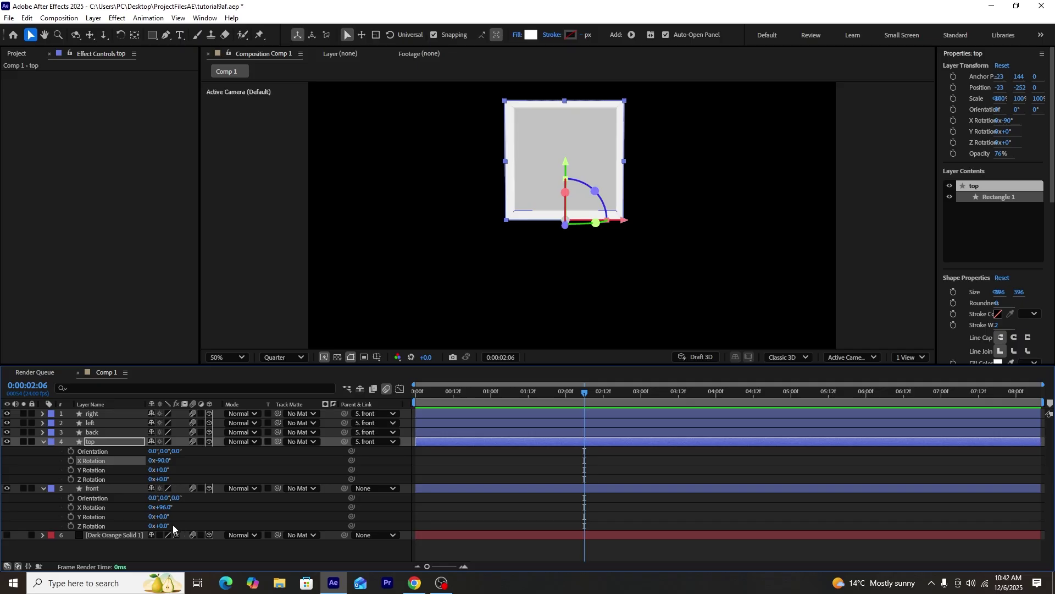
{"action": "left_click_drag", "start_coordinate": [166, 506], "coordinate": [114, 504]}
- Duplicate the front layer and rename the copy as bottom
{"action": "left_click", "coordinate": [104, 492]}
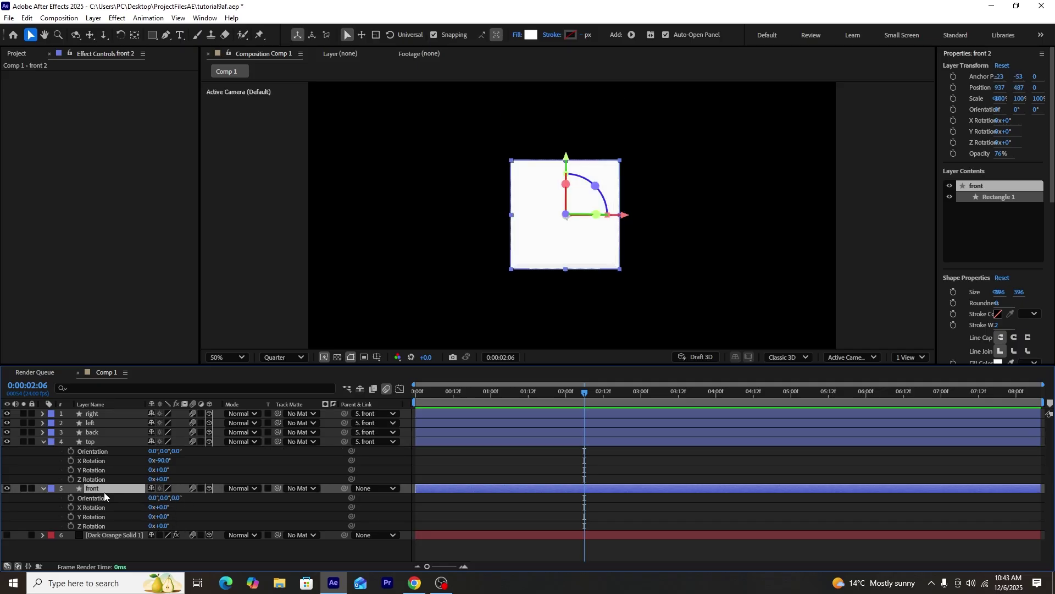
{"action": "key", "text": "ctrl+d"}
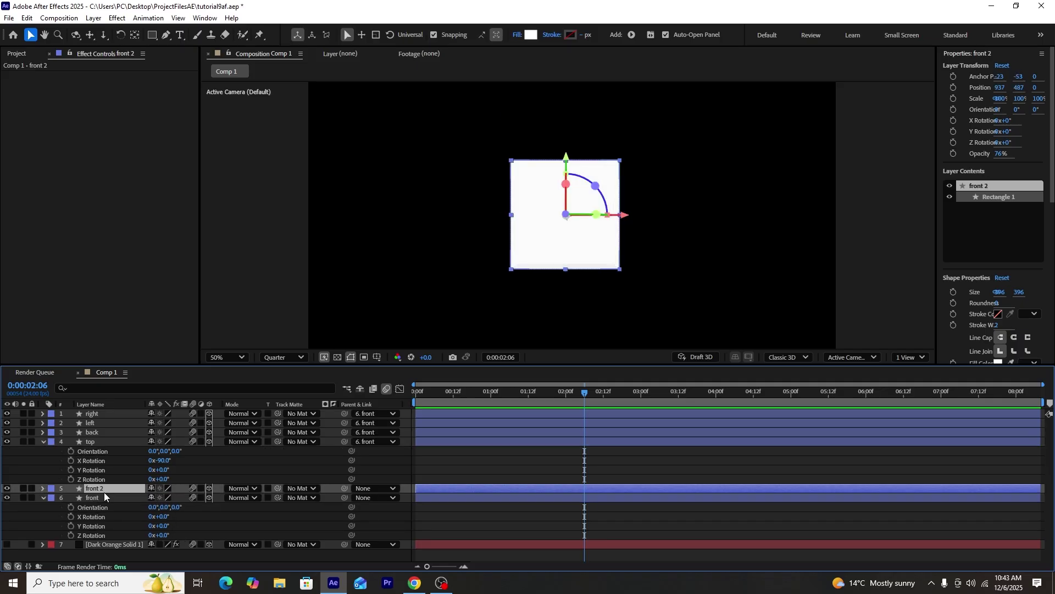
{"action": "right_click", "coordinate": [103, 489]}
{"action": "left_click", "coordinate": [131, 455]}
{"action": "type", "text": "bottom"}
{"action": "key", "text": "Return"}
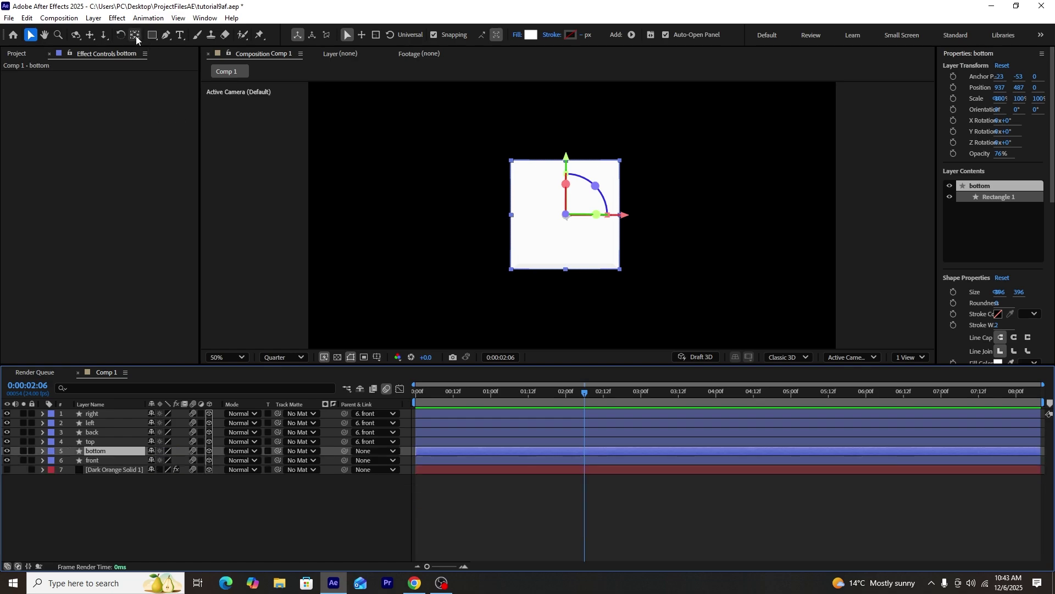
- Move the bottom layer's anchor point to the middle of its upper edge
{"action": "left_click", "coordinate": [135, 35]}
{"action": "left_click_drag", "start_coordinate": [567, 163], "coordinate": [549, 229]}
{"action": "left_click", "coordinate": [31, 34]}
- Move the bottom layer down against the front square's lower edge and parent it to front
{"action": "left_click", "coordinate": [555, 220]}
{"action": "key", "text": "r"}
{"action": "left_click", "coordinate": [374, 450]}
{"action": "left_click", "coordinate": [382, 540]}
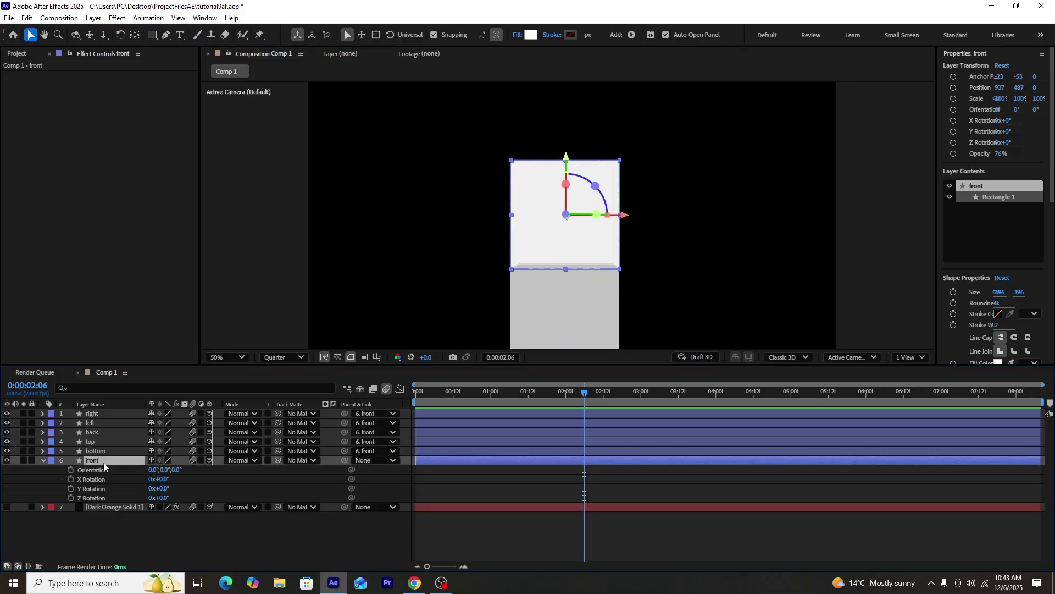
- Fold the bottom face by setting its X rotation to 90°, and return the front layer's X rotation to 0°
{"action": "left_click_drag", "start_coordinate": [159, 480], "coordinate": [151, 479]}
{"action": "left_click_drag", "start_coordinate": [183, 474], "coordinate": [291, 474]}
{"action": "left_click", "coordinate": [164, 470]}
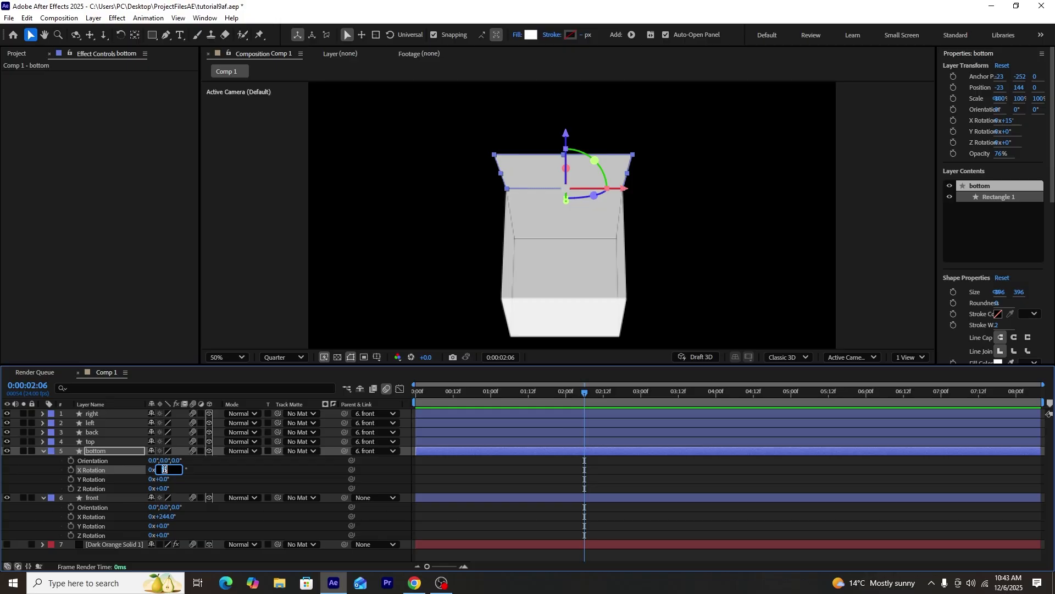
{"action": "type", "text": "90"}
{"action": "key", "text": "Return"}
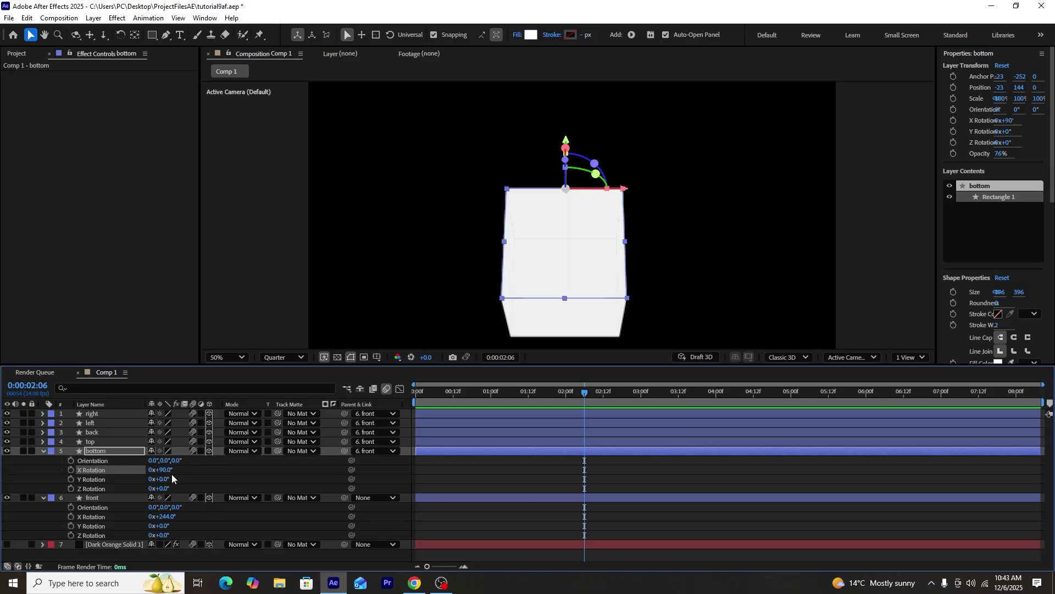
{"action": "left_click", "coordinate": [42, 451]}
{"action": "left_click_drag", "start_coordinate": [164, 488], "coordinate": [293, 466]}
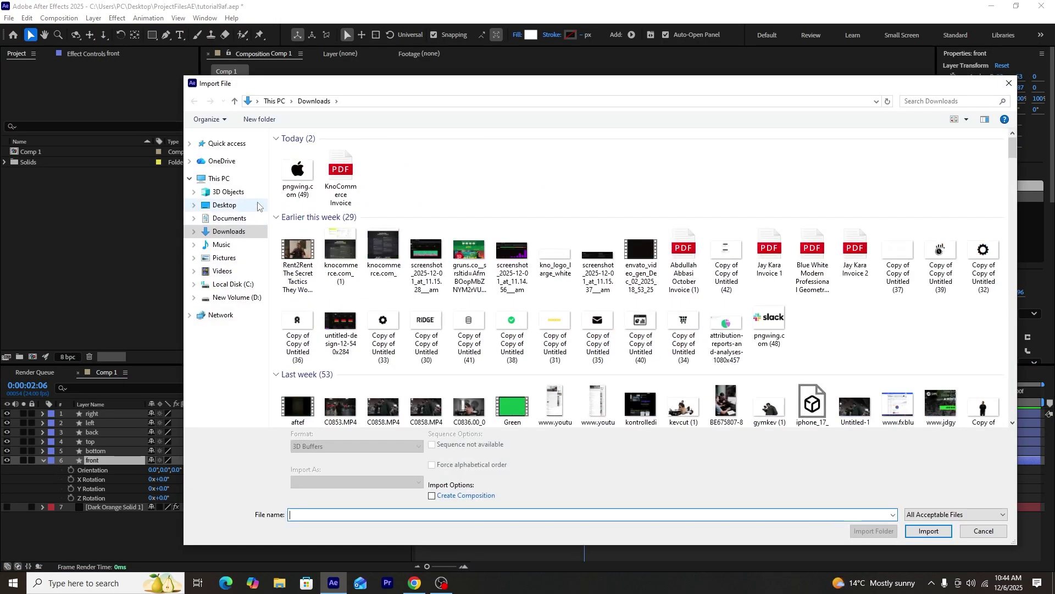
- Import the Apple logo image pngwing.com (49) from the Downloads folder
{"action": "double_click", "coordinate": [288, 189]}
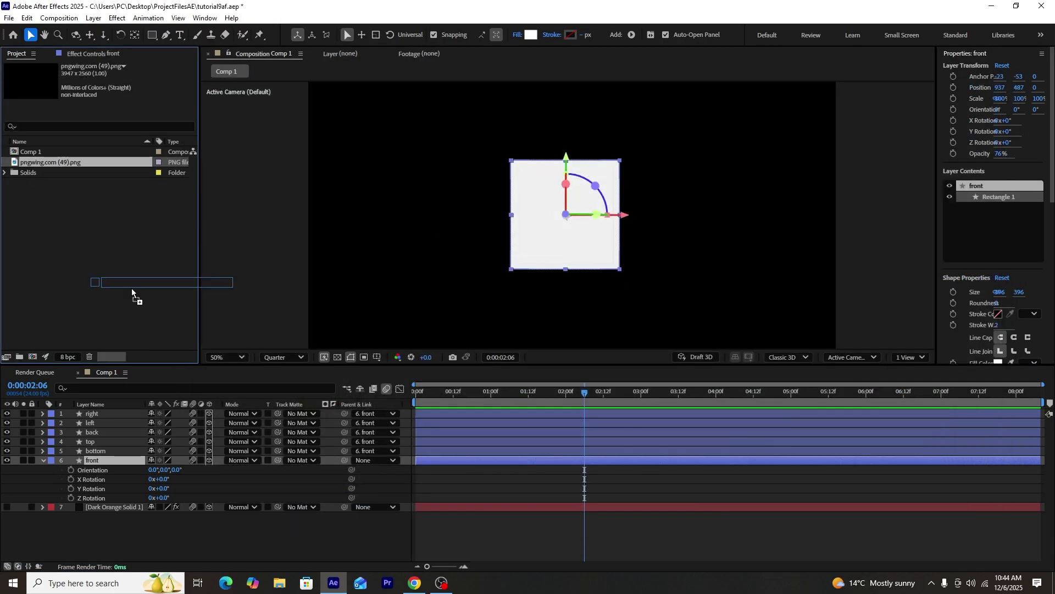
- Place the Apple logo in the composition as a 3D layer above all others, scaled to 15% at 1:00
{"action": "left_click_drag", "start_coordinate": [131, 288], "coordinate": [114, 456]}
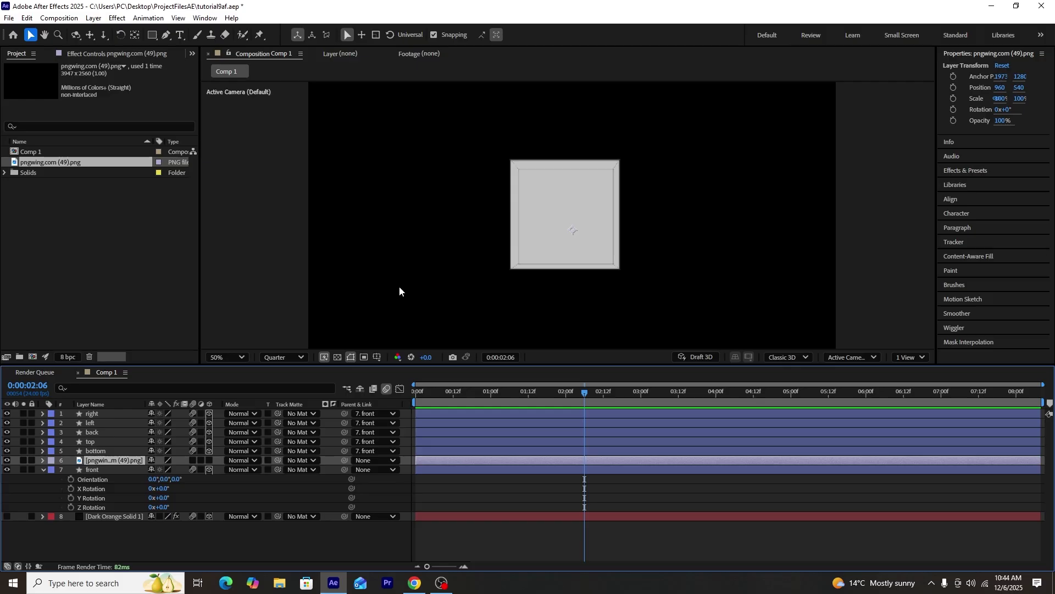
{"action": "left_click", "coordinate": [209, 461]}
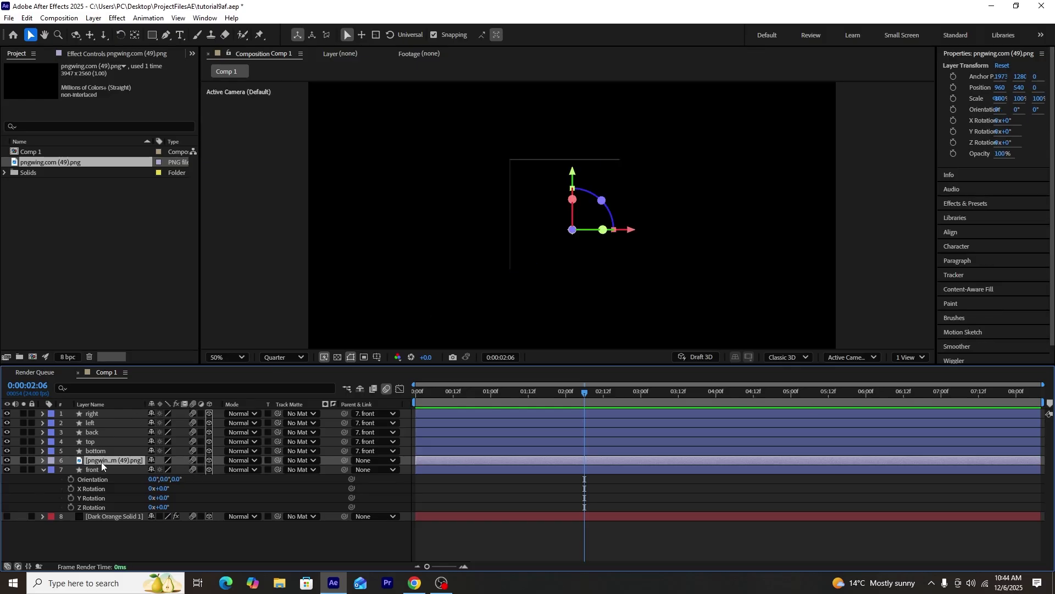
{"action": "left_click_drag", "start_coordinate": [101, 461], "coordinate": [106, 414]}
{"action": "left_click", "coordinate": [491, 396]}
{"action": "key", "text": "s"}
{"action": "left_click_drag", "start_coordinate": [177, 422], "coordinate": [132, 424]}
- Apply Gradient Ramp to the Apple logo with swapped colors, starting at 1973.5,1352 and ending at 1973.5,3966
{"action": "left_click", "coordinate": [966, 203]}
{"action": "left_click_drag", "start_coordinate": [995, 168], "coordinate": [566, 234]}
{"action": "left_click", "coordinate": [140, 152]}
{"action": "left_click_drag", "start_coordinate": [152, 103], "coordinate": [23, 103]}
{"action": "left_click_drag", "start_coordinate": [148, 84], "coordinate": [715, 220]}
{"action": "left_click_drag", "start_coordinate": [149, 103], "coordinate": [652, 289]}
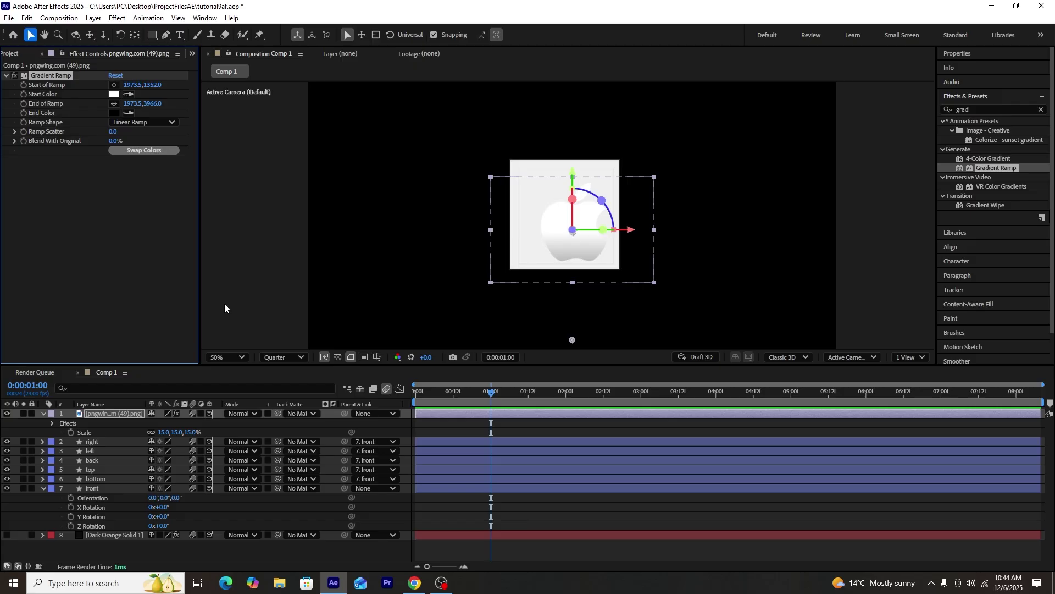
- Scale the Apple logo to 11% and parent it to the front layer
{"action": "key", "text": "s"}
{"action": "left_click_drag", "start_coordinate": [175, 422], "coordinate": [127, 542]}
{"action": "left_click", "coordinate": [374, 413]}
{"action": "left_click", "coordinate": [385, 514]}
- Tilt the front layer's X rotation to 97° and move the Apple logo in depth to the middle of the cube
{"action": "left_click", "coordinate": [107, 478]}
{"action": "key", "text": "ctrl+z"}
{"action": "left_click_drag", "start_coordinate": [158, 508], "coordinate": [193, 499]}
{"action": "left_click_drag", "start_coordinate": [563, 167], "coordinate": [554, 236]}
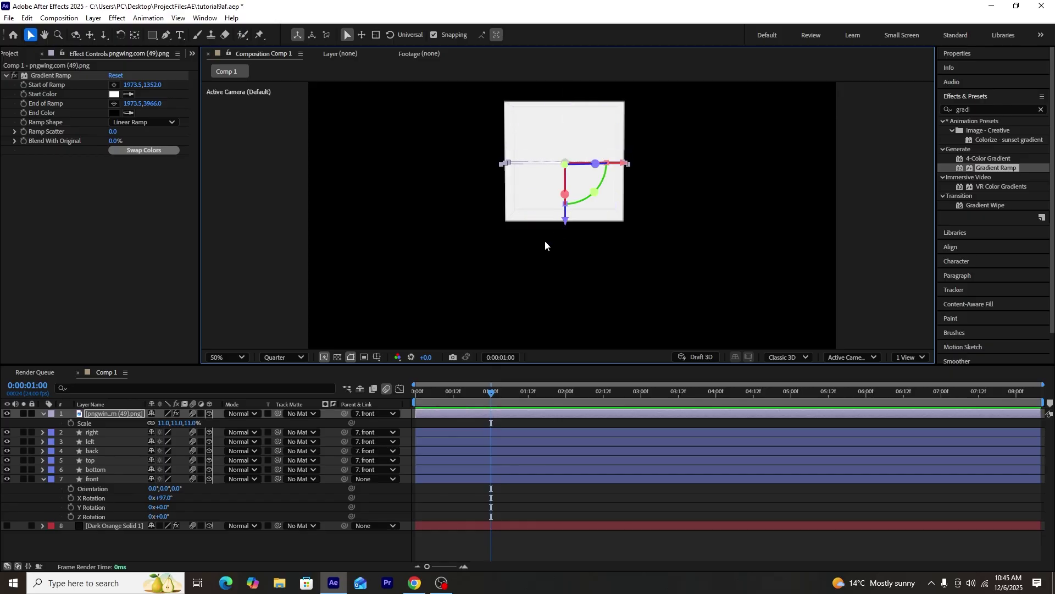
{"action": "left_click", "coordinate": [153, 545]}
- Set the opacity of all six cube faces to 30%
{"action": "left_click_drag", "start_coordinate": [166, 498], "coordinate": [88, 469]}
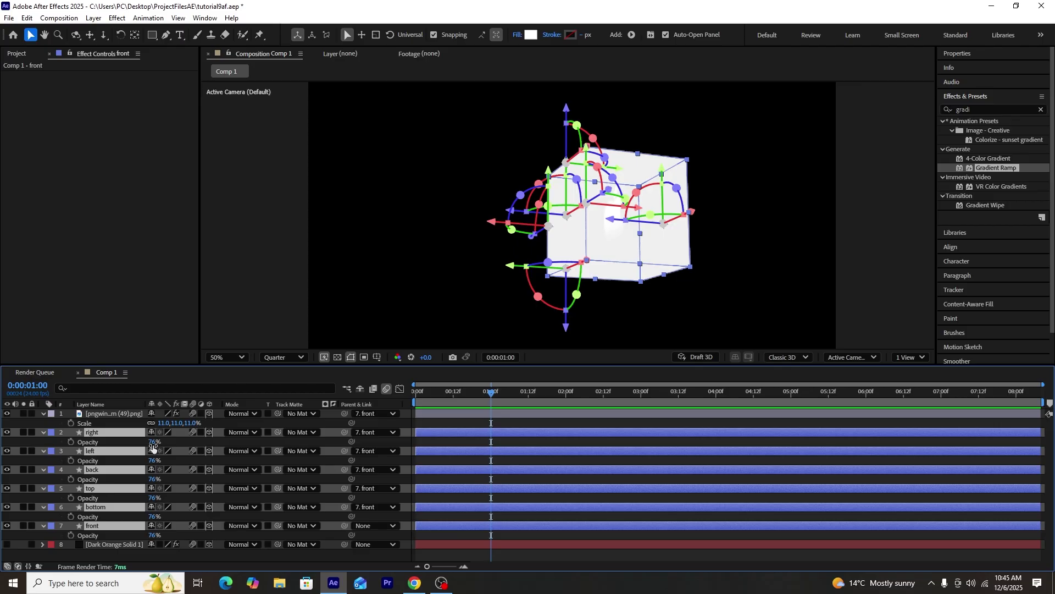
{"action": "left_click_drag", "start_coordinate": [153, 443], "coordinate": [122, 438]}
{"action": "left_click", "coordinate": [260, 145]}
{"action": "scroll", "coordinate": [282, 192], "scroll_direction": "down", "scroll_amount": 2}
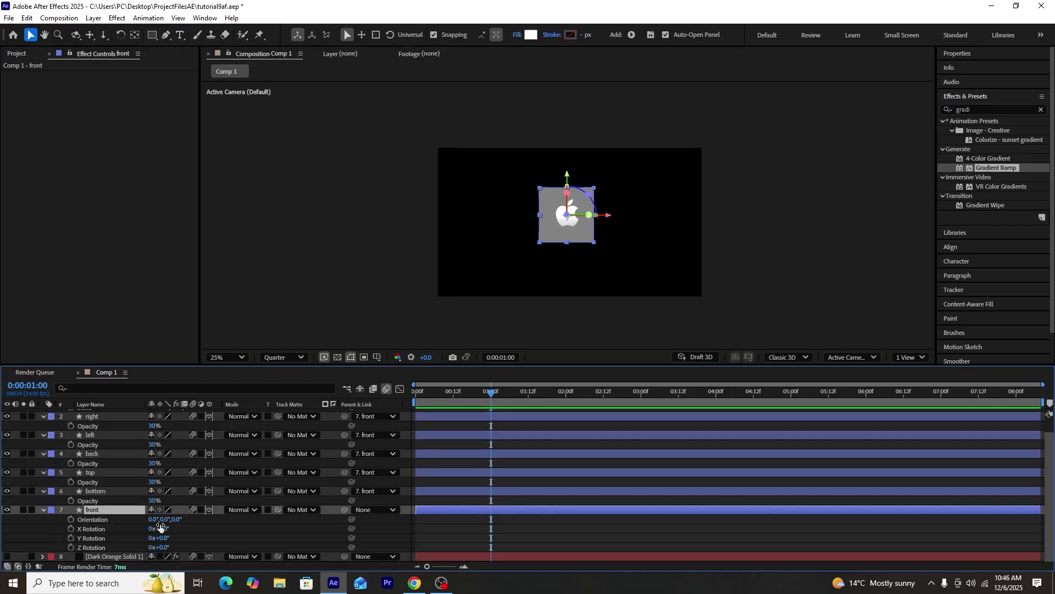
- Tilt the front layer to an X rotation of -94° and move its anchor point in depth to the cube's center
{"action": "left_click_drag", "start_coordinate": [158, 529], "coordinate": [54, 514]}
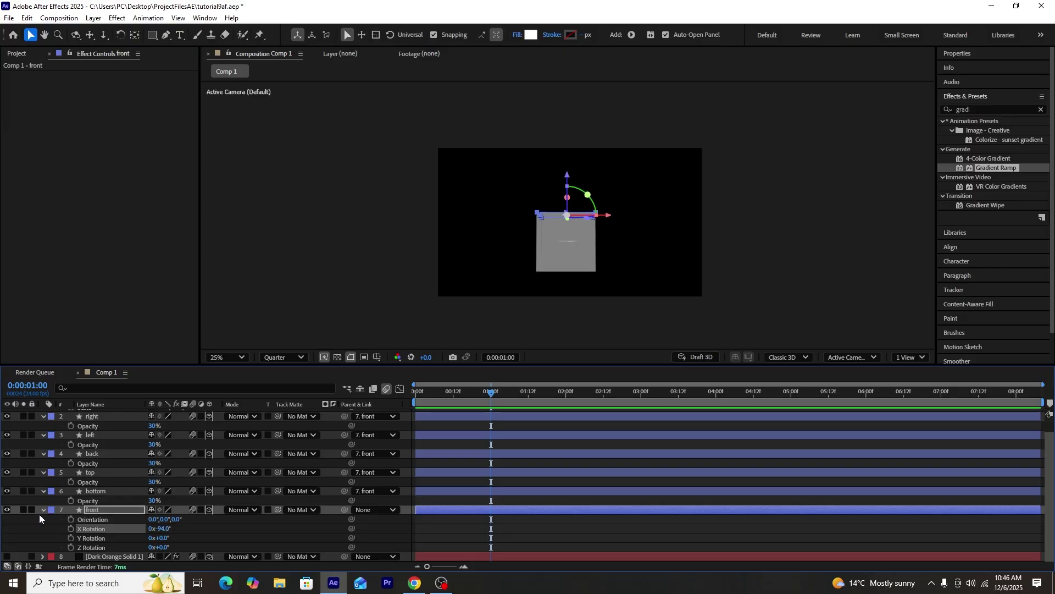
{"action": "left_click", "coordinate": [42, 510]}
{"action": "left_click", "coordinate": [133, 546]}
{"action": "left_click", "coordinate": [98, 526]}
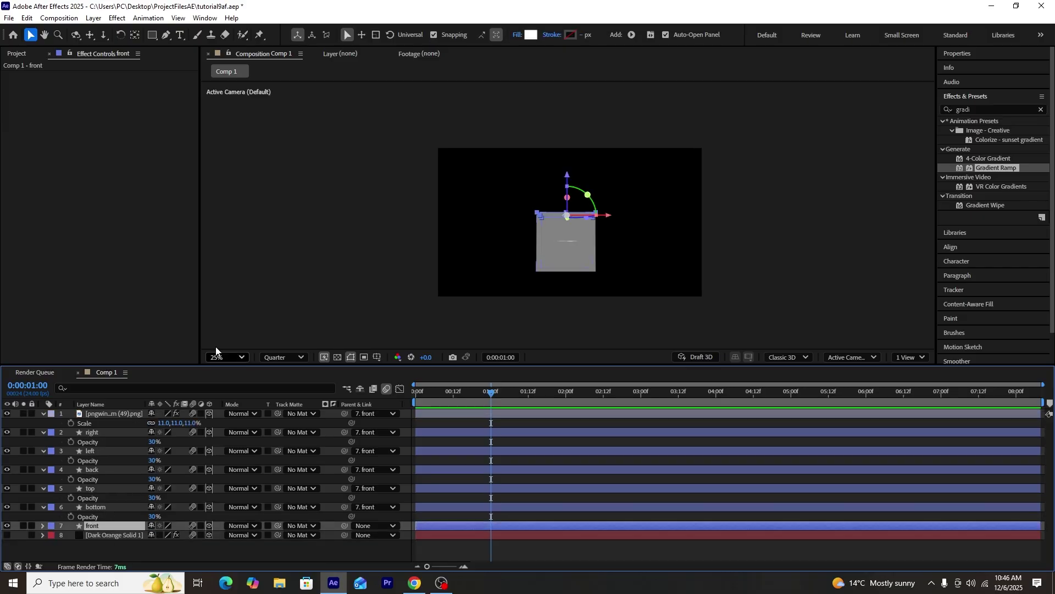
{"action": "key", "text": "y"}
{"action": "left_click_drag", "start_coordinate": [565, 175], "coordinate": [564, 202]}
- Turn the front layer's X and Y rotation to check the cube's pivot, resetting the X rotation to 0° in between
{"action": "left_click_drag", "start_coordinate": [163, 488], "coordinate": [235, 507]}
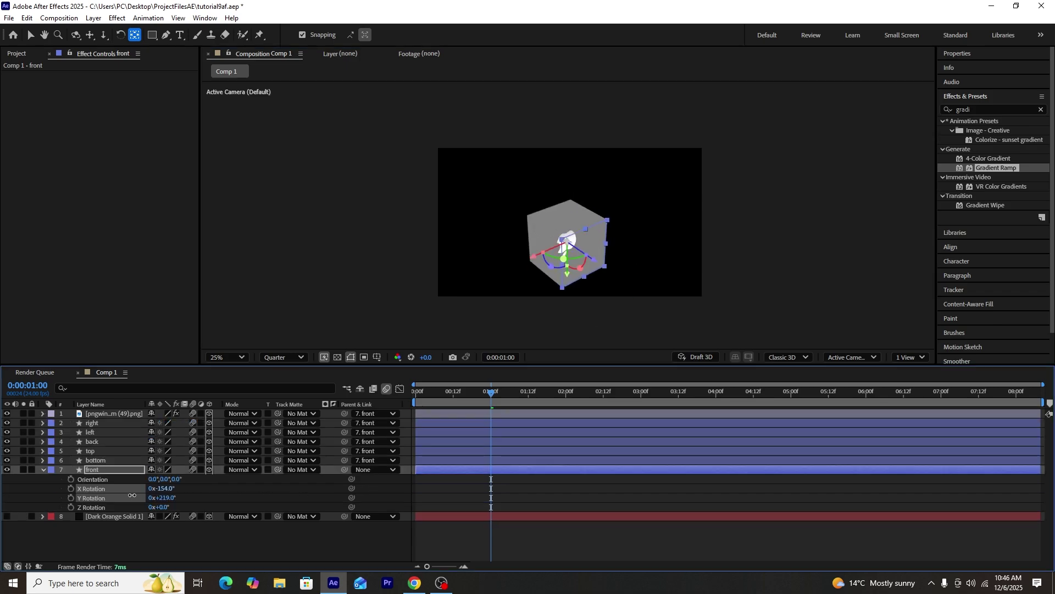
{"action": "left_click", "coordinate": [163, 489]}
{"action": "type", "text": "0"}
{"action": "key", "text": "Return"}
{"action": "key", "text": "Return"}
{"action": "mouse_move", "coordinate": [157, 498]}
{"action": "left_mouse_down"}
{"action": "mouse_move", "coordinate": [194, 496]}
{"action": "mouse_move", "coordinate": [155, 488]}
{"action": "left_mouse_up"}
{"action": "key", "text": "ctrl+z"}
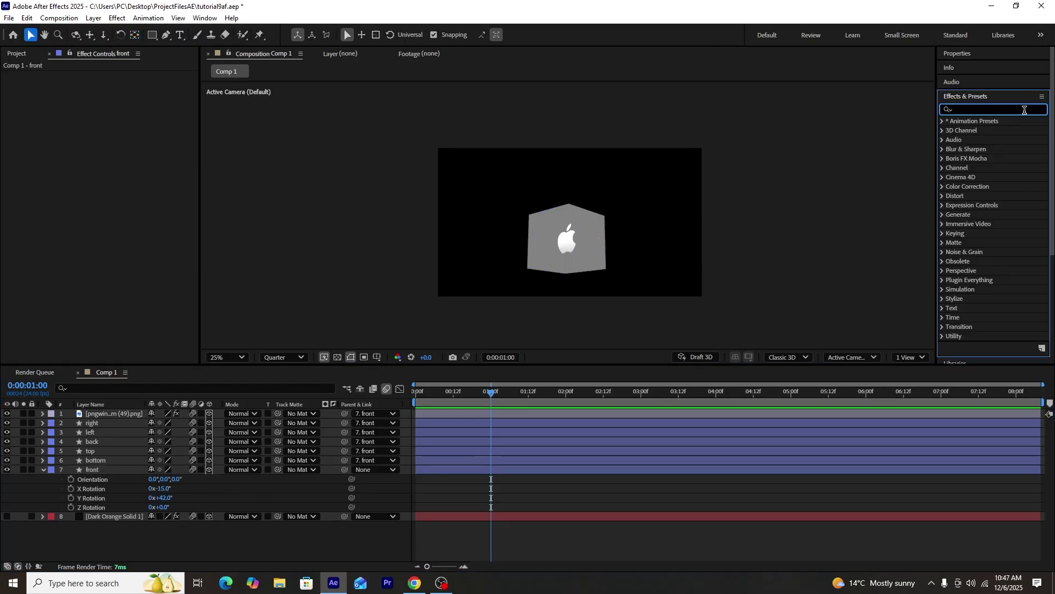
- Apply Gradient Ramp to the front layer from 960,462 to 960,897 and to the bottom layer starting at about 960,701
{"action": "type", "text": "gradi"}
{"action": "left_click_drag", "start_coordinate": [996, 168], "coordinate": [102, 469]}
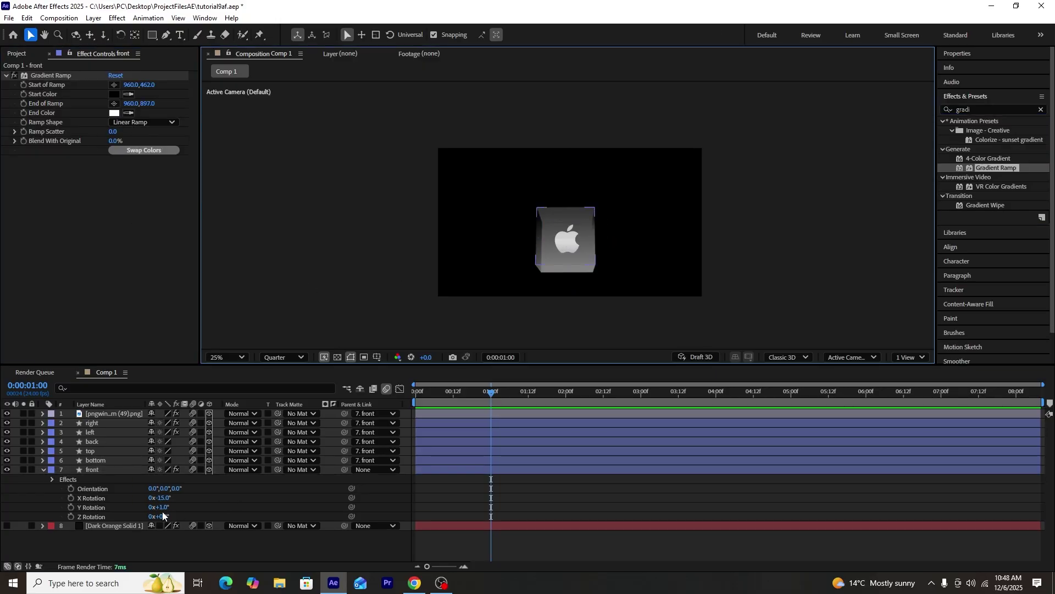
{"action": "left_click_drag", "start_coordinate": [162, 507], "coordinate": [137, 496]}
{"action": "left_click_drag", "start_coordinate": [1005, 168], "coordinate": [122, 460]}
{"action": "left_click_drag", "start_coordinate": [147, 85], "coordinate": [424, 187]}
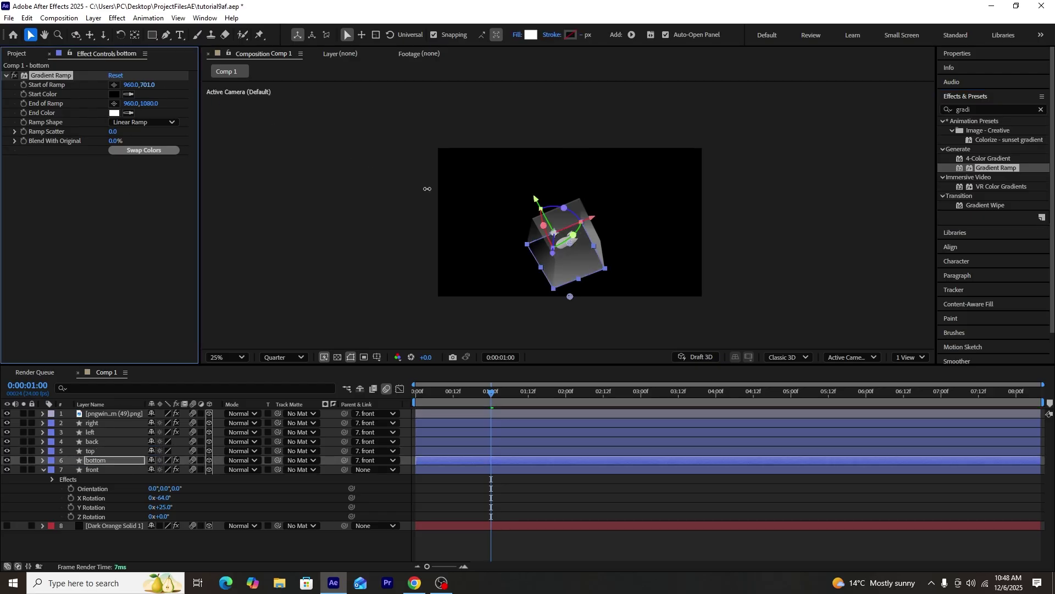
- Turn the front layer to X rotation -8° and Y rotation 4°, and show the dark gradient background layer
{"action": "mouse_move", "coordinate": [155, 497]}
{"action": "left_mouse_down"}
{"action": "mouse_move", "coordinate": [141, 490]}
{"action": "mouse_move", "coordinate": [199, 489]}
{"action": "mouse_move", "coordinate": [153, 507]}
{"action": "left_mouse_up"}
{"action": "left_click", "coordinate": [363, 226]}
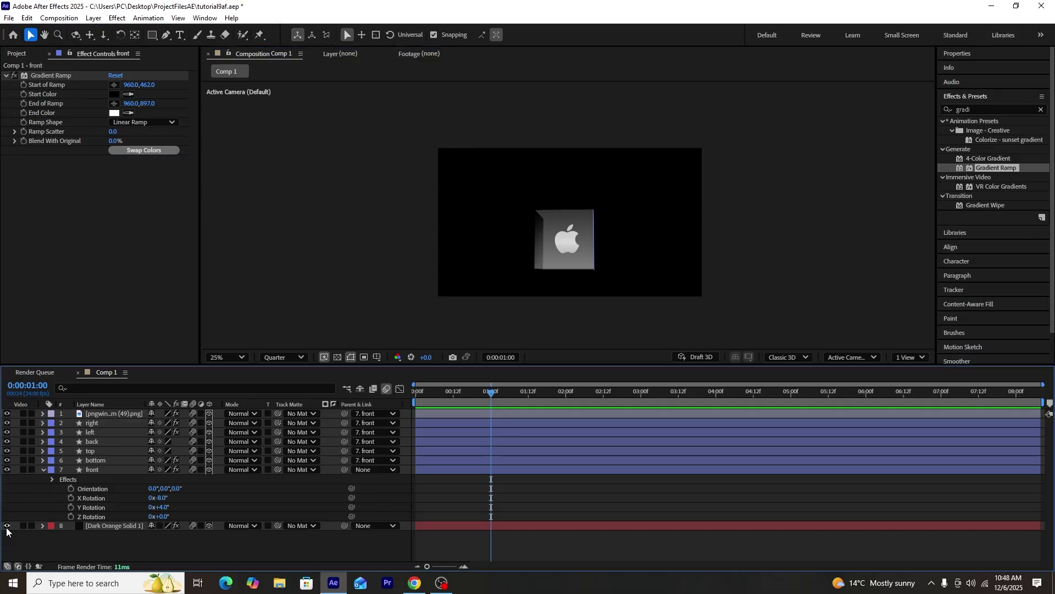
{"action": "left_click", "coordinate": [6, 525]}
{"action": "left_click", "coordinate": [42, 470]}
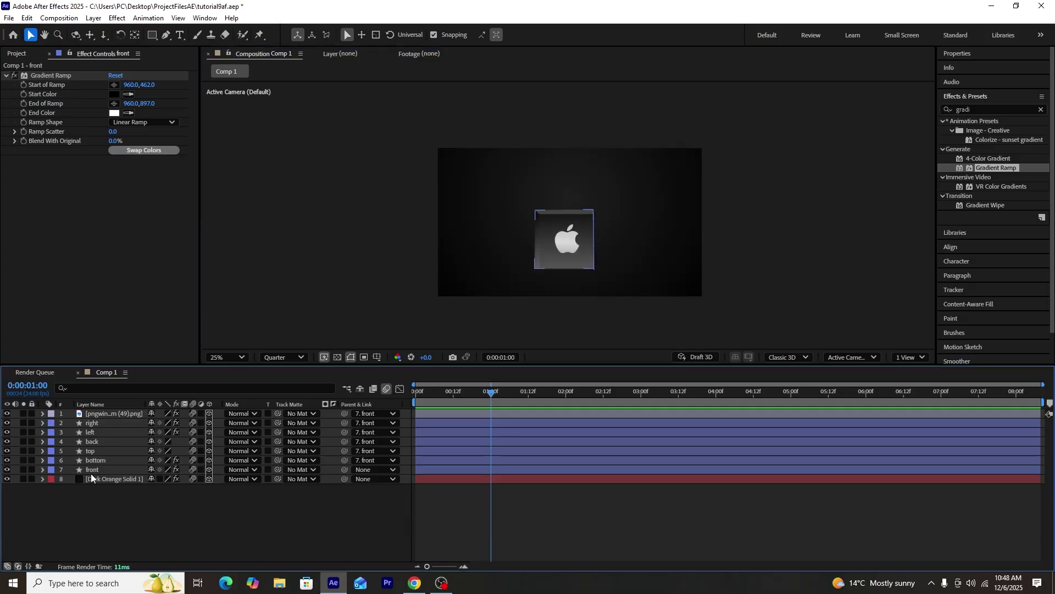
- Adjust the front layer's position to raise the whole cube in the frame
{"action": "left_click", "coordinate": [98, 471]}
{"action": "key", "text": "p"}
{"action": "left_click_drag", "start_coordinate": [187, 480], "coordinate": [108, 516]}
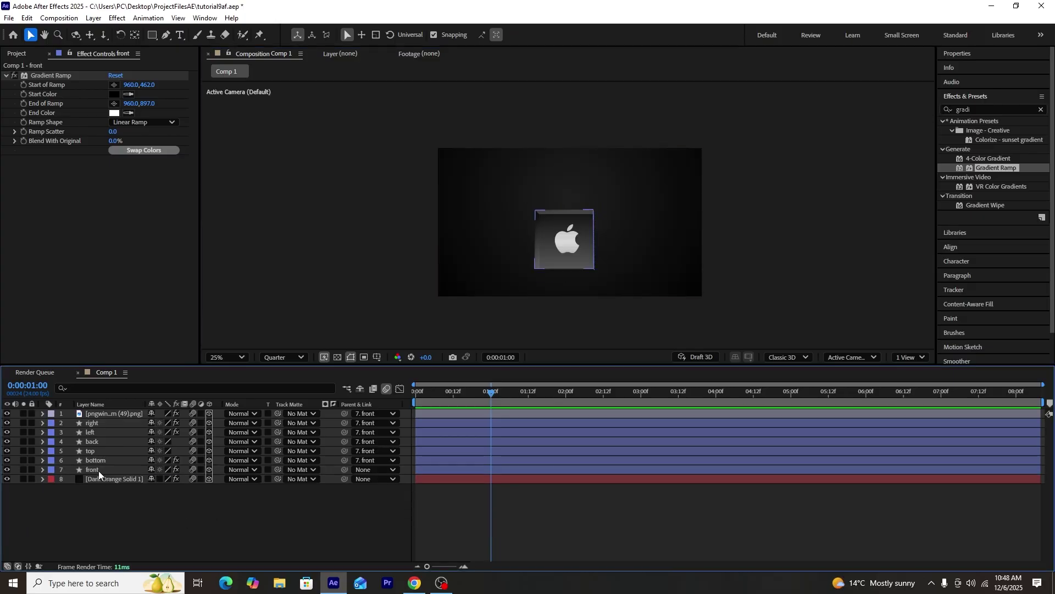
{"action": "left_click", "coordinate": [98, 470]}
{"action": "key", "text": "p"}
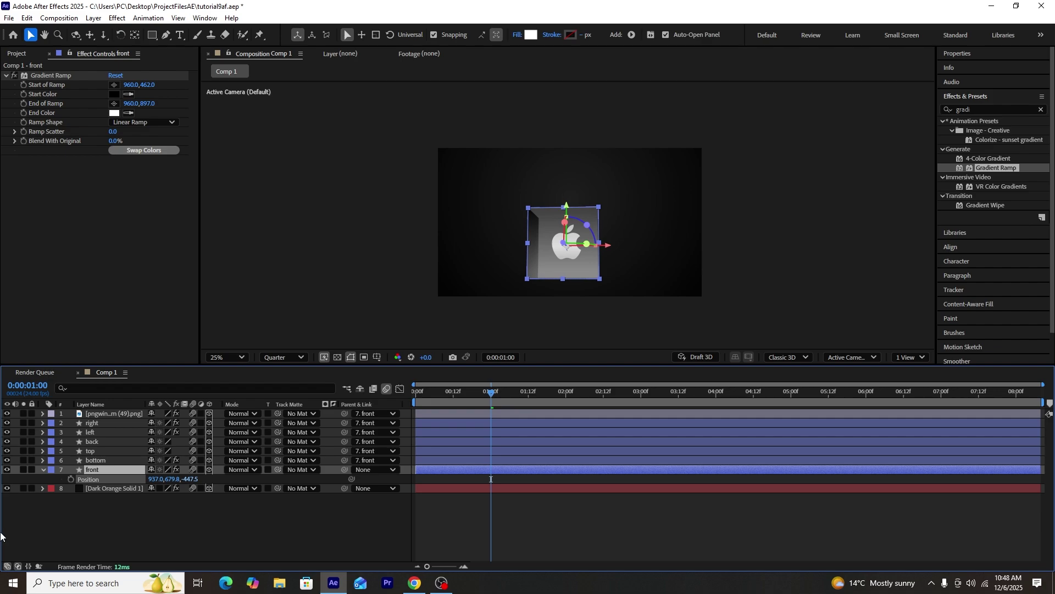
{"action": "left_click_drag", "start_coordinate": [165, 479], "coordinate": [22, 479]}
- Adjust the front layer's Y and X rotation so the cube's top face is in view
{"action": "left_click", "coordinate": [91, 471]}
{"action": "key", "text": "r"}
{"action": "left_click_drag", "start_coordinate": [164, 497], "coordinate": [124, 488]}
{"action": "left_click", "coordinate": [355, 264]}
- Copy the front layer's Gradient Ramp effect onto the top layer
{"action": "left_click", "coordinate": [53, 75]}
{"action": "key", "text": "ctrl+c"}
{"action": "left_click", "coordinate": [91, 451]}
{"action": "key", "text": "ctrl+v"}
- Swap the colors of the top layer's Gradient Ramp and adjust its start and end points
{"action": "left_click", "coordinate": [134, 151]}
{"action": "left_click", "coordinate": [134, 150]}
{"action": "left_click", "coordinate": [94, 450]}
{"action": "left_click", "coordinate": [140, 151]}
{"action": "left_click_drag", "start_coordinate": [149, 85], "coordinate": [19, 85]}
{"action": "left_click_drag", "start_coordinate": [147, 103], "coordinate": [34, 103]}
{"action": "left_click_drag", "start_coordinate": [131, 85], "coordinate": [203, 99]}
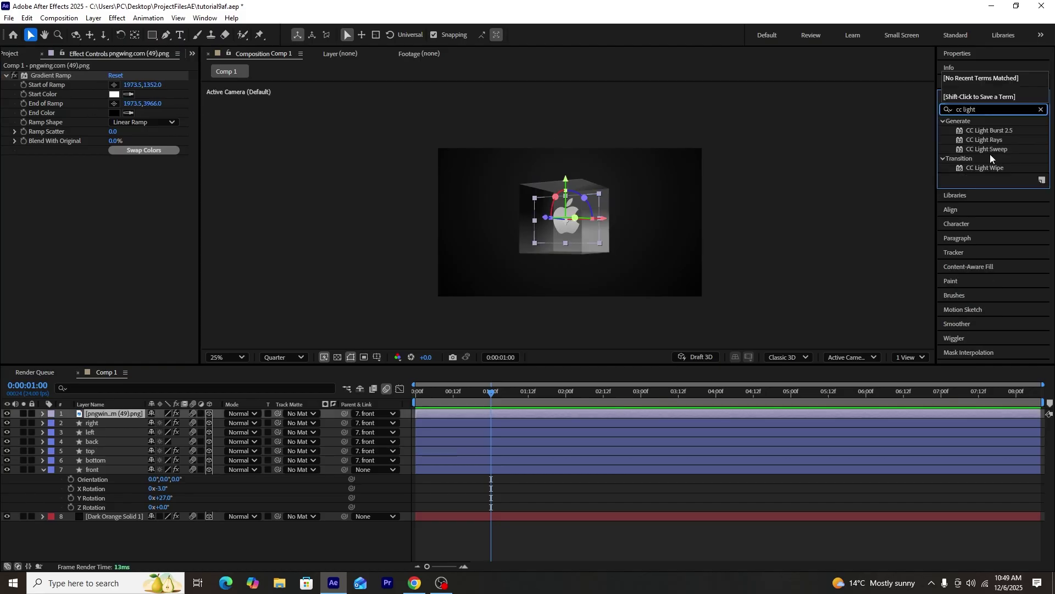
- Apply CC Light Sweep to the Apple logo with a 37° direction and keep white FFFFFF as its gradient's start color
{"action": "left_click_drag", "start_coordinate": [987, 149], "coordinate": [136, 314]}
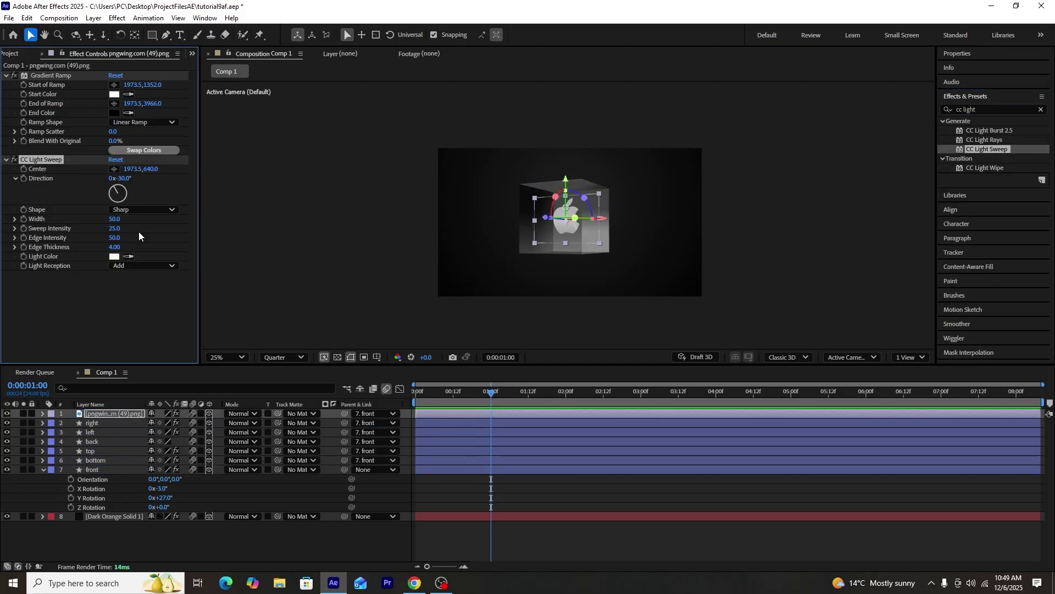
{"action": "left_click_drag", "start_coordinate": [120, 196], "coordinate": [122, 192]}
{"action": "left_click_drag", "start_coordinate": [122, 191], "coordinate": [113, 194]}
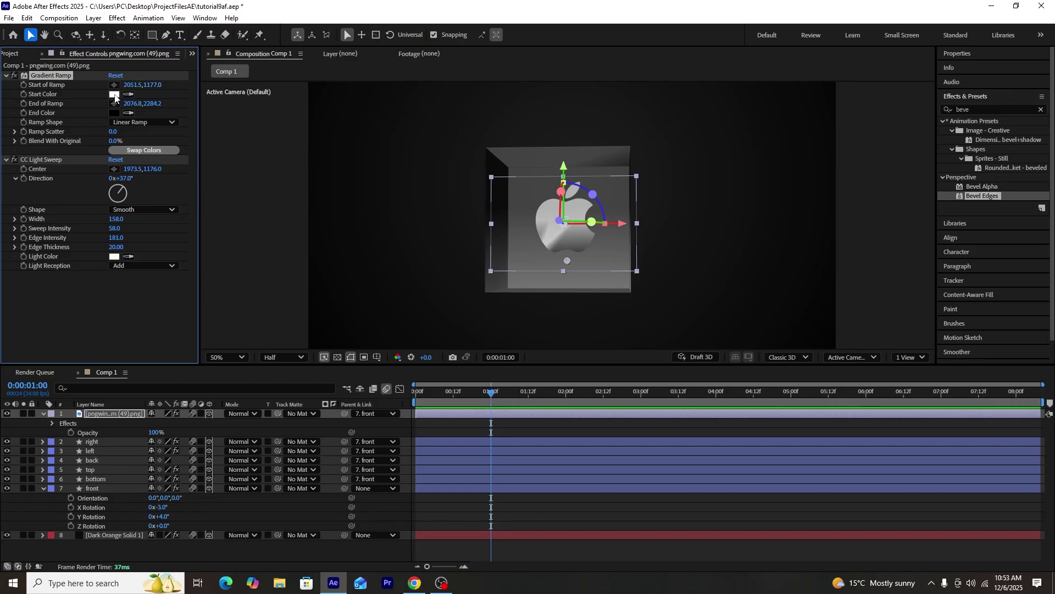
{"action": "left_click", "coordinate": [114, 94]}
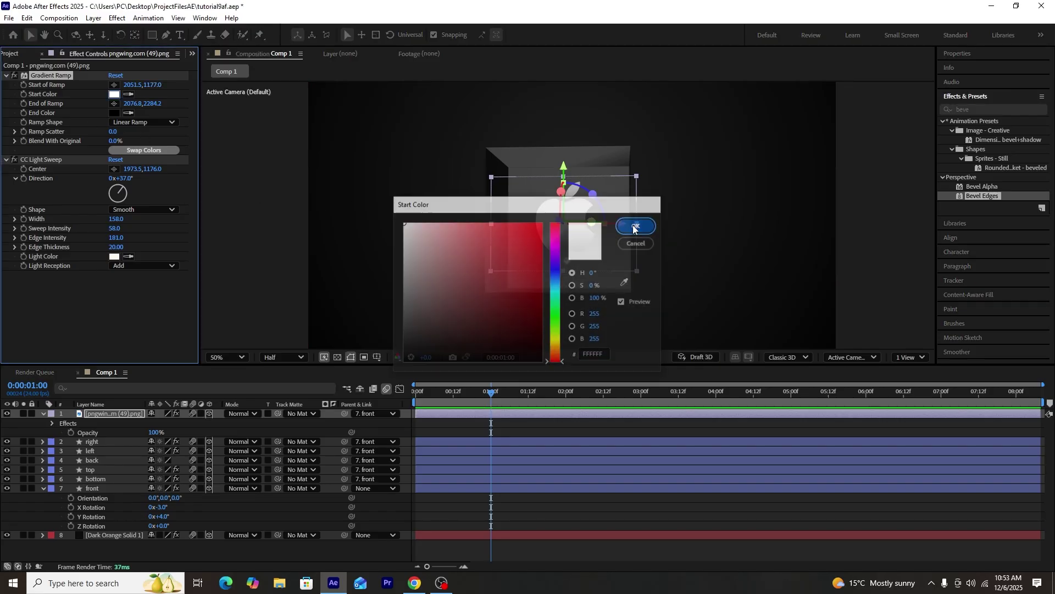
{"action": "left_click", "coordinate": [637, 225]}
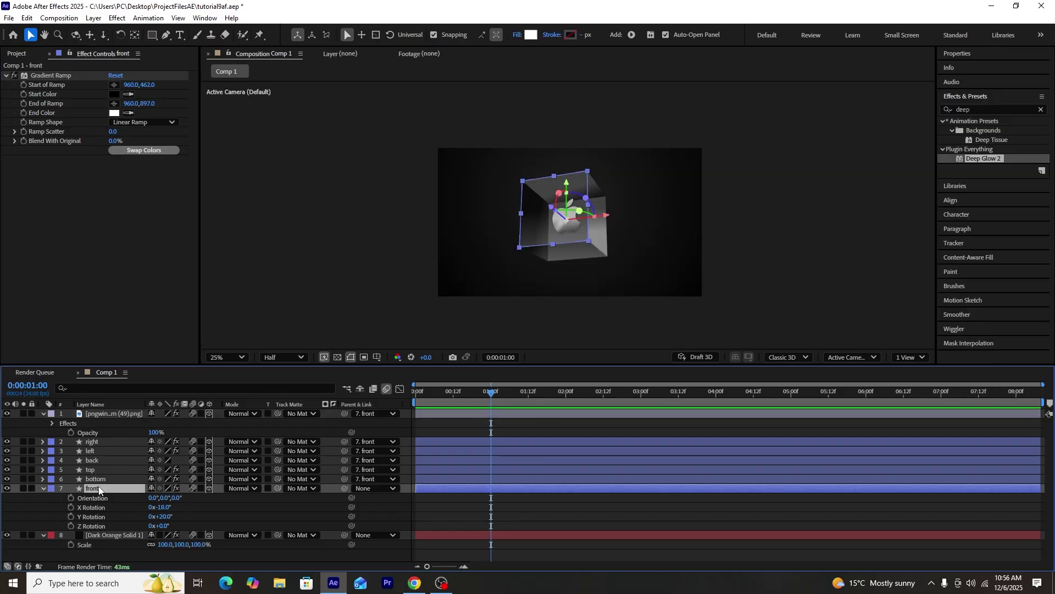
- Shift the front layer slightly to the right along X to reposition the cube
{"action": "key", "text": "p"}
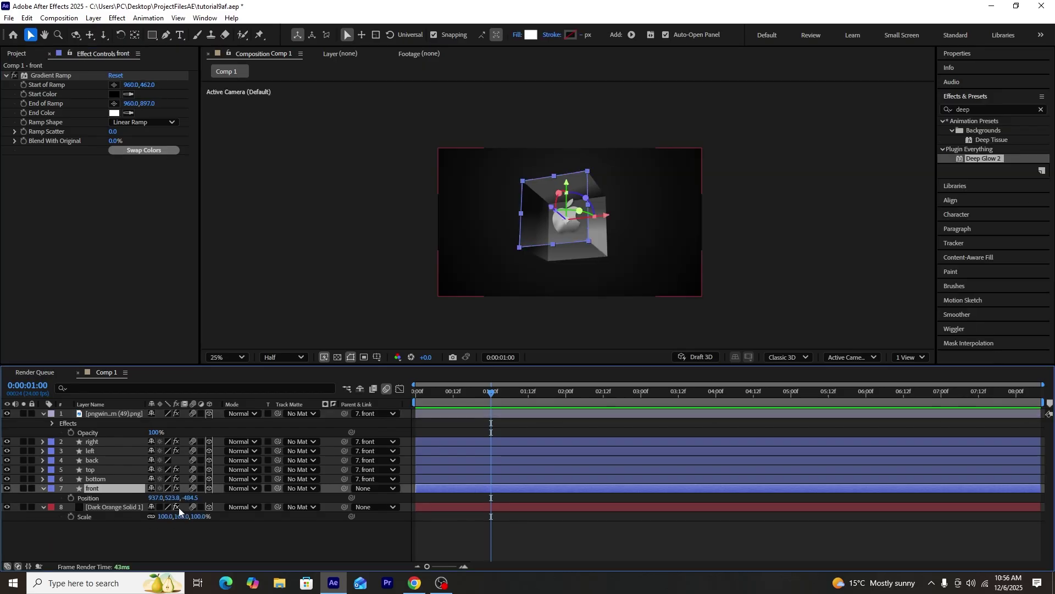
{"action": "left_click_drag", "start_coordinate": [155, 498], "coordinate": [186, 501]}
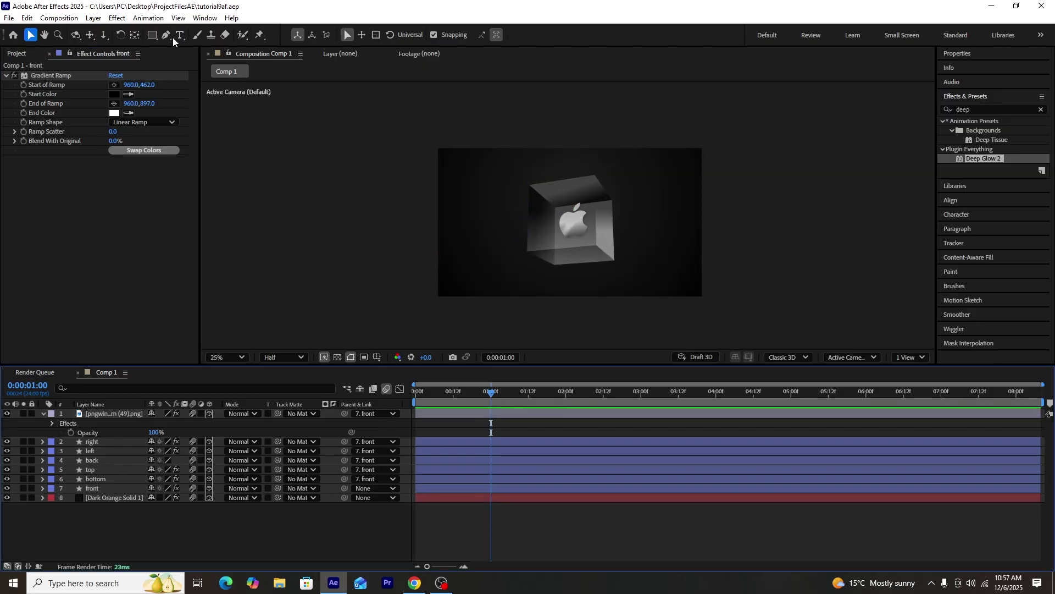
- Draw a white star to the left of the cube and set its points to 3 to make a triangle
{"action": "left_click_drag", "start_coordinate": [157, 36], "coordinate": [198, 82]}
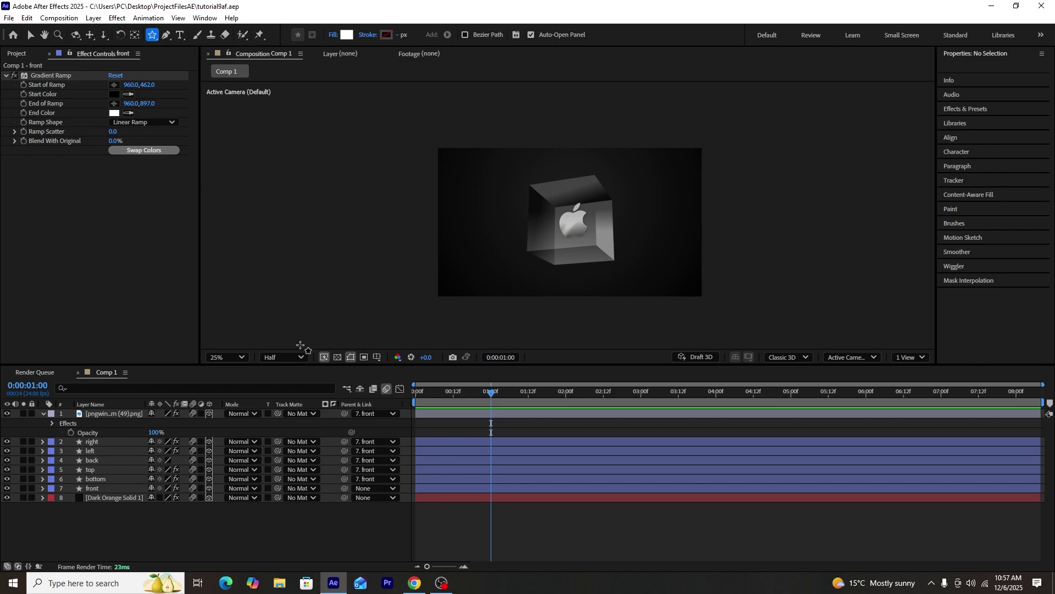
{"action": "left_click_drag", "start_coordinate": [462, 178], "coordinate": [486, 207]}
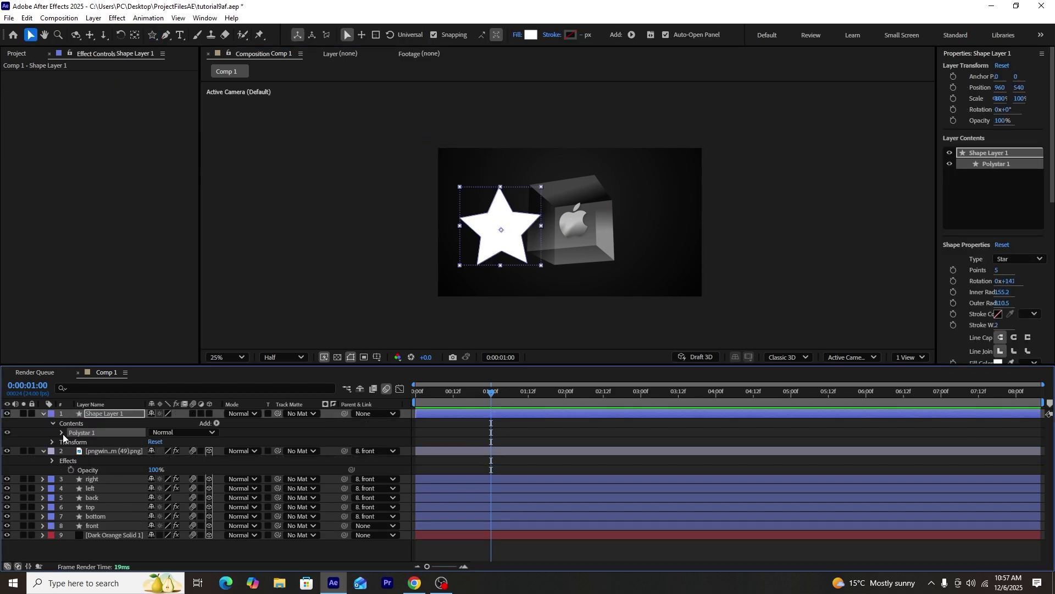
{"action": "left_click", "coordinate": [61, 432]}
{"action": "left_click", "coordinate": [71, 441]}
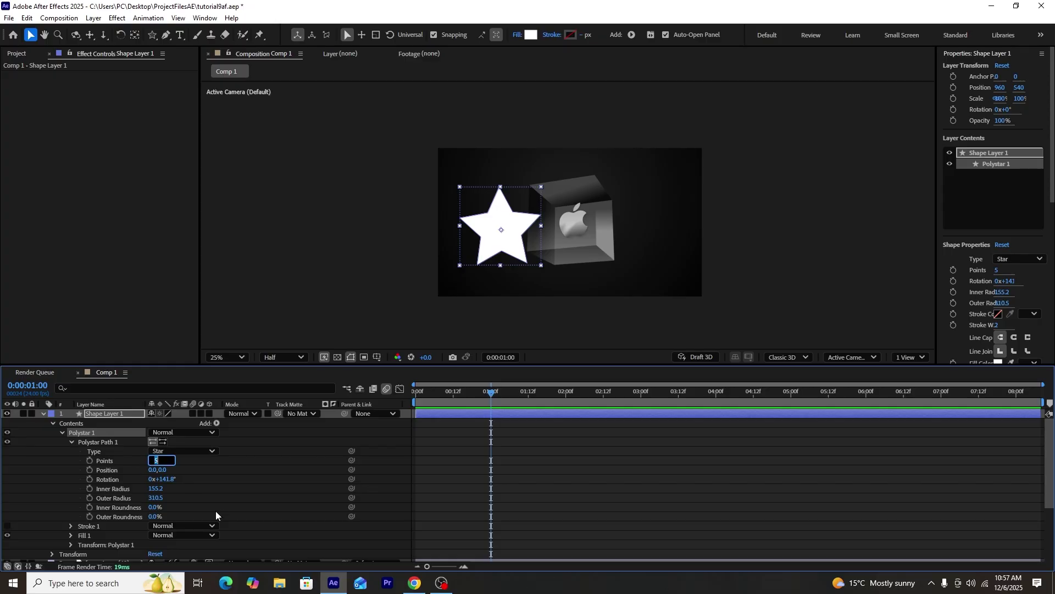
{"action": "type", "text": "3"}
{"action": "key", "text": "Return"}
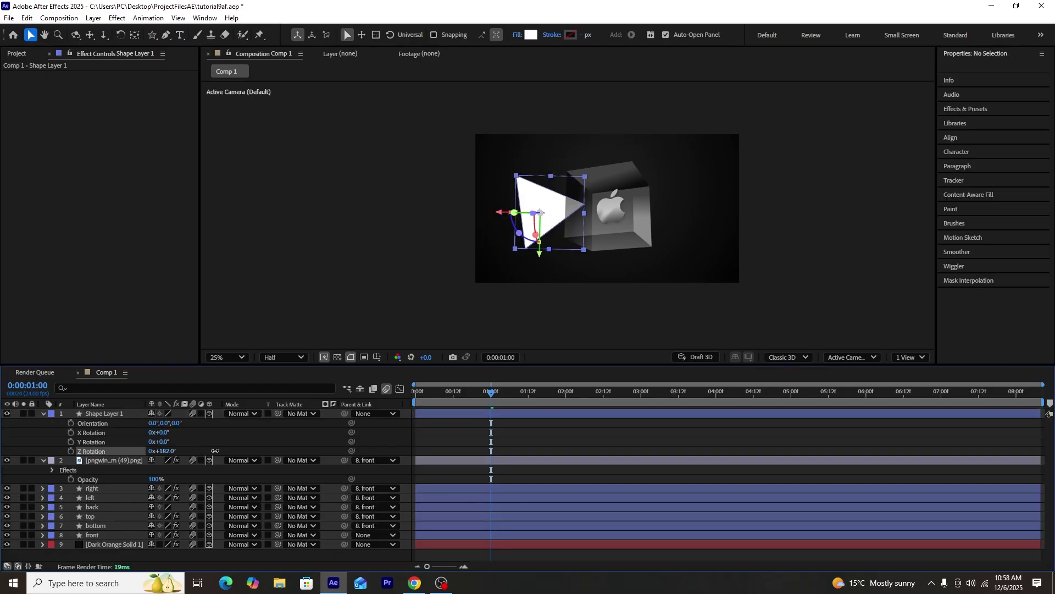
- Set the triangle's Z rotation to 188° and move it against the left edge of the frame, pointing at the cube
{"action": "left_click_drag", "start_coordinate": [217, 451], "coordinate": [169, 450]}
{"action": "left_click", "coordinate": [377, 356]}
{"action": "left_click", "coordinate": [385, 370]}
{"action": "scroll", "coordinate": [556, 231], "scroll_direction": "up", "scroll_amount": 2}
{"action": "left_click_drag", "start_coordinate": [554, 231], "coordinate": [494, 233]}
{"action": "left_click_drag", "start_coordinate": [173, 451], "coordinate": [176, 451]}
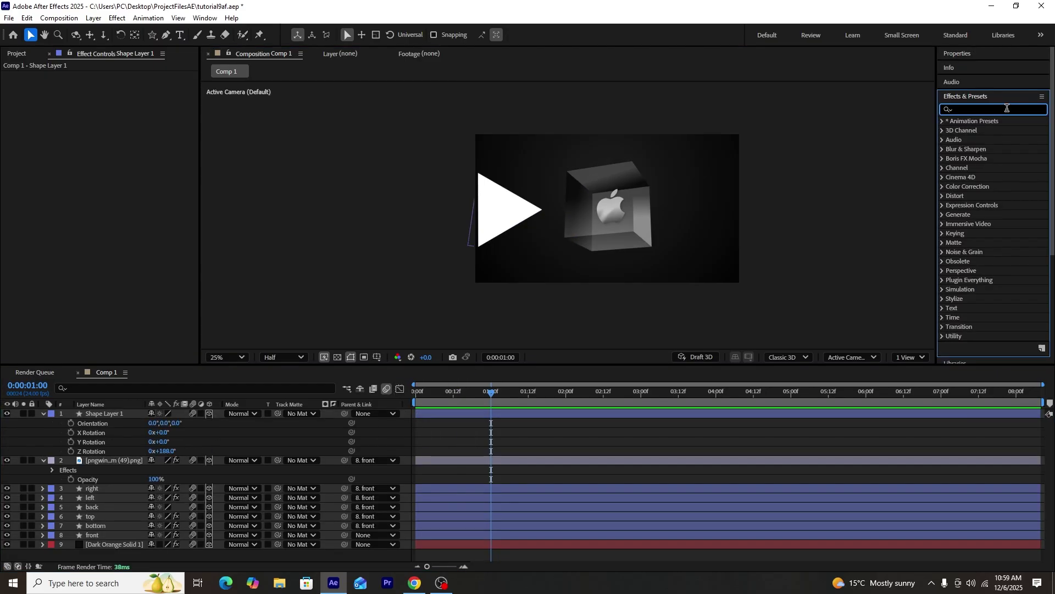
- Apply Gradient Ramp to the triangle from -43,601 to 414,580 and move its anchor point to the middle of its left edge
{"action": "type", "text": "grad"}
{"action": "left_click_drag", "start_coordinate": [996, 196], "coordinate": [503, 220]}
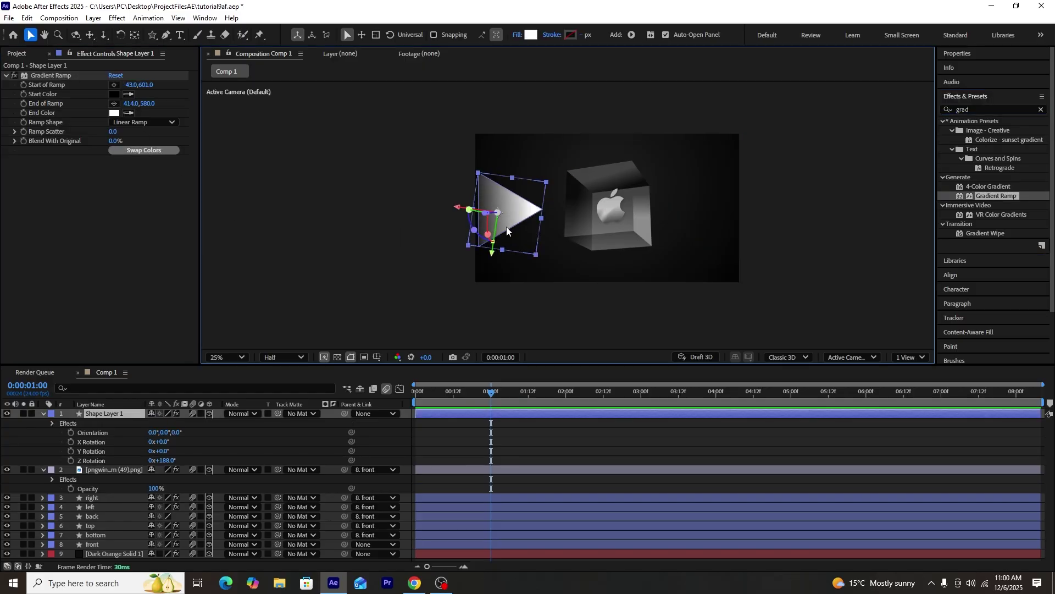
{"action": "scroll", "coordinate": [507, 227], "scroll_direction": "up", "scroll_amount": 2}
{"action": "left_click", "coordinate": [135, 37]}
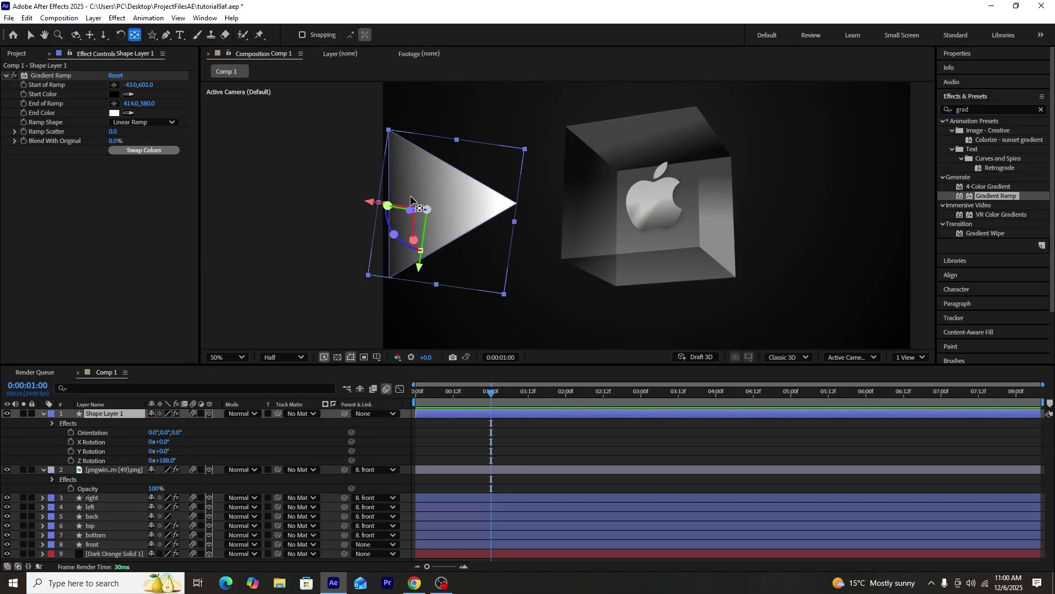
{"action": "left_click_drag", "start_coordinate": [428, 210], "coordinate": [393, 209]}
{"action": "key", "text": "v"}
- Keyframe the triangle's scale from 0% at 1:00 to 100% shortly after 2:00
{"action": "key", "text": "s"}
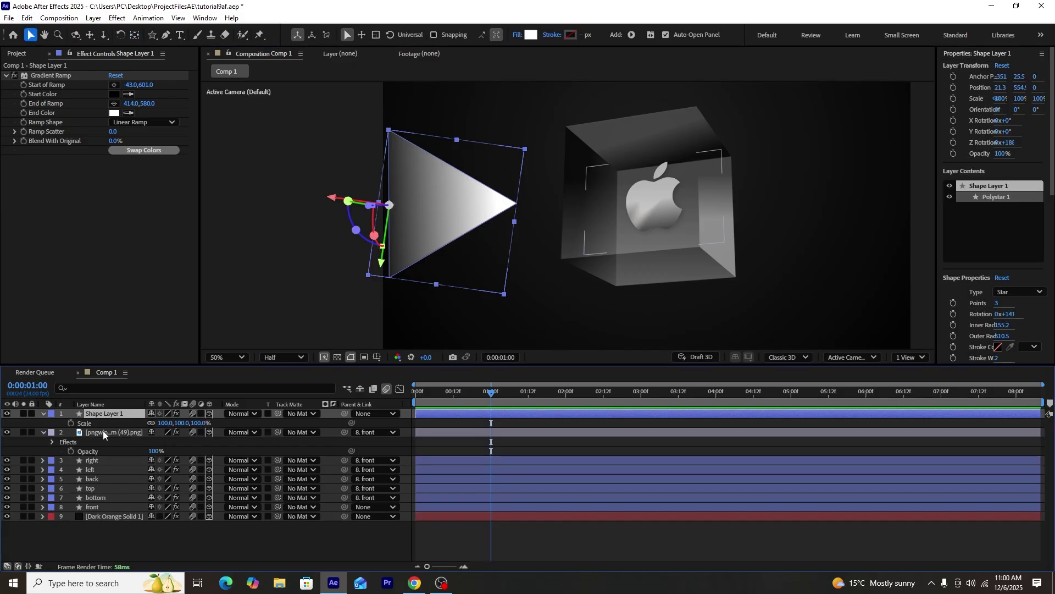
{"action": "left_click", "coordinate": [71, 423]}
{"action": "left_click_drag", "start_coordinate": [490, 422], "coordinate": [573, 424]}
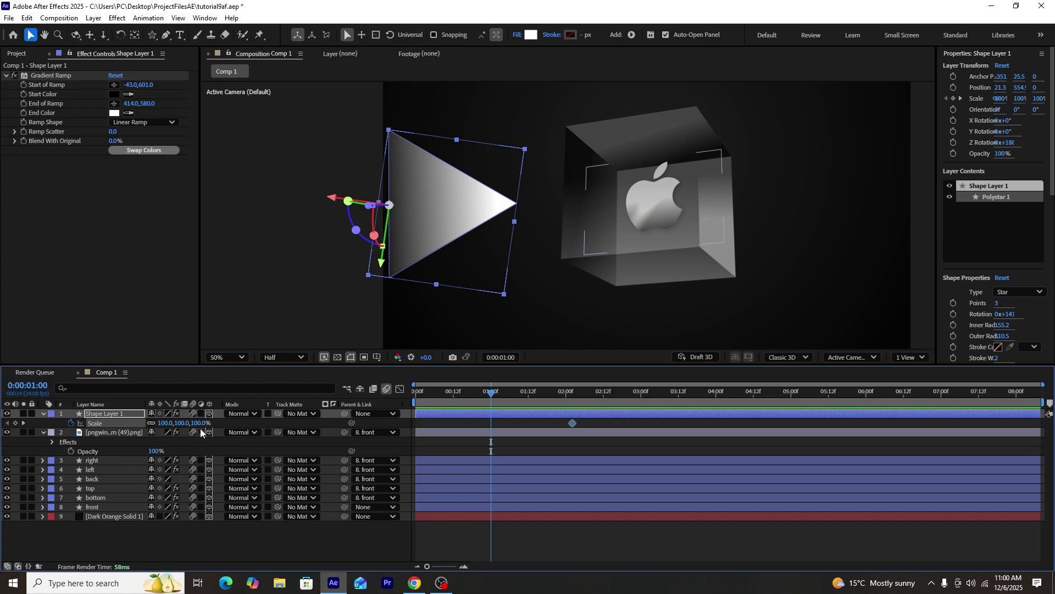
{"action": "type", "text": "00"}
{"action": "key", "text": "Return"}
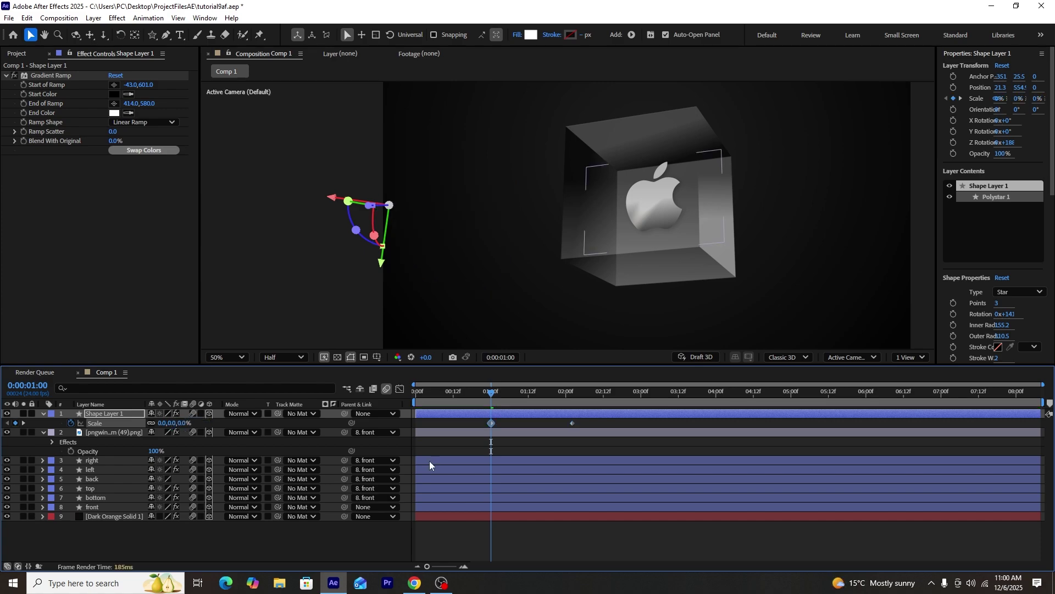
- Apply Easy Ease to the triangle's scale keyframes and shape the speed curve to peak early and slow down gradually
{"action": "key", "text": "F9"}
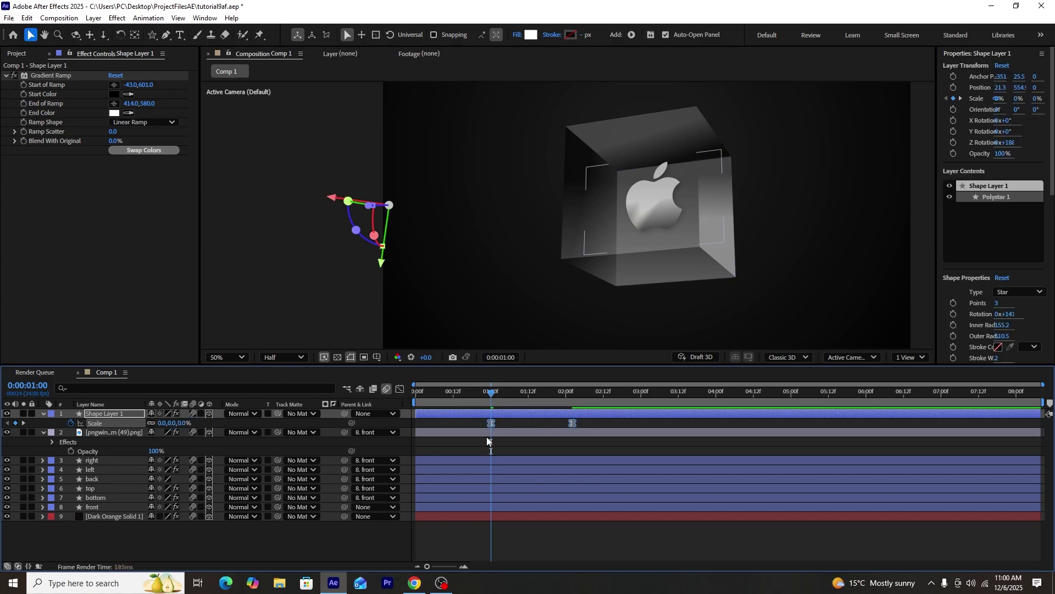
{"action": "left_click", "coordinate": [400, 388]}
{"action": "left_click_drag", "start_coordinate": [600, 521], "coordinate": [532, 535]}
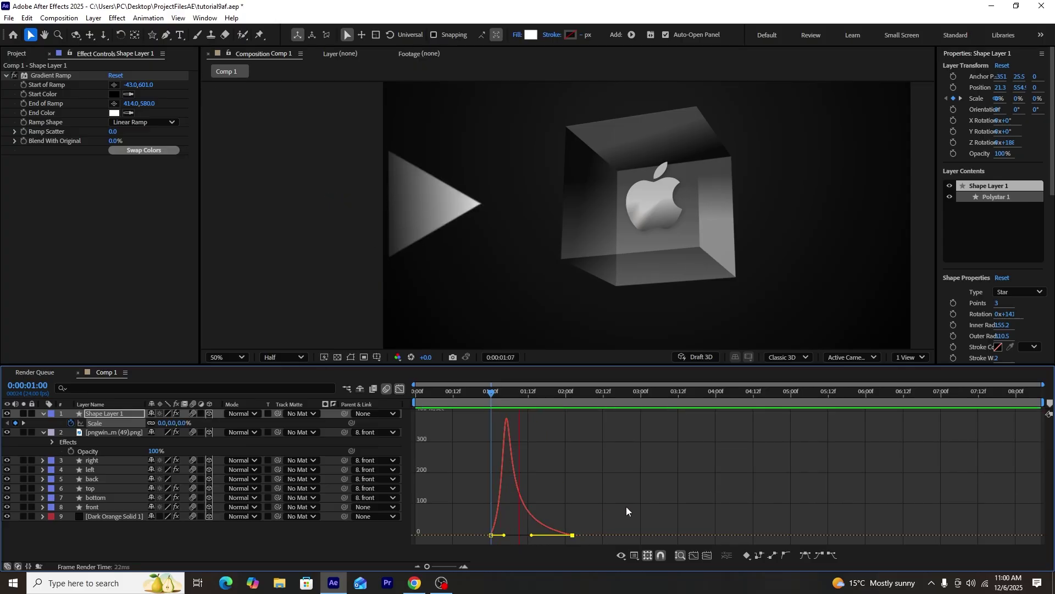
- Close the speed graph and move the triangle left to X position -21.7, slightly past the frame's left edge
{"action": "left_click", "coordinate": [400, 388]}
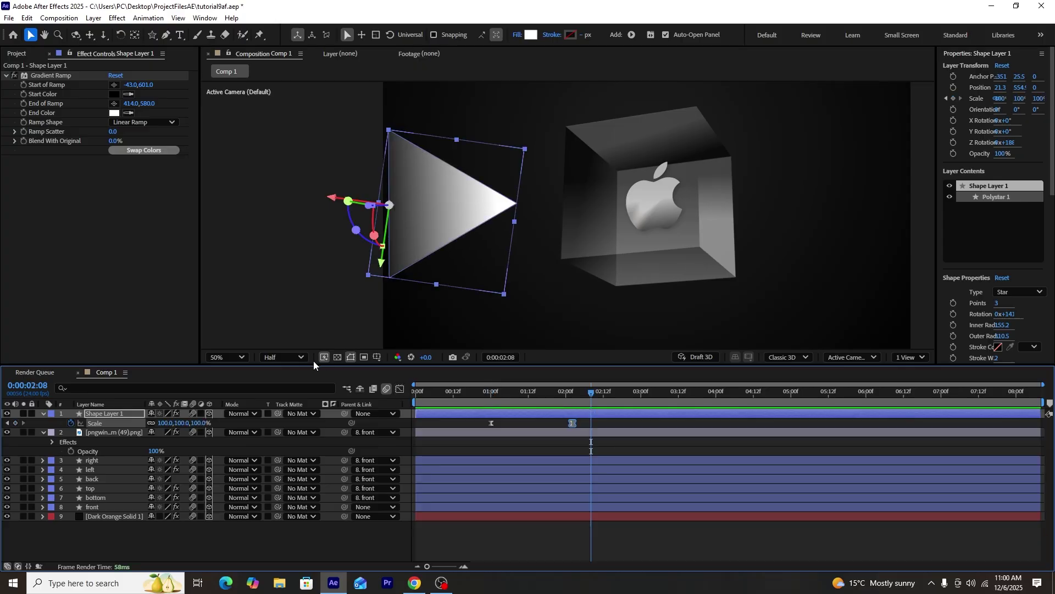
{"action": "left_click", "coordinate": [101, 531]}
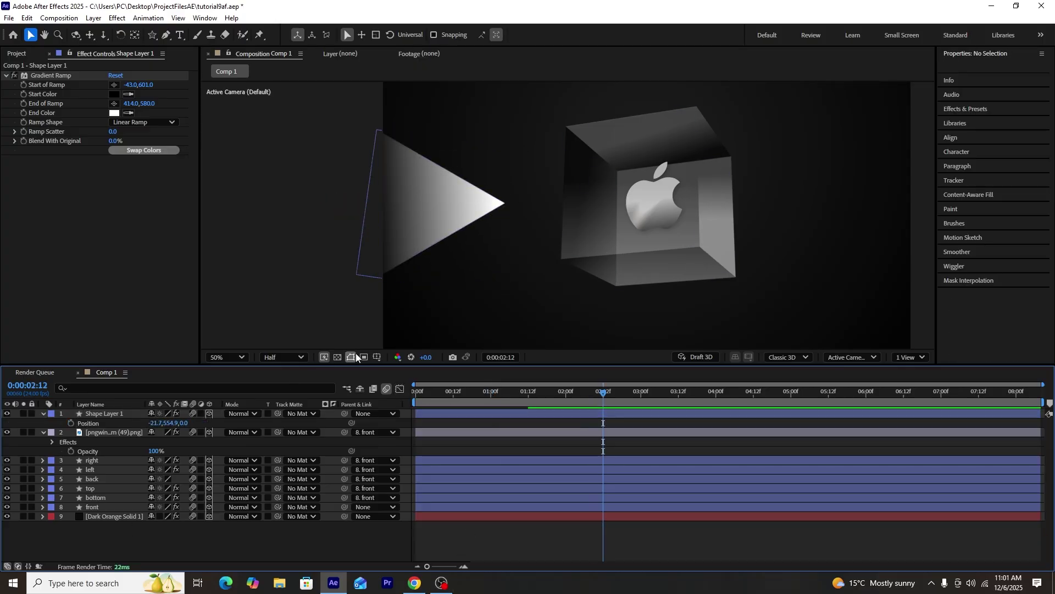
{"action": "scroll", "coordinate": [506, 266], "scroll_direction": "down", "scroll_amount": 1}
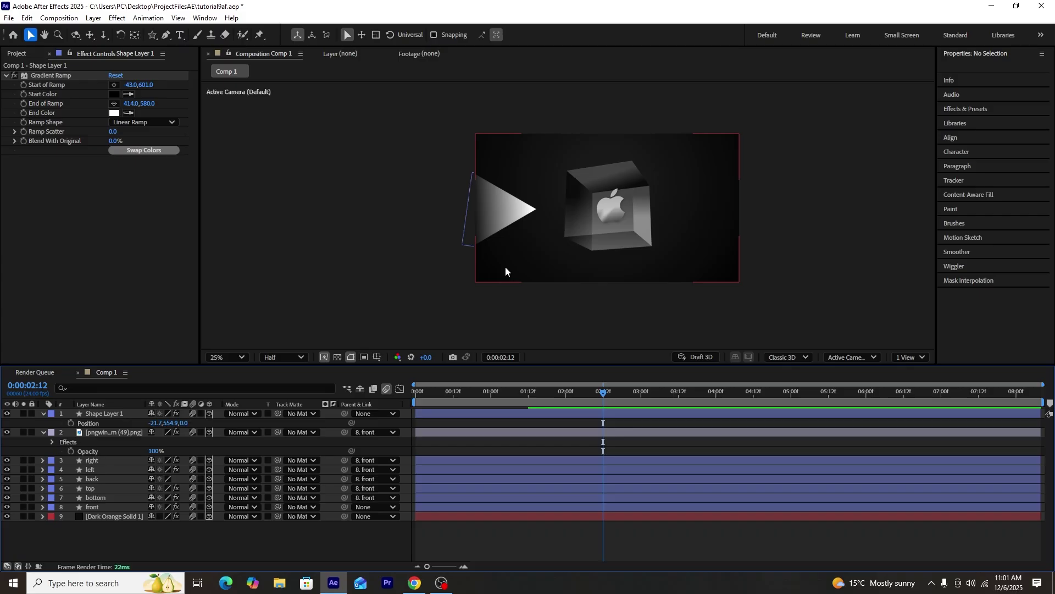
- Duplicate the triangle beneath the original, offset the copy slightly right, and give it a white-to-black Gradient Ramp ending at 605,580
{"action": "left_click", "coordinate": [101, 414]}
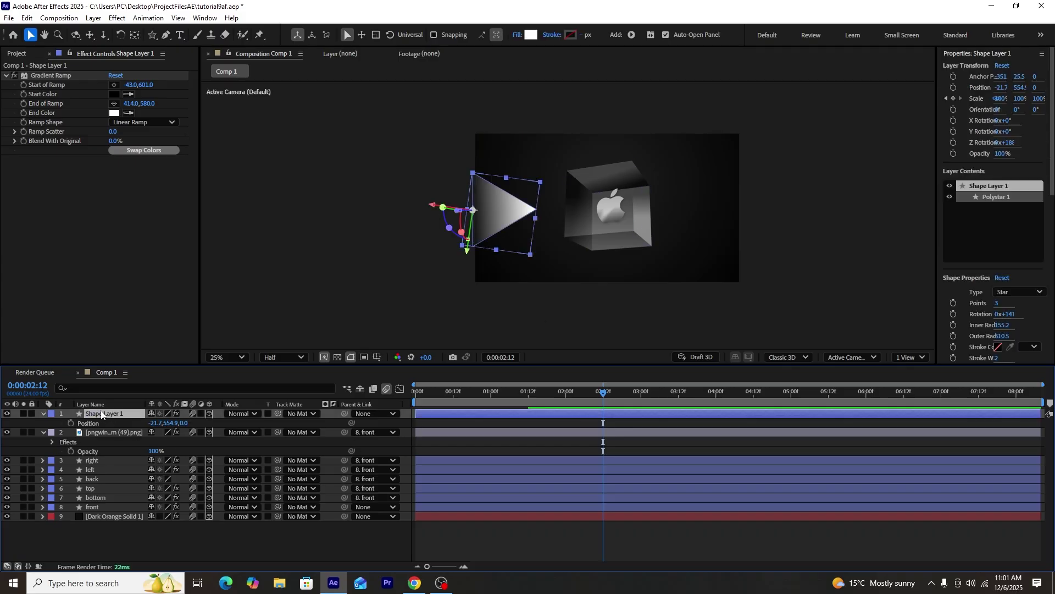
{"action": "key", "text": "ctrl+d"}
{"action": "key", "text": "End"}
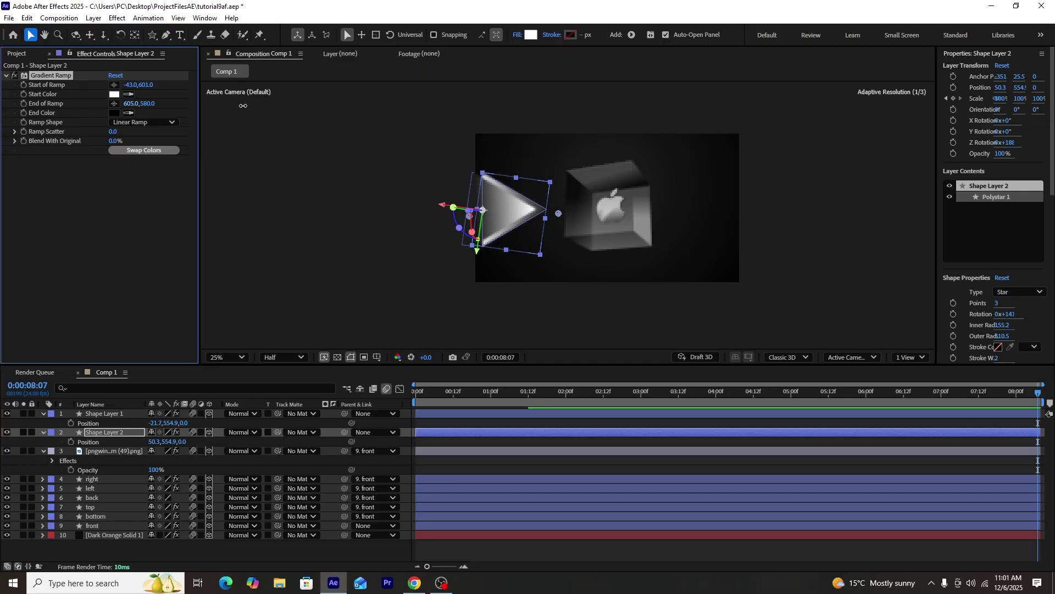
{"action": "left_click", "coordinate": [350, 183]}
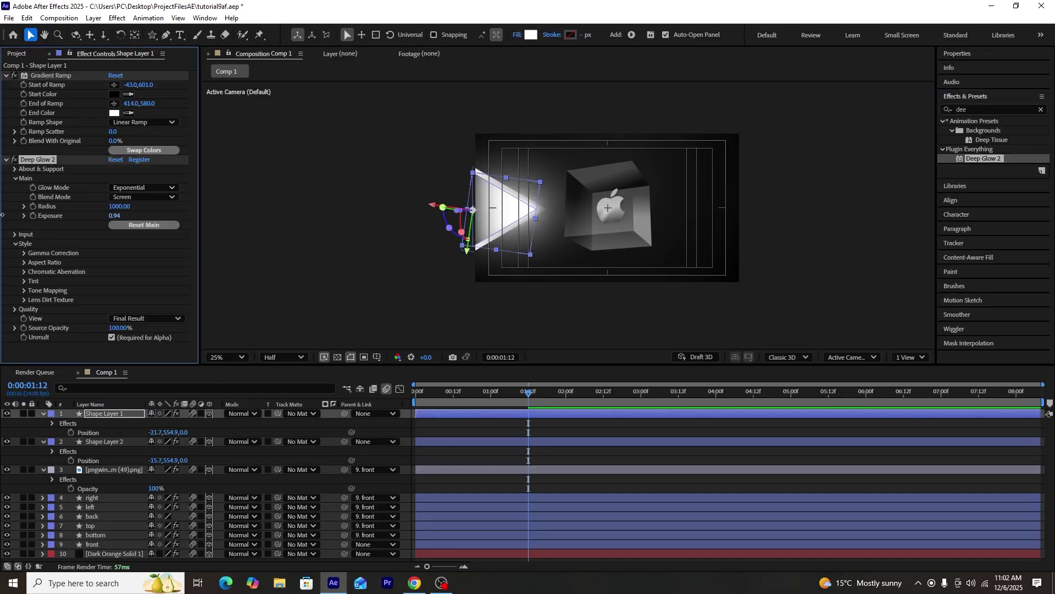
- Apply Deep Glow 2 to the front triangle with radius 1000 and exposure 0.10
{"action": "left_click_drag", "start_coordinate": [115, 215], "coordinate": [49, 212]}
{"action": "left_click", "coordinate": [231, 236]}
{"action": "left_click", "coordinate": [103, 216]}
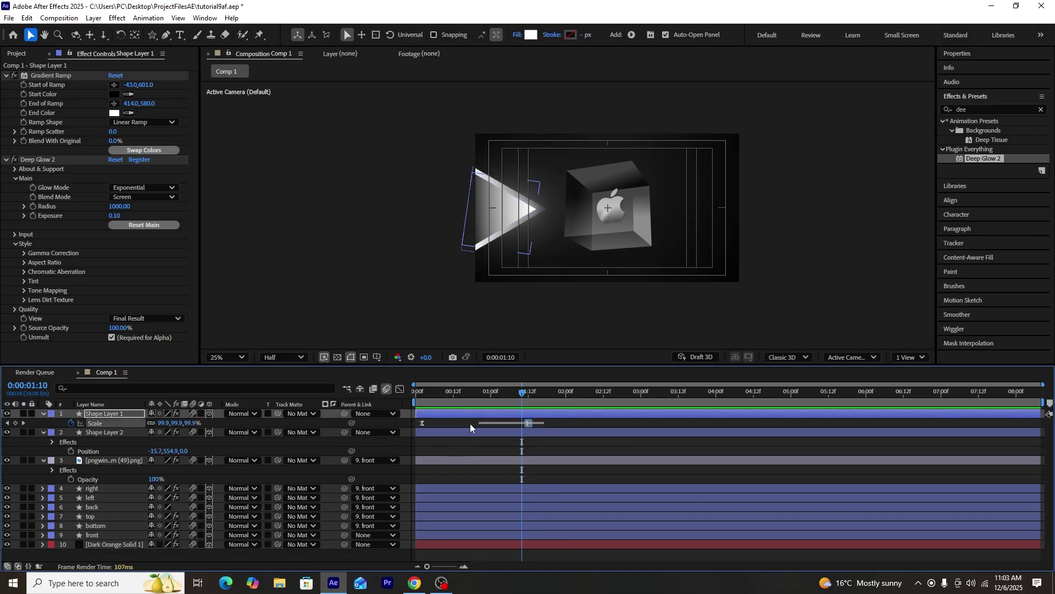
- Shift the front triangle's scale keyframes to about 0:09 and 1:19 and preview the animation
{"action": "left_click_drag", "start_coordinate": [470, 424], "coordinate": [443, 420]}
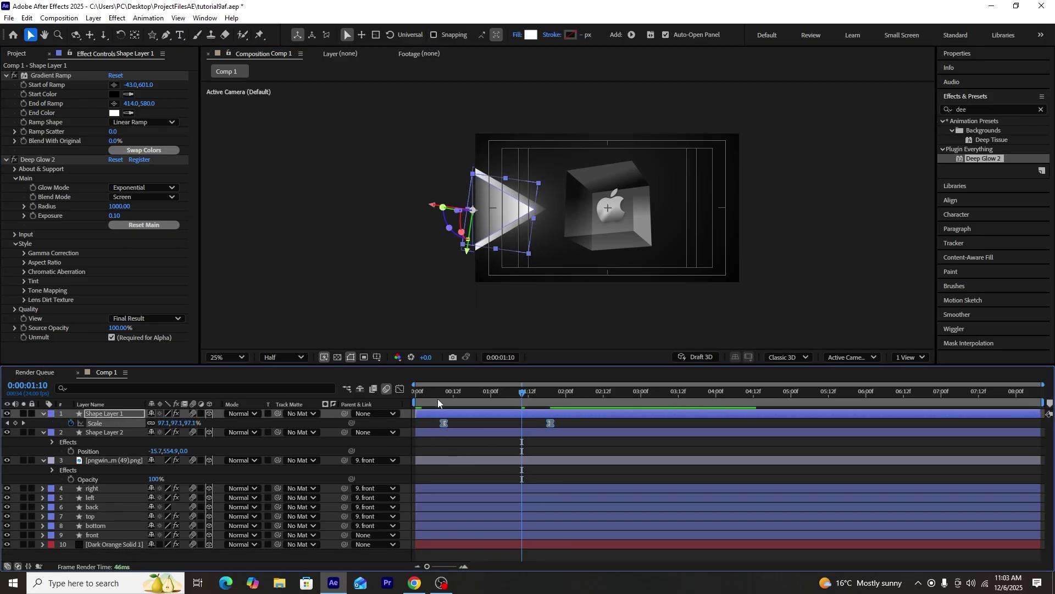
{"action": "key", "text": "space"}
{"action": "key", "text": "space"}
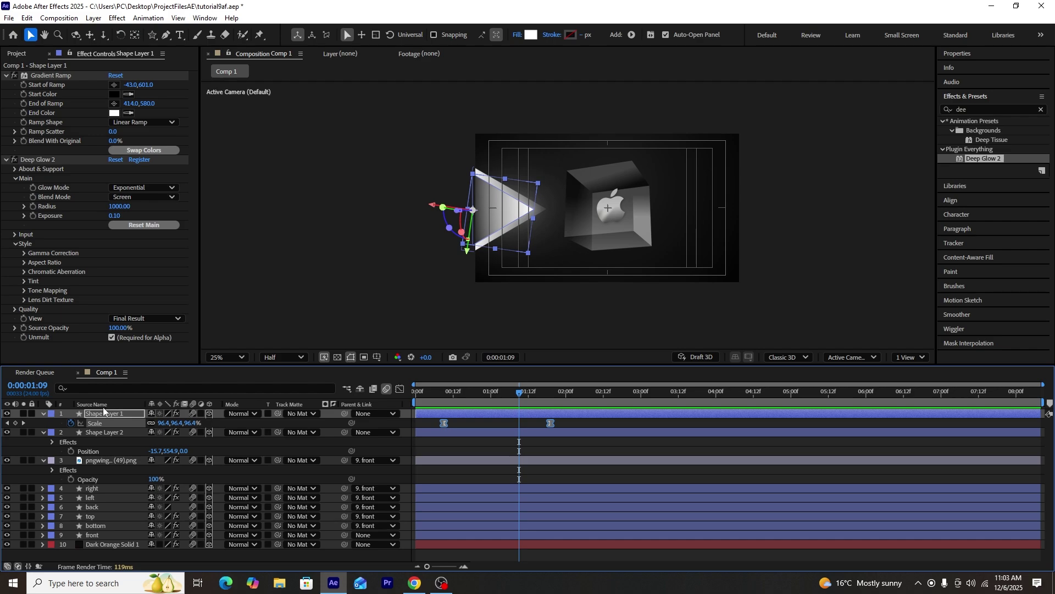
- Set the front triangle's Z position to -25
{"action": "left_click", "coordinate": [90, 410]}
{"action": "key", "text": "p"}
{"action": "left_click_drag", "start_coordinate": [184, 423], "coordinate": [171, 422]}
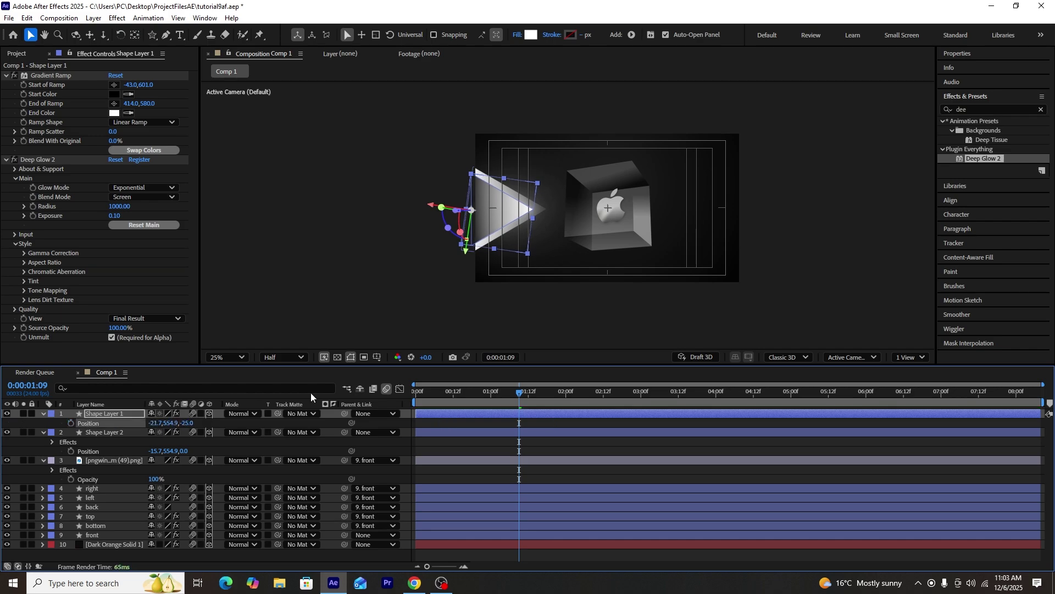
- Check the triangle animation, pre-compose both triangle layers as Pre-comp 1, and make the pre-comp a 3D layer
{"action": "left_click_drag", "start_coordinate": [495, 390], "coordinate": [416, 391]}
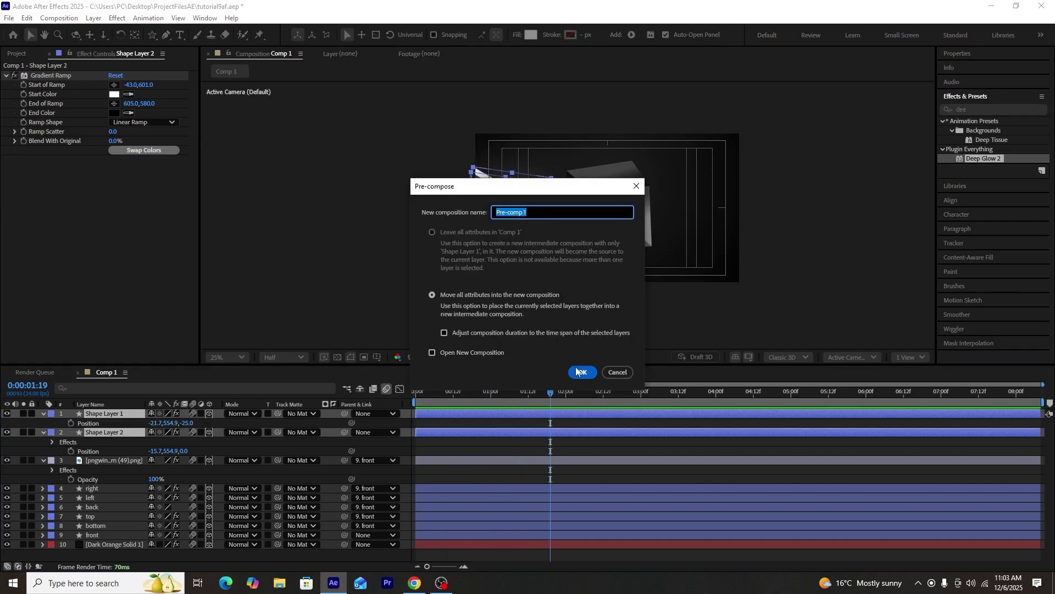
{"action": "left_click", "coordinate": [580, 372]}
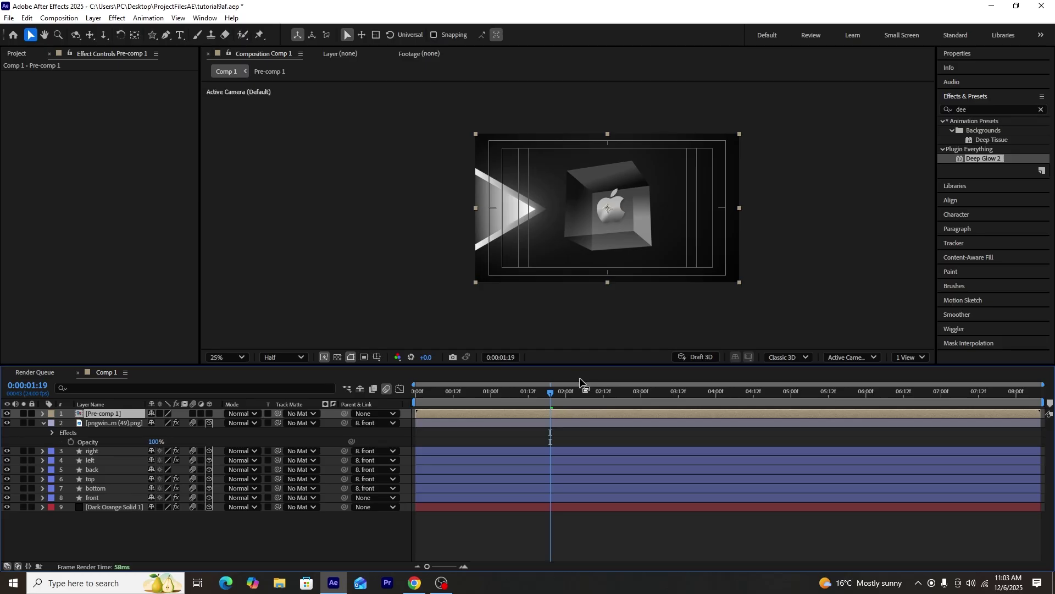
{"action": "left_click", "coordinate": [477, 413]}
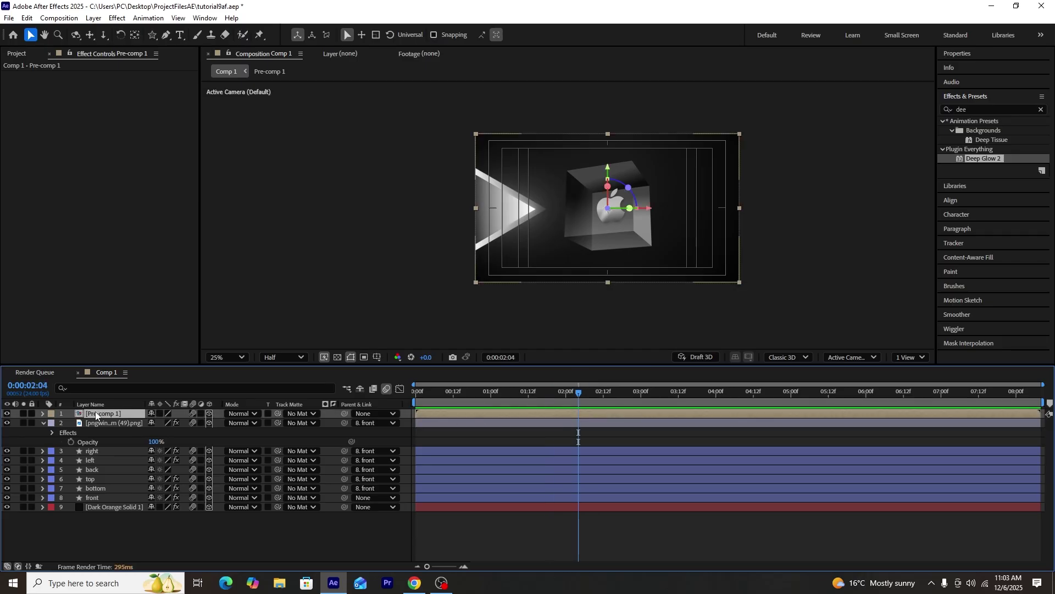
- Duplicate the triangle pre-comp, shift the copy right, and set its Z rotation to 180°
{"action": "key", "text": "ctrl+d"}
{"action": "left_click_drag", "start_coordinate": [590, 228], "coordinate": [770, 228]}
{"action": "key", "text": "r"}
{"action": "left_click", "coordinate": [165, 433]}
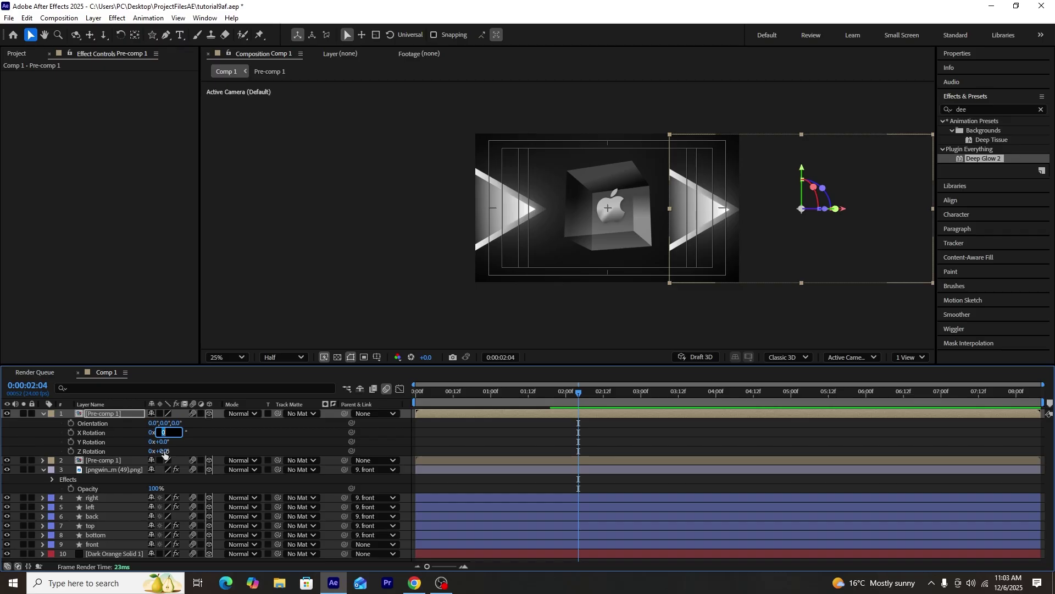
{"action": "key", "text": "Return"}
- Position the rotated pre-comp at 963,543 so its triangle mirrors the first one from the frame's right edge
{"action": "left_click_drag", "start_coordinate": [848, 263], "coordinate": [652, 252]}
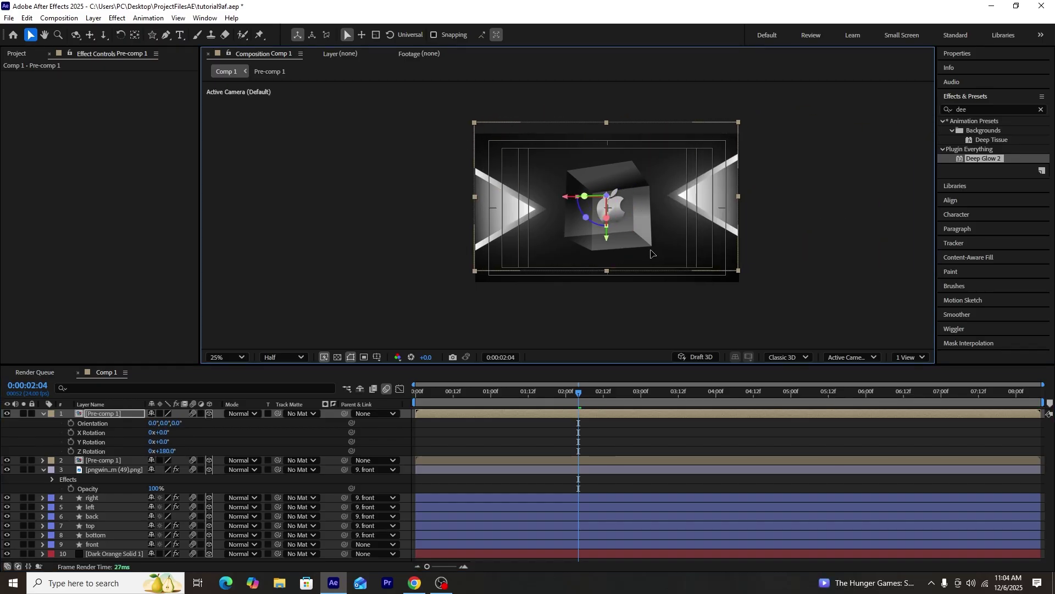
{"action": "left_click", "coordinate": [399, 388]}
{"action": "left_click", "coordinate": [377, 357]}
{"action": "left_click", "coordinate": [691, 216]}
{"action": "scroll", "coordinate": [861, 258], "scroll_direction": "up", "scroll_amount": 2}
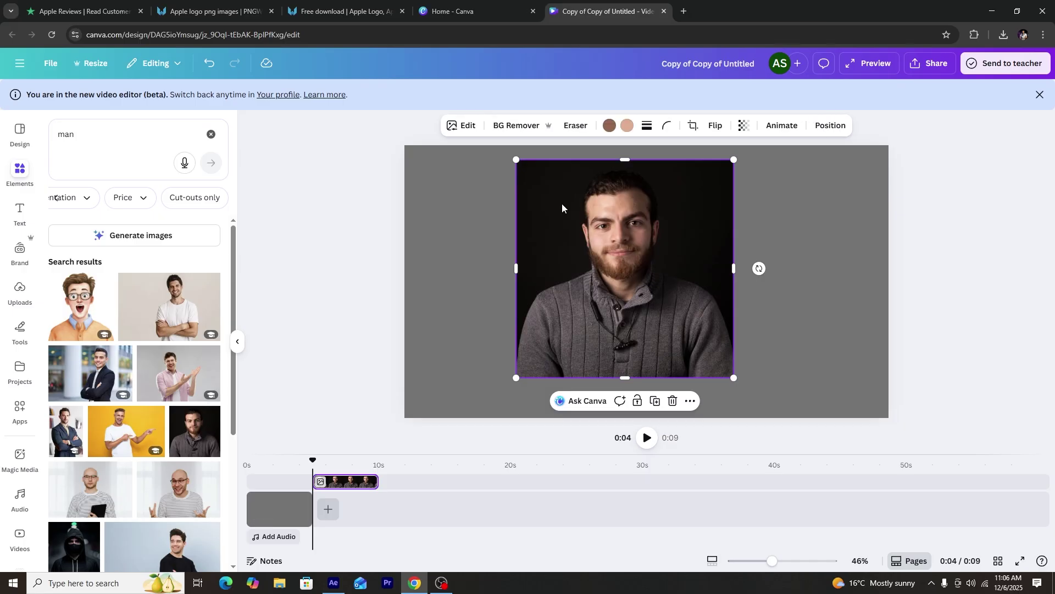
- Switch to Canva in the browser and reposition the bearded man's portrait on the canvas
{"action": "left_click_drag", "start_coordinate": [563, 206], "coordinate": [586, 239]}
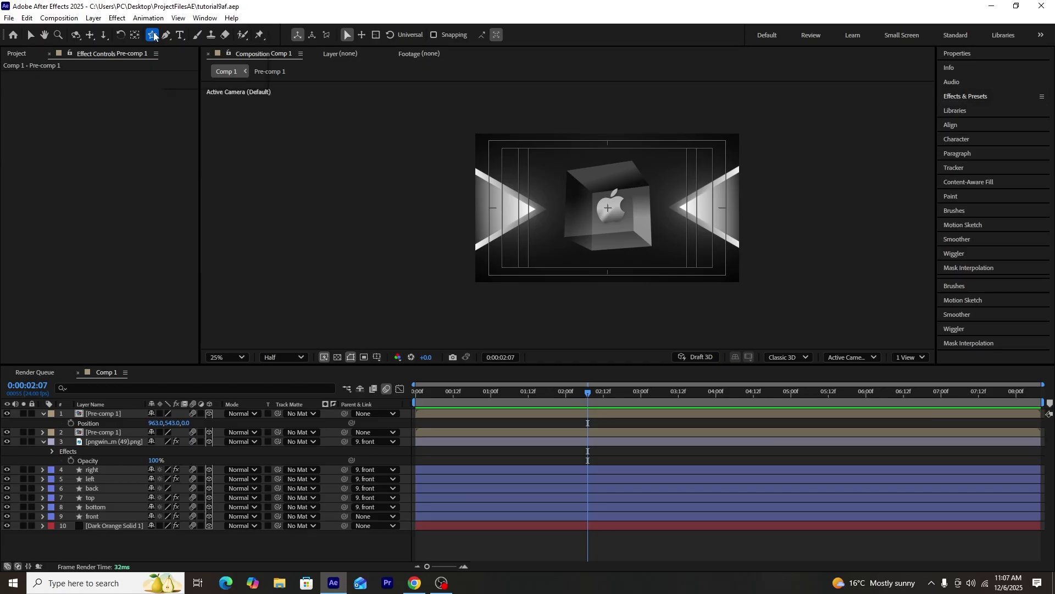
- Switch to After Effects and draw a rounded rectangle about 552 by 220 px near the composition's upper-left corner
{"action": "left_click_drag", "start_coordinate": [153, 35], "coordinate": [181, 48]}
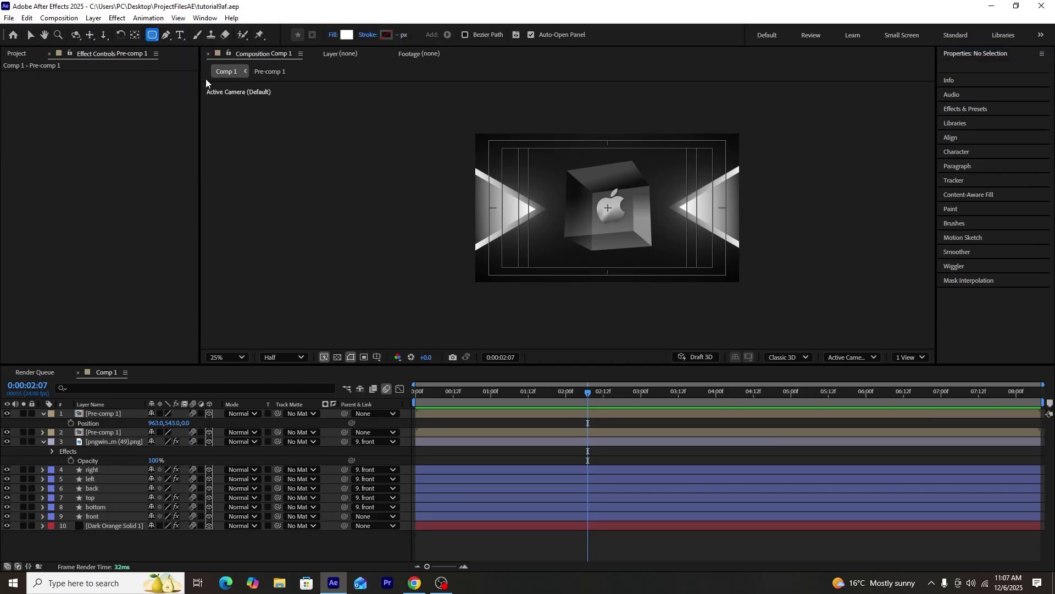
{"action": "left_click_drag", "start_coordinate": [521, 159], "coordinate": [572, 172]}
{"action": "key", "text": "v"}
- Set the rectangle path's roundness to 46
{"action": "left_click", "coordinate": [60, 433]}
{"action": "left_click", "coordinate": [70, 442]}
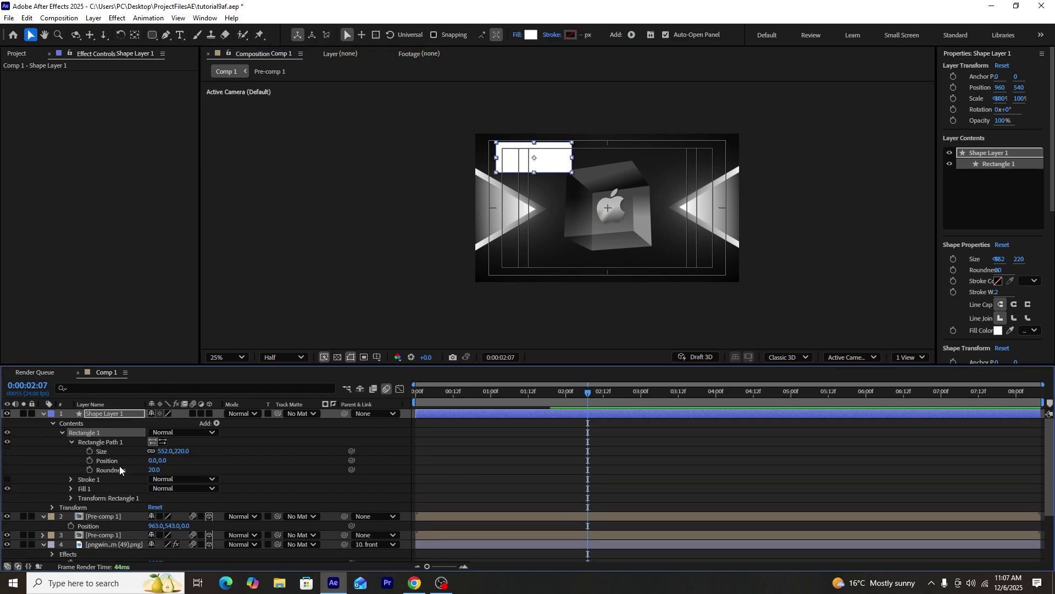
{"action": "left_click_drag", "start_coordinate": [150, 471], "coordinate": [164, 473]}
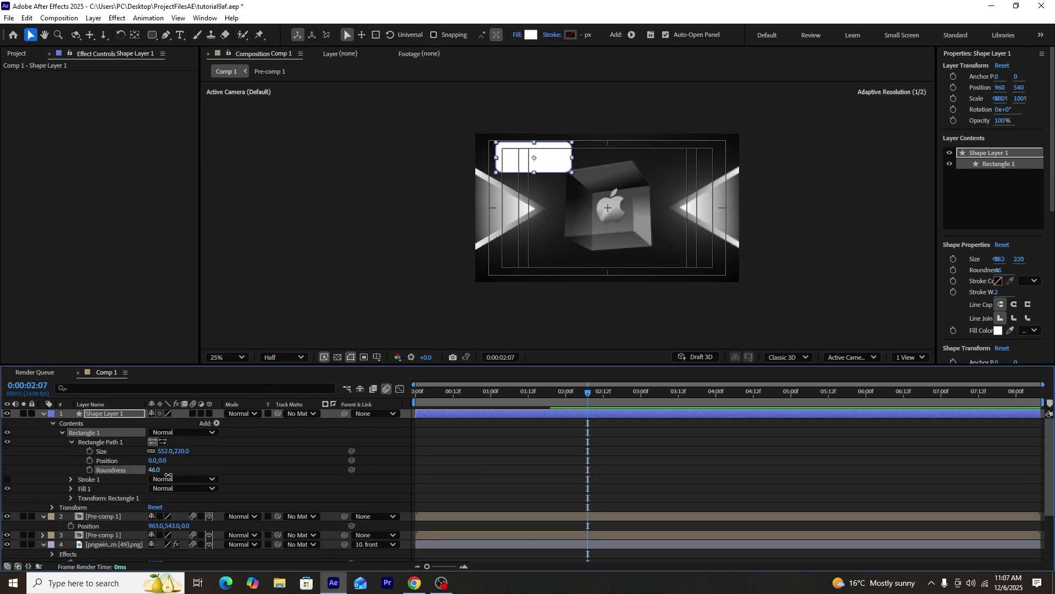
{"action": "left_click", "coordinate": [31, 36]}
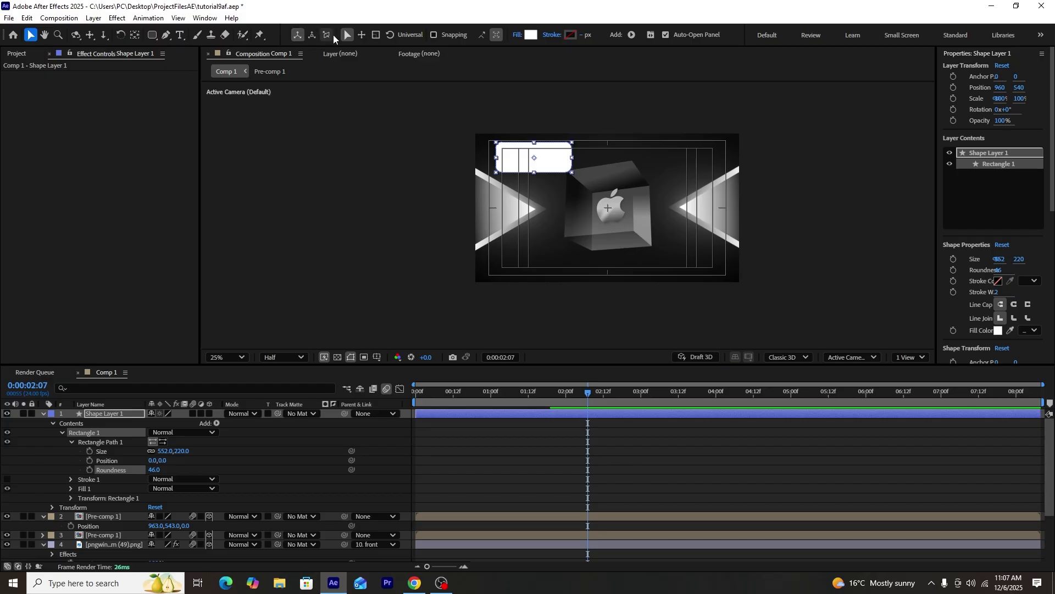
- Give the rectangle a linear gradient fill ending in 000000 and spread it diagonally past the rectangle's lower-right corner
{"action": "left_click", "coordinate": [516, 36]}
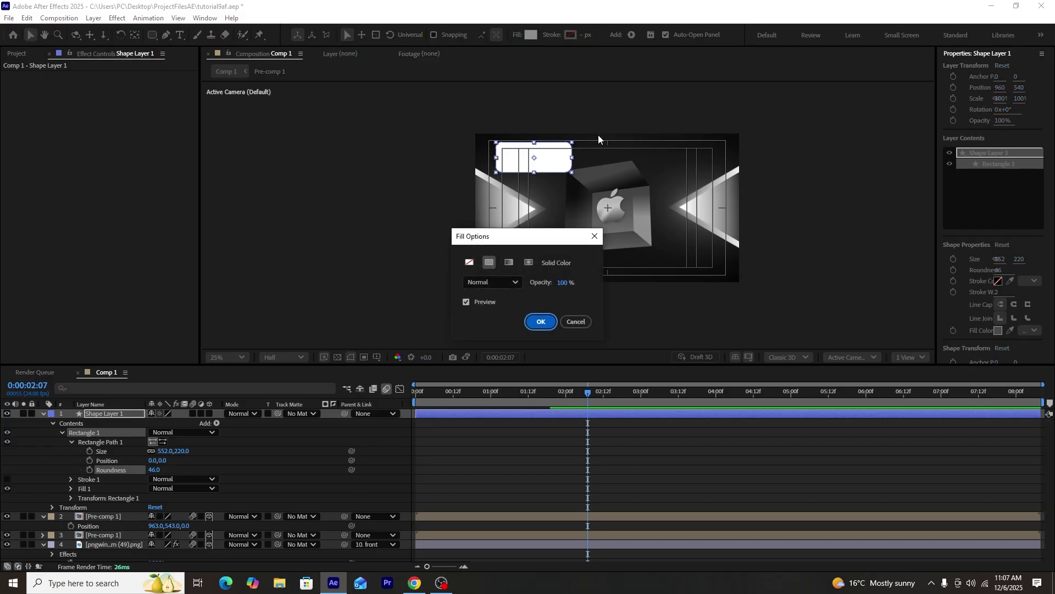
{"action": "left_click", "coordinate": [509, 262]}
{"action": "left_click", "coordinate": [540, 322]}
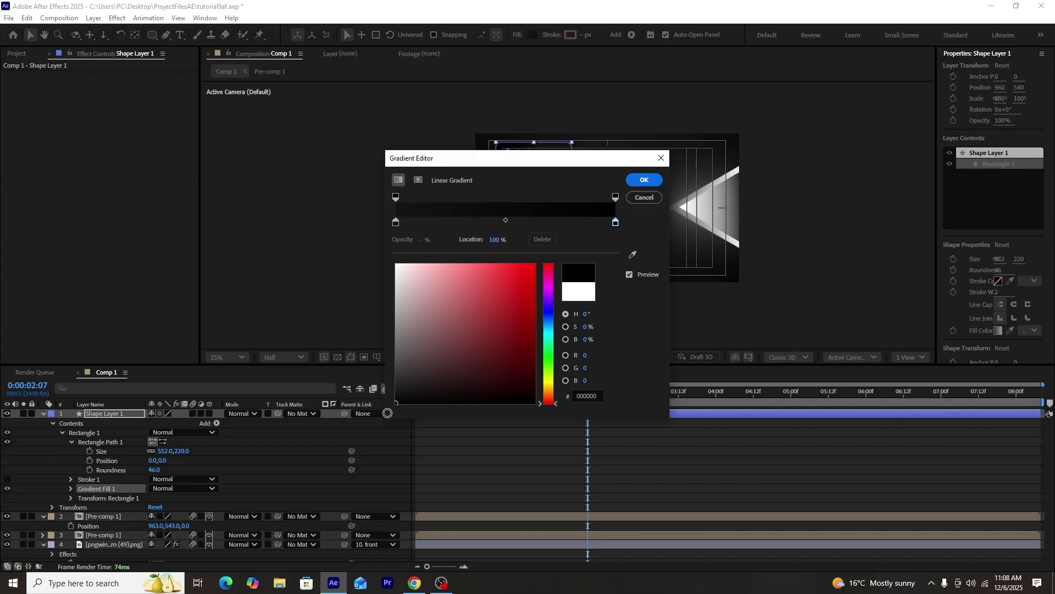
{"action": "left_click", "coordinate": [644, 180]}
{"action": "scroll", "coordinate": [561, 169], "scroll_direction": "up", "scroll_amount": 2}
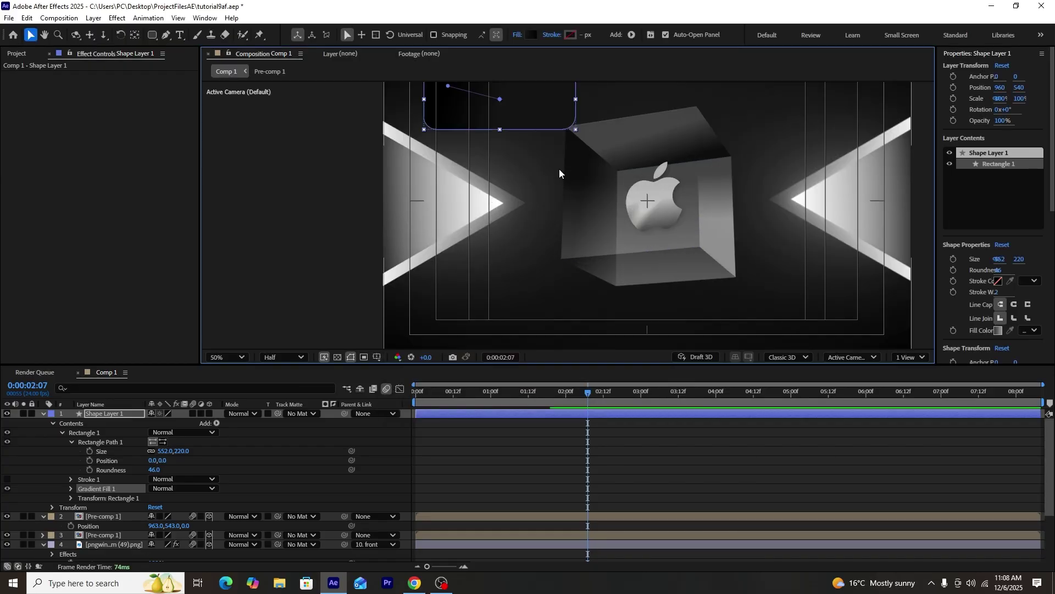
{"action": "left_click_drag", "start_coordinate": [521, 186], "coordinate": [609, 260]}
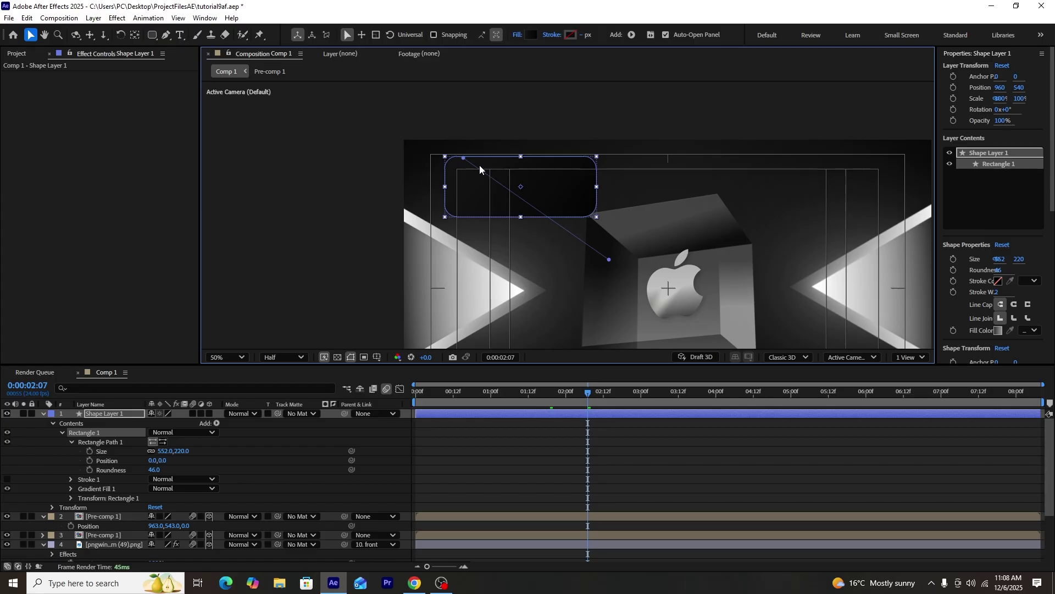
- Add a 2 px linear gradient stroke to the rectangle and angle its gradient down toward the lower right
{"action": "left_click", "coordinate": [552, 35]}
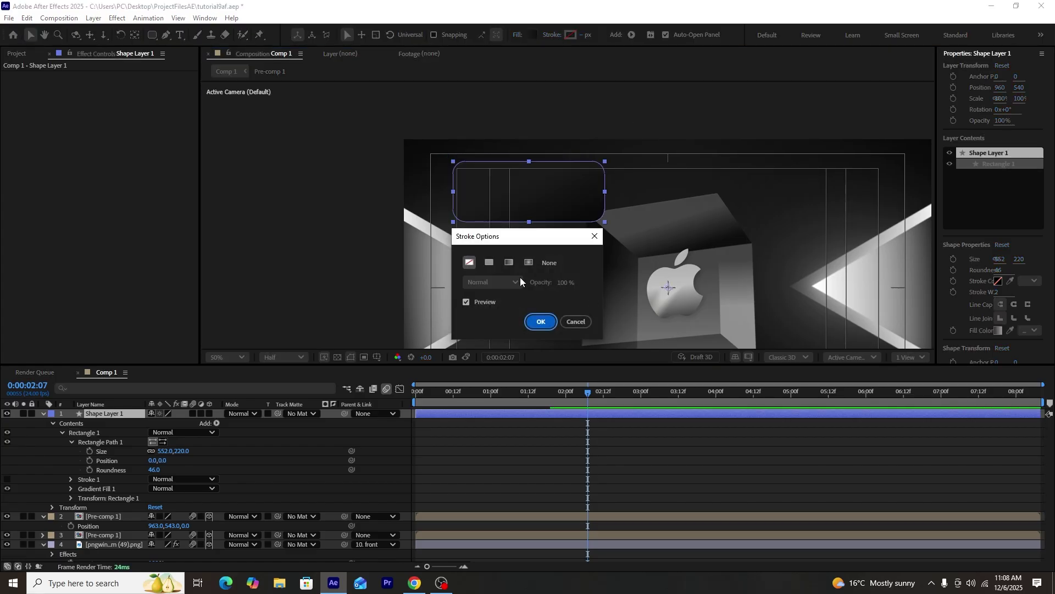
{"action": "left_click", "coordinate": [509, 264]}
{"action": "left_click", "coordinate": [543, 323]}
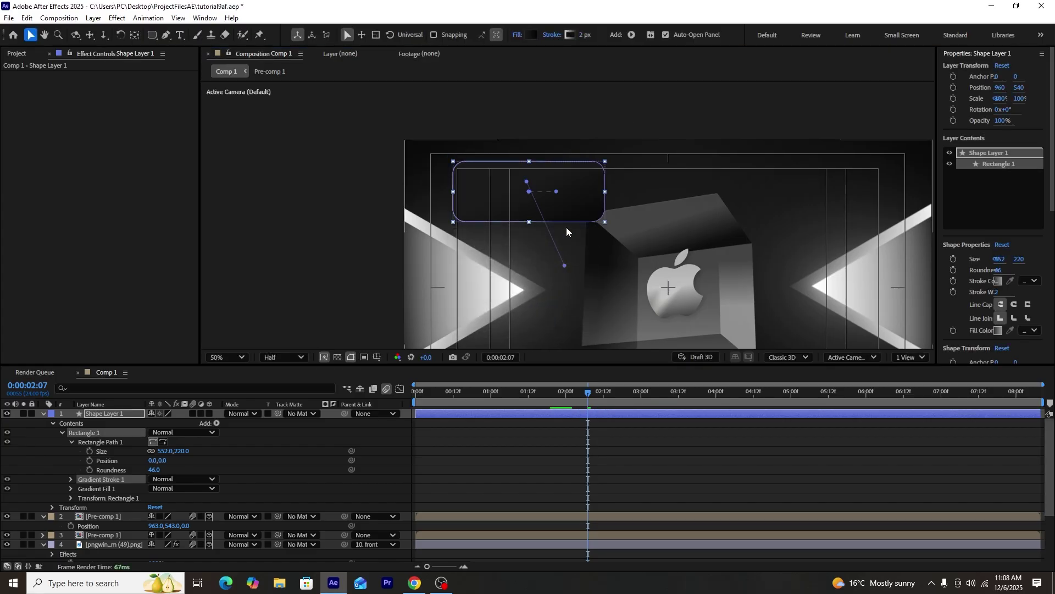
{"action": "left_click_drag", "start_coordinate": [556, 192], "coordinate": [587, 250]}
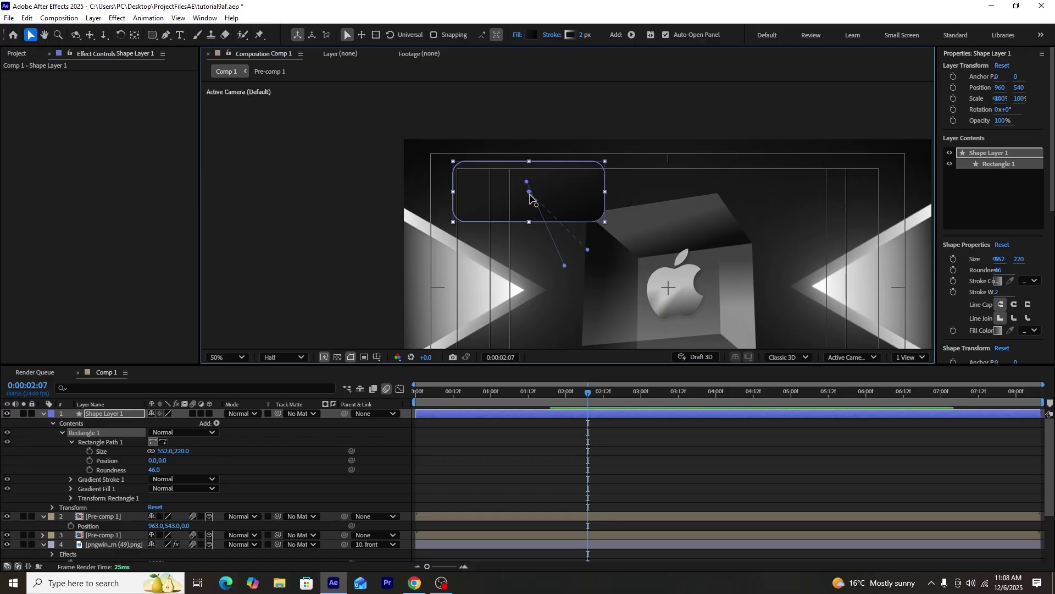
{"action": "left_click", "coordinate": [370, 199]}
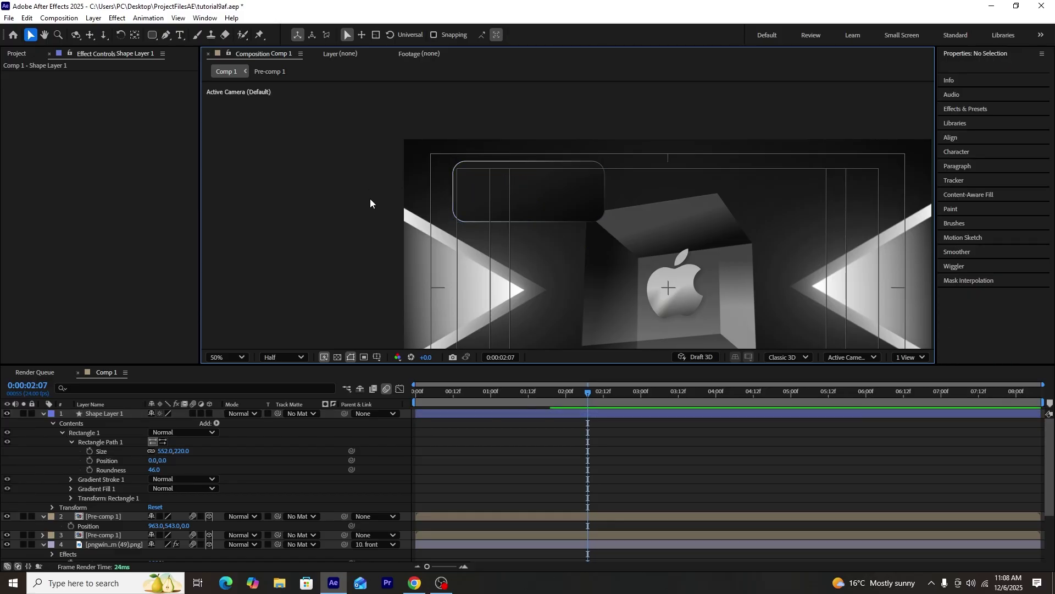
{"action": "key", "text": "comma"}
{"action": "key", "text": "period"}
{"action": "left_click", "coordinate": [504, 203]}
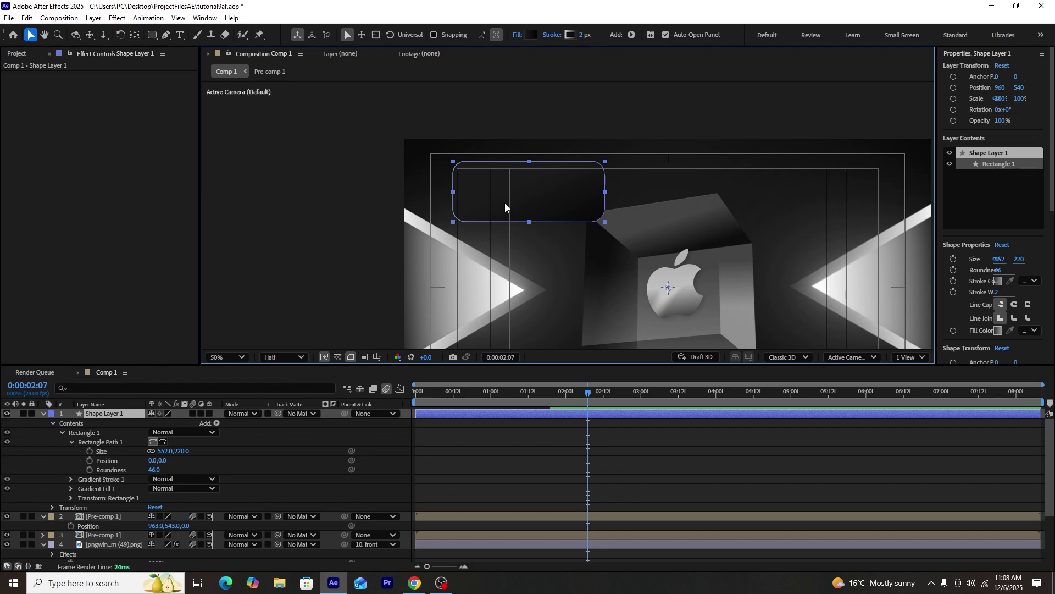
- Draw a circle about 110 px wide on a new shape layer over the rectangle's upper-left corner
{"action": "left_click", "coordinate": [324, 205]}
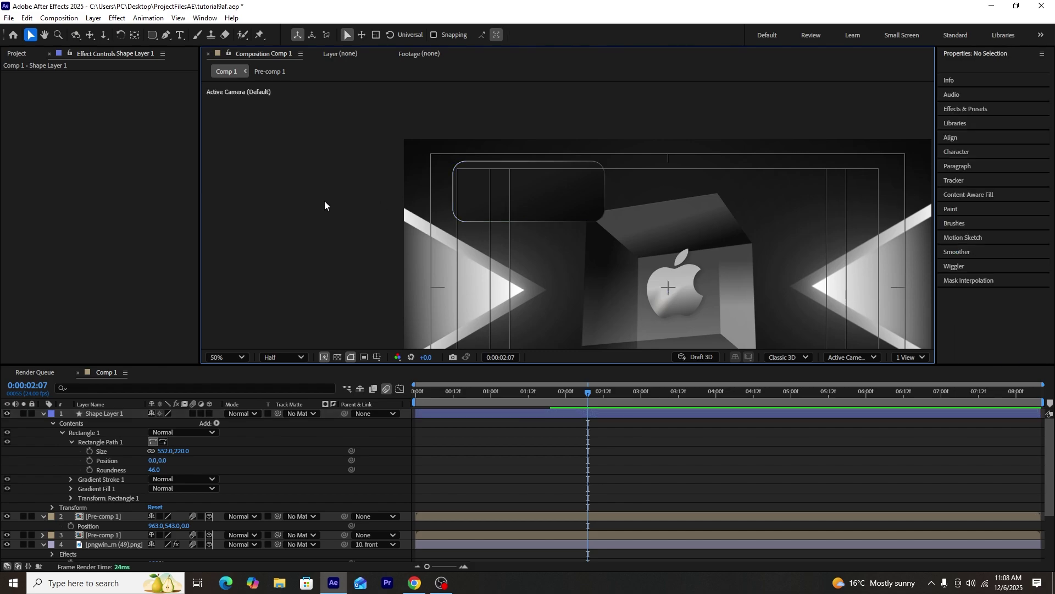
{"action": "key", "text": "q"}
{"action": "key", "text": "q"}
{"action": "left_click_drag", "start_coordinate": [454, 151], "coordinate": [480, 175]}
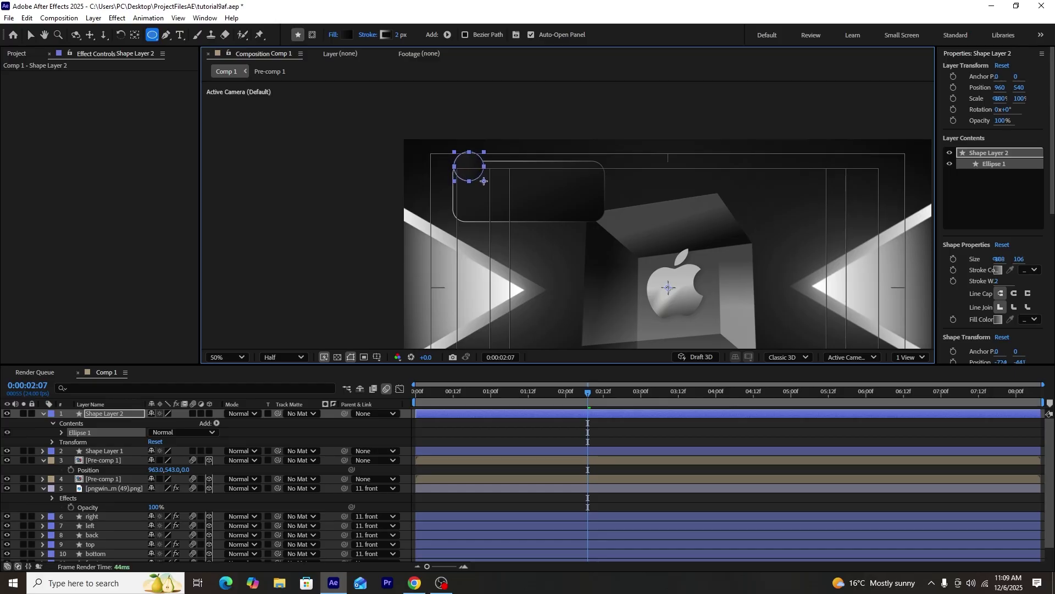
{"action": "key", "text": "v"}
- Remove the stroke from the circle
{"action": "left_click", "coordinate": [549, 35]}
{"action": "left_click", "coordinate": [469, 261]}
{"action": "key", "text": "Return"}
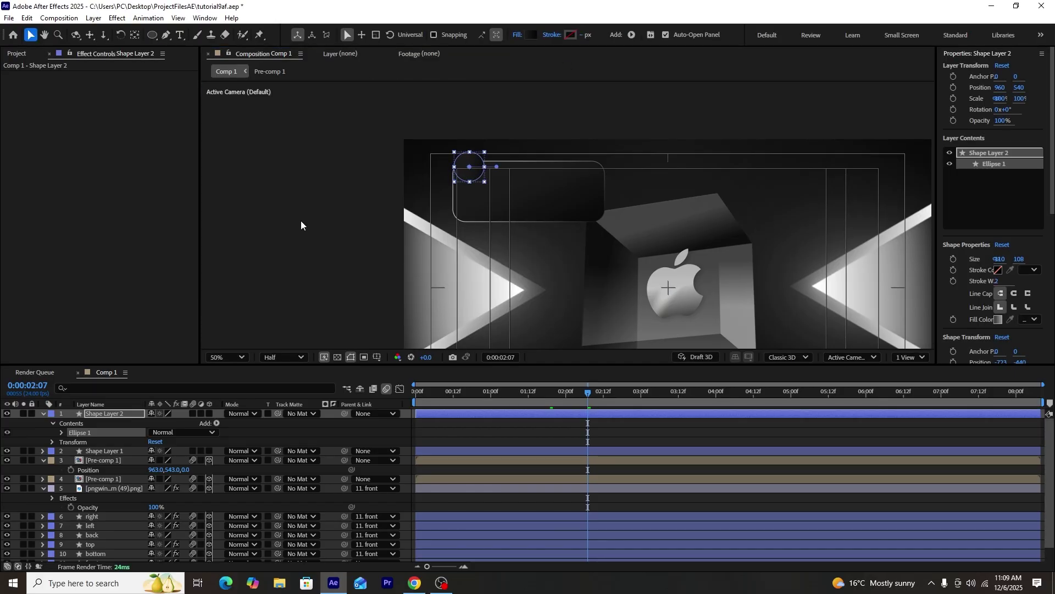
{"action": "left_click", "coordinate": [352, 241]}
{"action": "left_click", "coordinate": [476, 163]}
- Import Copy of Copy of Untitled (43) and (44), and place image 43 behind the circle, scaled to 19%
{"action": "key", "text": "ctrl+i"}
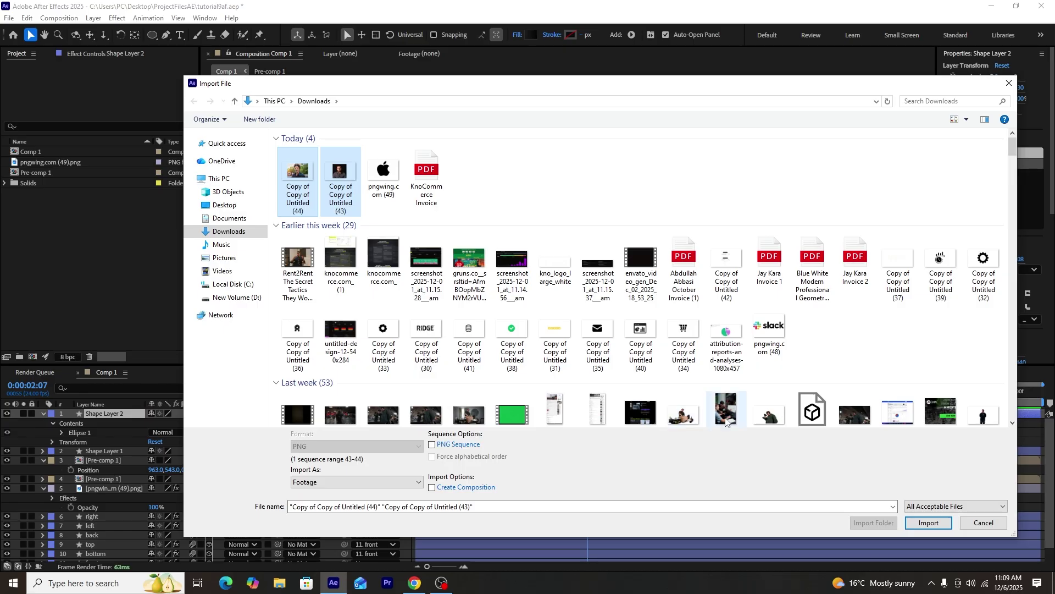
{"action": "left_click", "coordinate": [950, 527]}
{"action": "left_click", "coordinate": [72, 165]}
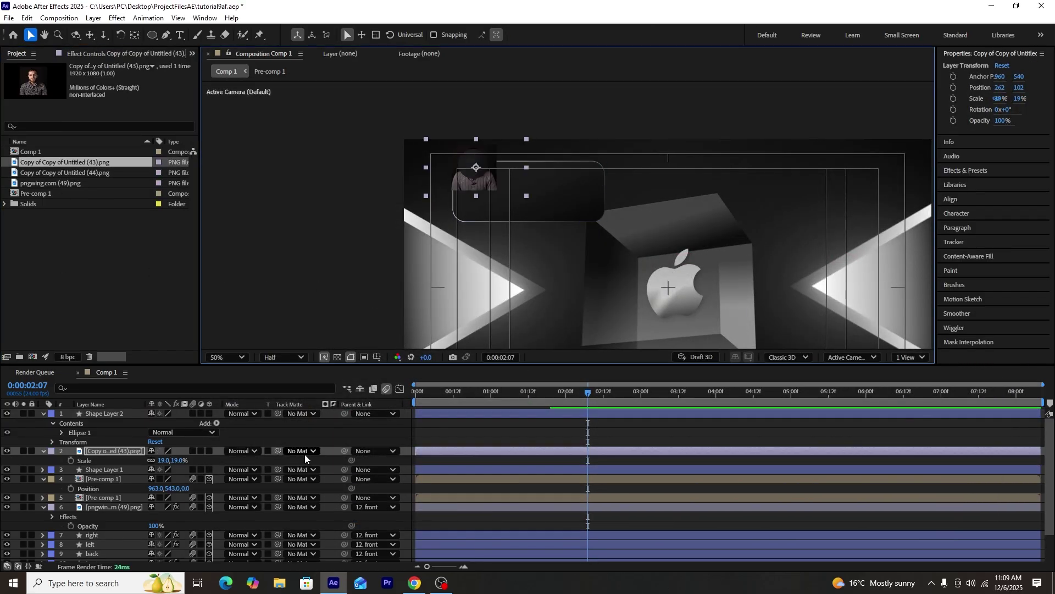
- Set the portrait image's track matte to the circle on Shape Layer 2
{"action": "left_click", "coordinate": [304, 451]}
{"action": "left_click", "coordinate": [326, 295]}
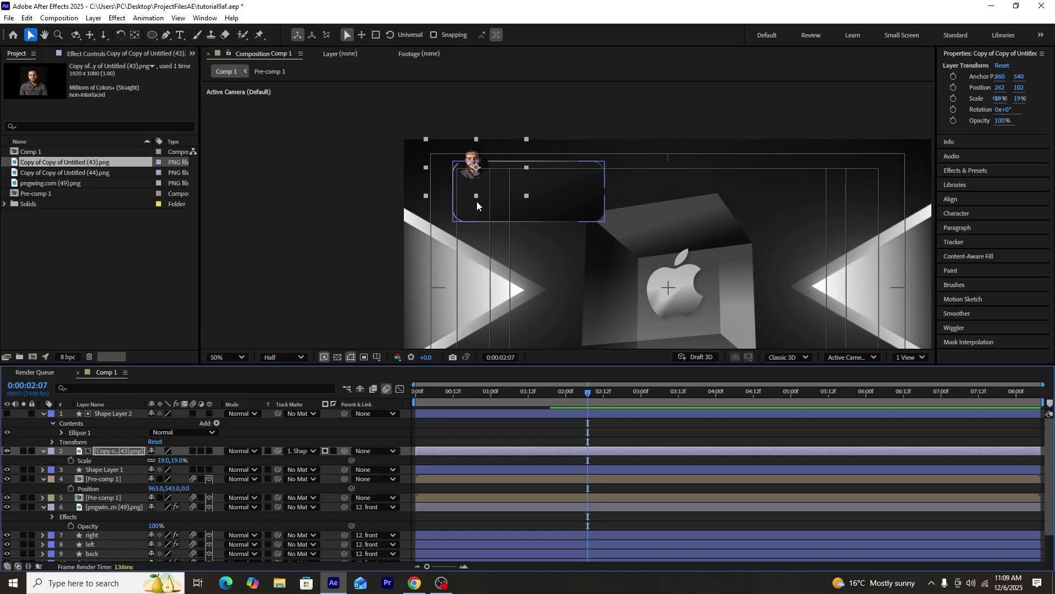
{"action": "key", "text": "period"}
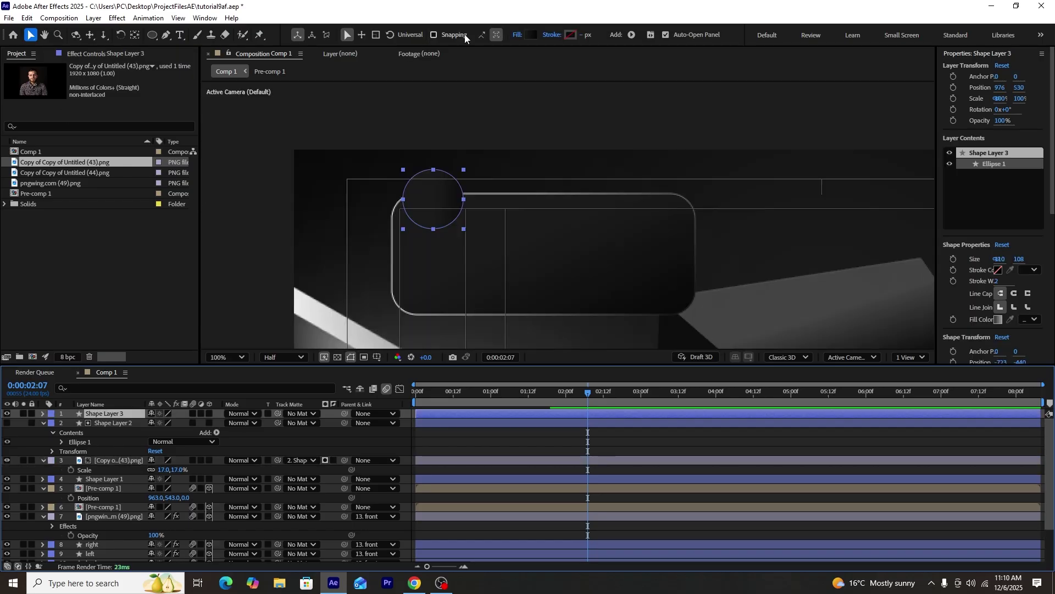
- Give the duplicated circle around the portrait no fill and a linear gradient stroke of 2 px, running the gradient toward the lower right
{"action": "left_click", "coordinate": [516, 35]}
{"action": "left_click", "coordinate": [468, 262]}
{"action": "left_click", "coordinate": [541, 322]}
{"action": "left_click", "coordinate": [549, 35]}
{"action": "left_click", "coordinate": [509, 264]}
{"action": "left_click", "coordinate": [539, 322]}
{"action": "left_click_drag", "start_coordinate": [488, 199], "coordinate": [482, 258]}
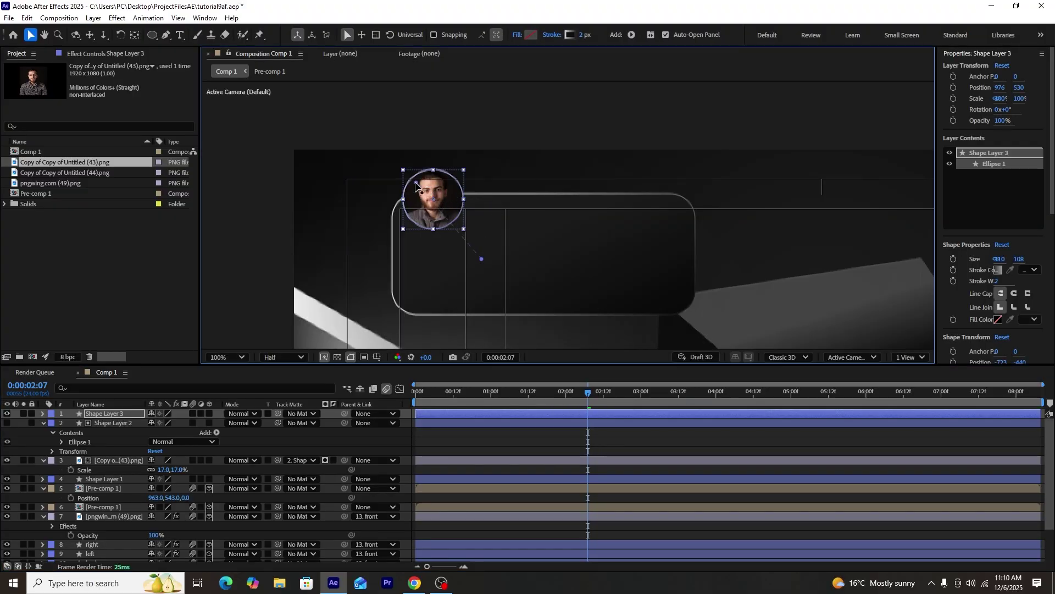
{"action": "left_click", "coordinate": [251, 206]}
- Draw a text box in the card below the portrait and fill it with the Trustpilot review "Love my new iPhone 17 pro max"
{"action": "key", "text": "comma"}
{"action": "key", "text": "ctrl+t"}
{"action": "key", "text": "period"}
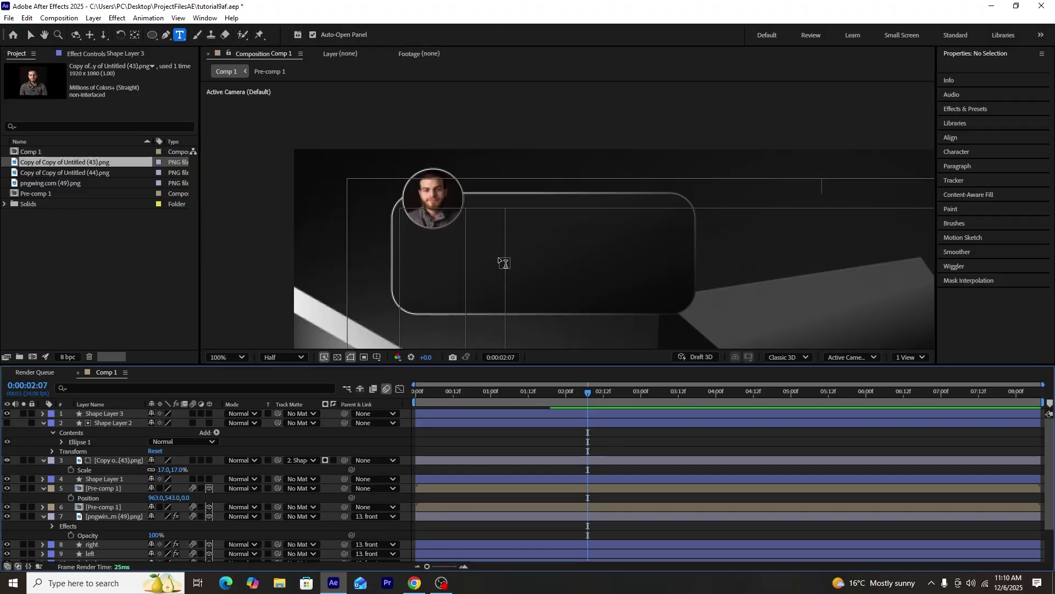
{"action": "left_click_drag", "start_coordinate": [435, 238], "coordinate": [676, 313]}
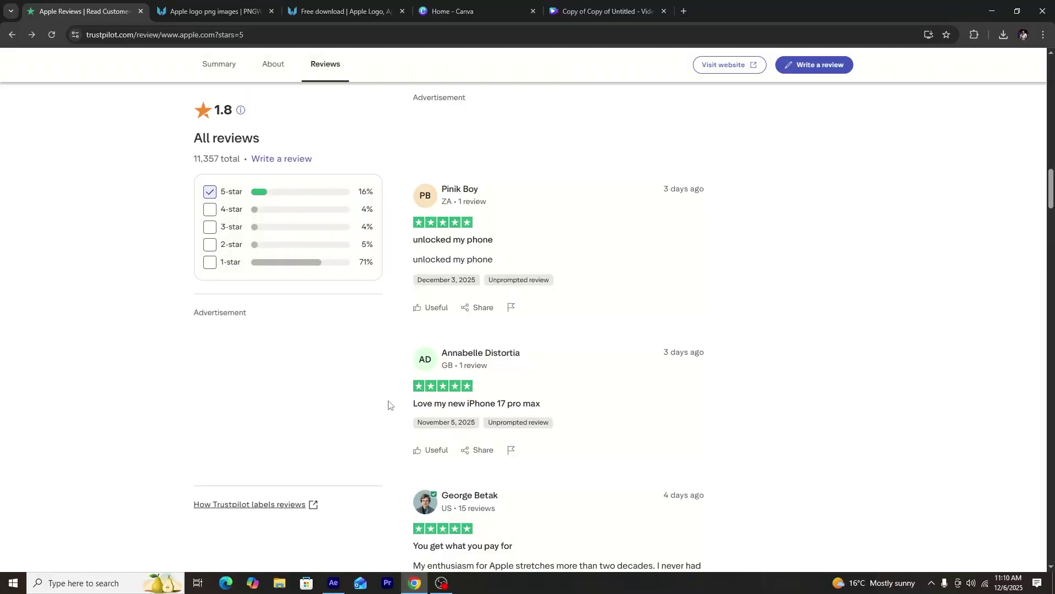
{"action": "left_click_drag", "start_coordinate": [388, 405], "coordinate": [522, 401]}
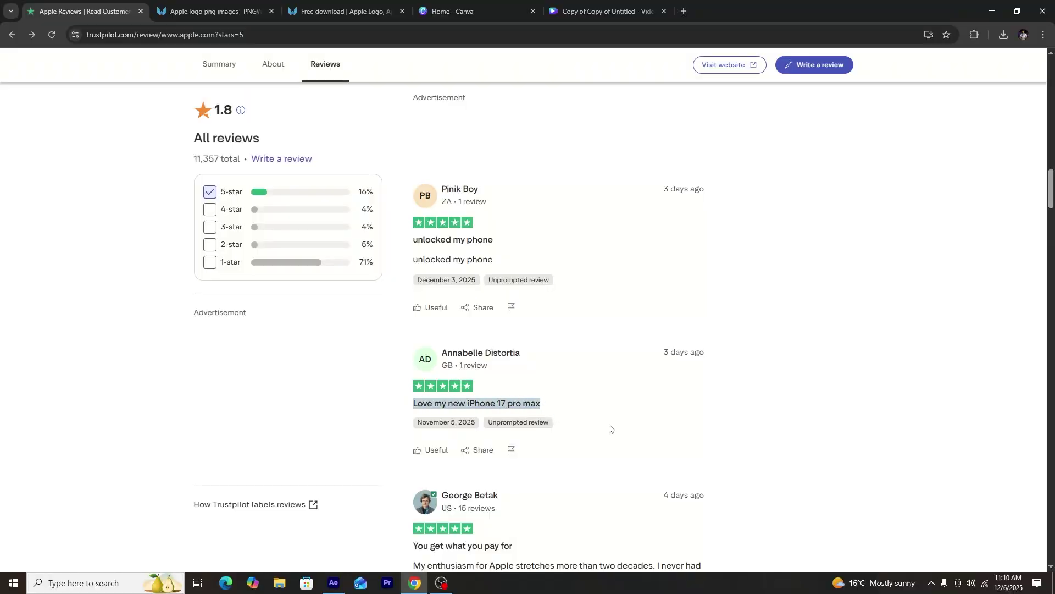
{"action": "left_click", "coordinate": [333, 583]}
{"action": "type", "text": "Love my new iPhone 17 pro max"}
- Reduce the review text's font size to 48 px and center-align it
{"action": "key", "text": "ctrl+a"}
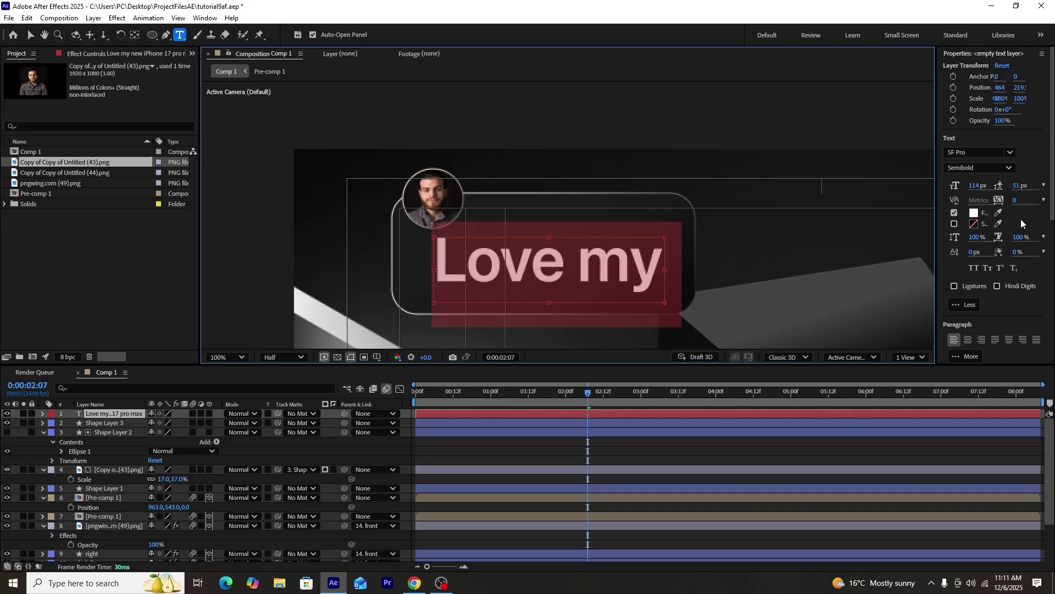
{"action": "left_click_drag", "start_coordinate": [975, 186], "coordinate": [927, 177]}
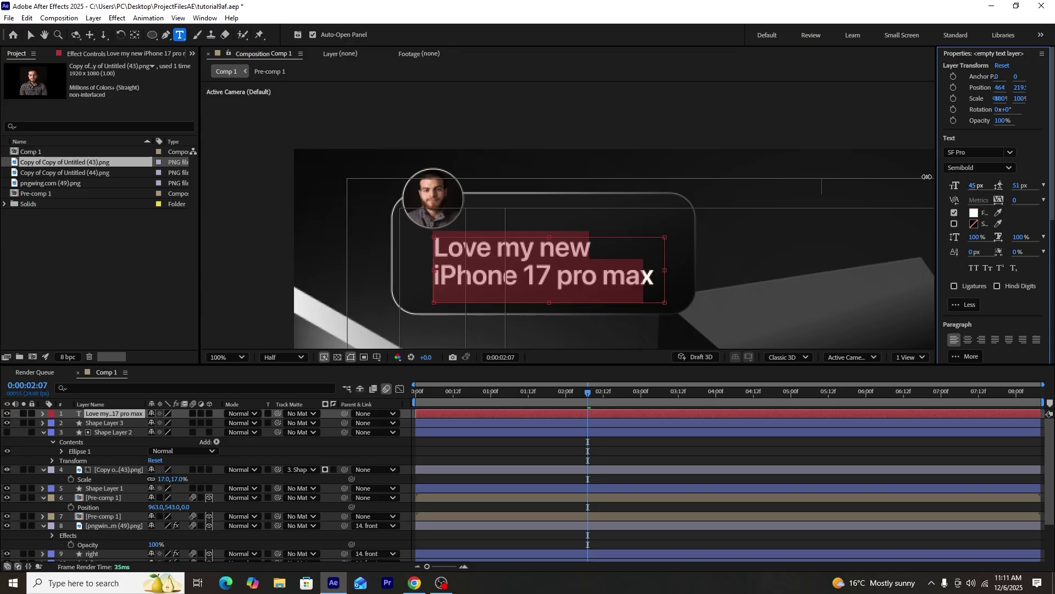
{"action": "left_click", "coordinate": [969, 341]}
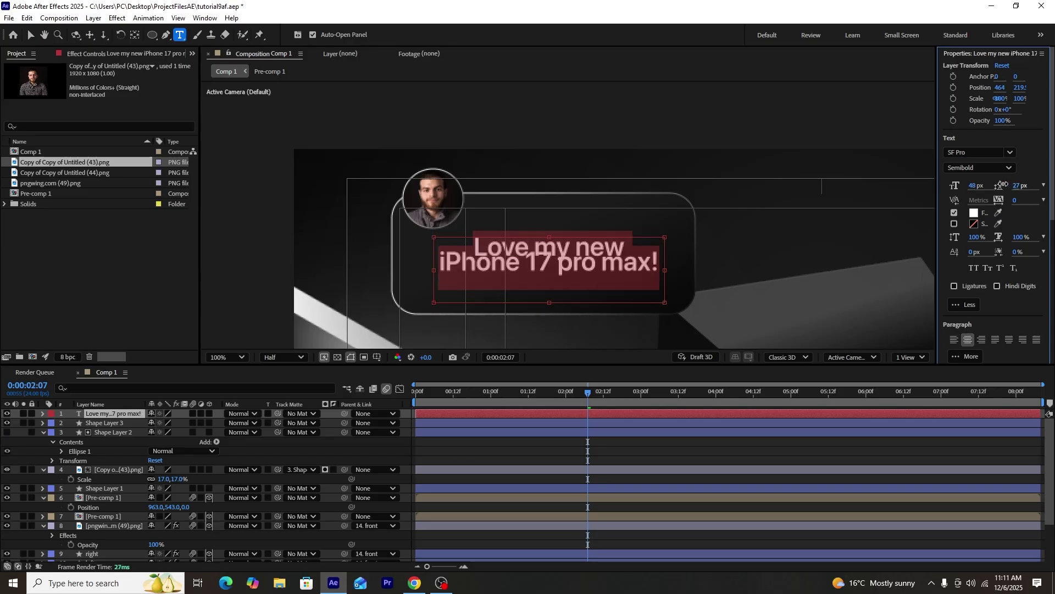
- Move the copy of the review text to the card's upper-right corner and replace its content with quotation marks
{"action": "left_click_drag", "start_coordinate": [524, 265], "coordinate": [622, 211]}
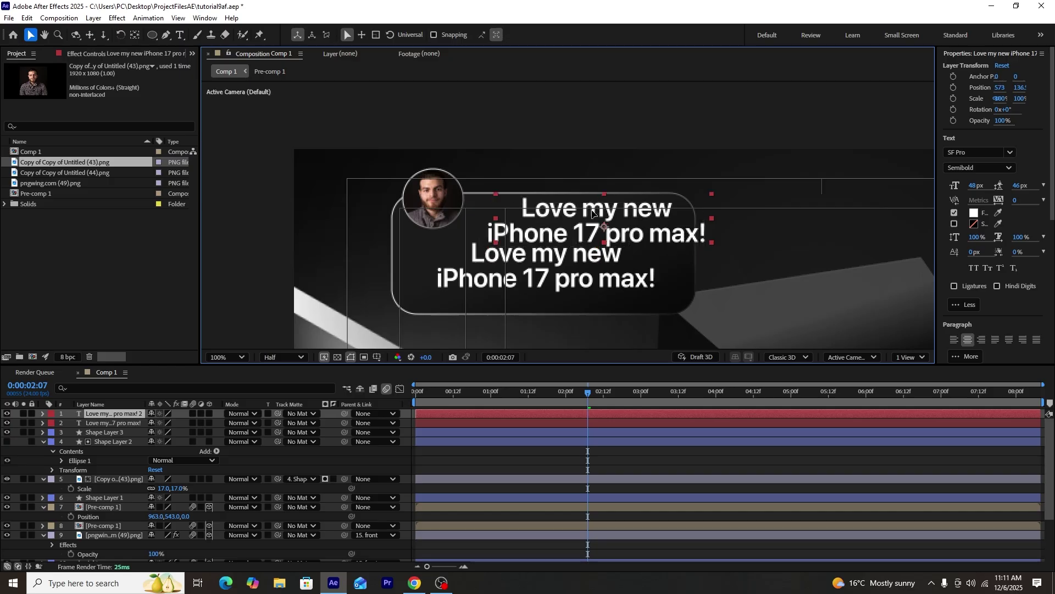
{"action": "double_click", "coordinate": [622, 210]}
{"action": "type", "text": "\"\""}
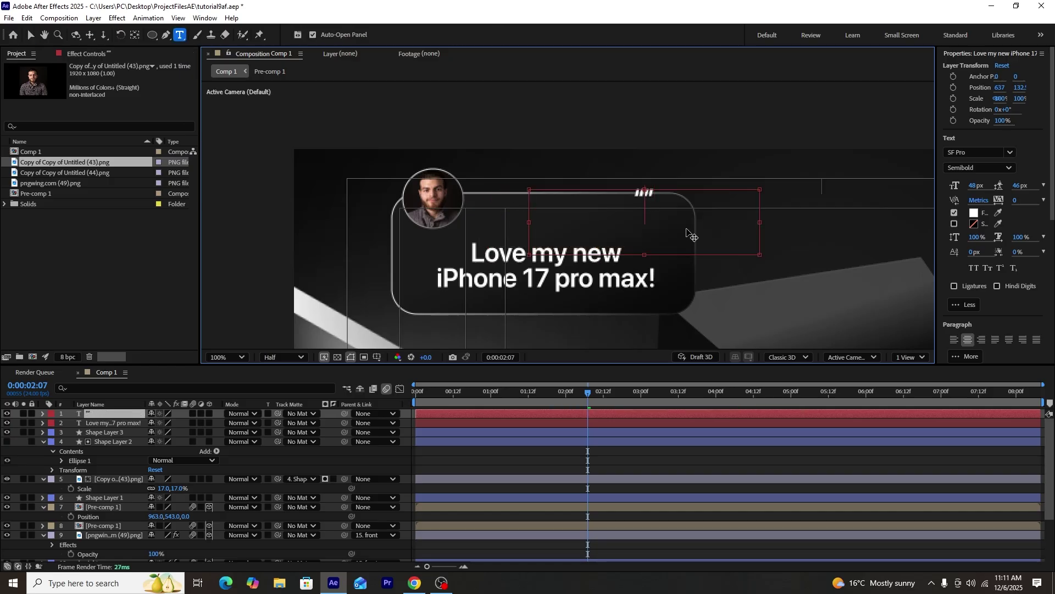
- Set the quotation mark to 161 px in the TacticSans-Blk font
{"action": "double_click", "coordinate": [649, 194]}
{"action": "left_click_drag", "start_coordinate": [989, 188], "coordinate": [986, 185]}
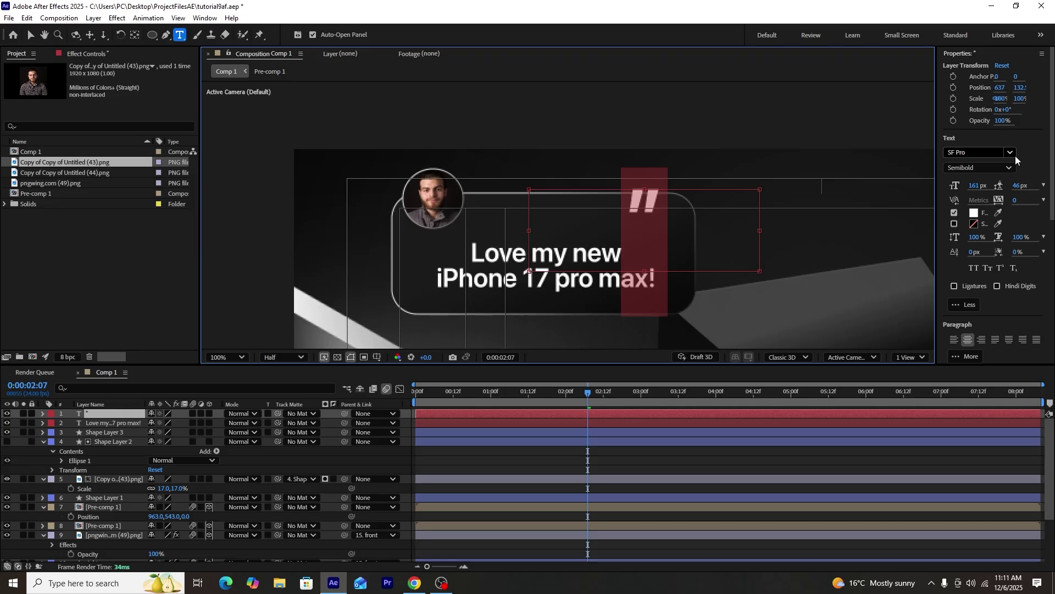
{"action": "left_click", "coordinate": [1010, 153]}
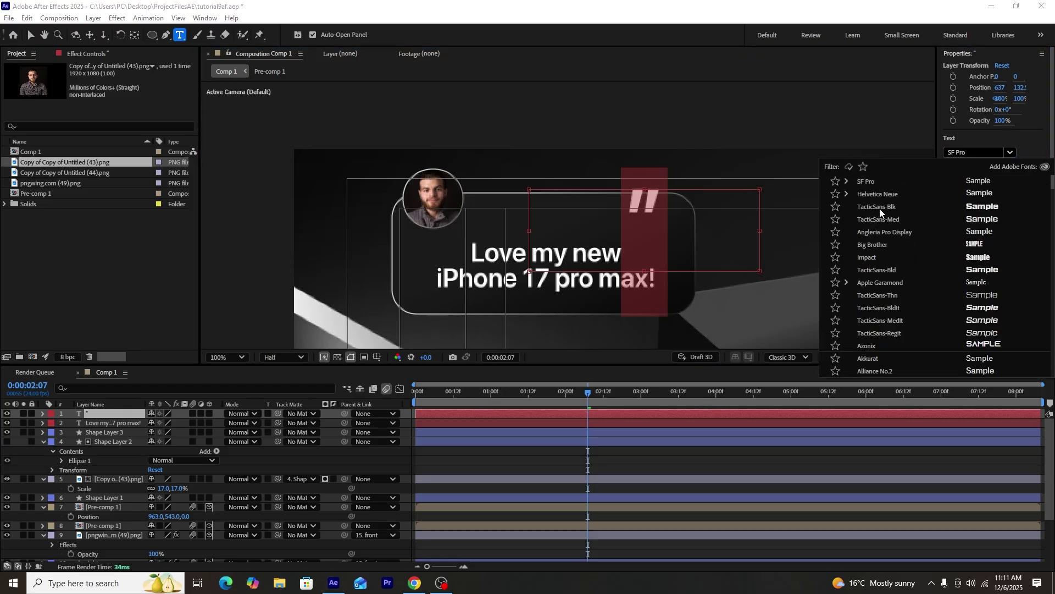
{"action": "left_click", "coordinate": [880, 209]}
{"action": "left_click", "coordinate": [31, 35]}
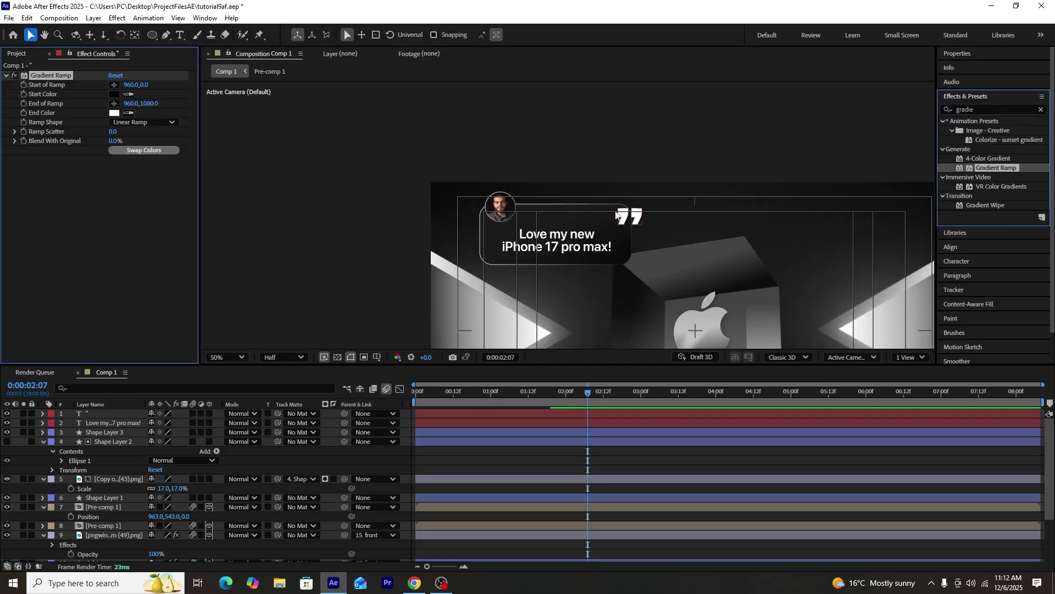
- Swap the Gradient Ramp colors on the quotation mark, set the ramp start to 960, 121 and raise the ramp end
{"action": "scroll", "coordinate": [616, 215], "scroll_direction": "up", "scroll_amount": 1}
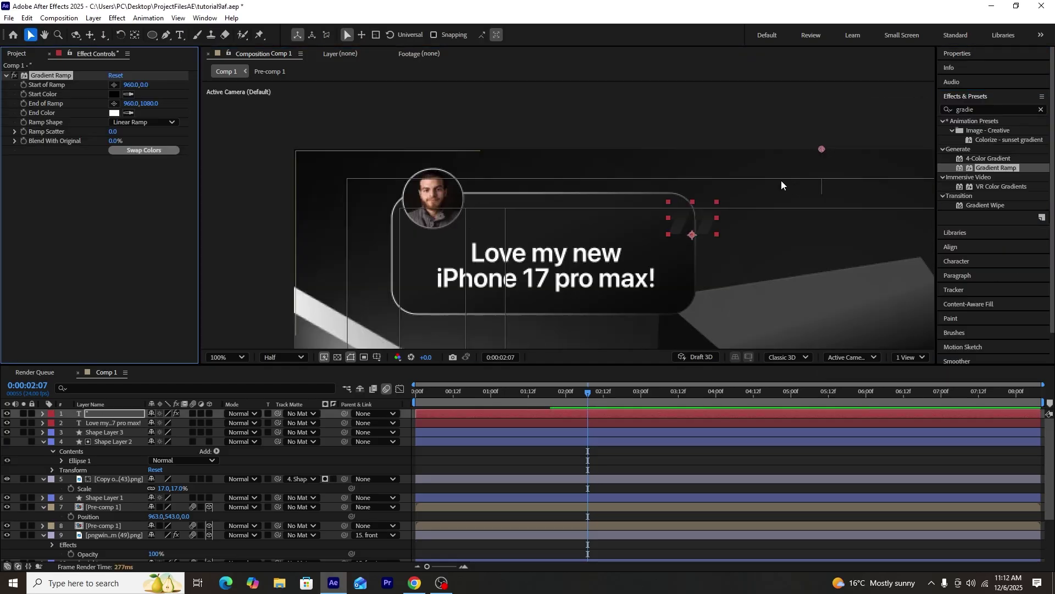
{"action": "left_click", "coordinate": [124, 153]}
{"action": "left_click_drag", "start_coordinate": [145, 86], "coordinate": [211, 92]}
{"action": "left_click_drag", "start_coordinate": [149, 104], "coordinate": [2, 105]}
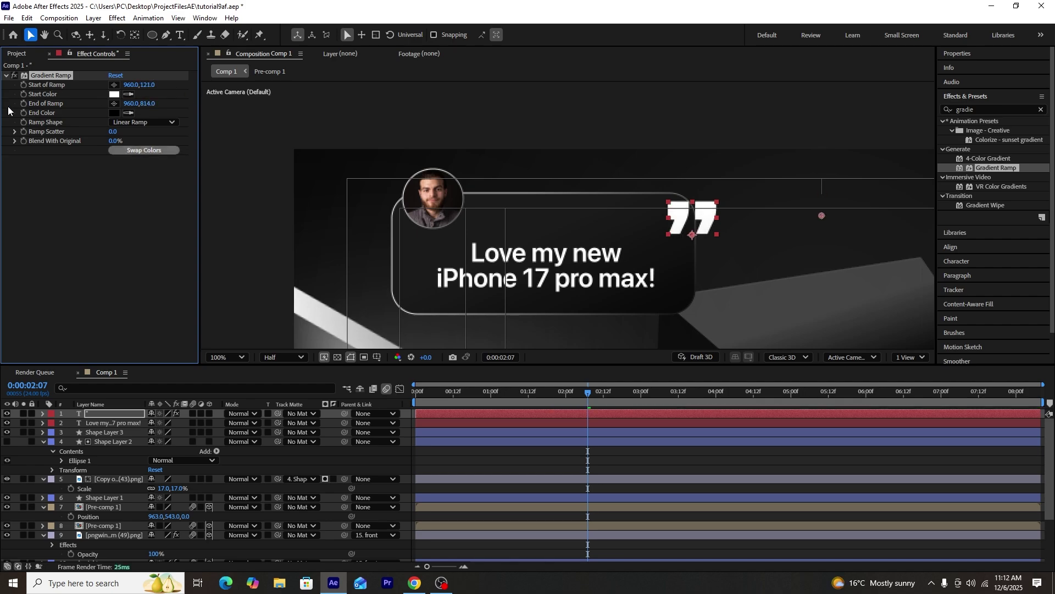
{"action": "left_click", "coordinate": [687, 125]}
- Add a text box beside the portrait containing a reviewer's full name copied from Trustpilot, in a plain sans-serif font
{"action": "scroll", "coordinate": [687, 124], "scroll_direction": "down", "scroll_amount": 1}
{"action": "key", "text": "."}
{"action": "key", "text": "ctrl+t"}
{"action": "left_click_drag", "start_coordinate": [468, 201], "coordinate": [580, 225]}
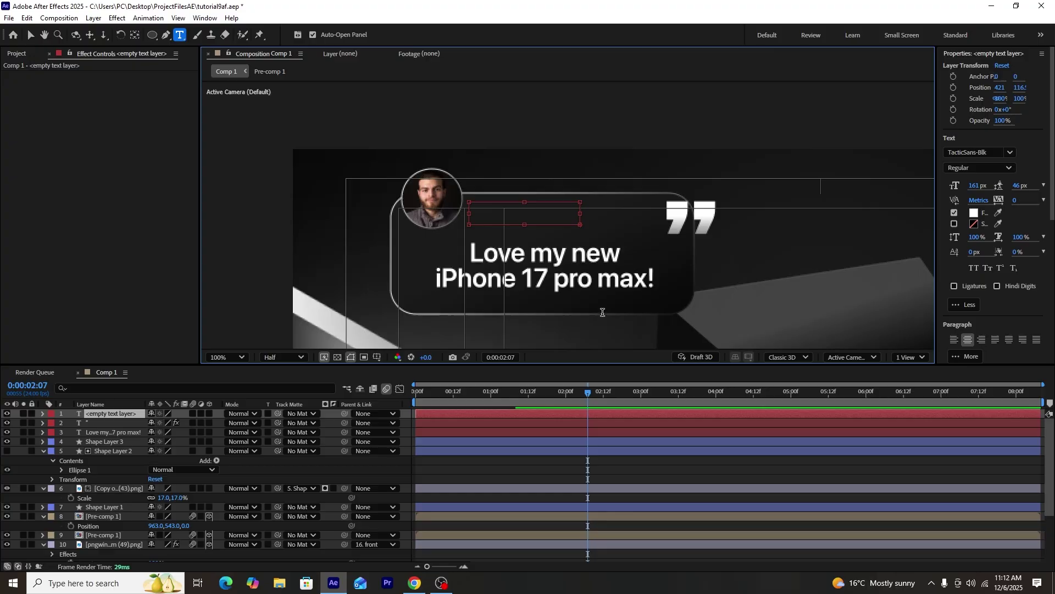
{"action": "left_click", "coordinate": [415, 582]}
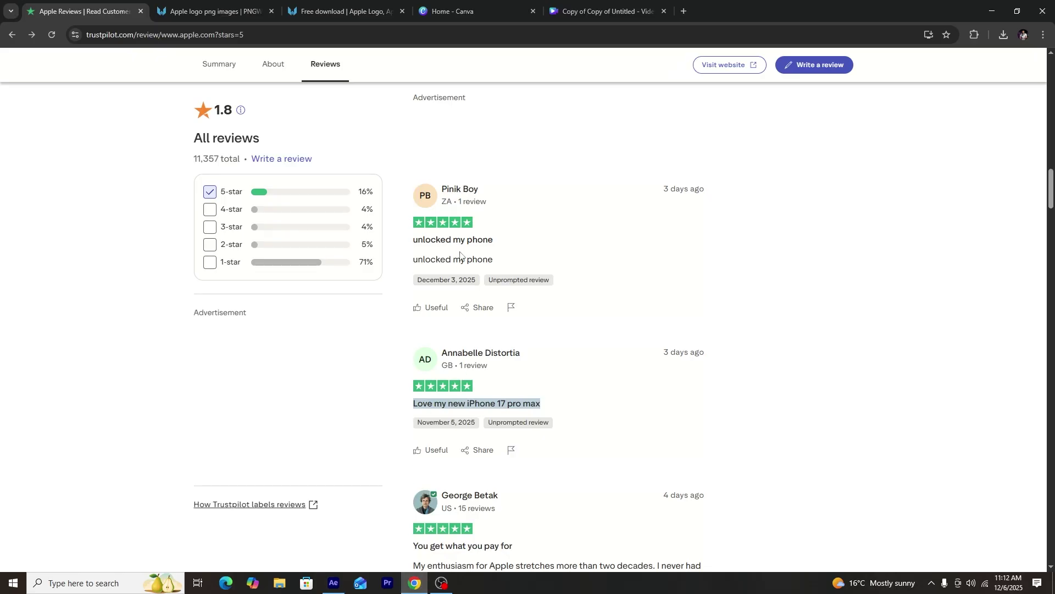
{"action": "left_click_drag", "start_coordinate": [509, 497], "coordinate": [477, 496]}
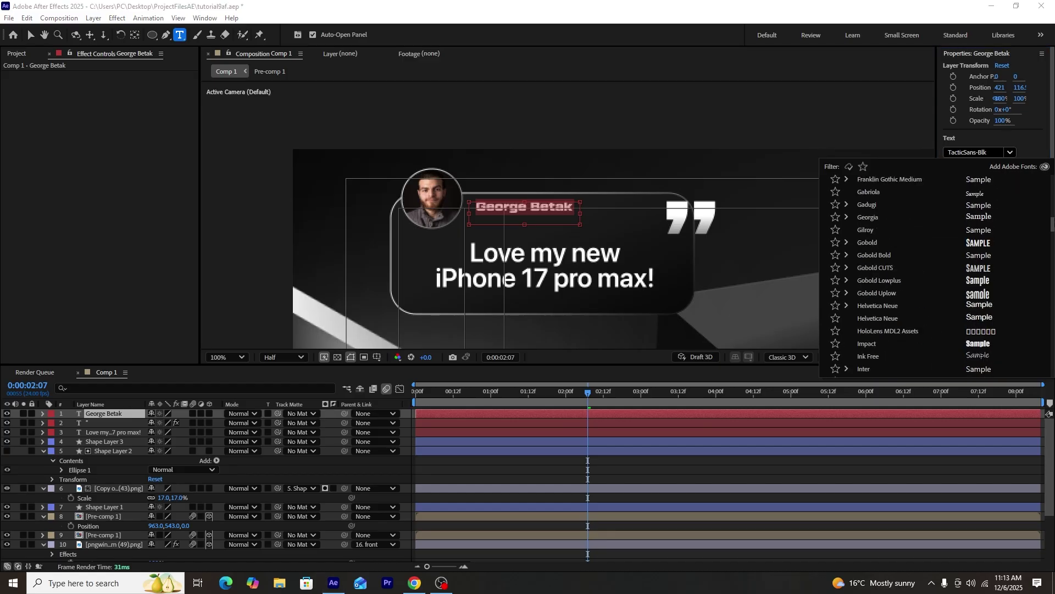
{"action": "left_click", "coordinate": [867, 195]}
{"action": "left_click", "coordinate": [978, 167]}
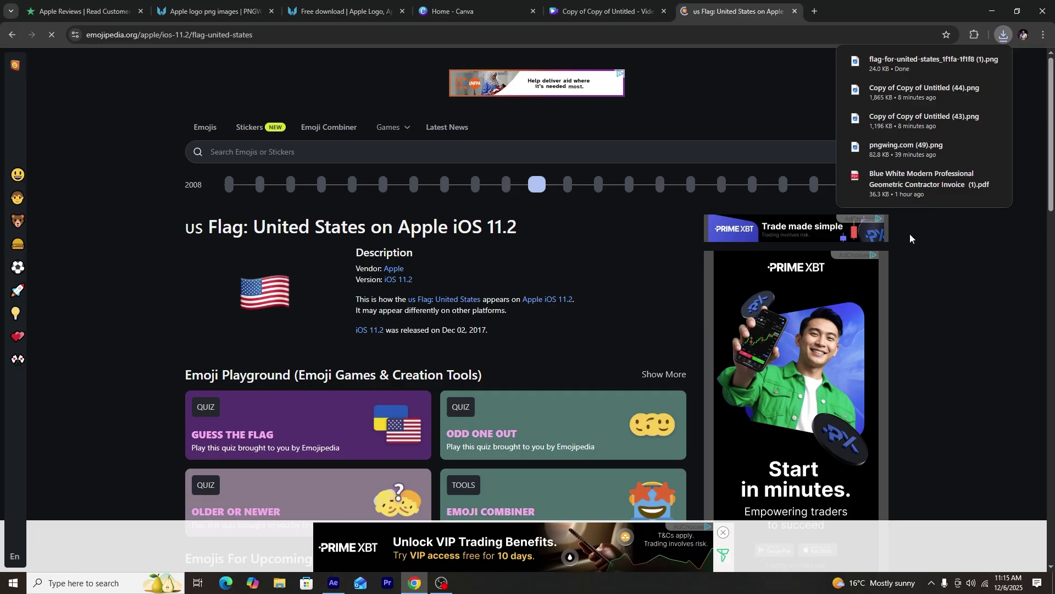
- Import flag-for-united-states_1f1fa-1f1f8 (1).png and place it beside the reviewer's name, scaled to 18%
{"action": "left_click", "coordinate": [341, 581]}
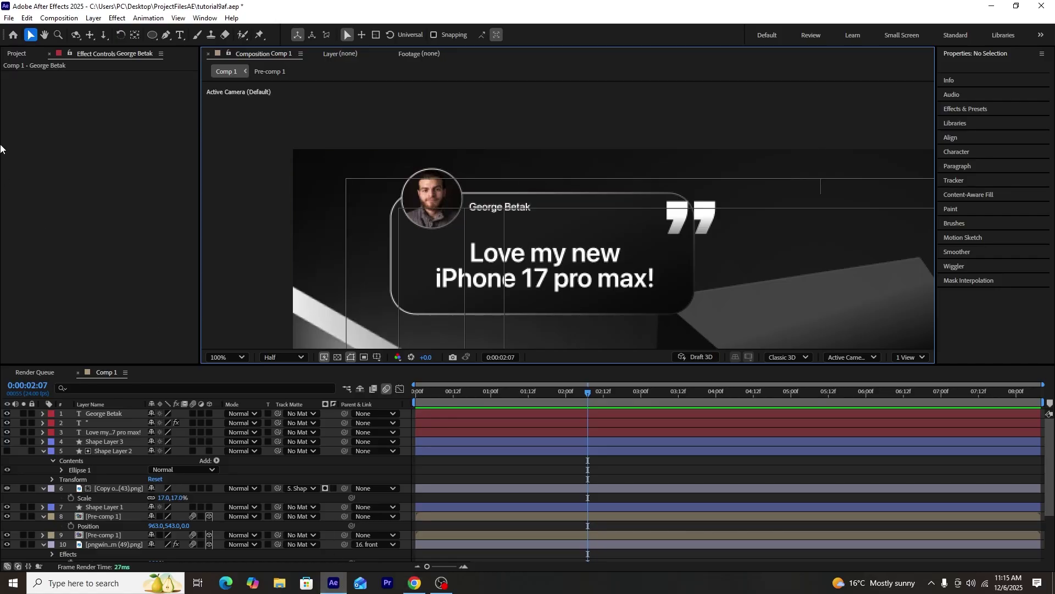
{"action": "left_click", "coordinate": [11, 57]}
{"action": "double_click", "coordinate": [48, 240]}
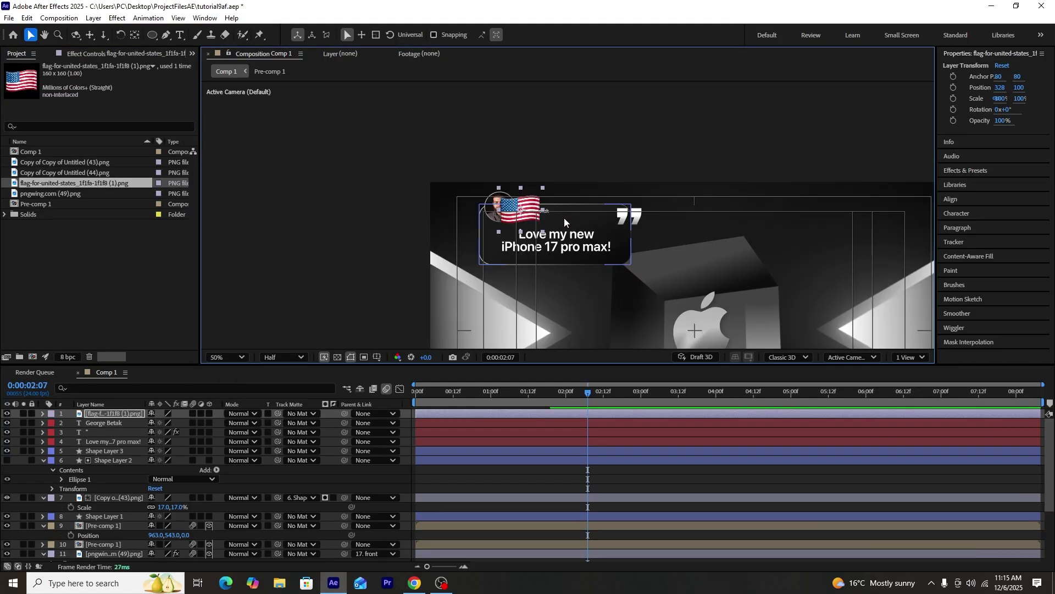
{"action": "scroll", "coordinate": [564, 218], "scroll_direction": "up", "scroll_amount": 2}
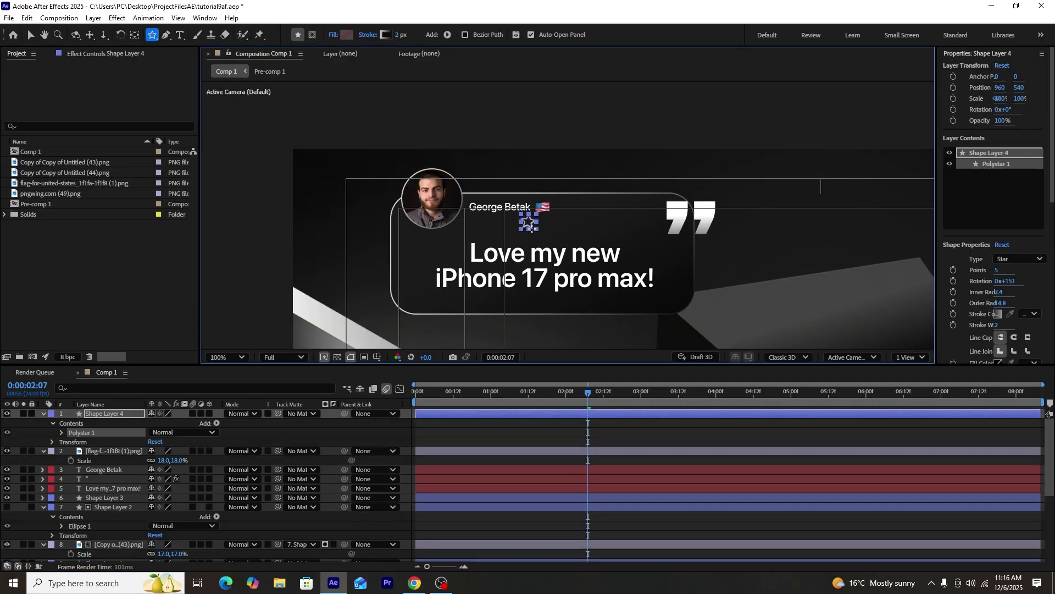
- Draw a five-pointed star with an outer radius of about 16 px below the reviewer's name and remove its stroke
{"action": "left_click_drag", "start_coordinate": [532, 227], "coordinate": [533, 228]}
{"action": "left_click", "coordinate": [367, 35]}
{"action": "left_click", "coordinate": [466, 263]}
{"action": "left_click", "coordinate": [541, 320]}
- Fill the star with a yellow linear gradient
{"action": "left_click", "coordinate": [347, 35]}
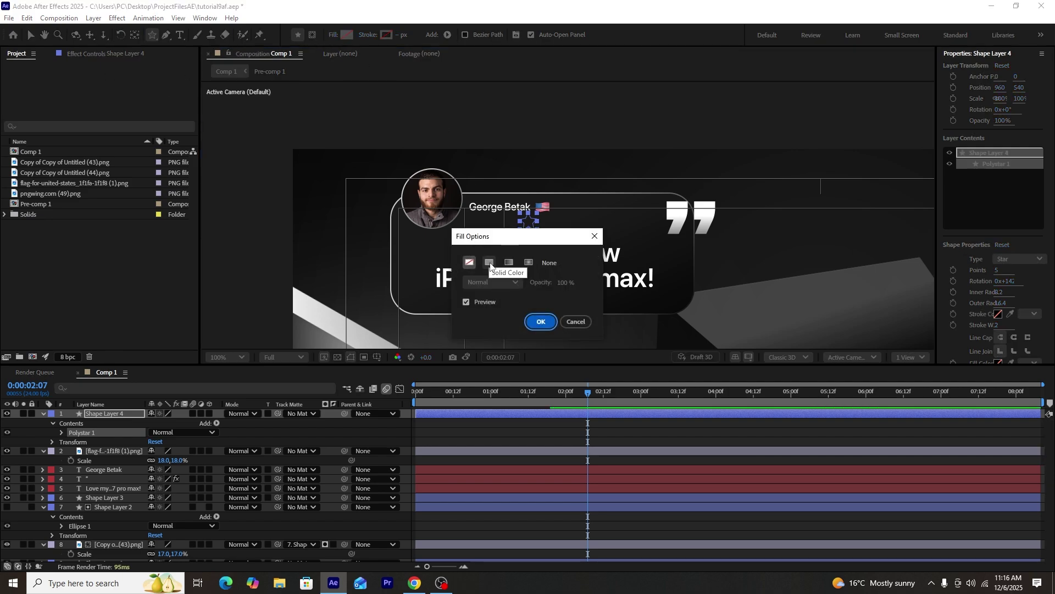
{"action": "left_click", "coordinate": [509, 263]}
{"action": "left_click", "coordinate": [540, 321]}
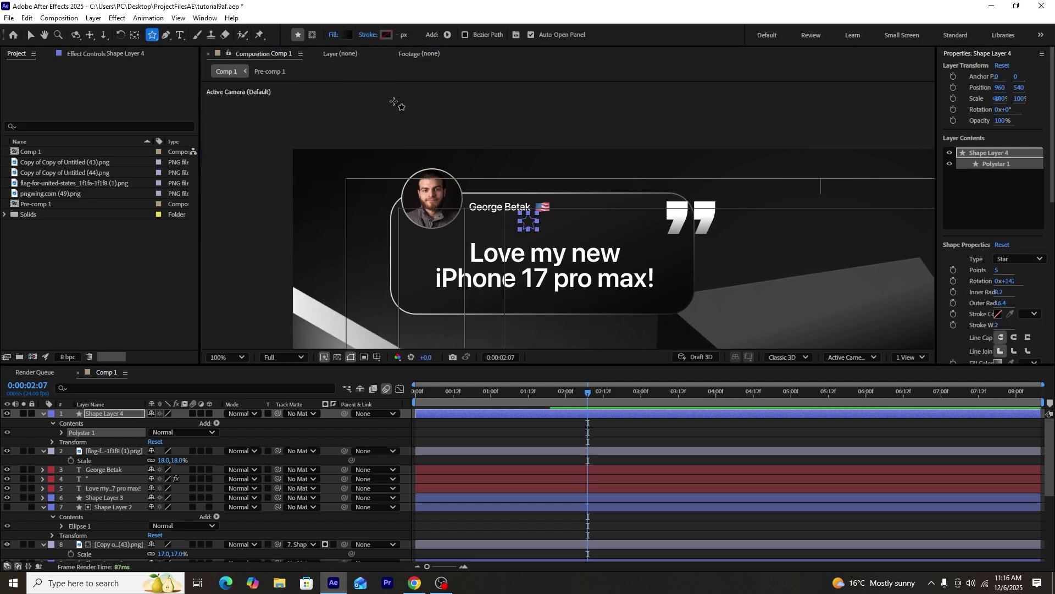
{"action": "left_click", "coordinate": [345, 34]}
{"action": "left_click", "coordinate": [551, 385]}
{"action": "left_click", "coordinate": [535, 262]}
{"action": "left_click", "coordinate": [643, 179]}
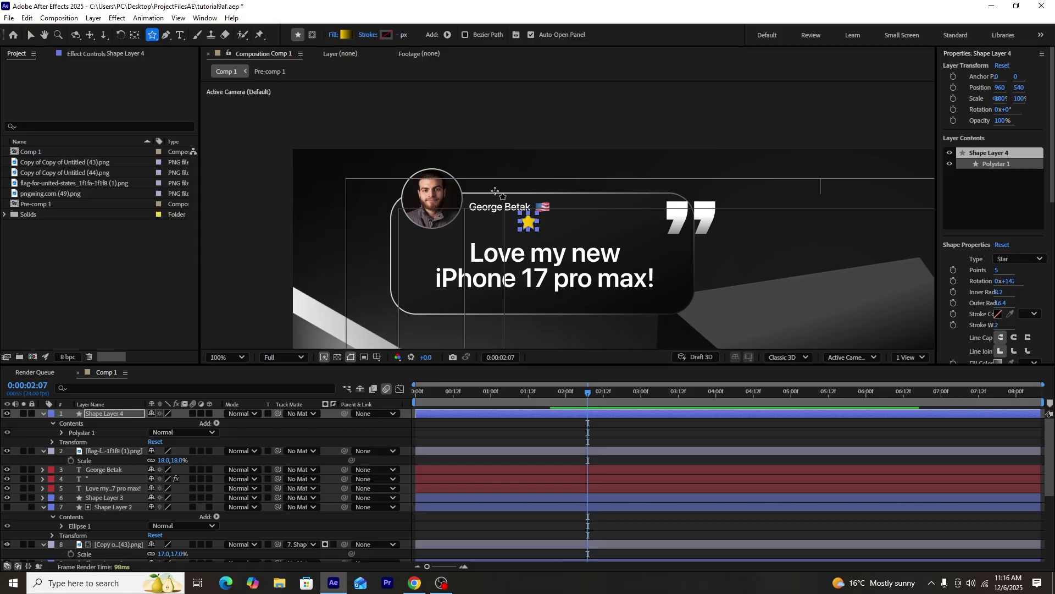
- Angle the star's gradient downward and move the star left beneath the reviewer's name
{"action": "key", "text": "v"}
{"action": "left_click", "coordinate": [530, 223]}
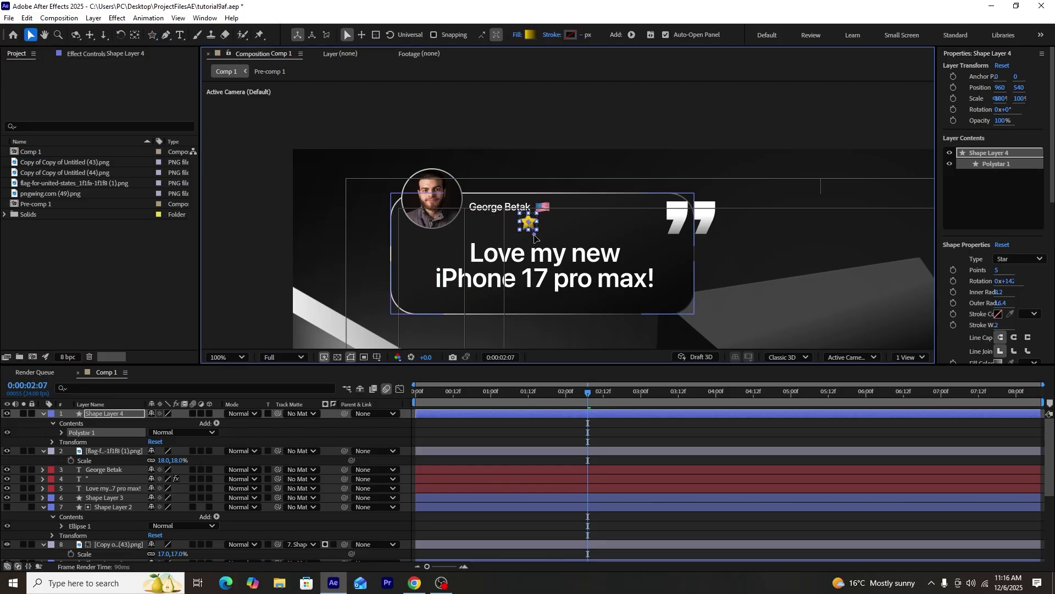
{"action": "left_click_drag", "start_coordinate": [537, 238], "coordinate": [514, 244]}
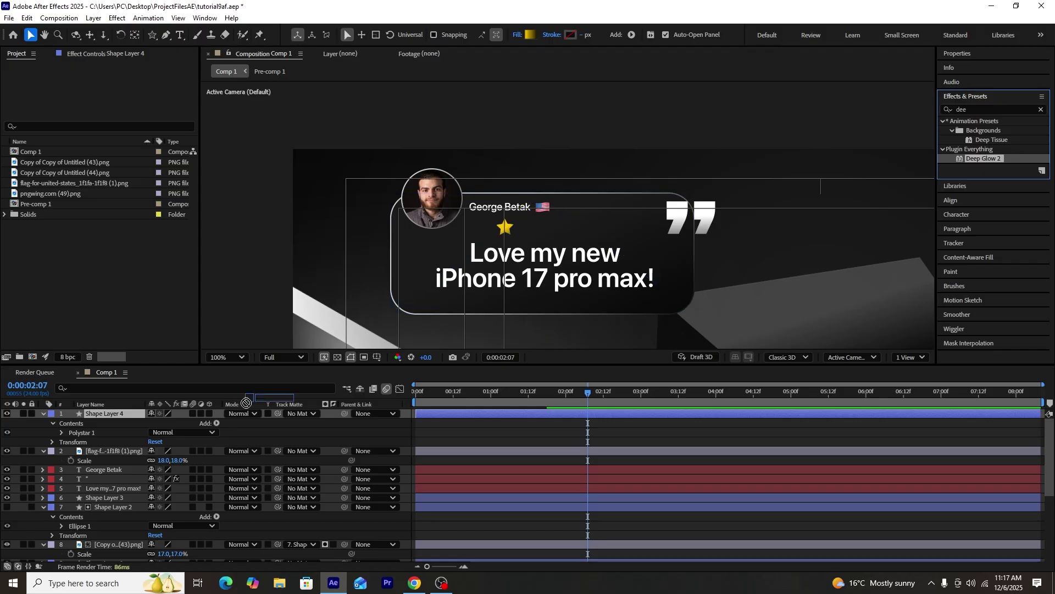
- Apply Deep Glow 2 to the star layer and set its exposure to 0.12
{"action": "left_click_drag", "start_coordinate": [424, 377], "coordinate": [126, 411]}
{"action": "left_click_drag", "start_coordinate": [115, 131], "coordinate": [0, 132]}
{"action": "left_click_drag", "start_coordinate": [113, 131], "coordinate": [83, 137]}
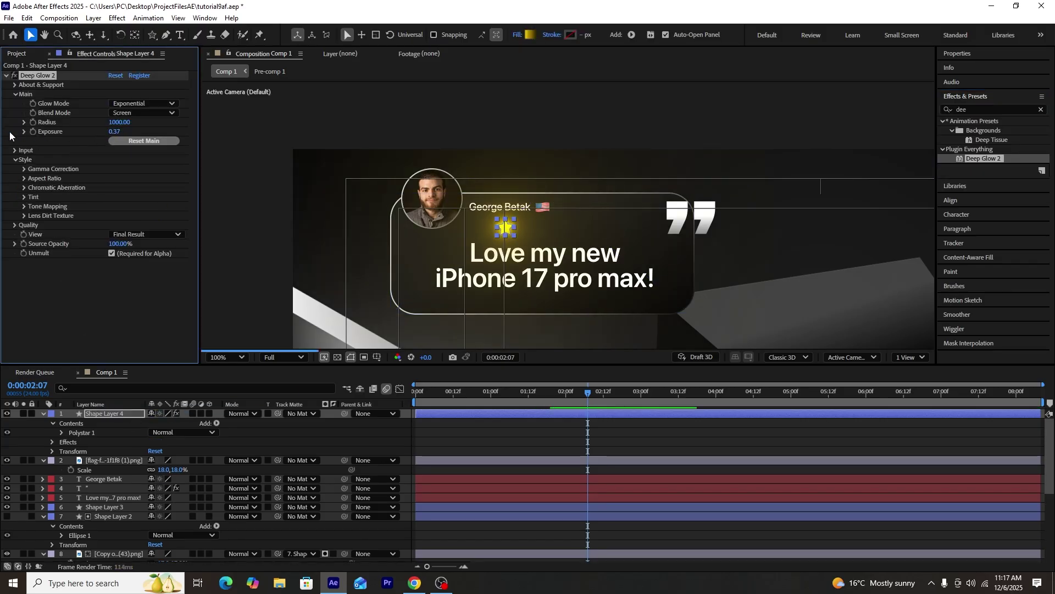
- Center the star layer's anchor point with Animation Composer's Anchor Point Mover
{"action": "left_click", "coordinate": [204, 18]}
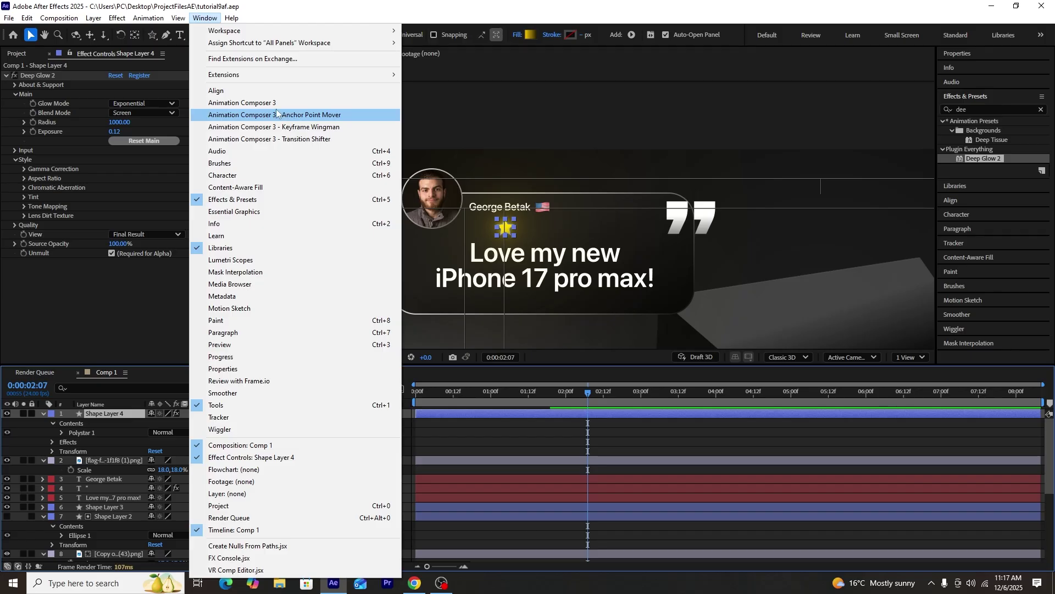
{"action": "left_click", "coordinate": [268, 116]}
{"action": "left_click", "coordinate": [91, 116]}
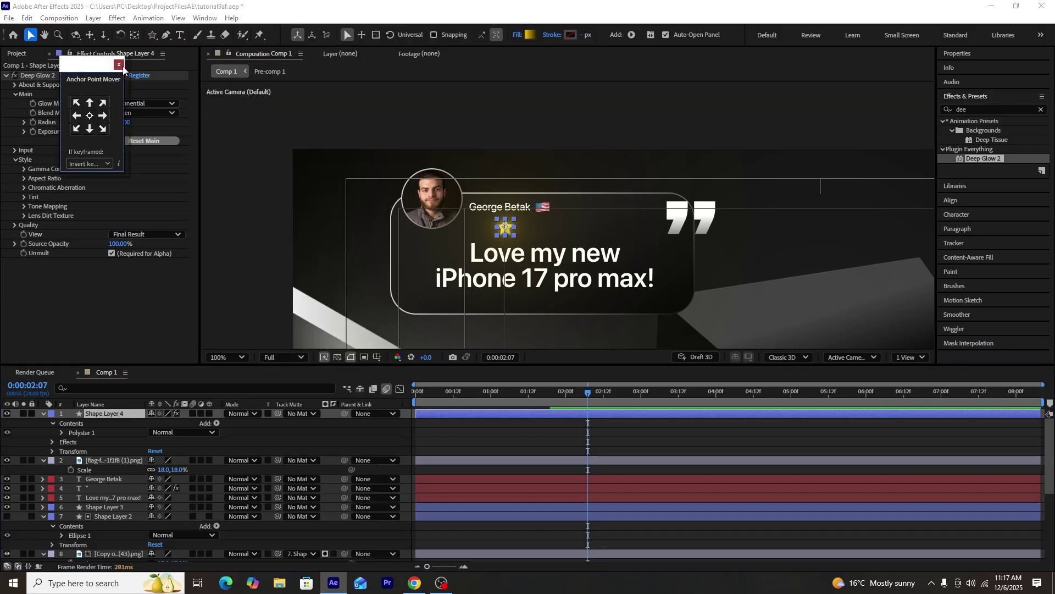
{"action": "left_click", "coordinate": [118, 64]}
- Animate the star's scale from 0% at 0:00:01:17 to 100% at 0:00:02:12
{"action": "key", "text": "s"}
{"action": "left_click_drag", "start_coordinate": [588, 392], "coordinate": [543, 393]}
{"action": "left_click_drag", "start_coordinate": [588, 423], "coordinate": [603, 423]}
{"action": "left_click", "coordinate": [182, 421]}
{"action": "type", "text": "0"}
{"action": "key", "text": "Return"}
- Reshape the speed curve of the star's scale keyframes for a fast start and long ease-out, and preview the animation
{"action": "left_click", "coordinate": [612, 424]}
{"action": "left_click", "coordinate": [538, 433]}
{"action": "left_click", "coordinate": [400, 389]}
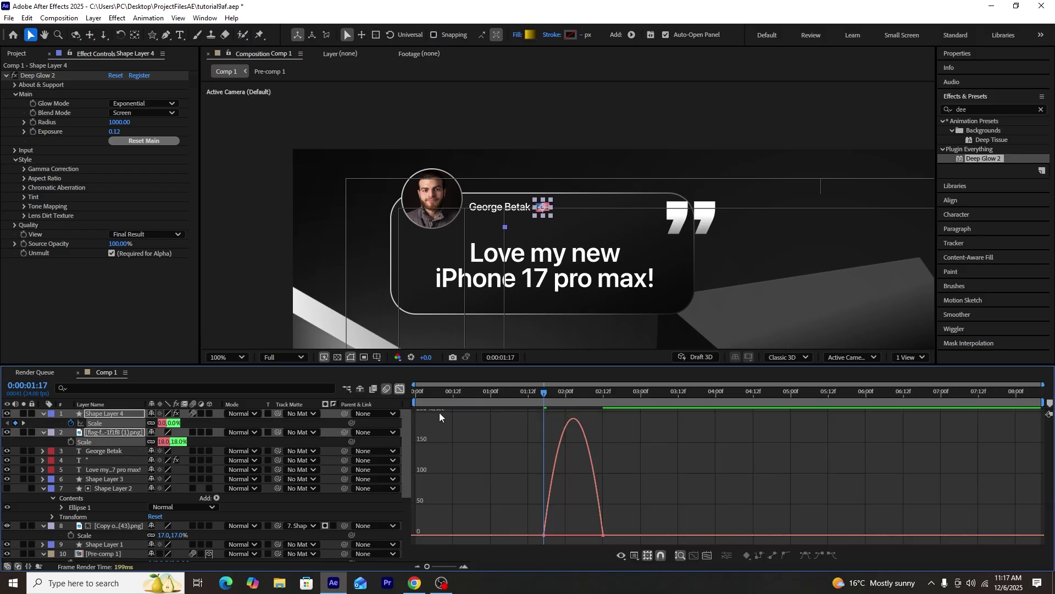
{"action": "left_click_drag", "start_coordinate": [594, 536], "coordinate": [573, 535]}
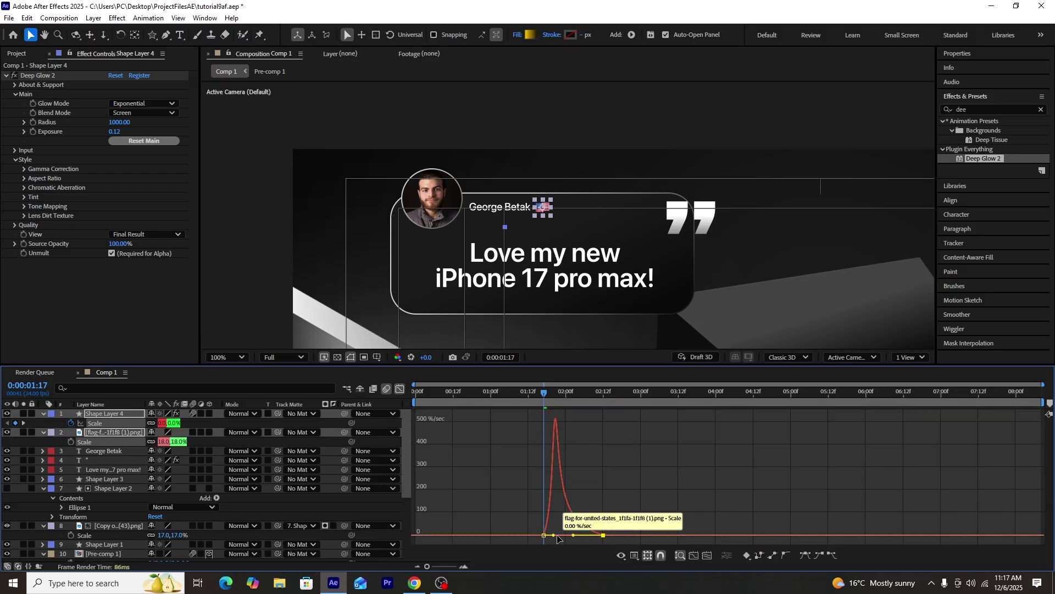
{"action": "left_click", "coordinate": [547, 400]}
{"action": "key", "text": "space"}
{"action": "key", "text": "space"}
{"action": "left_click", "coordinate": [400, 388]}
- Duplicate the animated star layer and shift the copy right to an X position of 423.9
{"action": "left_click", "coordinate": [100, 415]}
{"action": "key", "text": "ctrl+d"}
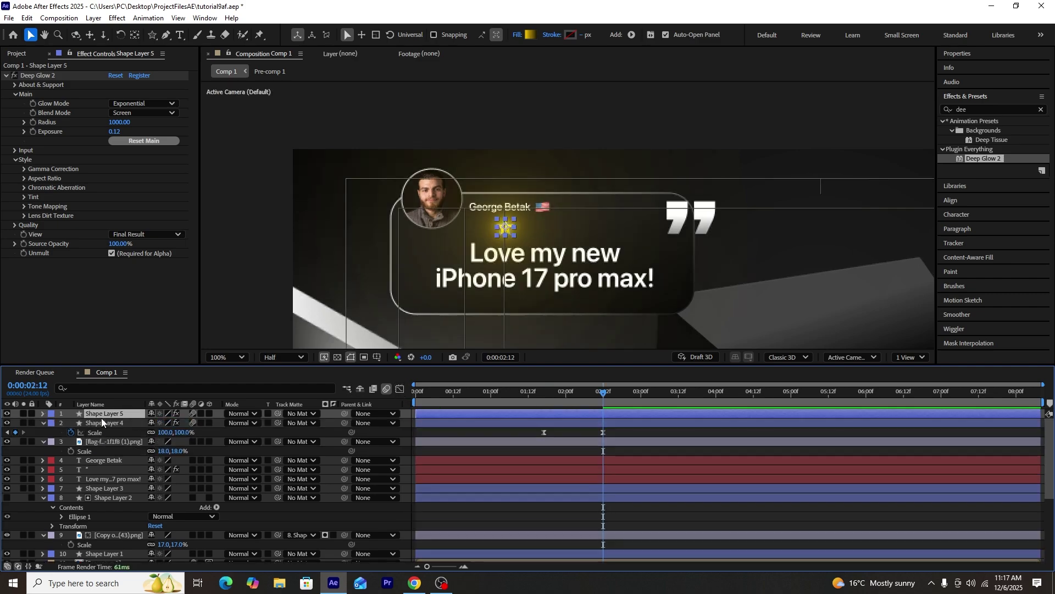
{"action": "key", "text": "p"}
{"action": "left_click_drag", "start_coordinate": [156, 423], "coordinate": [181, 428]}
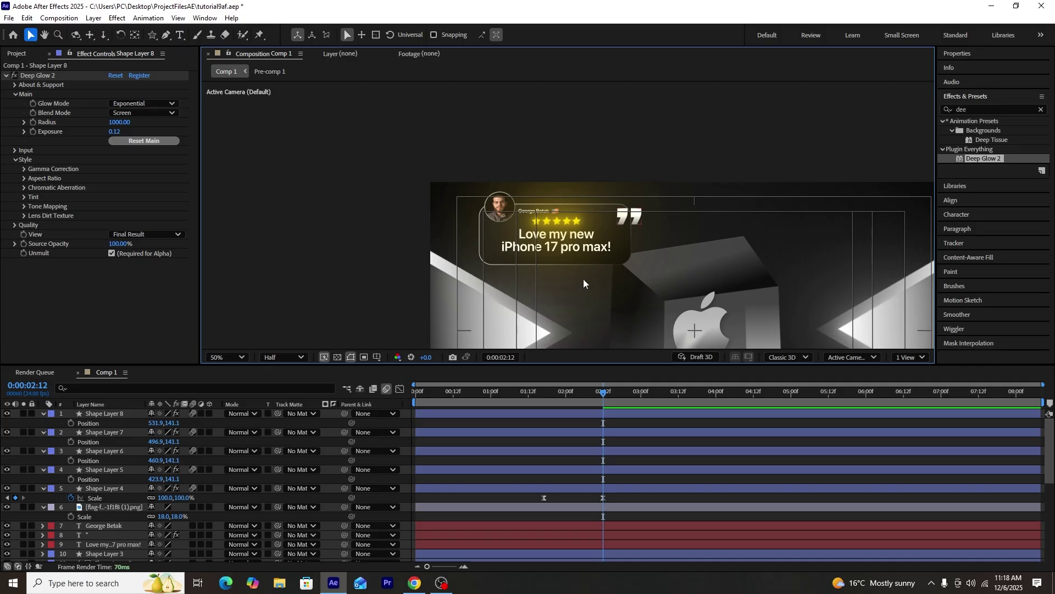
- Set the Deep Glow exposure of all five star layers to 0.04 and preview the card animation
{"action": "left_click_drag", "start_coordinate": [113, 131], "coordinate": [77, 136]}
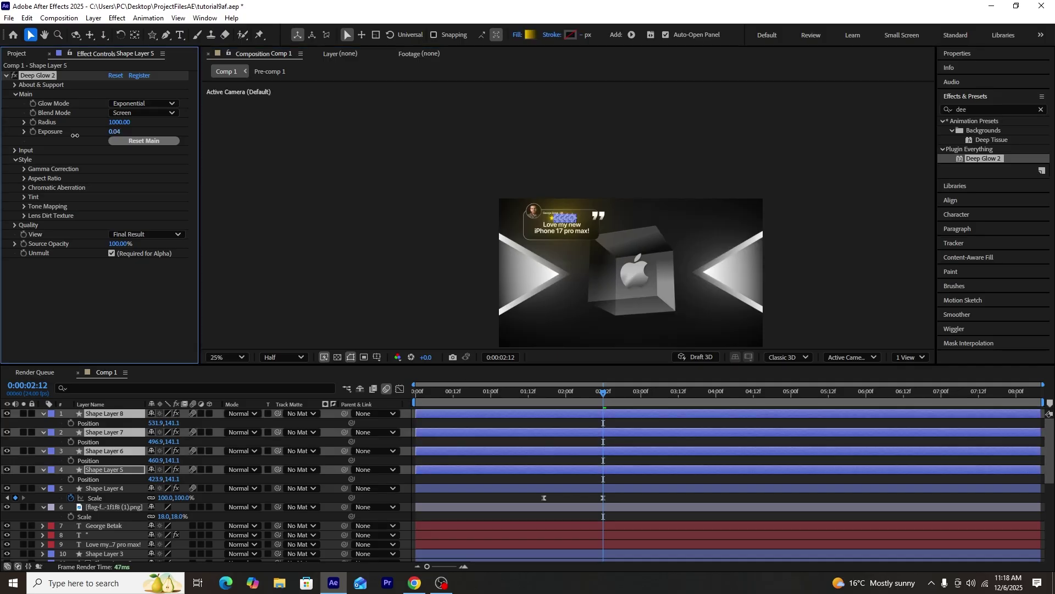
{"action": "left_click", "coordinate": [265, 181]}
{"action": "key", "text": "ctrl+Down"}
{"action": "scroll", "coordinate": [488, 192], "scroll_direction": "up", "scroll_amount": 2}
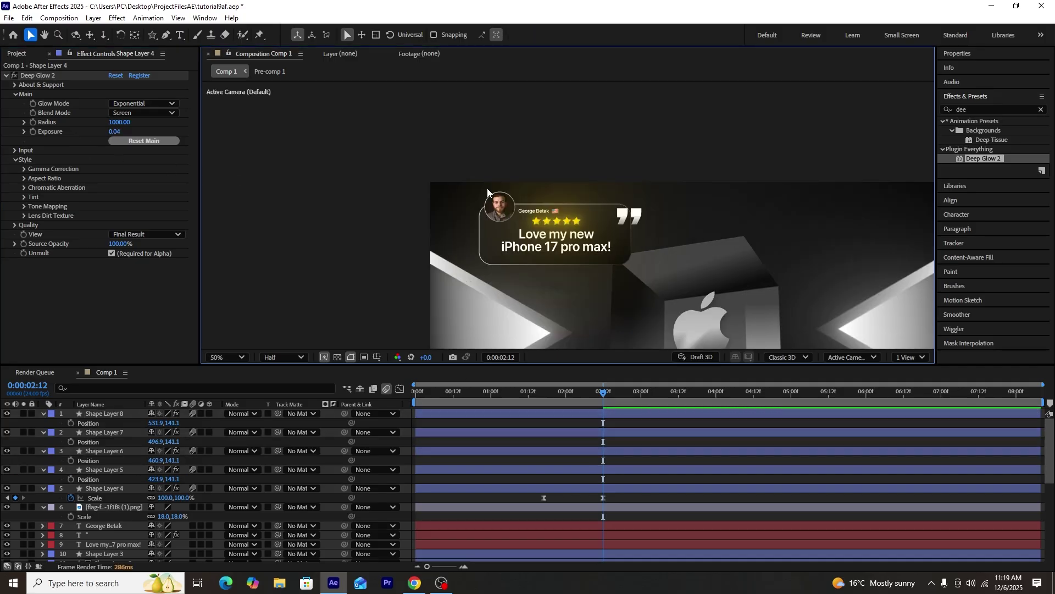
{"action": "left_click_drag", "start_coordinate": [574, 399], "coordinate": [544, 396]}
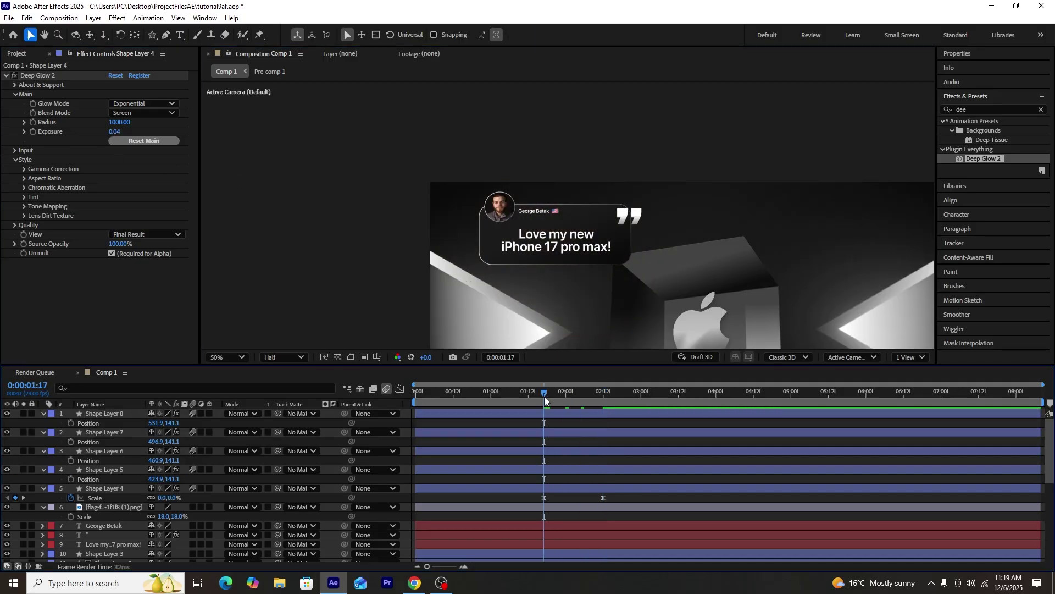
{"action": "key", "text": "space"}
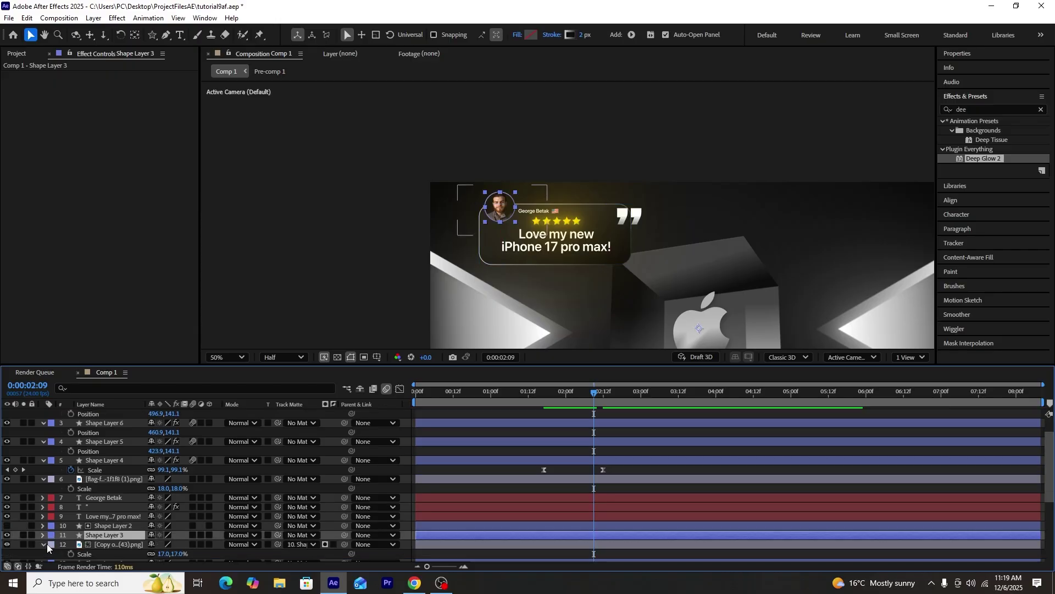
- Pre-compose the portrait image with its circular outline and matte shape layers
{"action": "left_click", "coordinate": [89, 545]}
{"action": "left_click", "coordinate": [113, 526], "text": "shift"}
{"action": "right_click", "coordinate": [114, 526]}
{"action": "left_click", "coordinate": [147, 456]}
{"action": "left_click", "coordinate": [583, 373]}
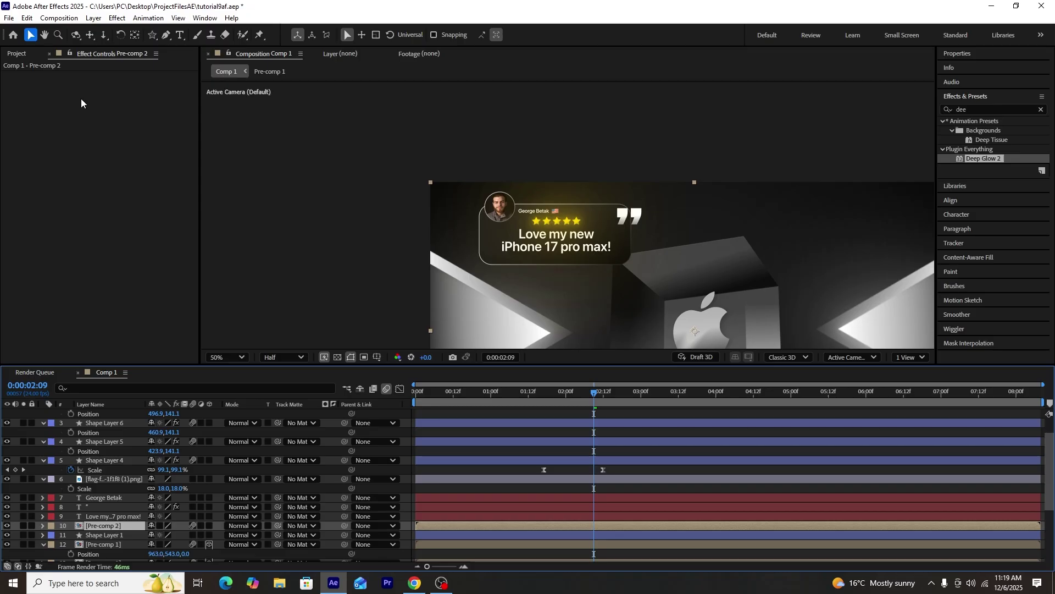
- Move the portrait pre-comp's anchor point to the portrait's centre and animate its scale from 0% at 0:00:02:09 to 100% at 0:00:03:02
{"action": "left_click", "coordinate": [135, 34]}
{"action": "left_click_drag", "start_coordinate": [697, 331], "coordinate": [622, 263]}
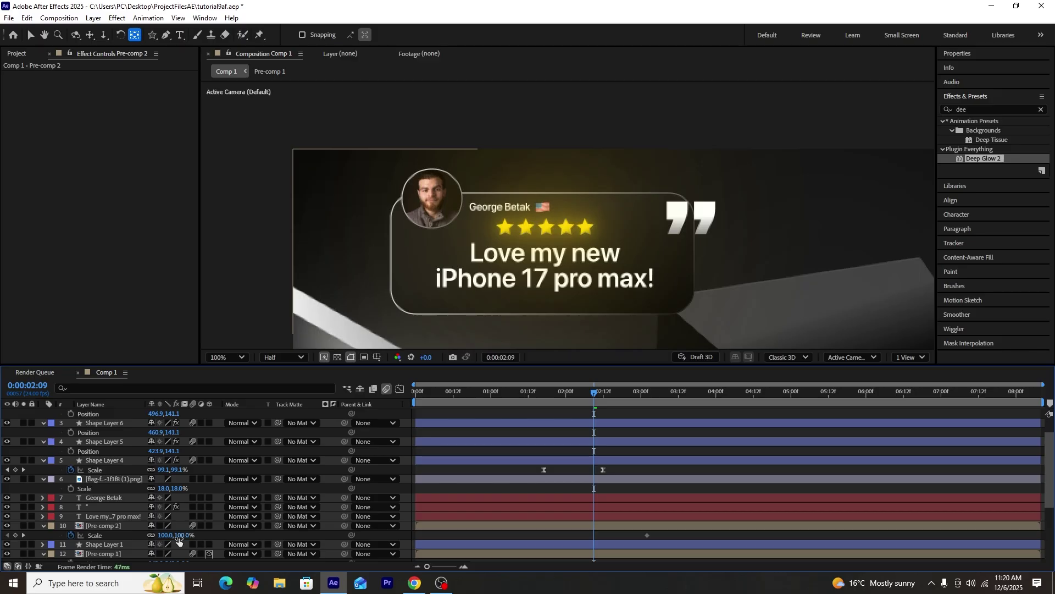
{"action": "key", "text": "Return"}
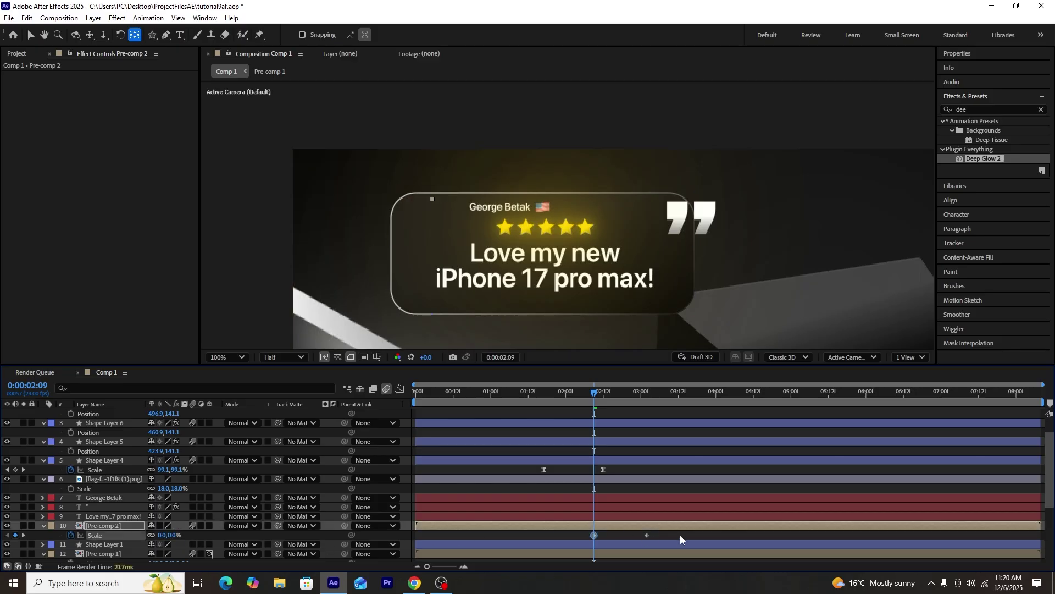
- Ease the portrait's scale keyframes, shape their speed curve for a fast start and long ease-out, and preview the result
{"action": "key", "text": "F9"}
{"action": "left_click", "coordinate": [400, 388]}
{"action": "left_click_drag", "start_coordinate": [703, 522], "coordinate": [610, 537]}
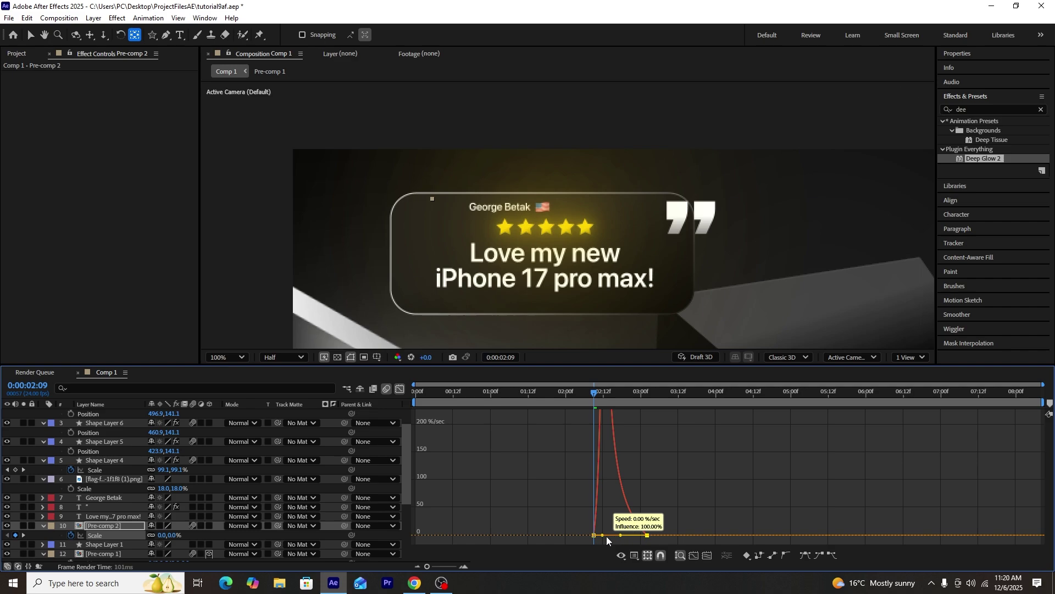
{"action": "key", "text": "space"}
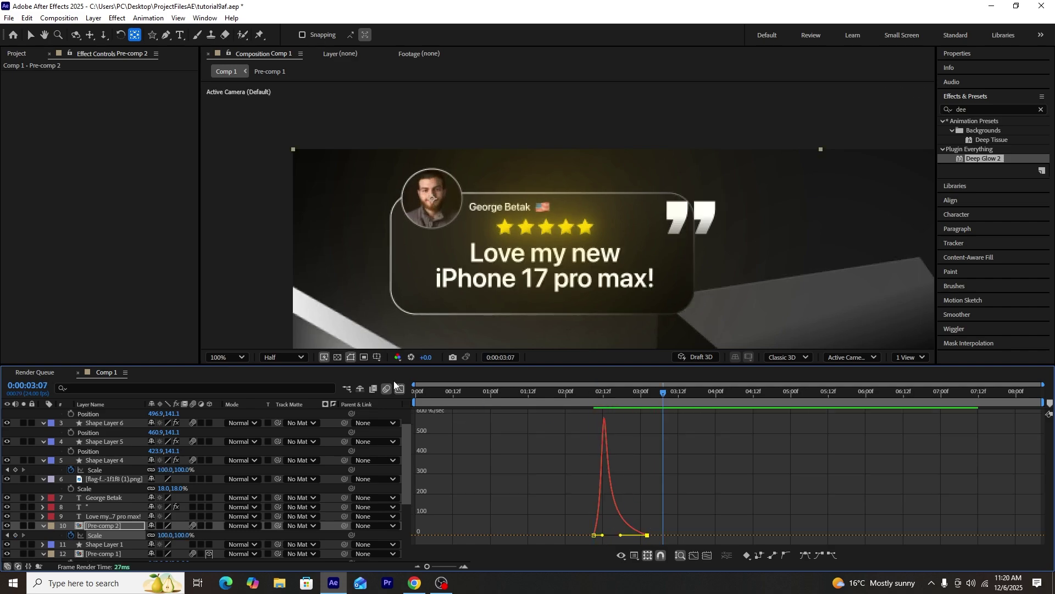
{"action": "left_click", "coordinate": [400, 389]}
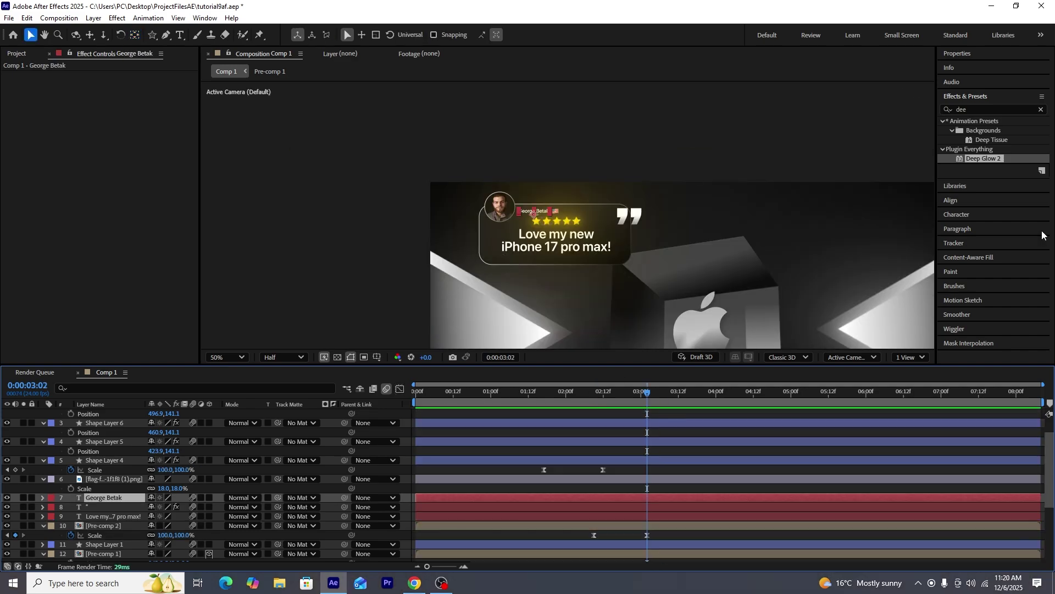
- Apply the Fade Up Words text preset to the reviewer name layer at 0:00:03:02 and preview the animation
{"action": "left_click", "coordinate": [1016, 109]}
{"action": "type", "text": "fade u"}
{"action": "left_click_drag", "start_coordinate": [1006, 177], "coordinate": [103, 498]}
{"action": "key", "text": "space"}
{"action": "key", "text": "space"}
{"action": "left_click_drag", "start_coordinate": [610, 392], "coordinate": [480, 402]}
{"action": "key", "text": "space"}
- Animate the flag's scale from 0% at 0:00:03:02 to 18% with a fast-start, long ease-out speed curve, and preview it
{"action": "left_click", "coordinate": [110, 479]}
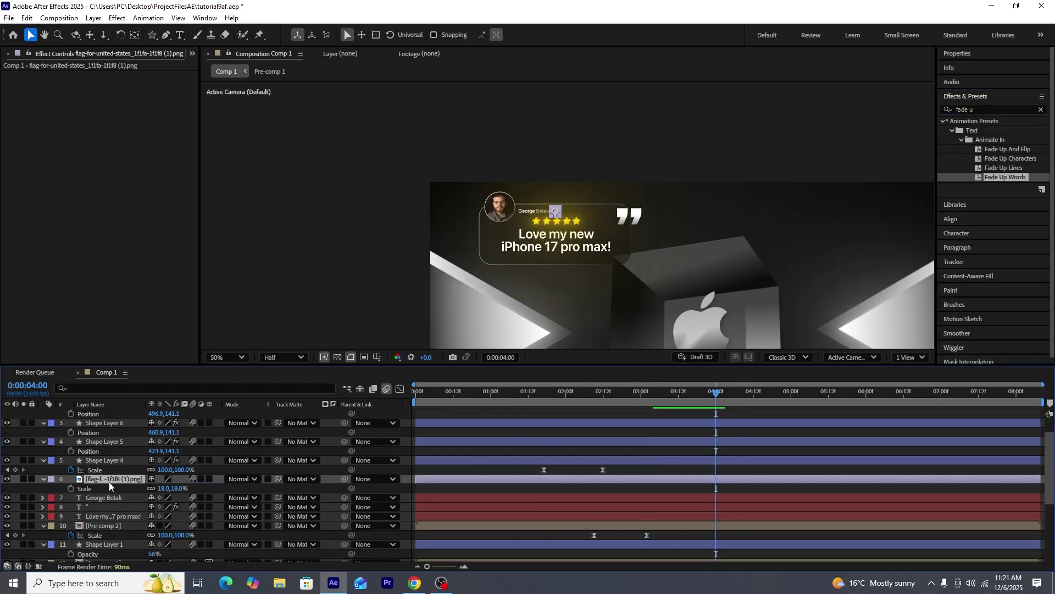
{"action": "scroll", "coordinate": [456, 244], "scroll_direction": "up", "scroll_amount": 1}
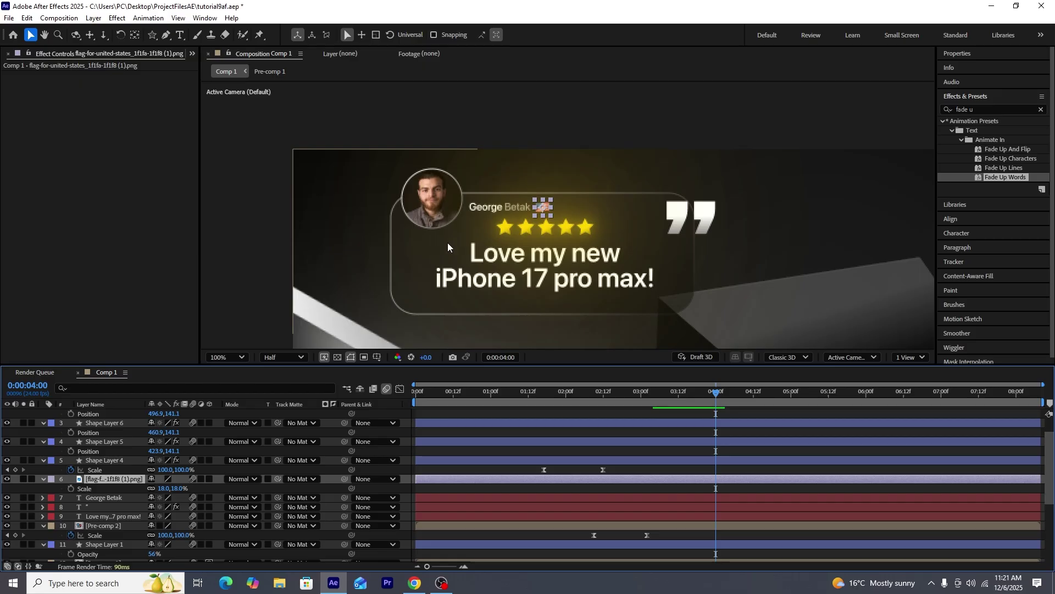
{"action": "left_click", "coordinate": [71, 488]}
{"action": "left_click_drag", "start_coordinate": [687, 393], "coordinate": [647, 393]}
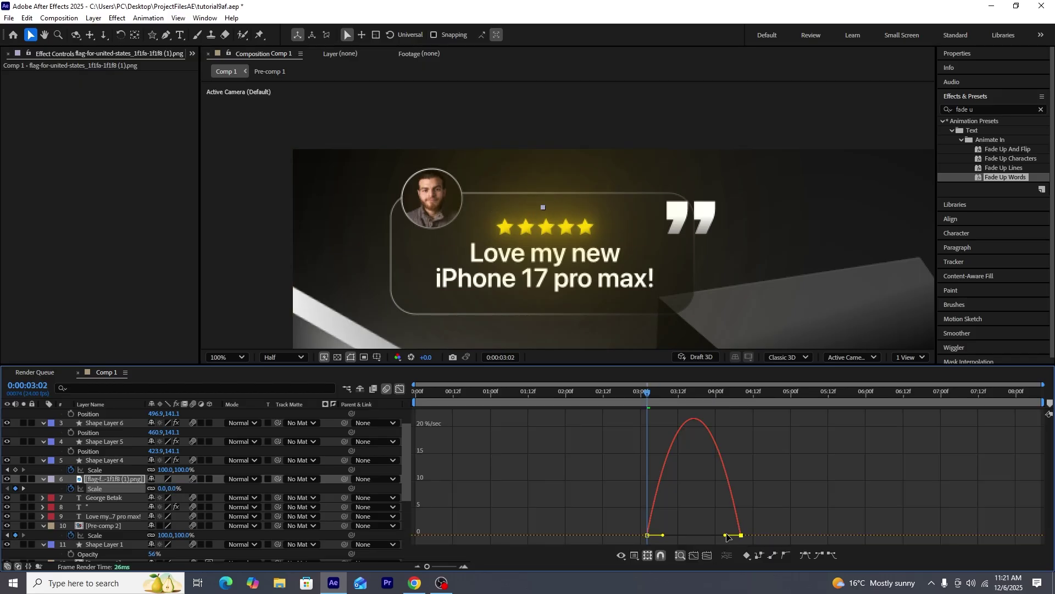
{"action": "left_click_drag", "start_coordinate": [725, 535], "coordinate": [694, 535]}
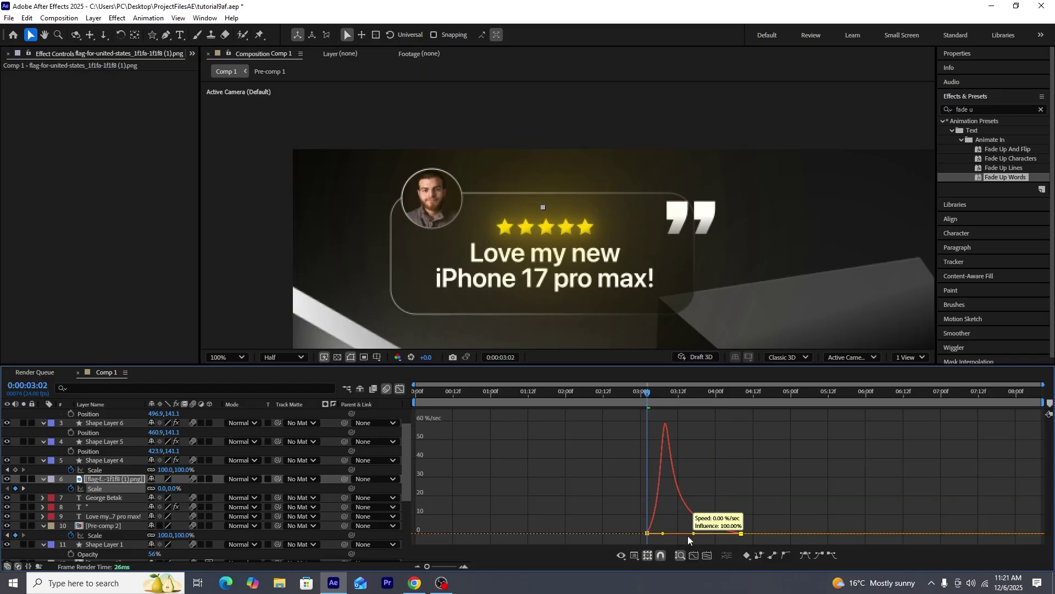
{"action": "key", "text": "space"}
{"action": "key", "text": "space"}
- Animate the quotation mark with eased keyframes from X 807 and 0% opacity at 0:00:03:15 to X 724 and 100% opacity, and preview it
{"action": "left_click", "coordinate": [101, 534]}
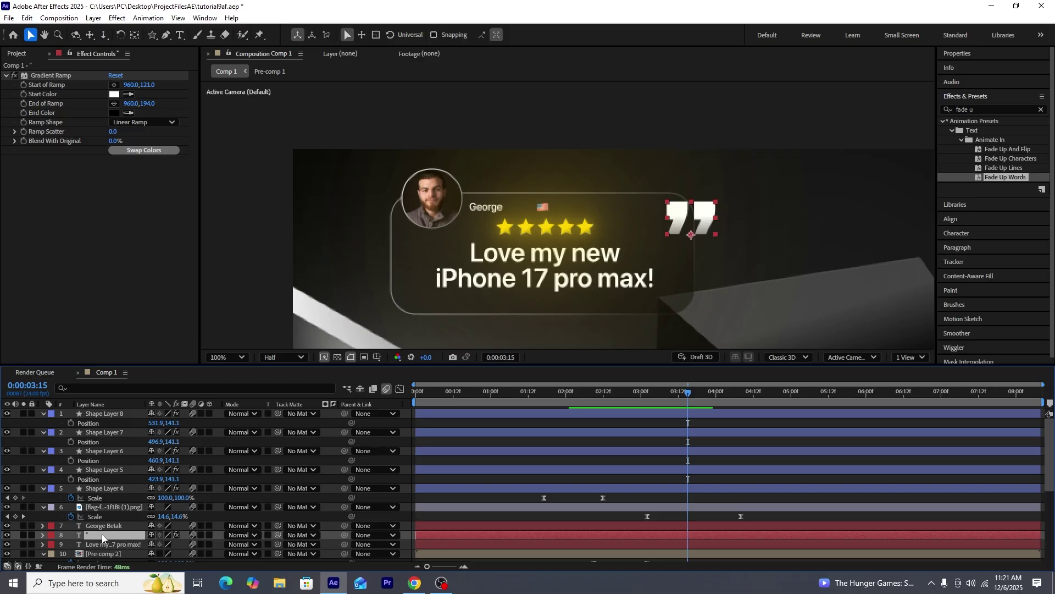
{"action": "key", "text": "p"}
{"action": "left_click", "coordinate": [70, 544]}
{"action": "key", "text": "alt+shift+t"}
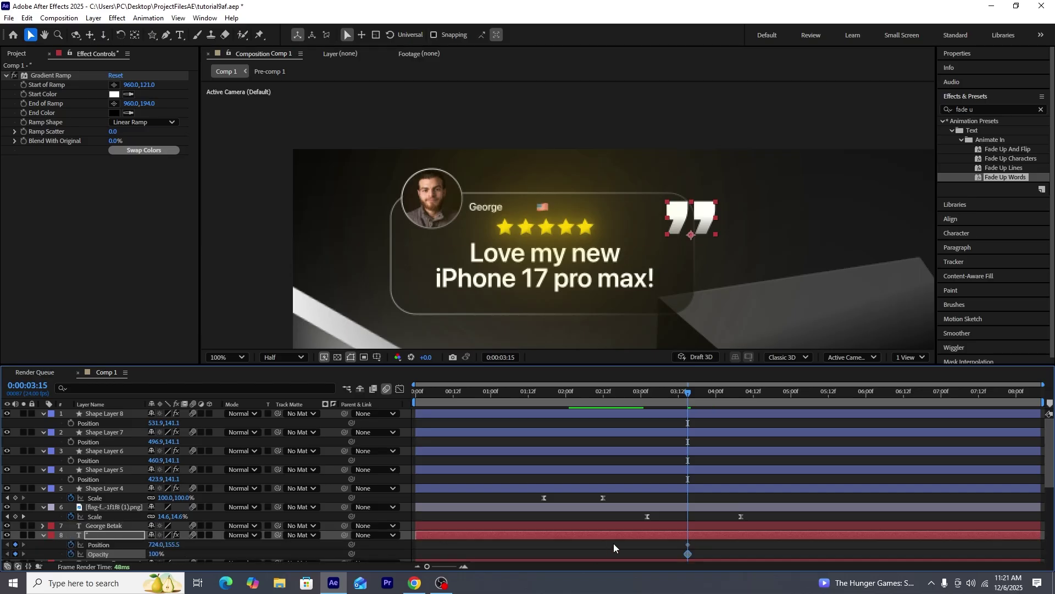
{"action": "left_click_drag", "start_coordinate": [694, 549], "coordinate": [684, 555]}
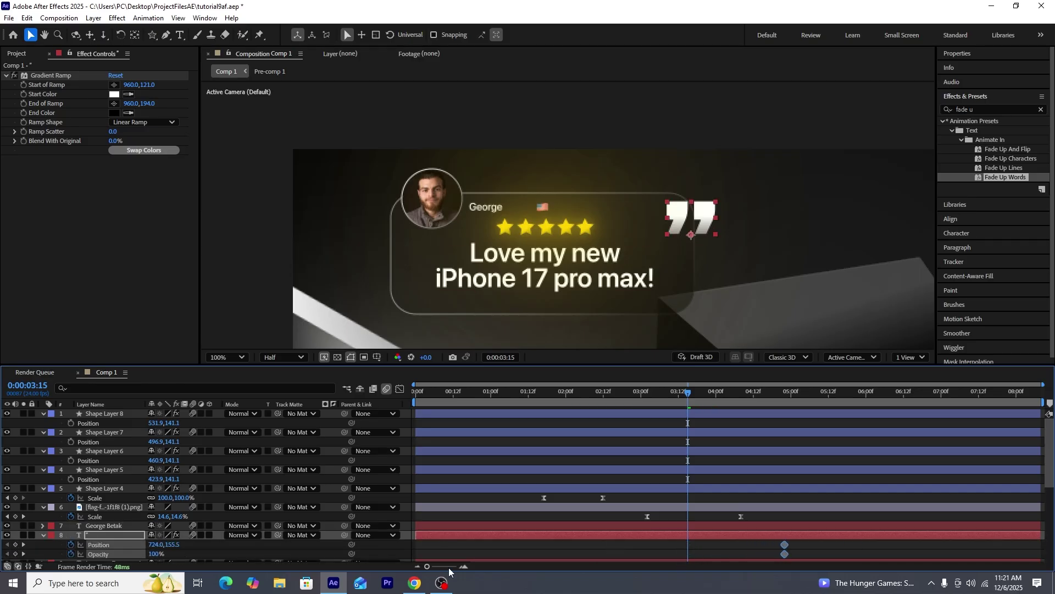
{"action": "left_click_drag", "start_coordinate": [158, 545], "coordinate": [33, 558]}
{"action": "left_click_drag", "start_coordinate": [820, 540], "coordinate": [662, 570]}
{"action": "key", "text": "F9"}
{"action": "left_click_drag", "start_coordinate": [583, 397], "coordinate": [525, 397]}
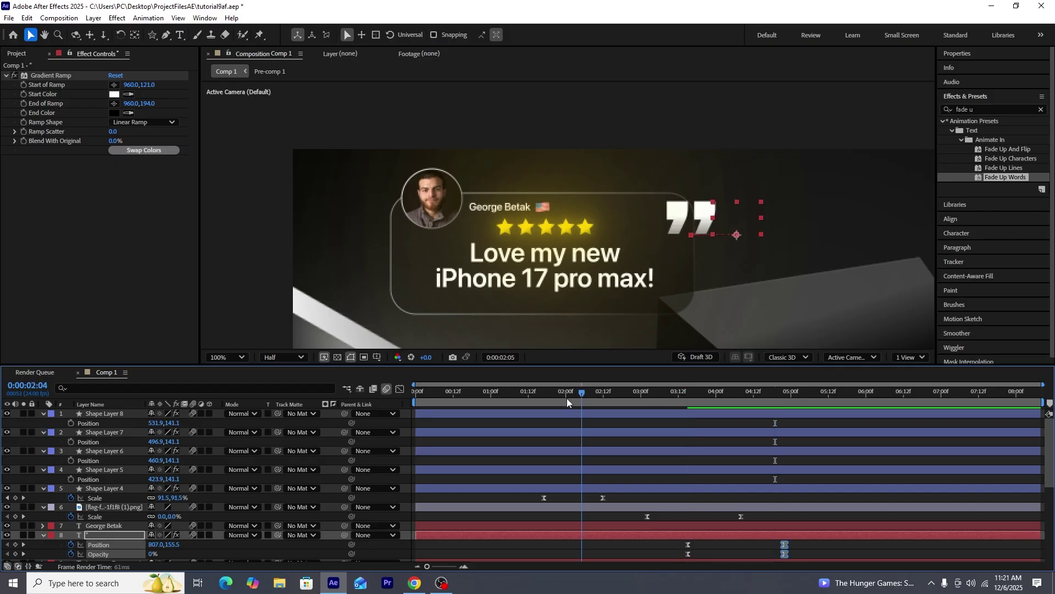
{"action": "key", "text": "space"}
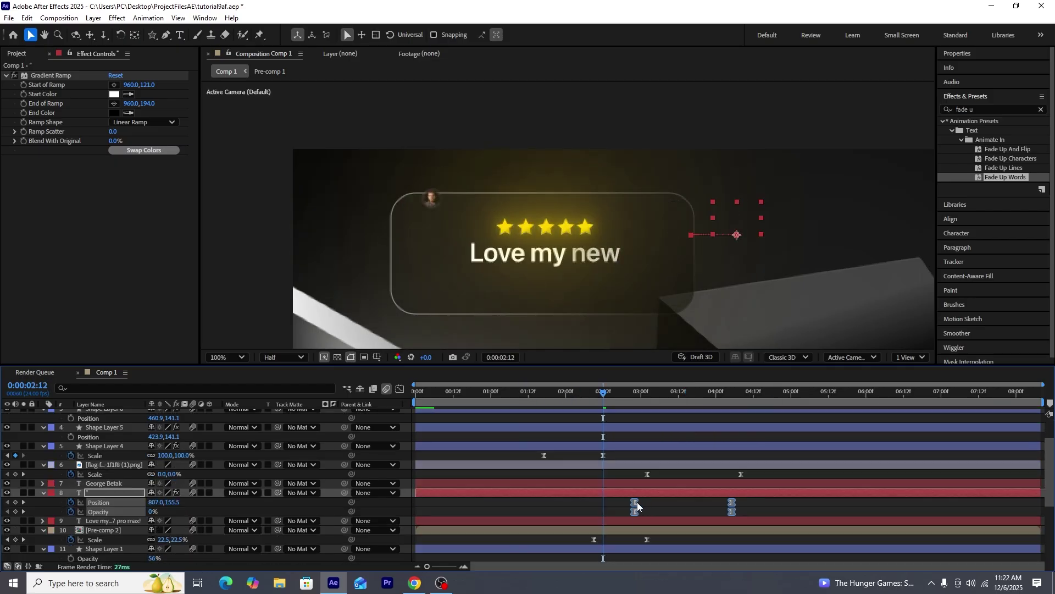
- Shift the quotation mark's keyframes and the reviewer name's fade-up keyframes earlier in the timeline
{"action": "scroll", "coordinate": [638, 502], "scroll_direction": "up", "scroll_amount": 2}
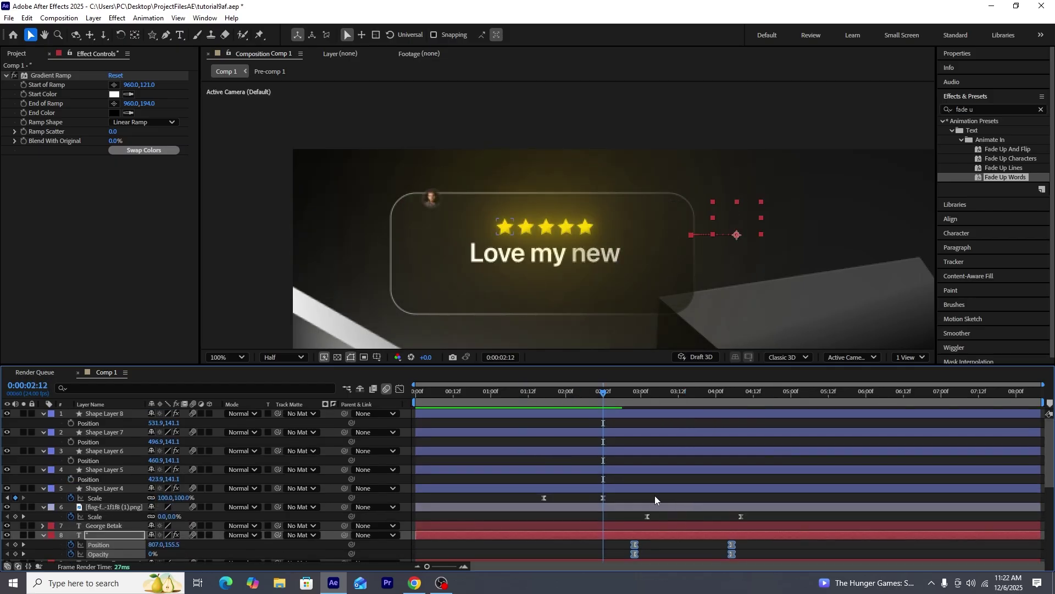
{"action": "left_click", "coordinate": [115, 526]}
{"action": "key", "text": "u"}
{"action": "left_click_drag", "start_coordinate": [748, 535], "coordinate": [644, 553]}
{"action": "left_click_drag", "start_coordinate": [648, 545], "coordinate": [609, 549]}
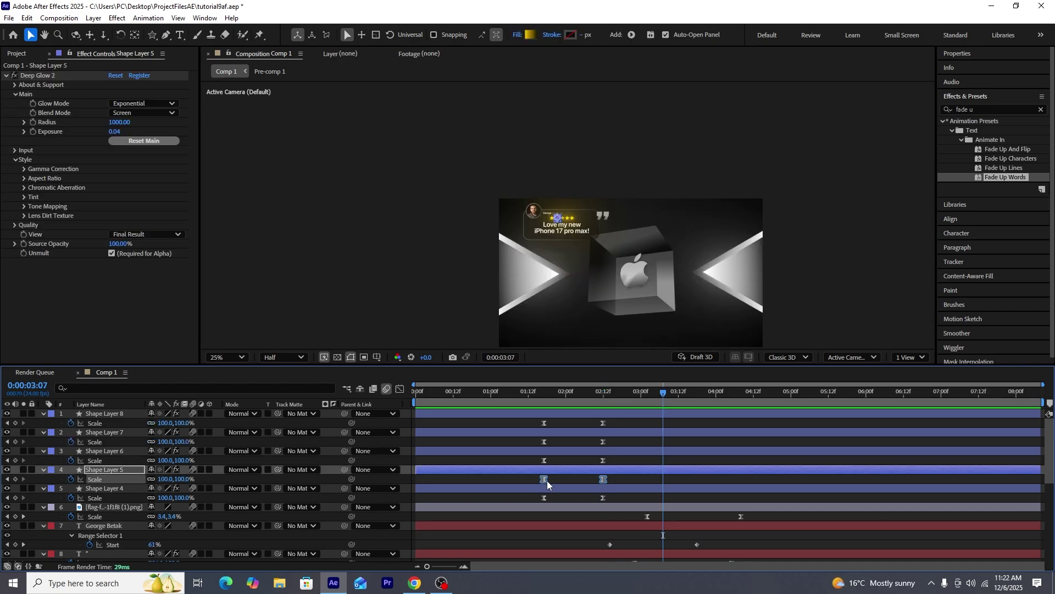
- Stagger the copied star layers' scale keyframes so the stars pop in one after another
{"action": "left_click", "coordinate": [545, 461]}
{"action": "left_click", "coordinate": [603, 459], "text": "shift"}
{"action": "left_click_drag", "start_coordinate": [603, 459], "coordinate": [619, 466]}
{"action": "left_click", "coordinate": [542, 442]}
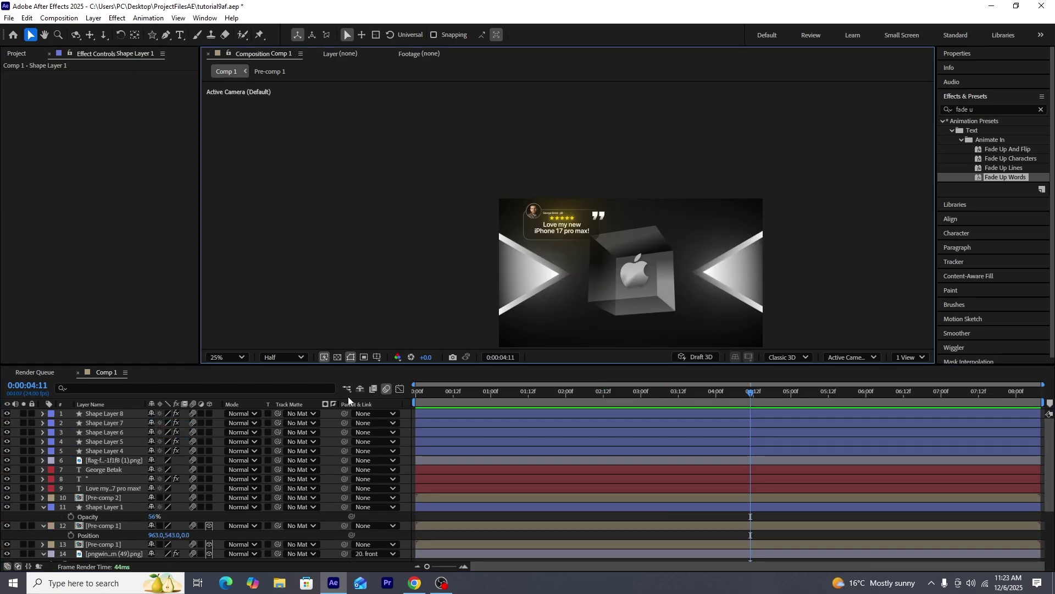
- Duplicate the card's background shape layer and set the copy's fill to None, keeping its 2 px stroke
{"action": "left_click", "coordinate": [113, 507]}
{"action": "key", "text": "ctrl+d"}
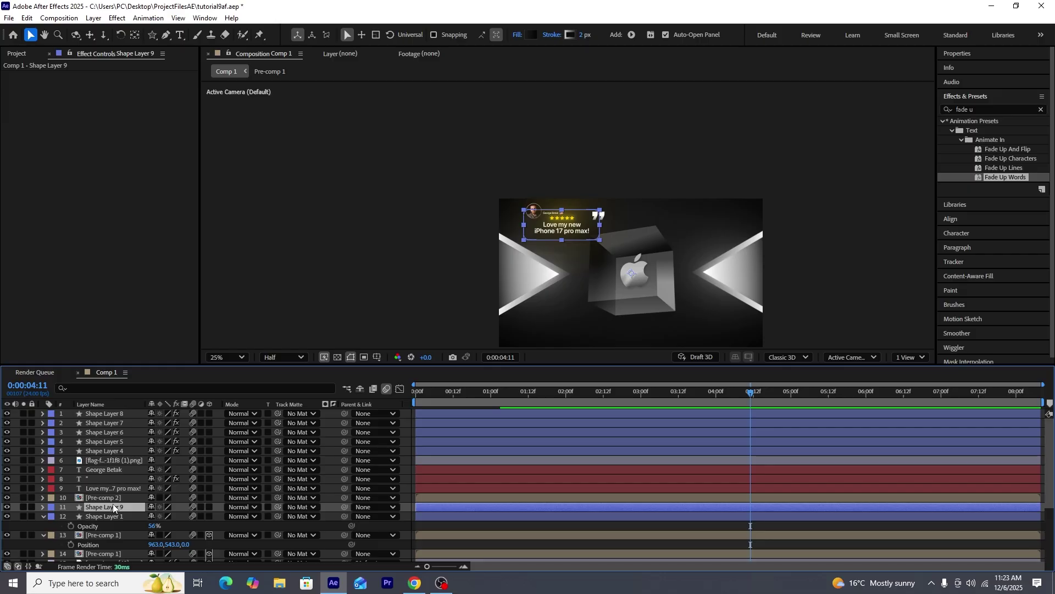
{"action": "left_click", "coordinate": [516, 35]}
{"action": "left_click", "coordinate": [469, 262]}
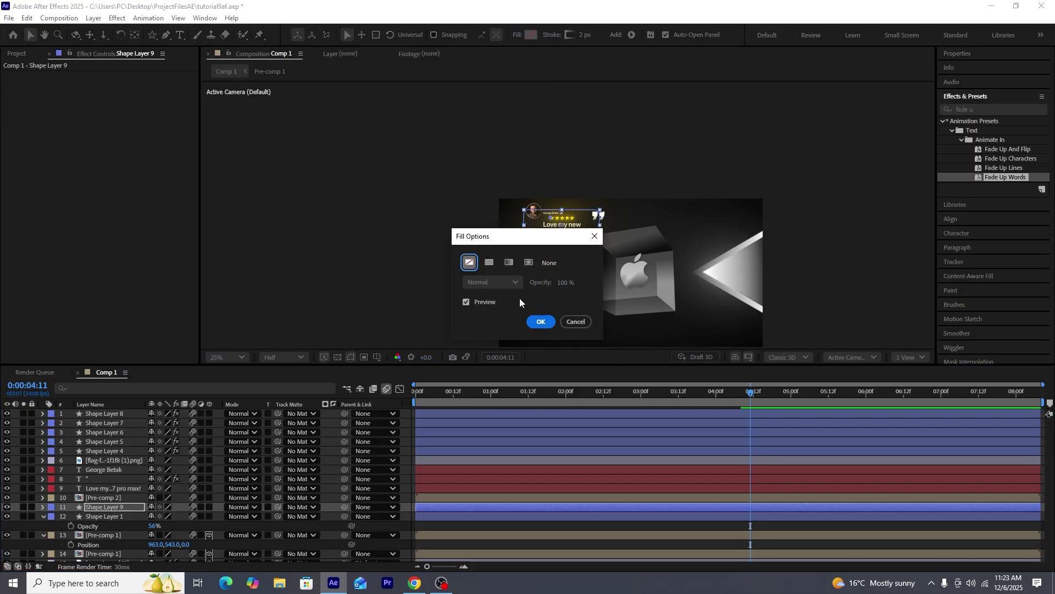
{"action": "left_click", "coordinate": [540, 321]}
{"action": "left_click", "coordinate": [553, 35]}
{"action": "left_click", "coordinate": [539, 321]}
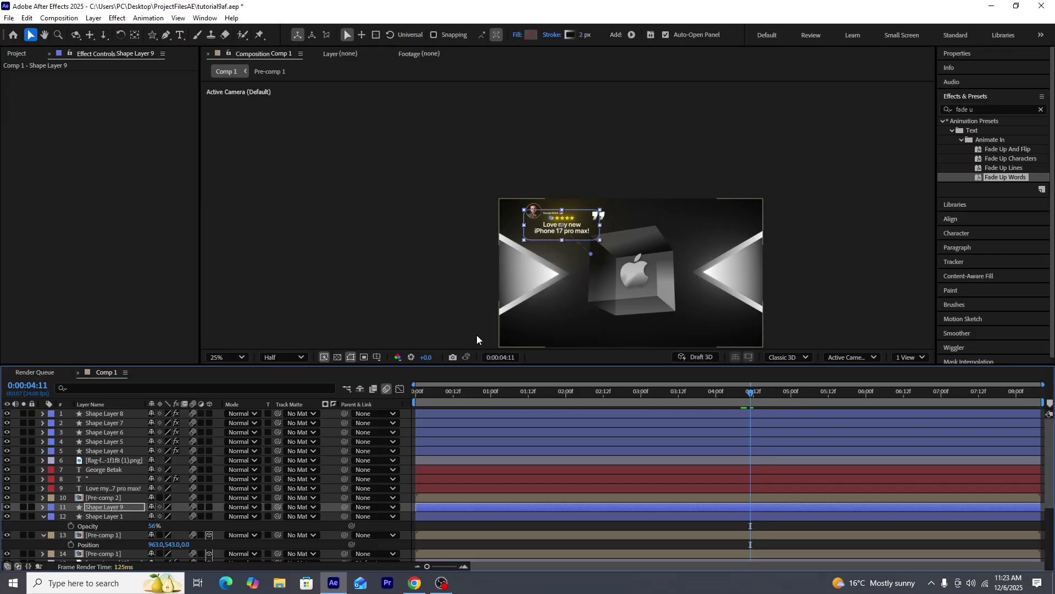
- Reveal the outline copy's opacity and remove the stroke from the original card shape
{"action": "key", "text": "t"}
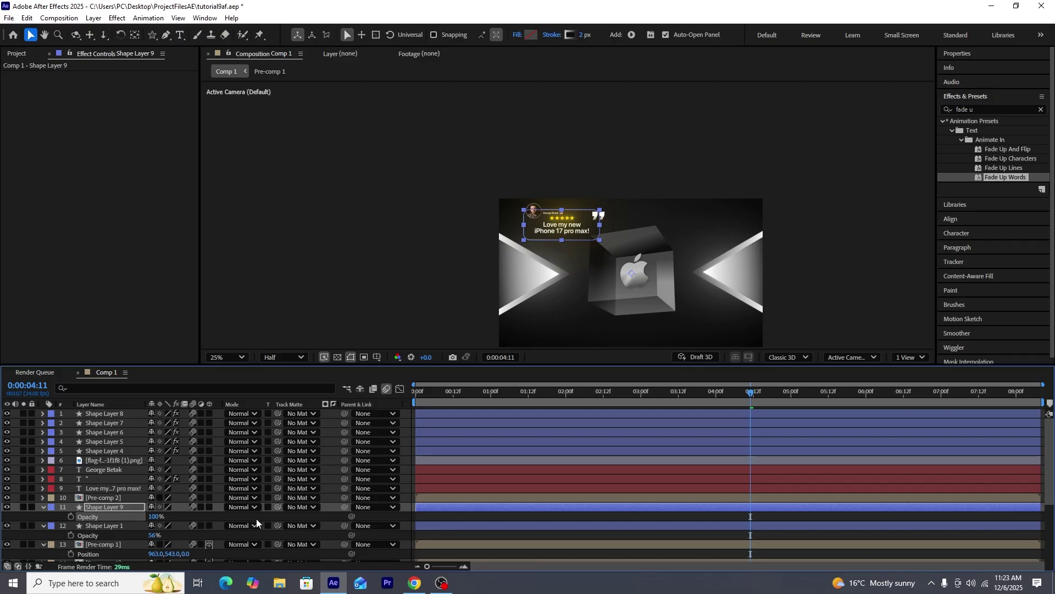
{"action": "left_click", "coordinate": [100, 528]}
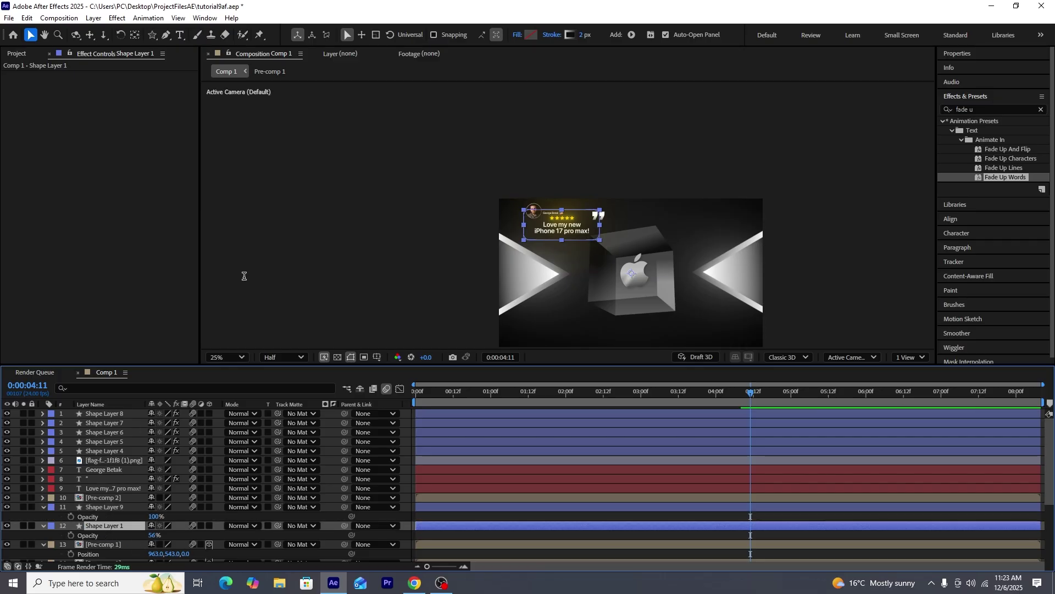
{"action": "left_click", "coordinate": [554, 37]}
{"action": "left_click", "coordinate": [542, 321]}
{"action": "left_click", "coordinate": [427, 229]}
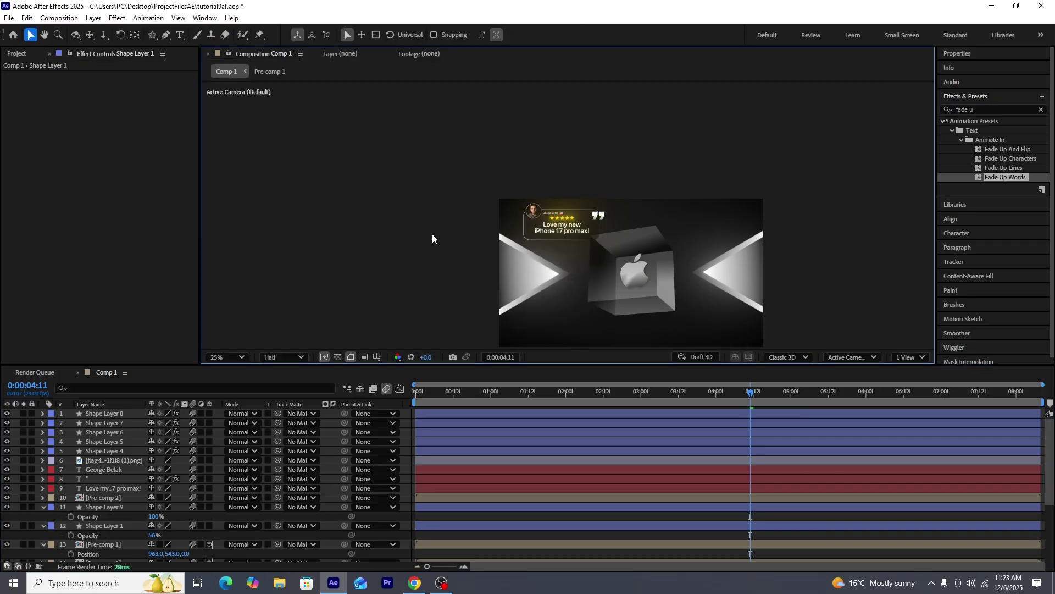
- Pre-compose all review card layers, moving all attributes into the new composition Pre-comp 3
{"action": "scroll", "coordinate": [479, 261], "scroll_direction": "up", "scroll_amount": 2}
{"action": "right_click", "coordinate": [480, 261]}
{"action": "left_click", "coordinate": [494, 335]}
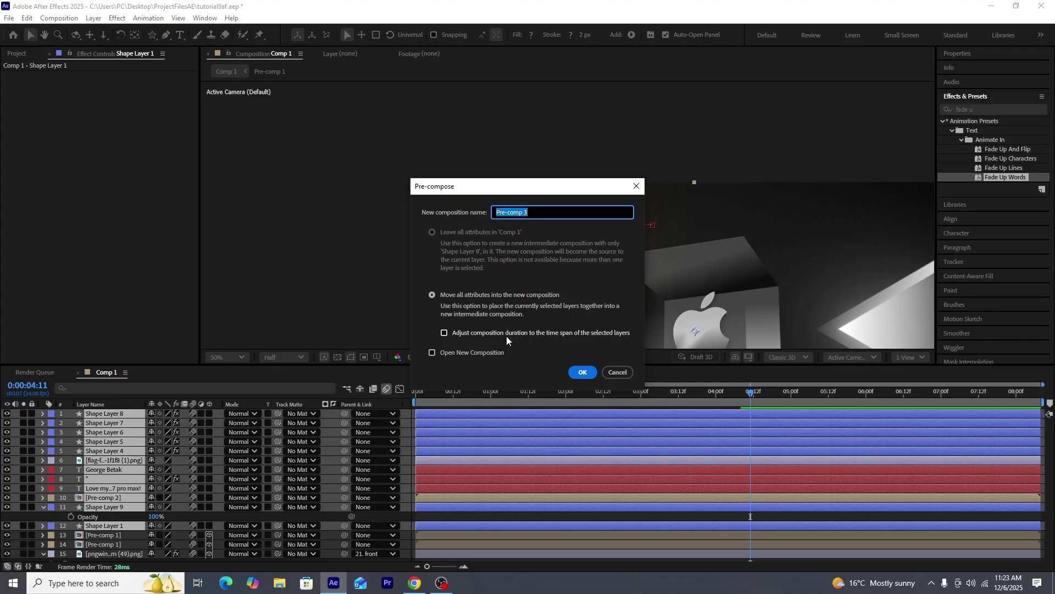
{"action": "left_click", "coordinate": [583, 371]}
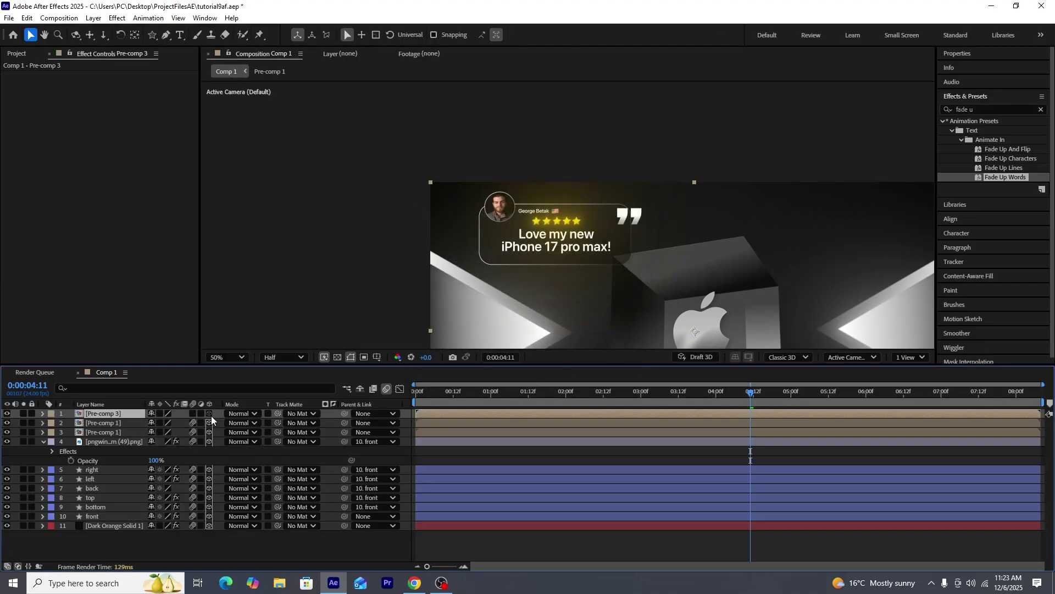
- Make the review card pre-comp a 3D layer and rename it review 1
{"action": "right_click", "coordinate": [113, 413]}
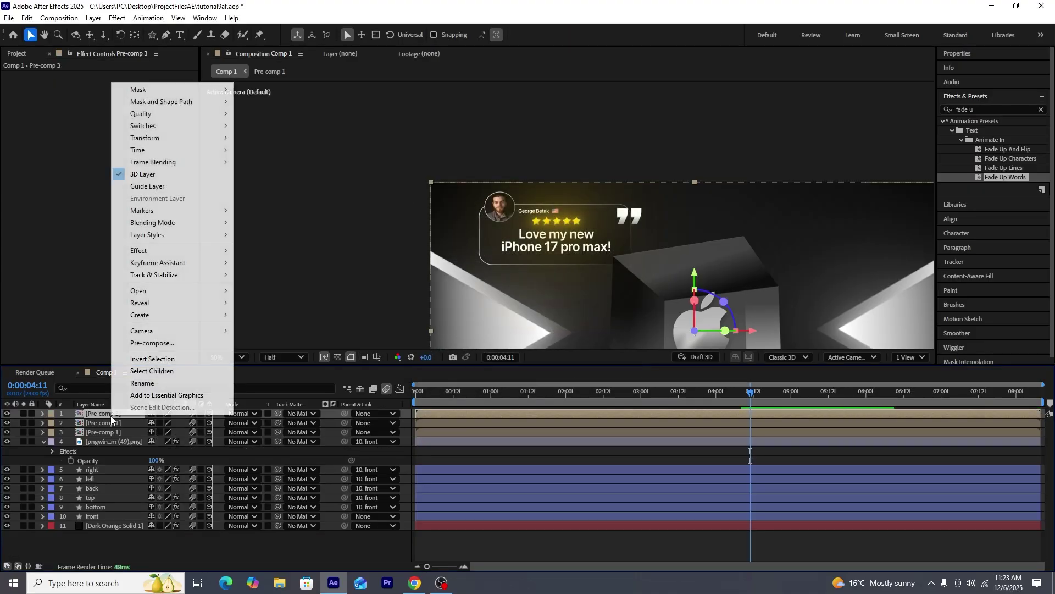
{"action": "left_click", "coordinate": [142, 383]}
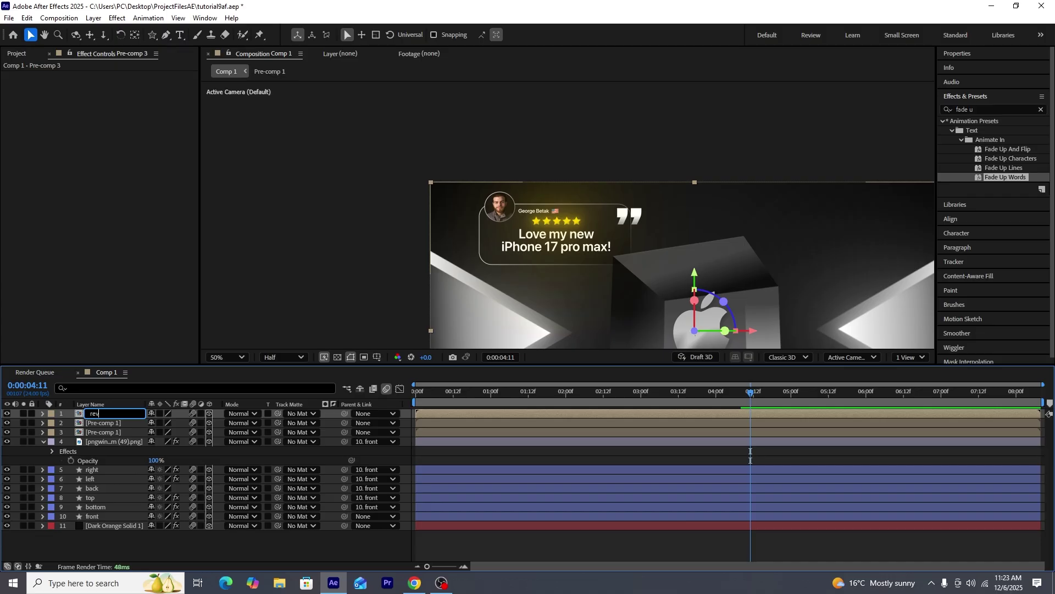
{"action": "type", "text": "review 1"}
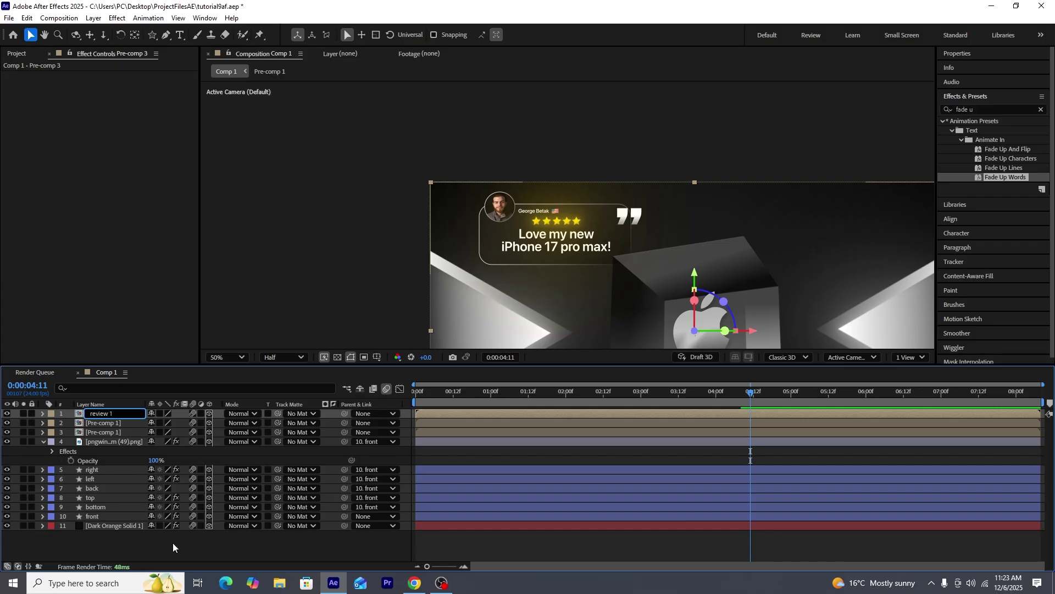
{"action": "left_click", "coordinate": [161, 554]}
- Rename the two light triangle pre-comps as triangle 2 and triangle 1, from the upper layer down
{"action": "left_click", "coordinate": [111, 424]}
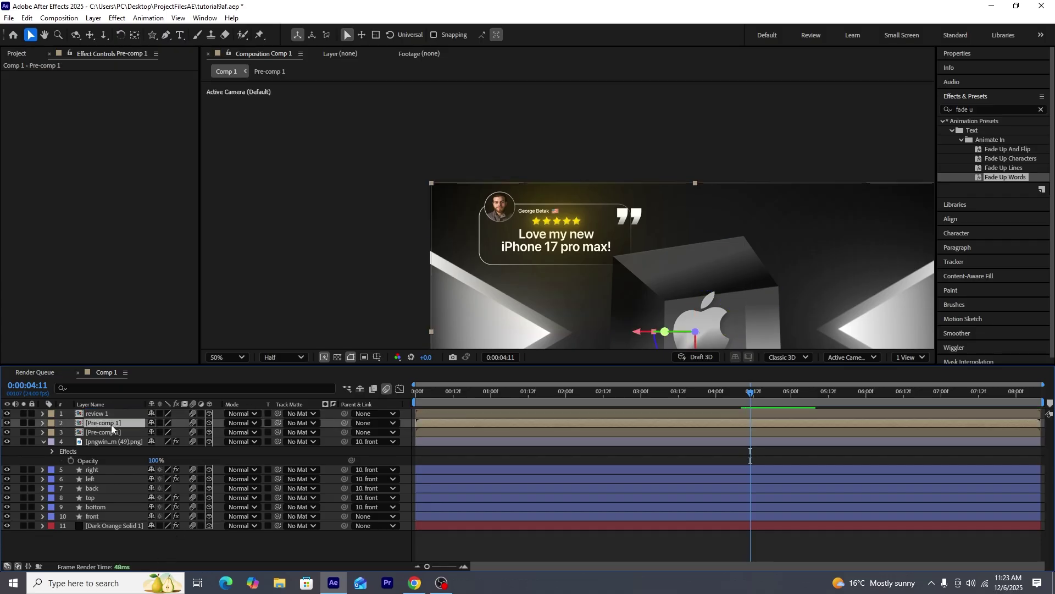
{"action": "right_click", "coordinate": [107, 432]}
{"action": "left_click", "coordinate": [151, 403]}
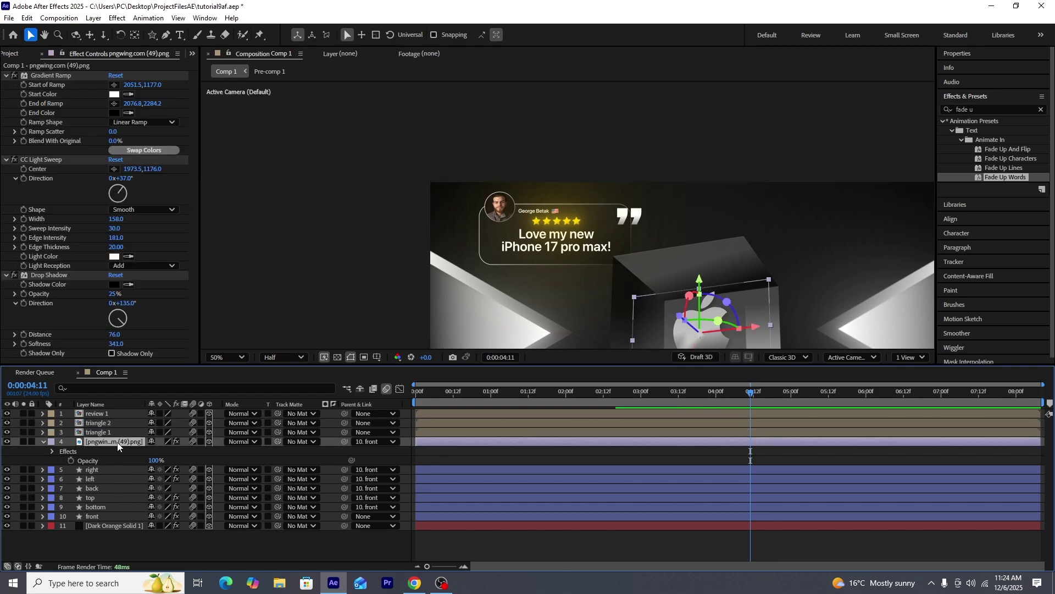
- Rename the Apple logo image layer as apple logo
{"action": "right_click", "coordinate": [115, 443]}
{"action": "left_click", "coordinate": [138, 410]}
{"action": "type", "text": "apple logo"}
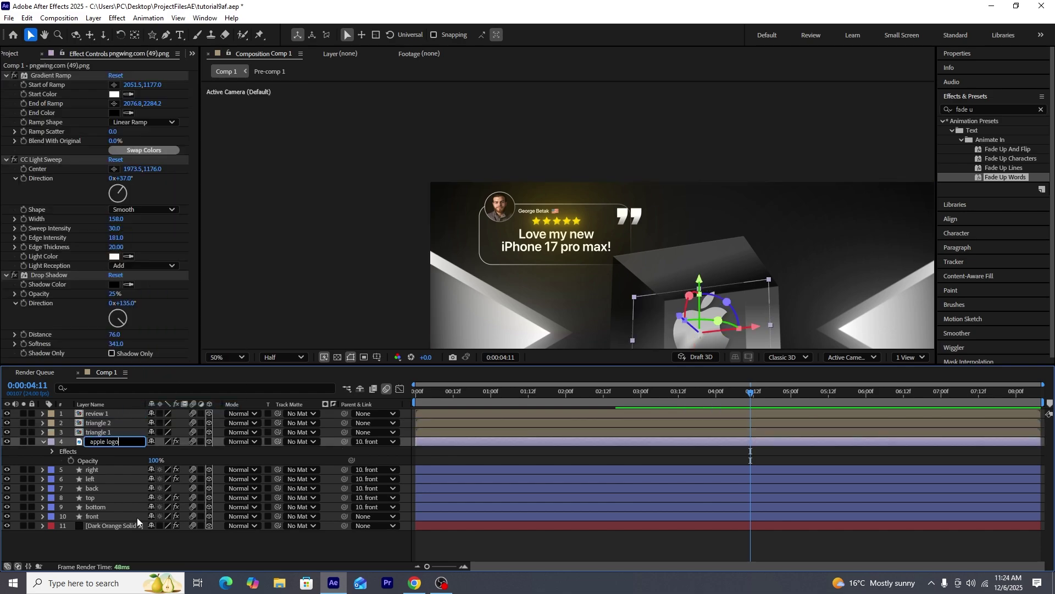
{"action": "left_click", "coordinate": [137, 541]}
- Move the review 1 layer's anchor point onto the centre of its card and tilt the card slightly in 3D
{"action": "mouse_move", "coordinate": [162, 441]}
{"action": "left_mouse_down"}
{"action": "mouse_move", "coordinate": [171, 441]}
{"action": "mouse_move", "coordinate": [137, 439]}
{"action": "mouse_move", "coordinate": [154, 442]}
{"action": "left_mouse_up"}
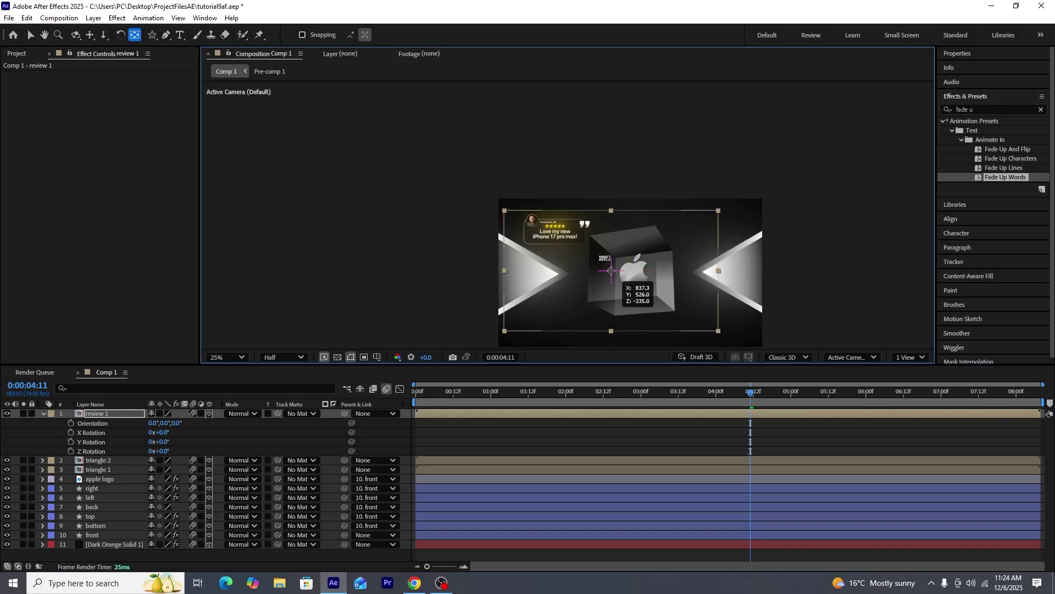
{"action": "left_click_drag", "start_coordinate": [611, 271], "coordinate": [554, 231]}
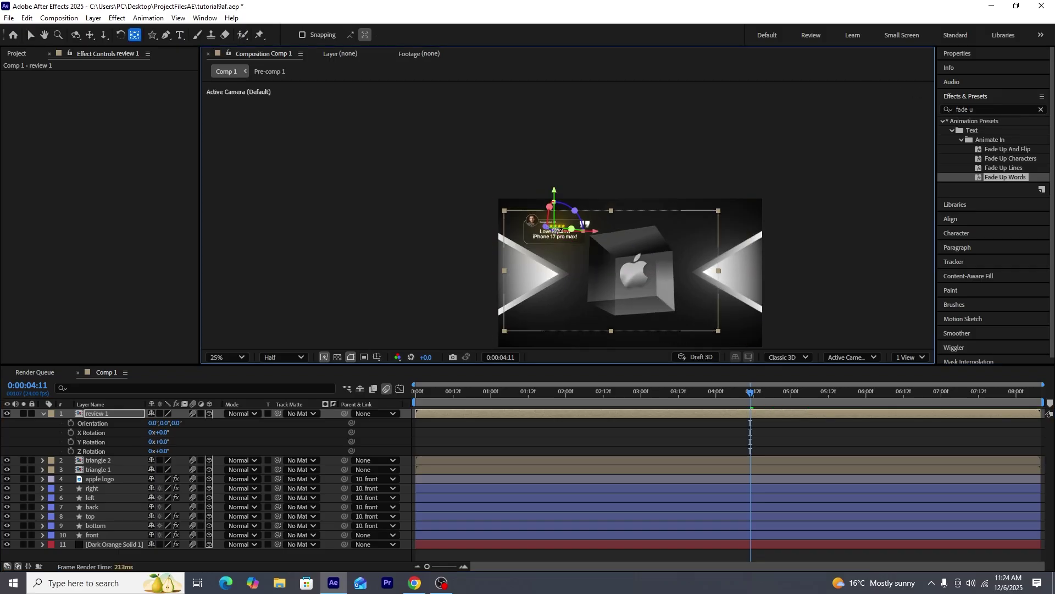
{"action": "left_click", "coordinate": [31, 34]}
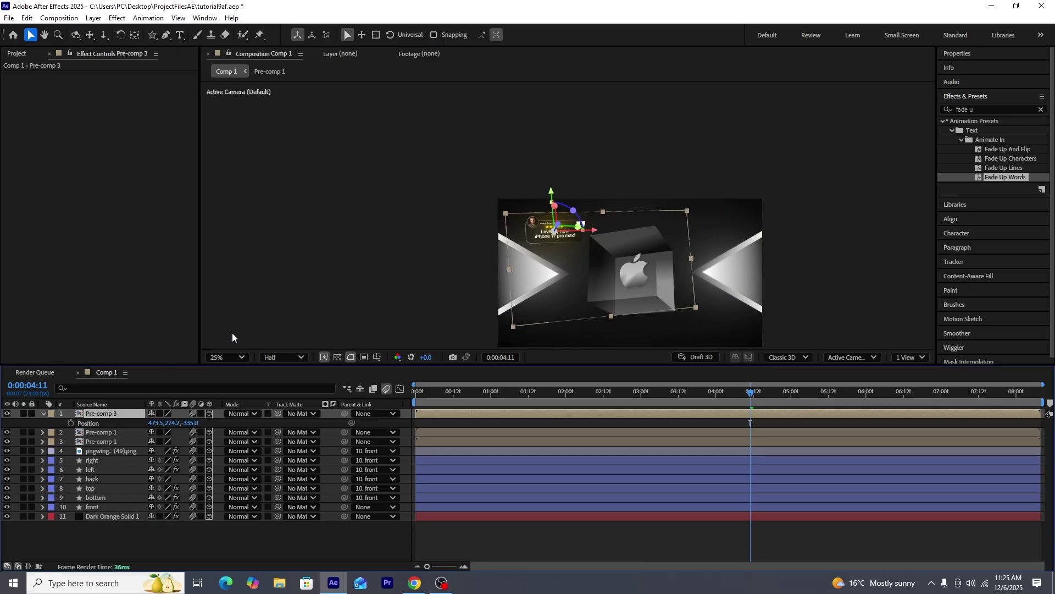
{"action": "left_click", "coordinate": [345, 198]}
{"action": "key", "text": "period"}
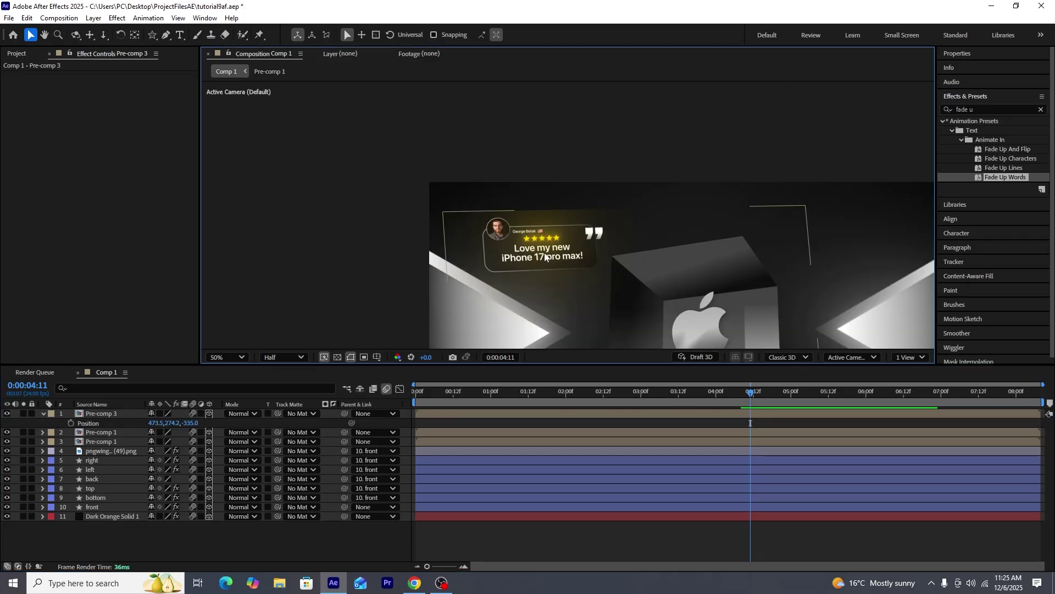
{"action": "left_click", "coordinate": [547, 251]}
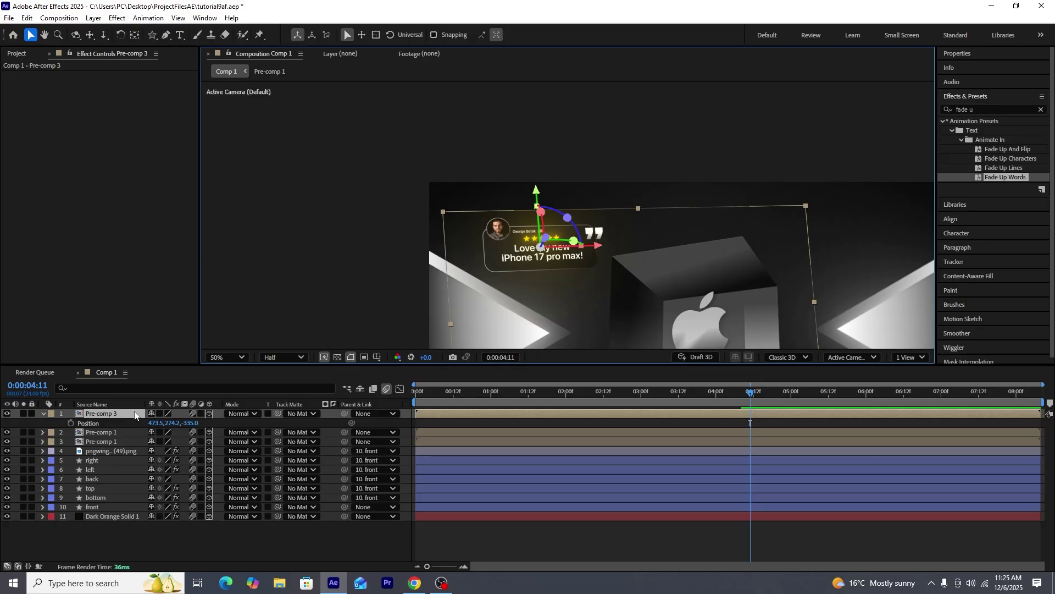
- Open the review card pre-comp and enlarge its composition size to 2401 × 1718 px
{"action": "double_click", "coordinate": [125, 416]}
{"action": "key", "text": "comma"}
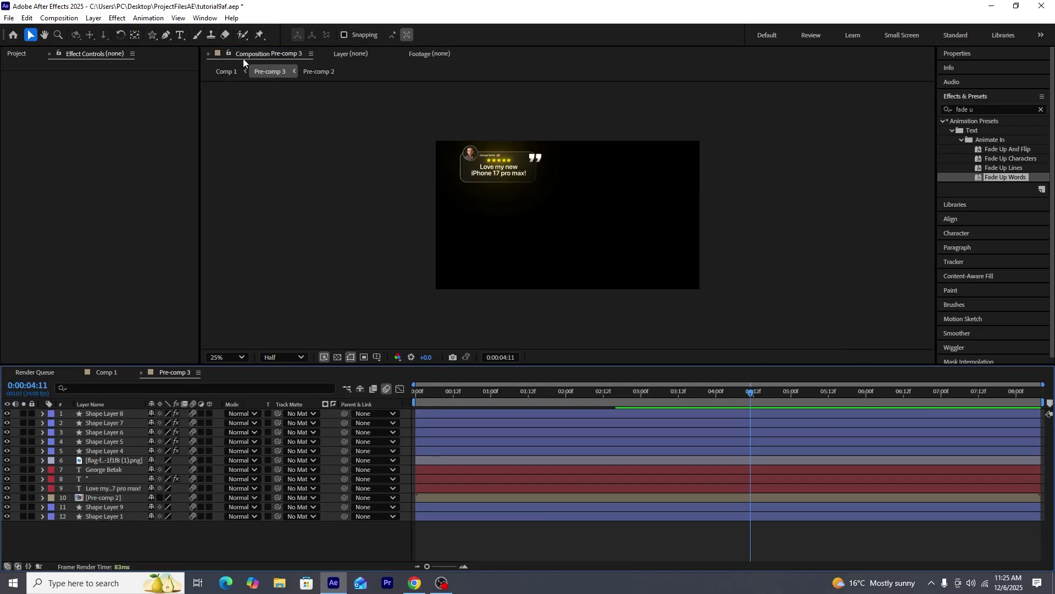
{"action": "left_click", "coordinate": [59, 17]}
{"action": "left_click", "coordinate": [77, 44]}
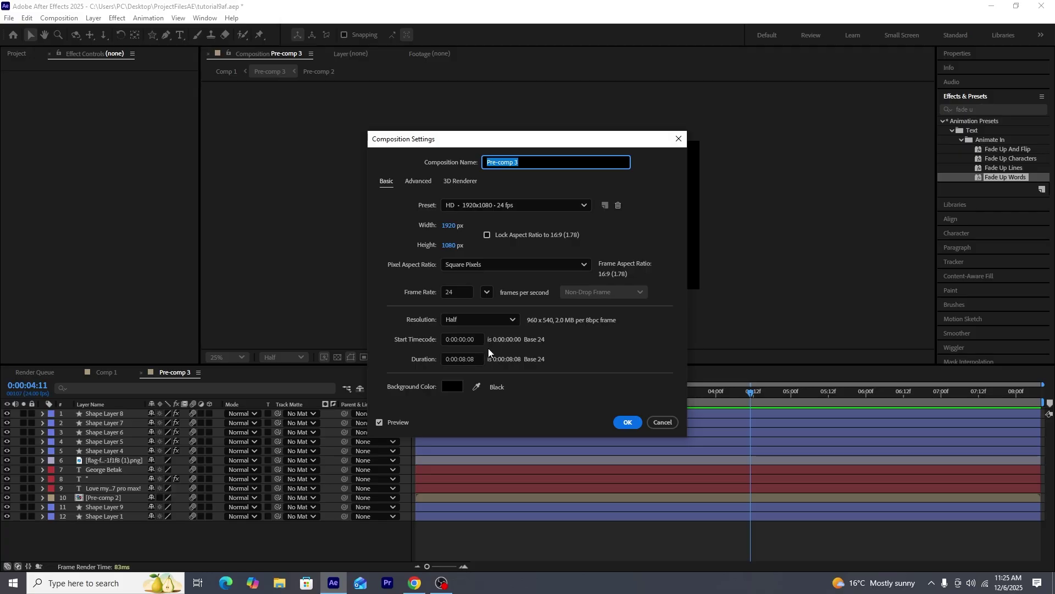
{"action": "left_click", "coordinate": [463, 358]}
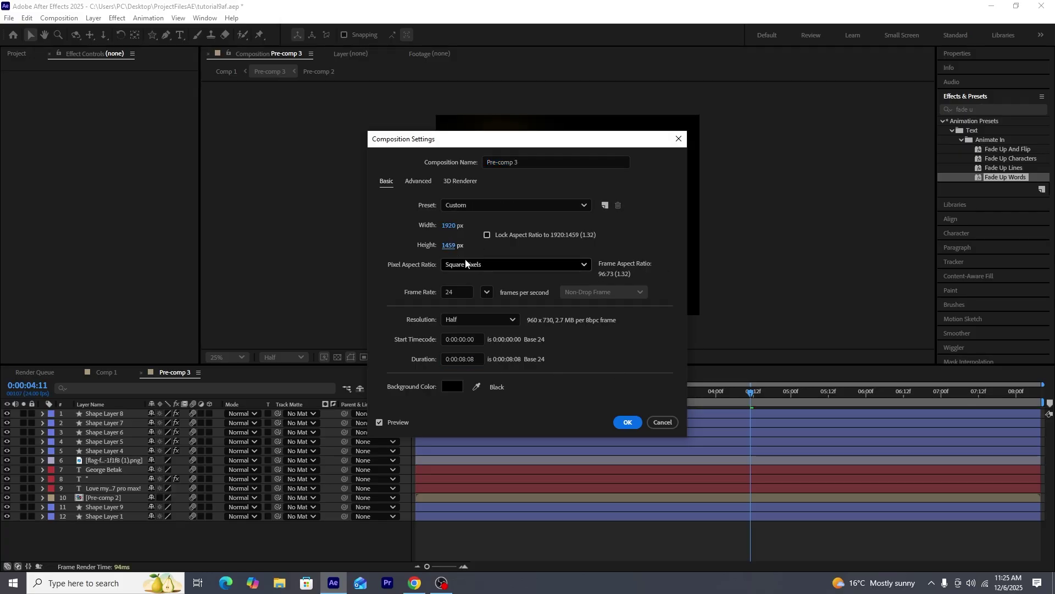
{"action": "key", "text": "Return"}
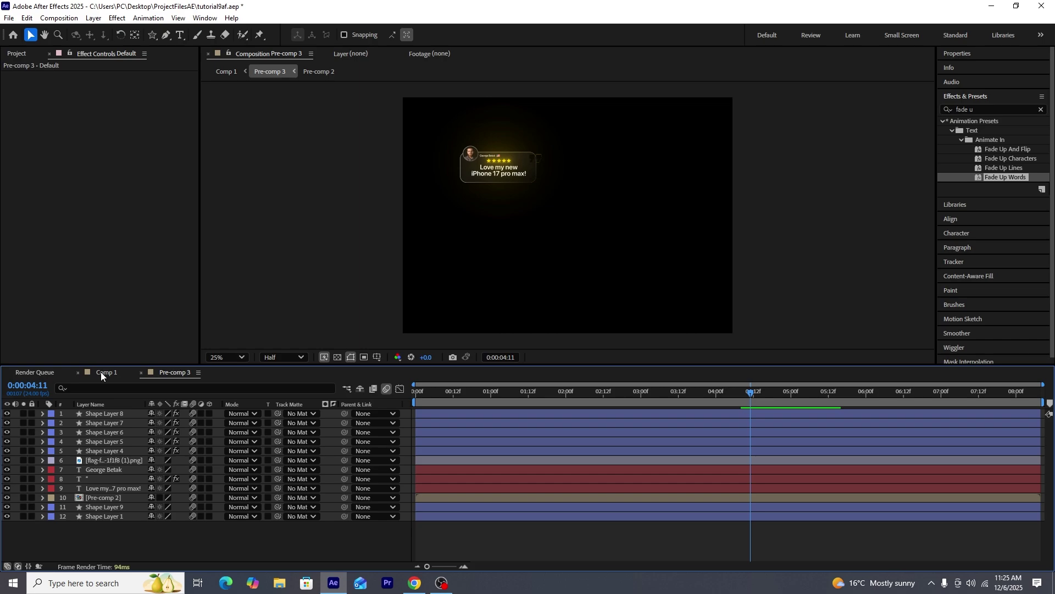
- Return to Comp 1, reposition the review card to 480.6, 246.2, -335.0 and preview the animation
{"action": "left_click", "coordinate": [102, 372]}
{"action": "key", "text": "y"}
{"action": "left_click_drag", "start_coordinate": [554, 231], "coordinate": [569, 250]}
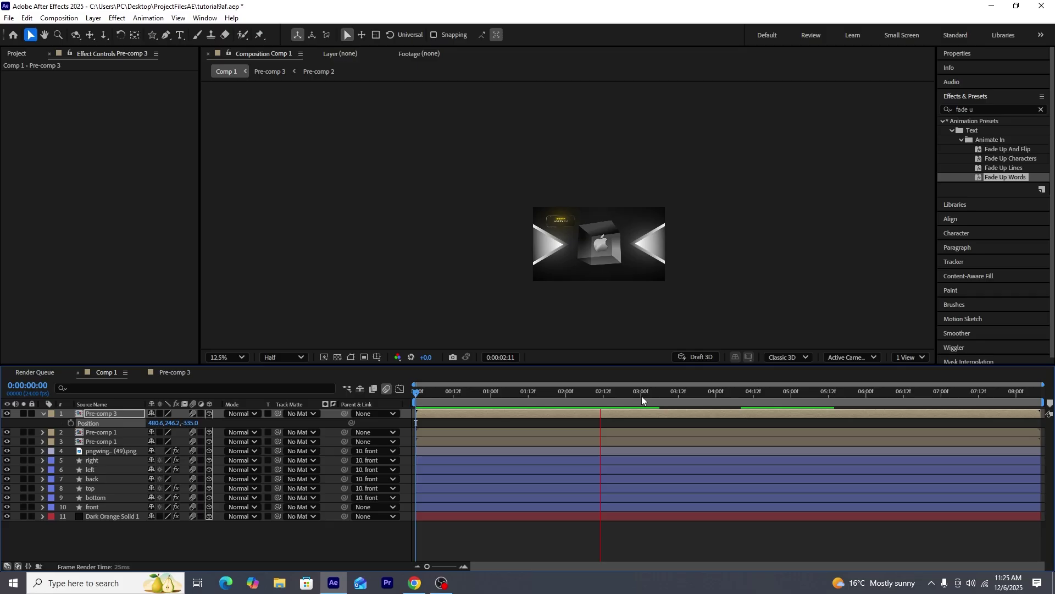
{"action": "key", "text": "space"}
{"action": "key", "text": "space"}
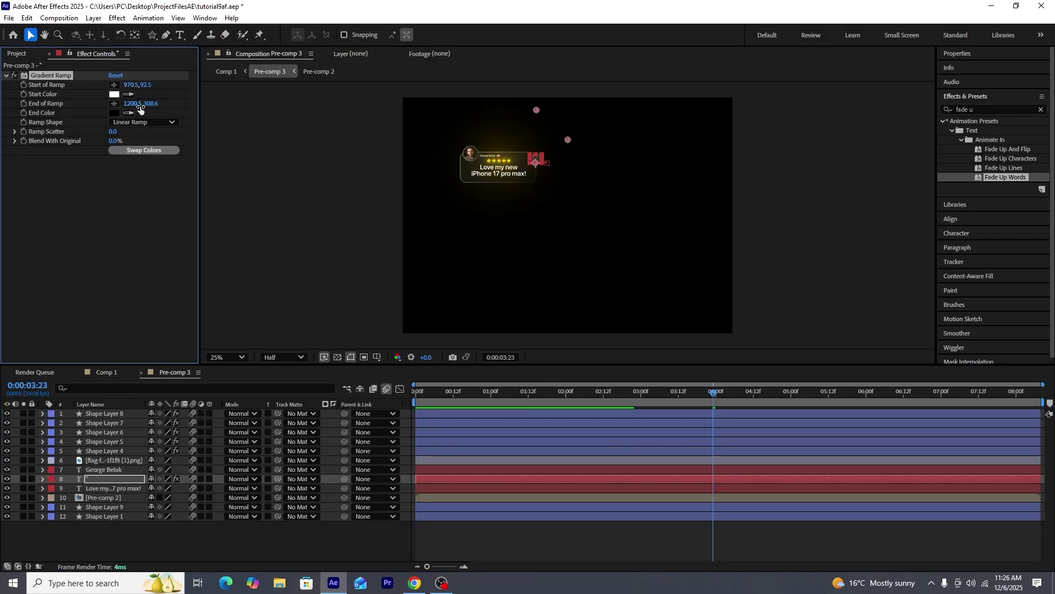
- Set the quotation mark's Gradient Ramp start to 970.5, 395.5 and its end to 1012.5, 678.6
{"action": "left_click_drag", "start_coordinate": [140, 109], "coordinate": [77, 104]}
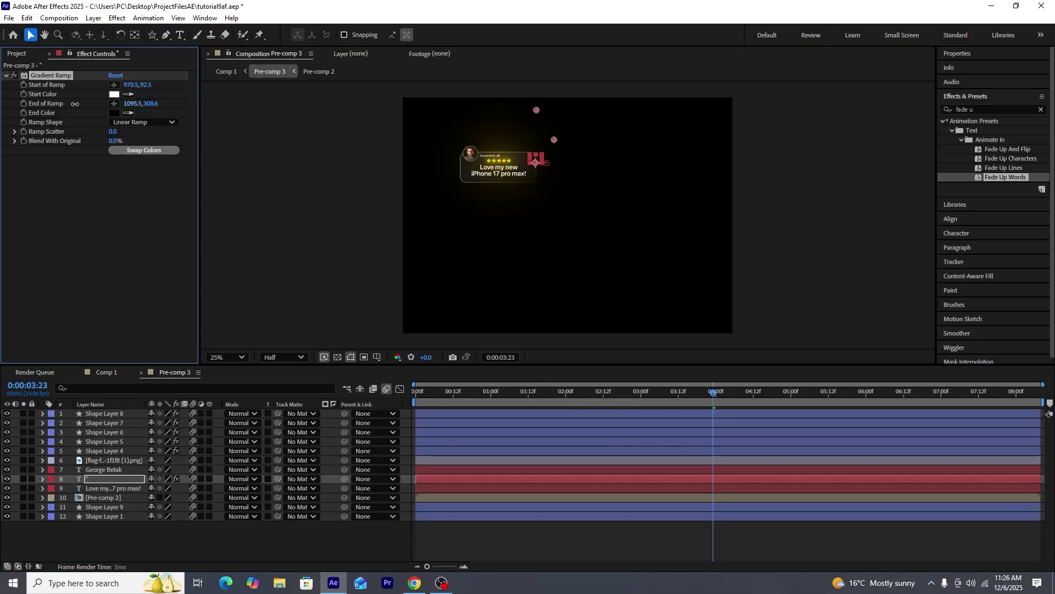
{"action": "left_click_drag", "start_coordinate": [148, 84], "coordinate": [316, 141]}
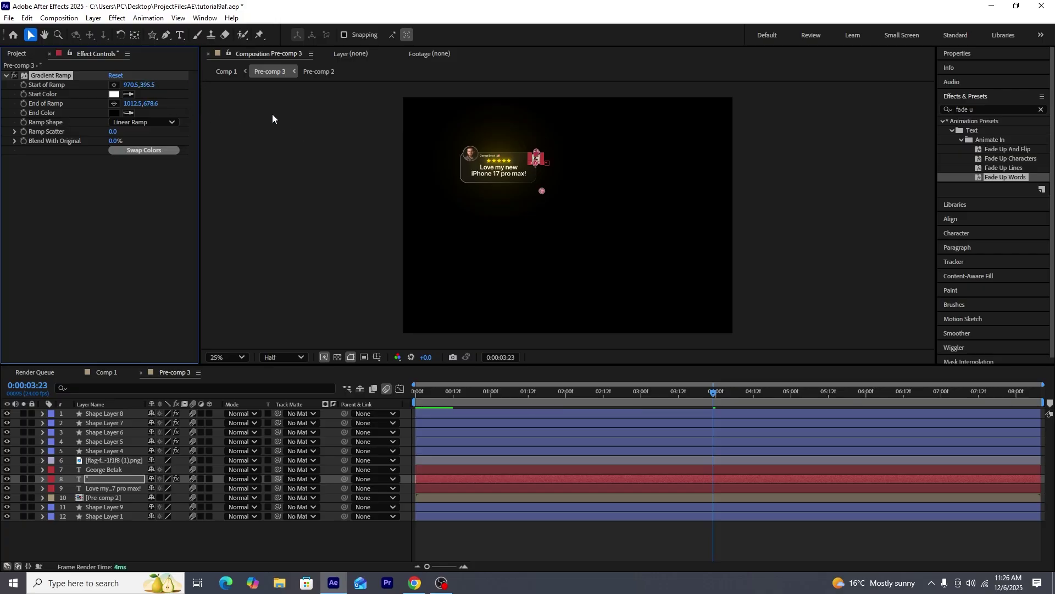
{"action": "left_click", "coordinate": [909, 224]}
- Keyframe review 1 from Y position 147.2 and 0% opacity at 0:00:01:13 to Y 246.2 and 100% opacity about one second on
{"action": "left_click", "coordinate": [71, 427]}
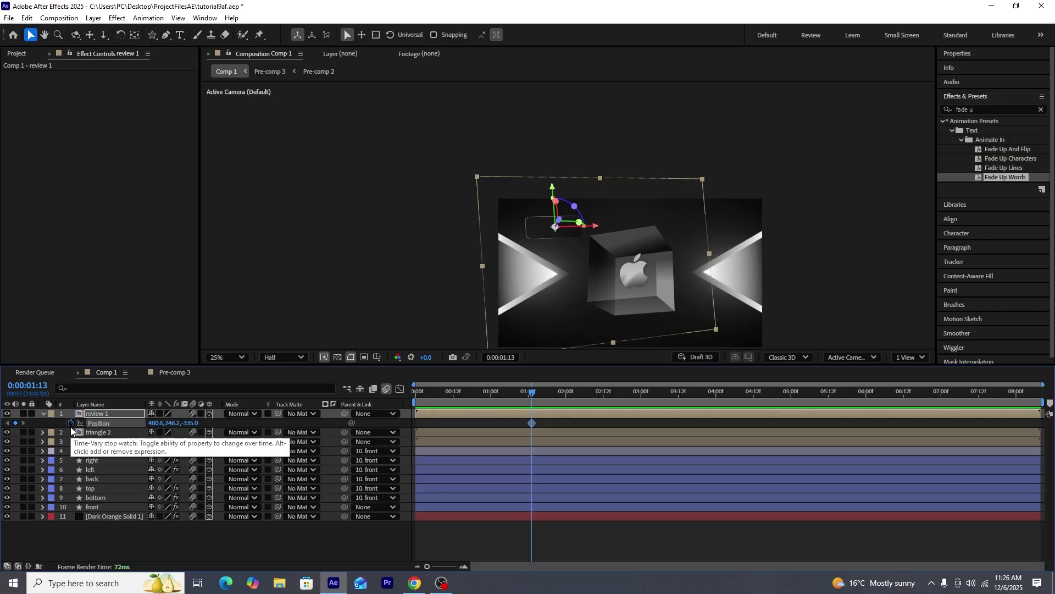
{"action": "key", "text": "t"}
{"action": "key", "text": "shift+p"}
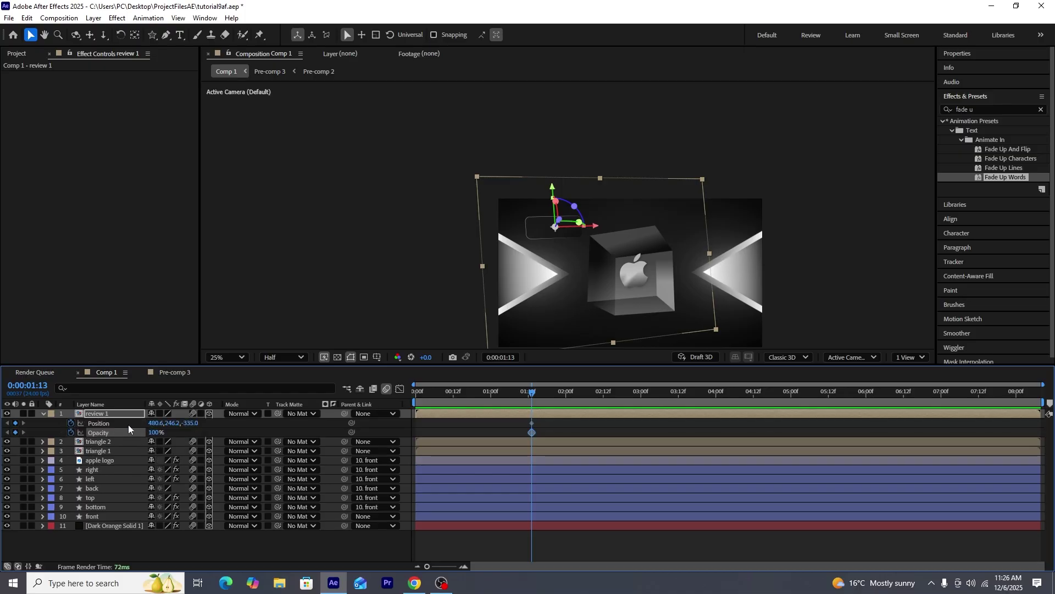
{"action": "left_click_drag", "start_coordinate": [546, 422], "coordinate": [620, 423]}
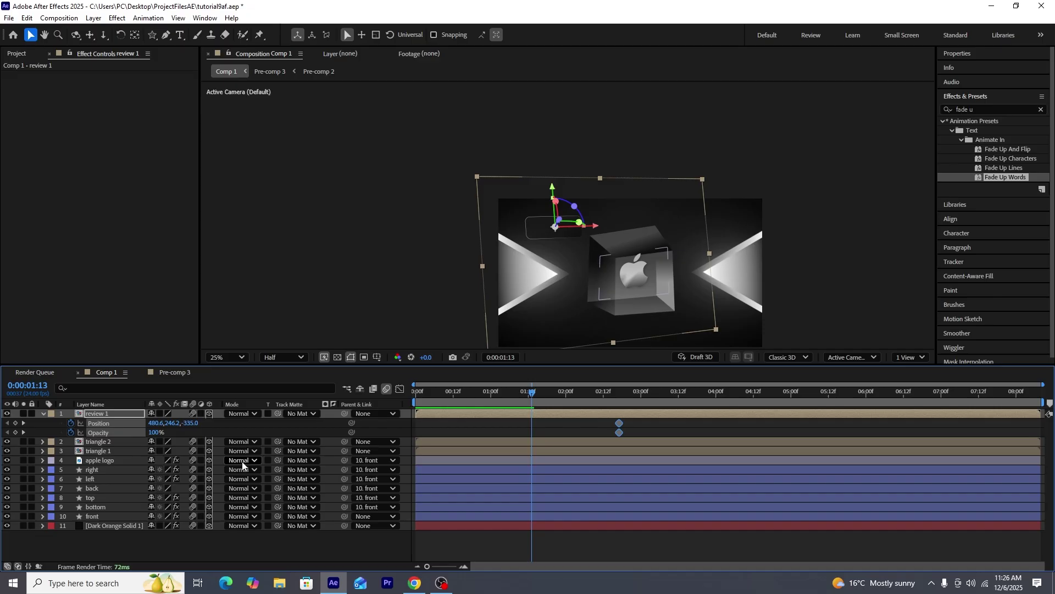
{"action": "left_click_drag", "start_coordinate": [171, 423], "coordinate": [94, 433]}
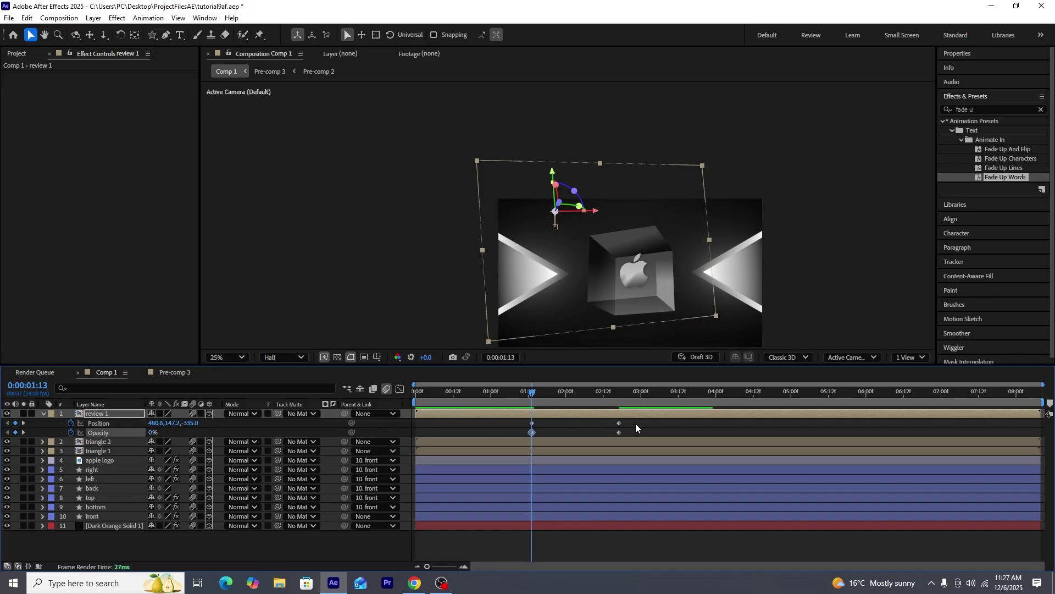
- Apply Easy Ease to review 1's position and opacity keyframes, adjust their graph curve and preview the motion
{"action": "left_click_drag", "start_coordinate": [636, 423], "coordinate": [494, 440]}
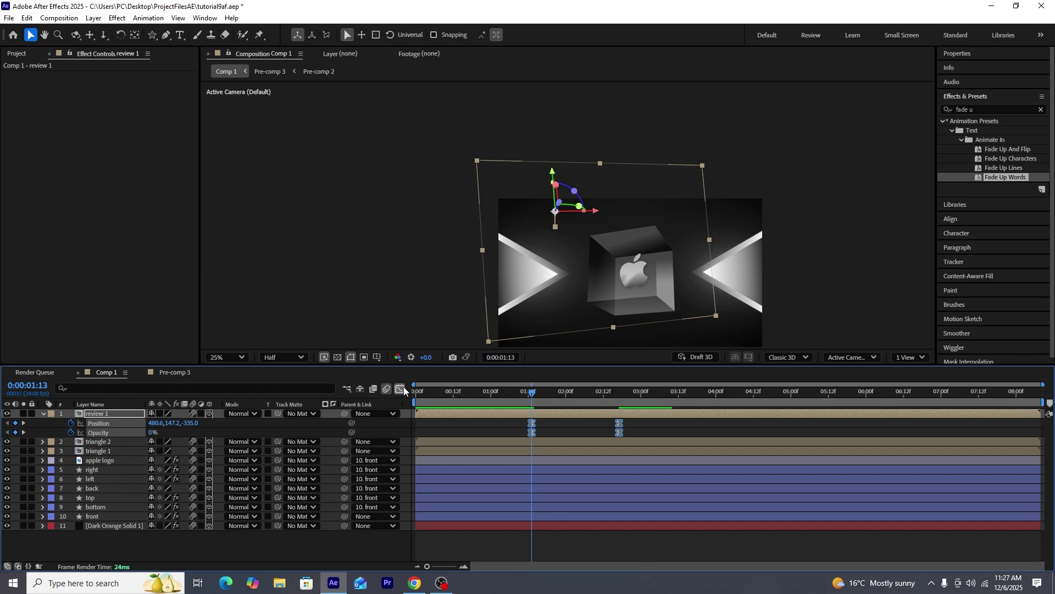
{"action": "left_click", "coordinate": [400, 389]}
{"action": "left_click_drag", "start_coordinate": [604, 531], "coordinate": [575, 533]}
{"action": "key", "text": "space"}
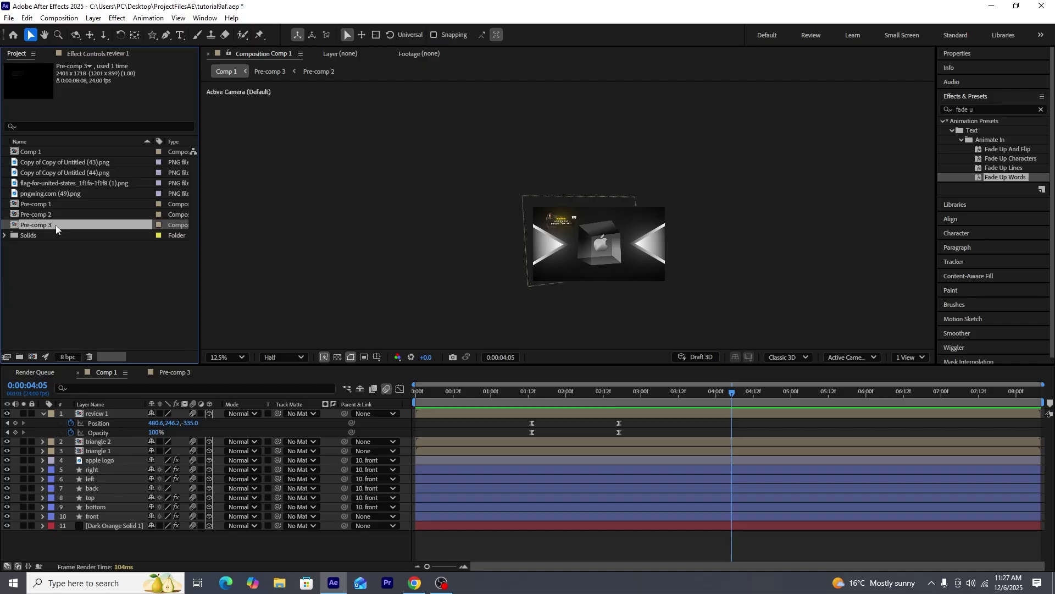
- Duplicate Pre-comp 3 in the project and open the copy at 0:00:04:19, where the card is fully visible
{"action": "key", "text": "ctrl+d"}
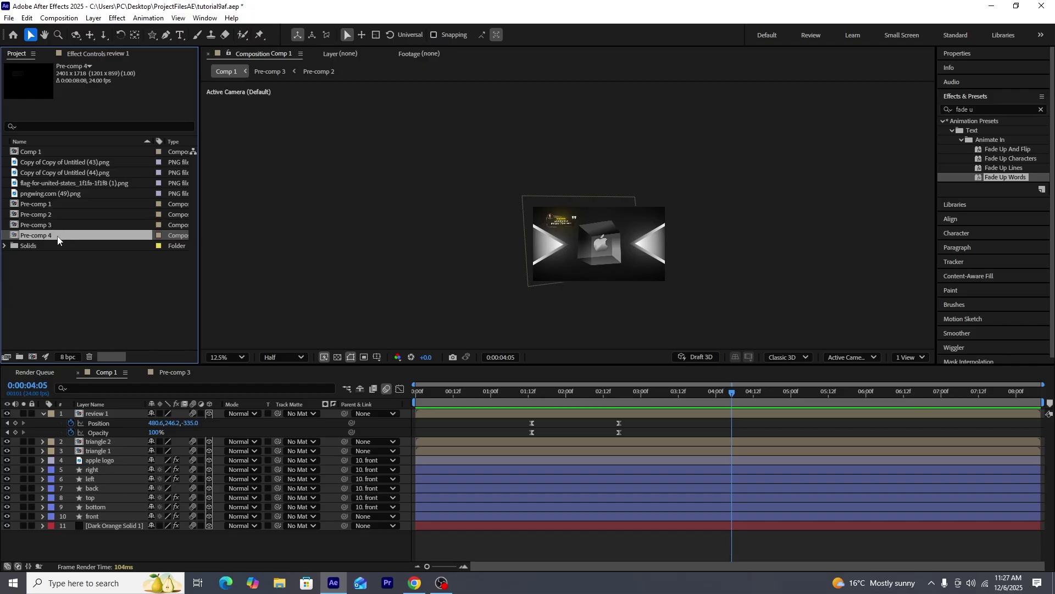
{"action": "double_click", "coordinate": [58, 240]}
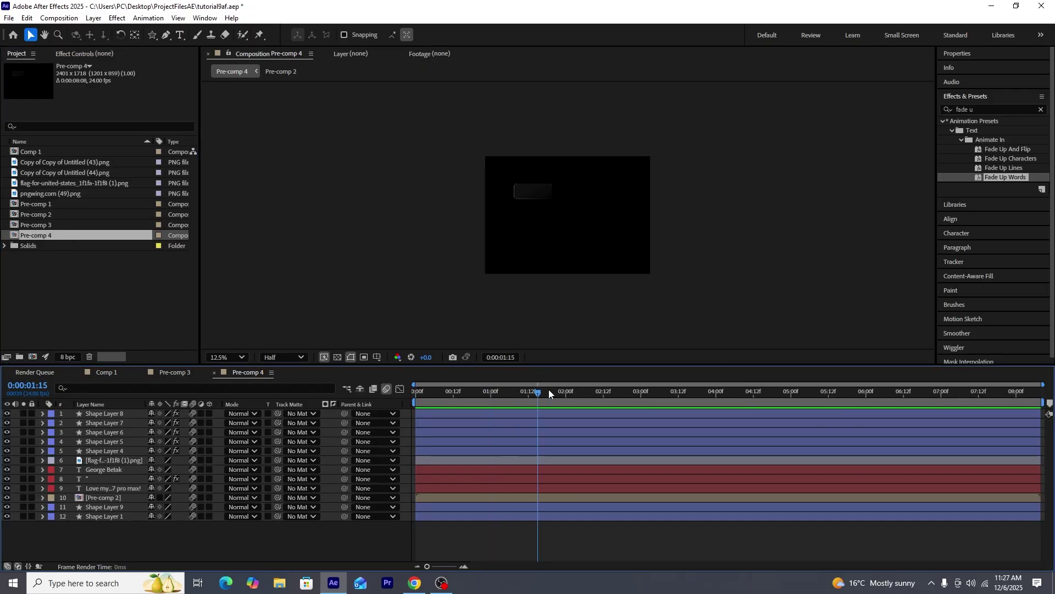
{"action": "left_click_drag", "start_coordinate": [534, 391], "coordinate": [750, 406]}
{"action": "scroll", "coordinate": [595, 213], "scroll_direction": "up", "scroll_amount": 3}
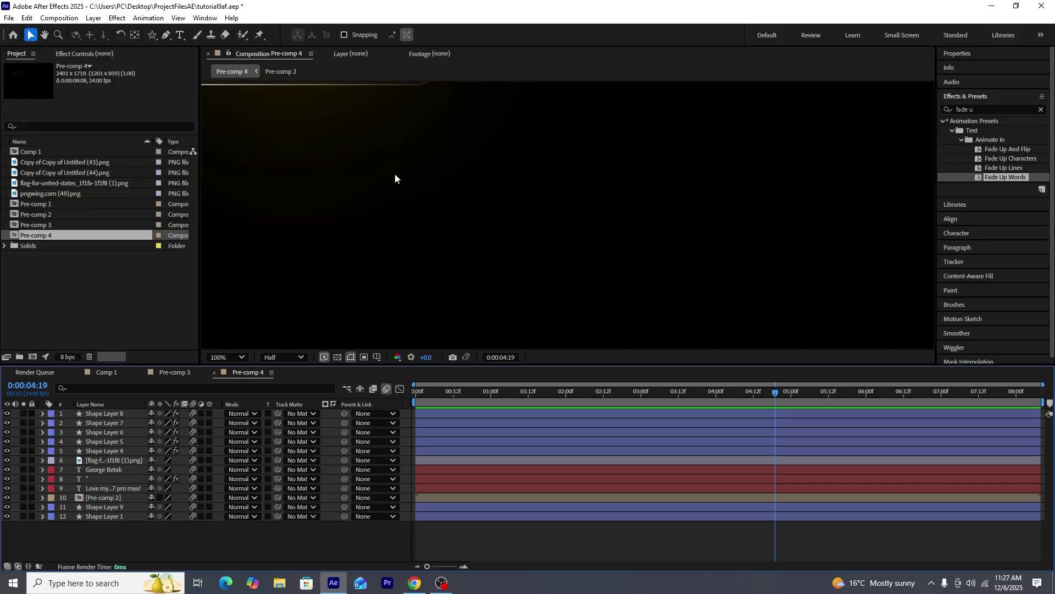
{"action": "scroll", "coordinate": [385, 170], "scroll_direction": "down", "scroll_amount": 1}
- Replace the copied card's reviewer name and quote with a Trustpilot review from the browser, using the text "Luv everything about Apple products..."
{"action": "key", "text": "alt+Tab"}
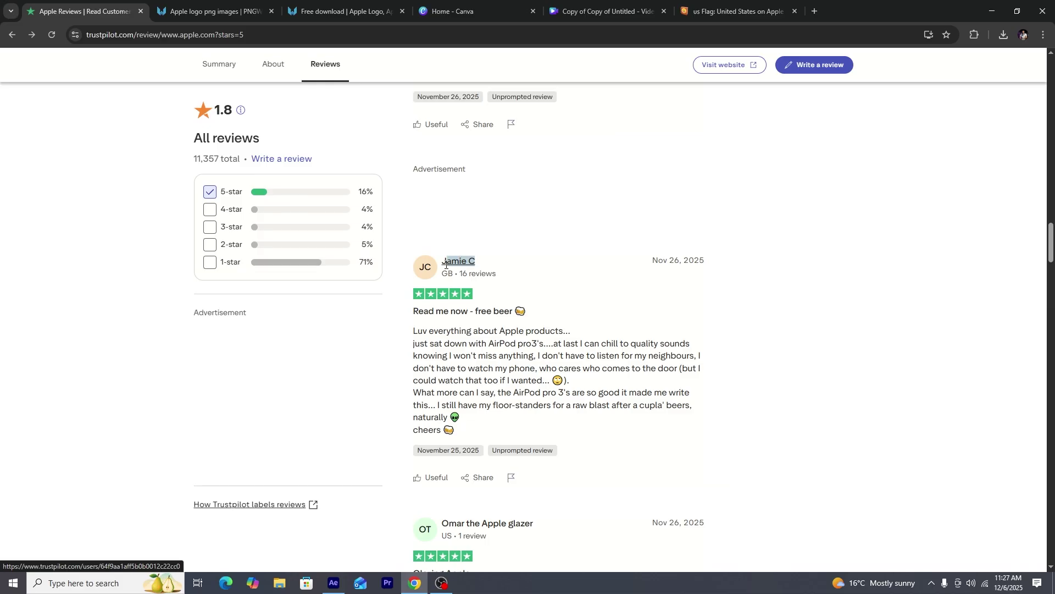
{"action": "left_click_drag", "start_coordinate": [413, 330], "coordinate": [570, 330]}
{"action": "key", "text": "alt+Tab"}
{"action": "type", "text": "Luv everything about Apple products..."}
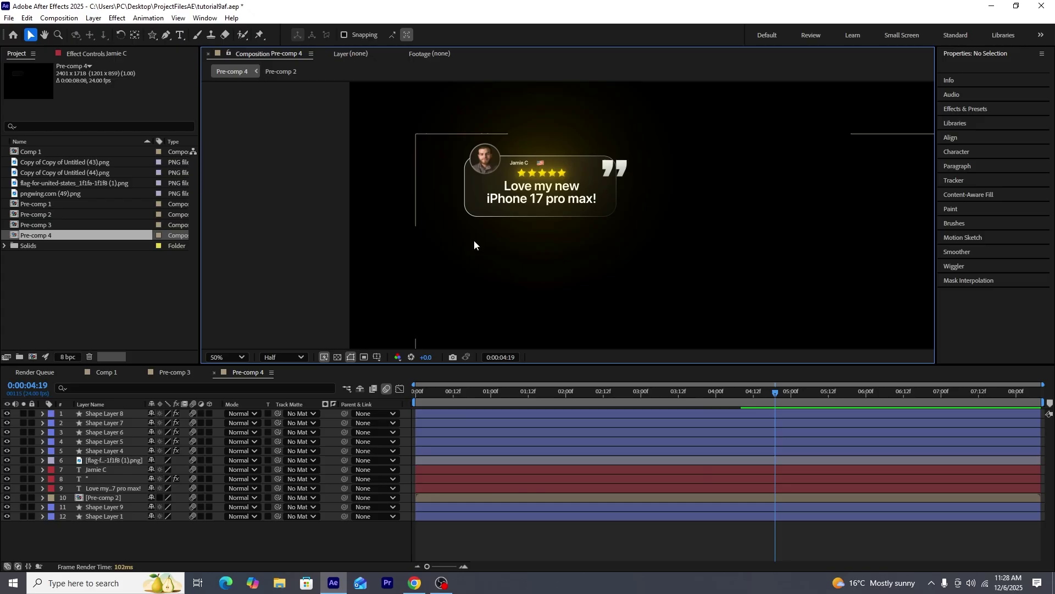
- Add a duplicate of the portrait pre-comp to the second card and copy the original portrait layer's scale animation onto it
{"action": "left_click", "coordinate": [27, 29]}
{"action": "left_click", "coordinate": [100, 516]}
{"action": "left_click", "coordinate": [100, 497]}
{"action": "key", "text": "ctrl+v"}
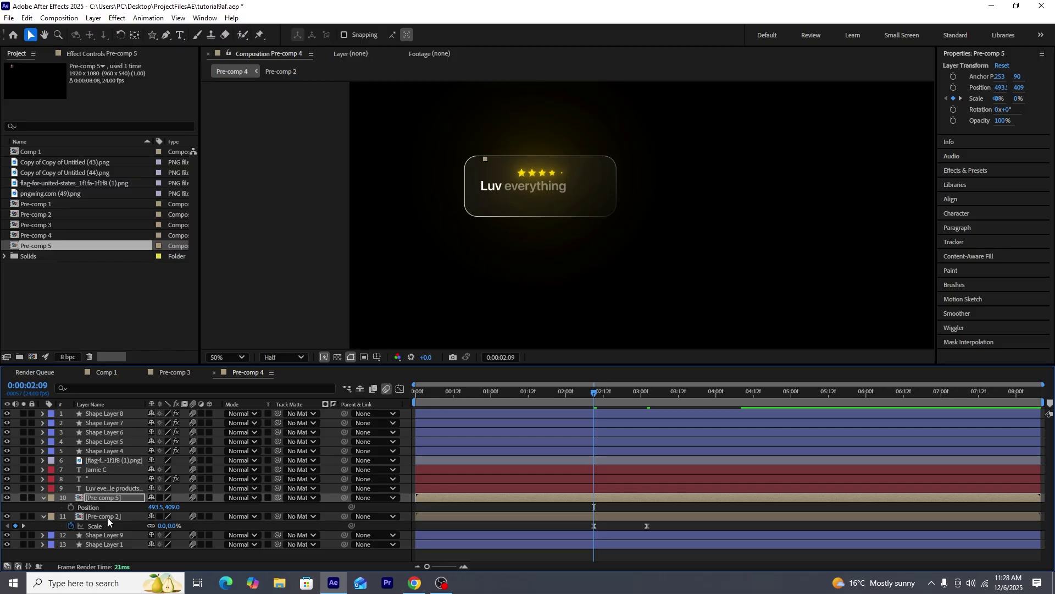
- Open the duplicated portrait pre-comp, add Copy of Copy of Untitled (44).png and set its track matte
{"action": "double_click", "coordinate": [90, 498]}
{"action": "left_click_drag", "start_coordinate": [65, 172], "coordinate": [111, 403]}
{"action": "left_click_drag", "start_coordinate": [111, 403], "coordinate": [111, 422]}
{"action": "left_click", "coordinate": [305, 423]}
{"action": "left_click", "coordinate": [321, 473]}
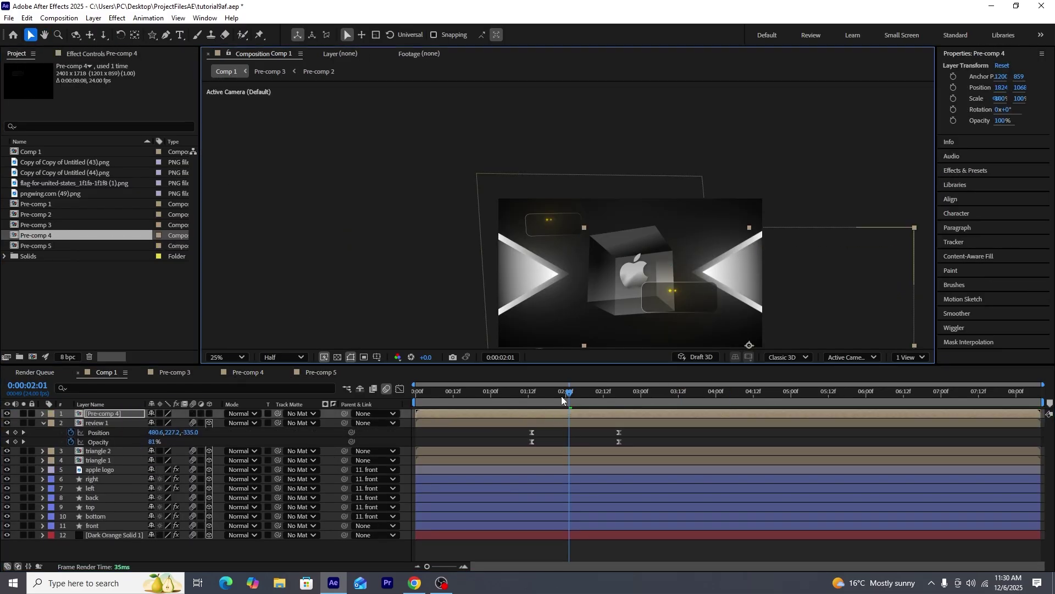
- Set up the second card as 3D layer review2 near the cube's lower right, rotated X -15°, Y 17°, Z 6° and scaled to 69%
{"action": "left_click_drag", "start_coordinate": [562, 399], "coordinate": [662, 394]}
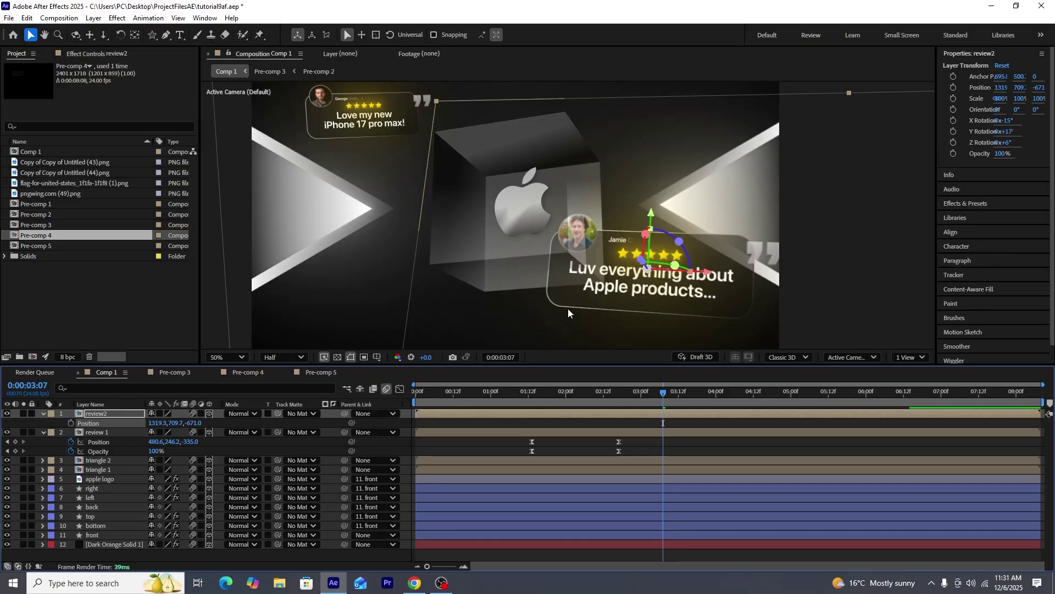
{"action": "key", "text": "comma"}
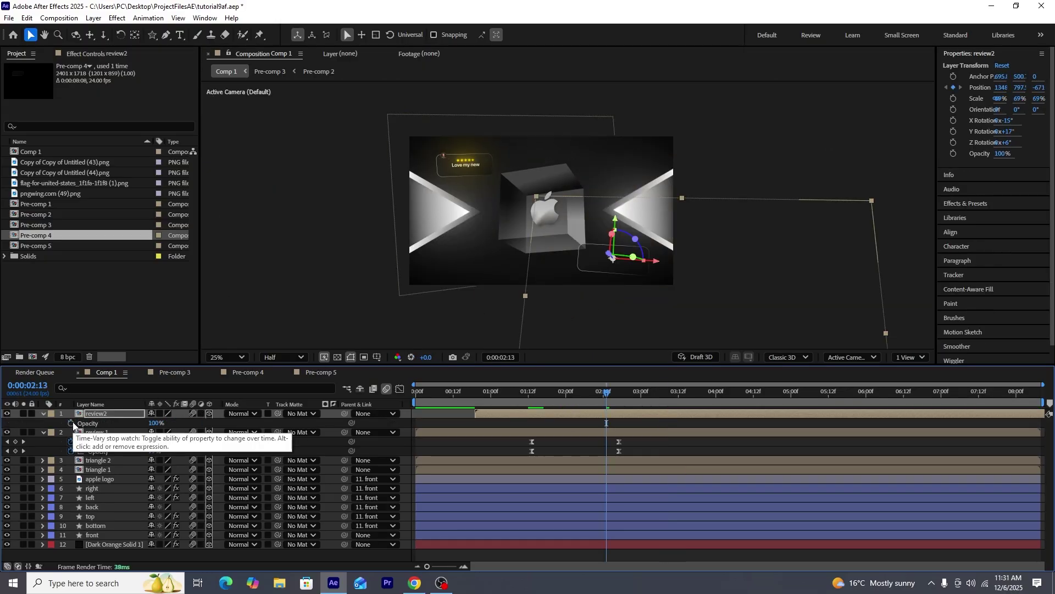
- Animate review2's position and opacity with keyframes starting at 0:00:02:13 so the card moves and fades into place
{"action": "key", "text": "t"}
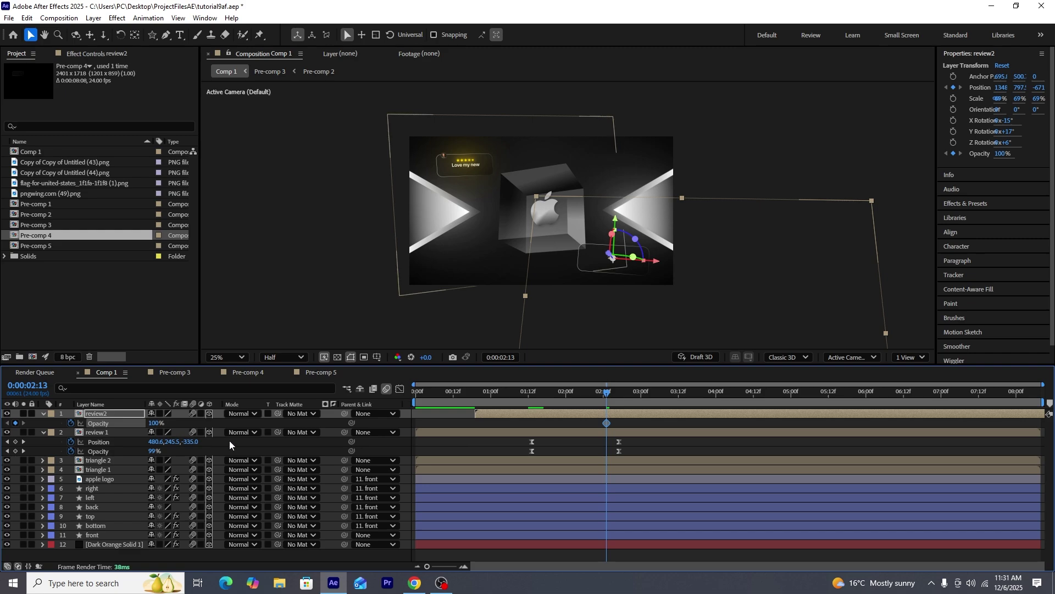
{"action": "key", "text": "shift+p"}
{"action": "left_click_drag", "start_coordinate": [174, 423], "coordinate": [102, 432]}
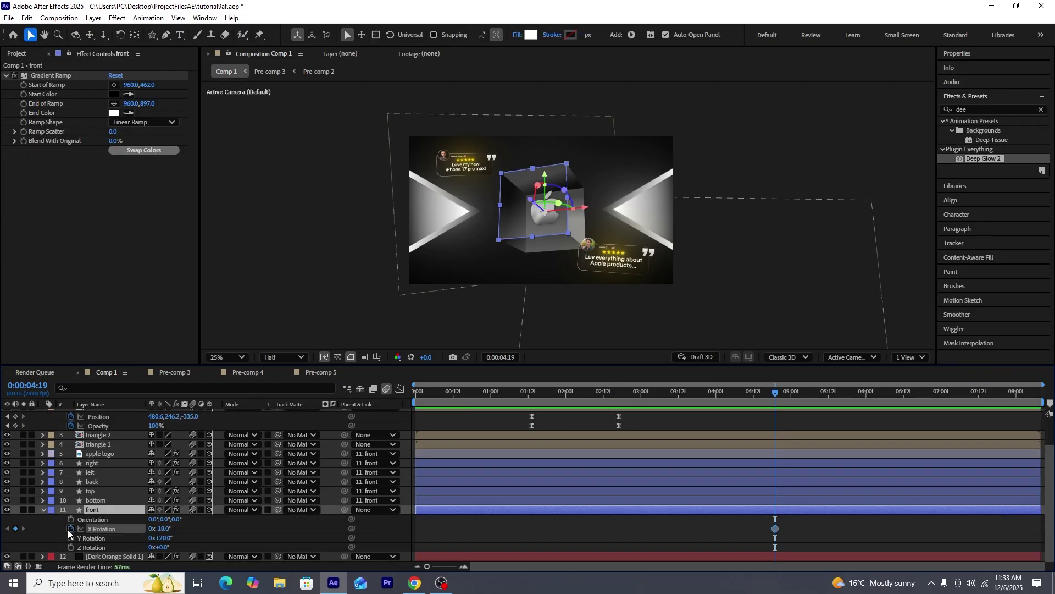
- Add X and Y rotation keyframes to the cube's front layer at 0:00:04:19 and review its keyframed properties
{"action": "left_click", "coordinate": [67, 536]}
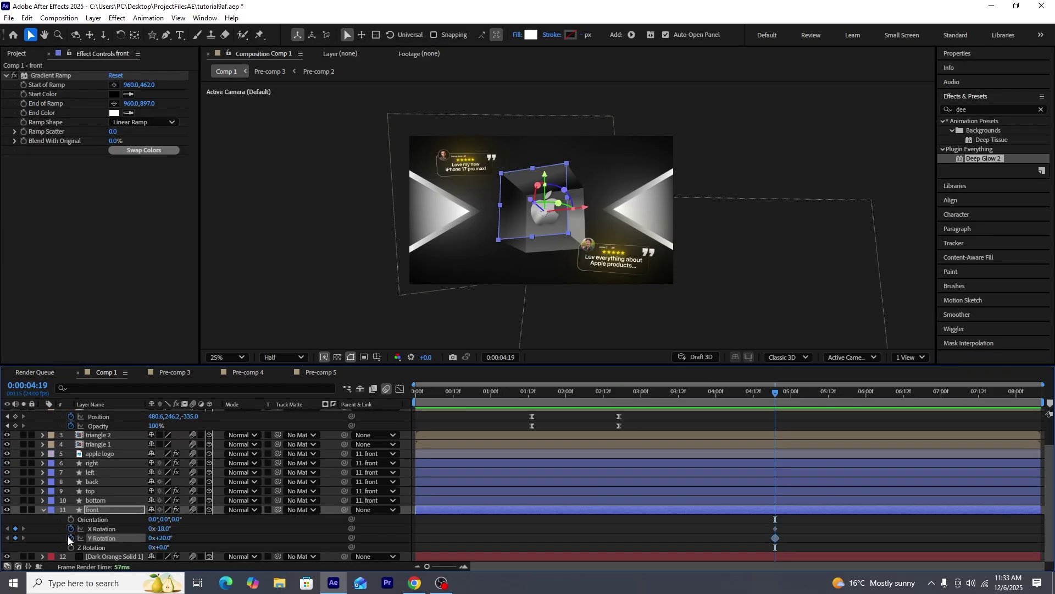
{"action": "left_click", "coordinate": [96, 509]}
{"action": "key", "text": "p"}
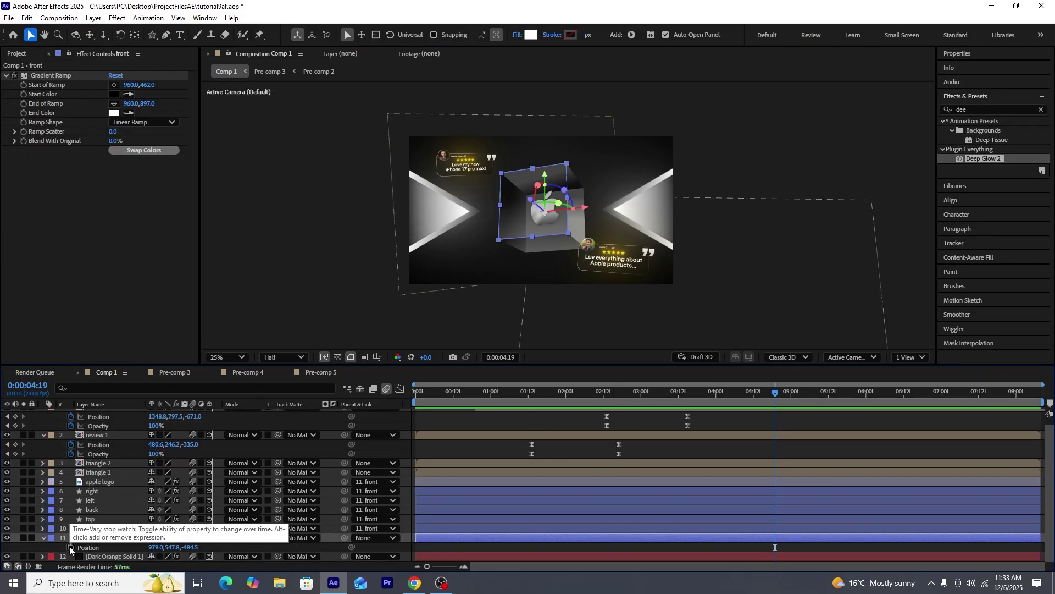
{"action": "key", "text": "u"}
{"action": "key", "text": "u"}
- Set the front layer's rotation at the composition start to X 35° and Y -61°, and preview the cube's turn
{"action": "key", "text": "Home"}
{"action": "key", "text": "r"}
{"action": "left_click_drag", "start_coordinate": [171, 537], "coordinate": [197, 533]}
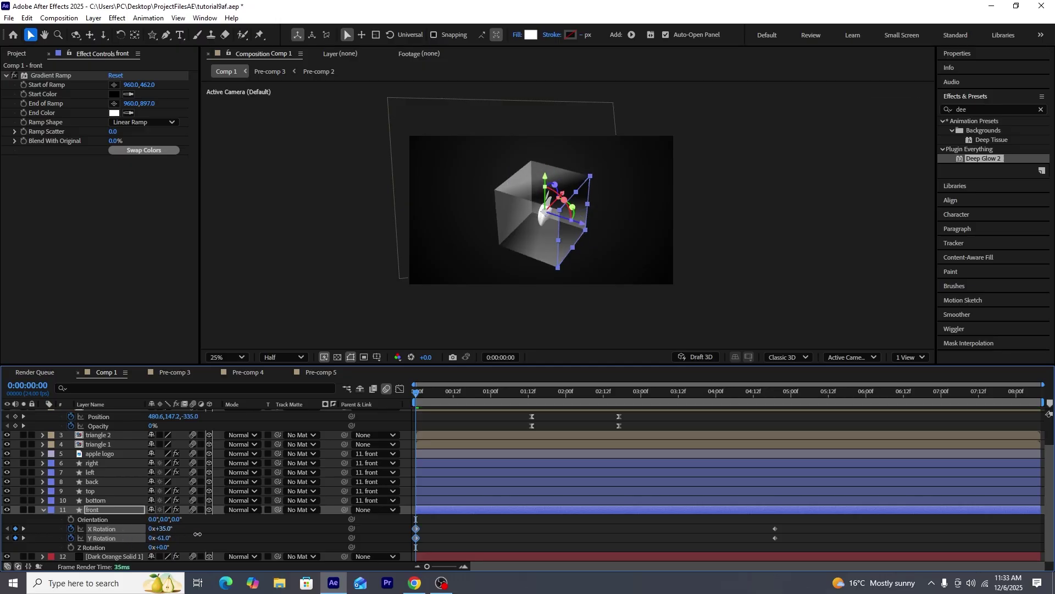
{"action": "key", "text": "space"}
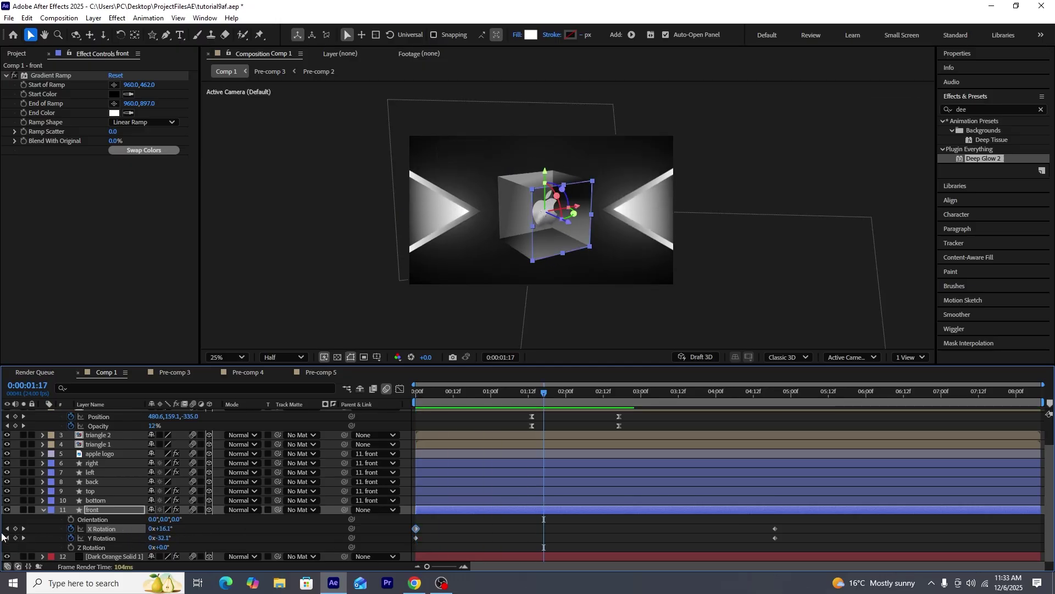
- Easy-ease the front layer's position and X/Y rotation keyframes, reshape their speed curves, and shift the ending keyframes slightly earlier
{"action": "key", "text": "space"}
{"action": "key", "text": "p"}
{"action": "left_click_drag", "start_coordinate": [792, 492], "coordinate": [397, 535]}
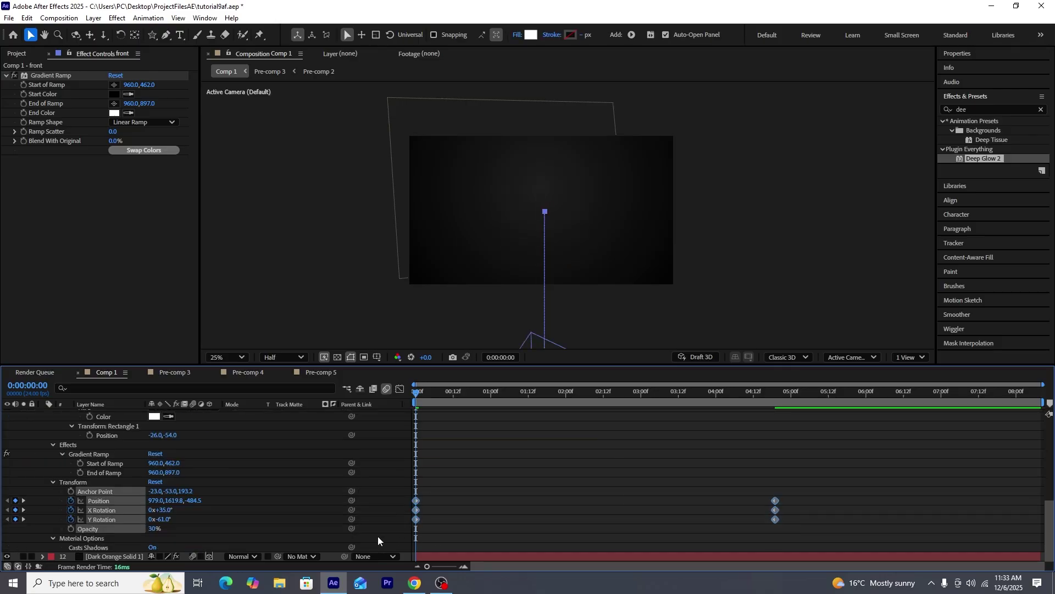
{"action": "key", "text": "F9"}
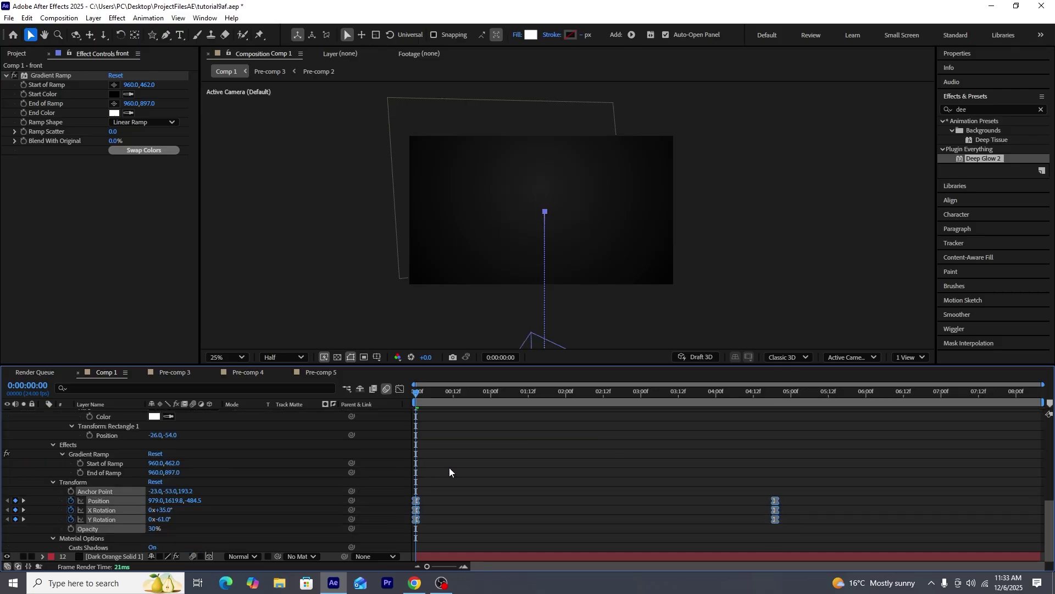
{"action": "left_click", "coordinate": [399, 389]}
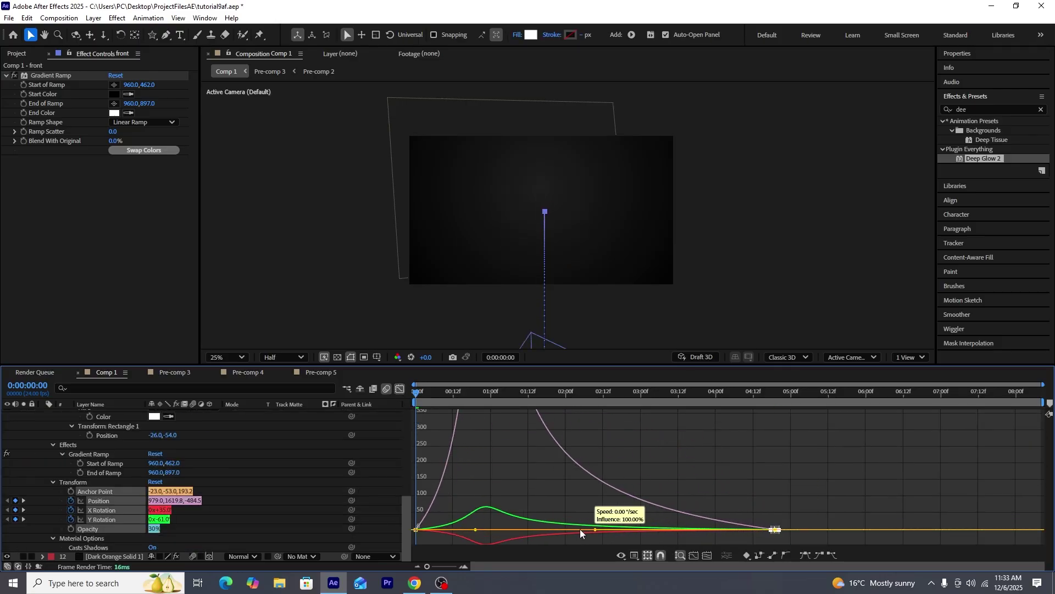
{"action": "key", "text": "space"}
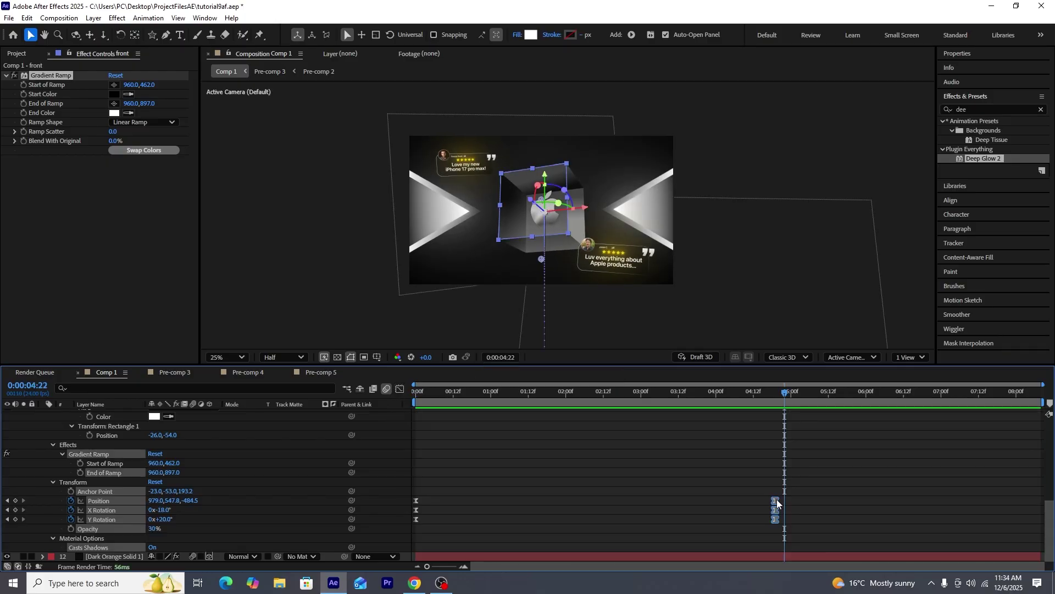
{"action": "left_click_drag", "start_coordinate": [777, 503], "coordinate": [734, 509]}
{"action": "key", "text": "space"}
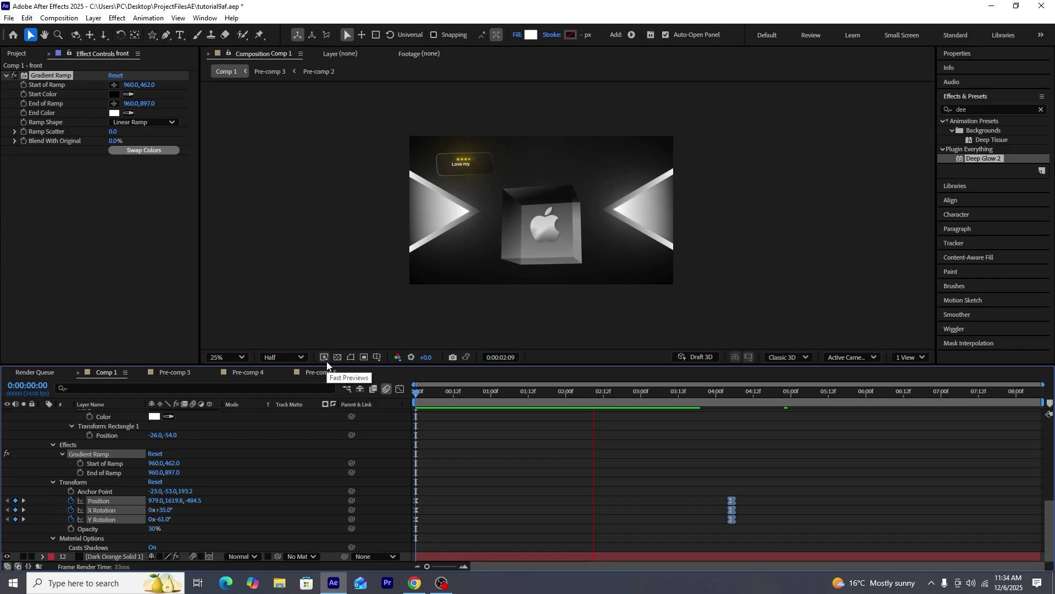
- Add a new camera layer to Comp 1
{"action": "right_click", "coordinate": [275, 527]}
{"action": "mouse_move", "coordinate": [365, 397]}
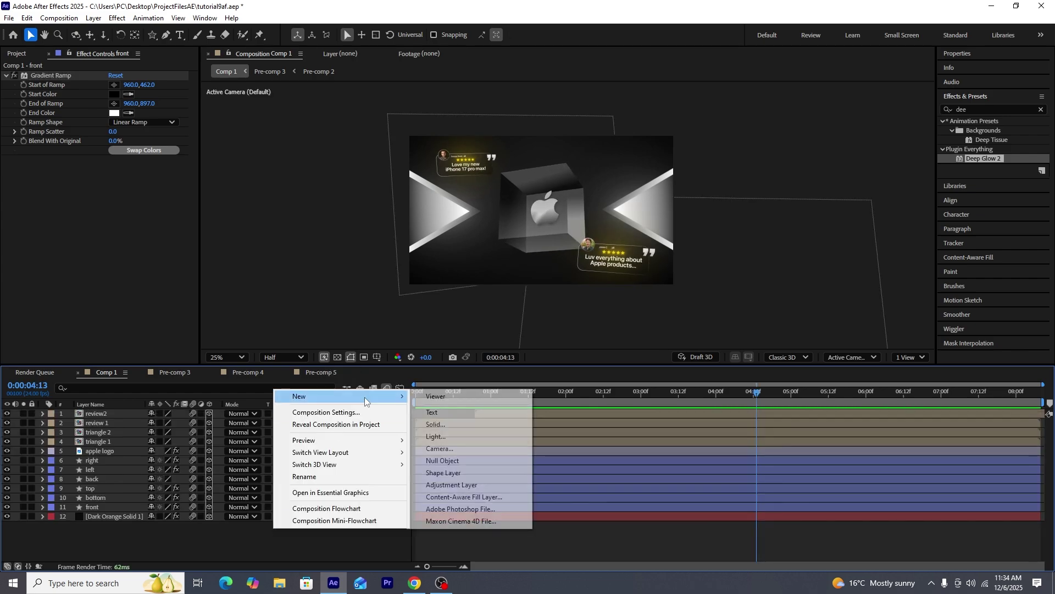
{"action": "left_click", "coordinate": [466, 446]}
{"action": "left_click", "coordinate": [655, 403]}
- Add a null object, make it a 3D layer, and parent Camera 1 to Null 1
{"action": "right_click", "coordinate": [184, 554]}
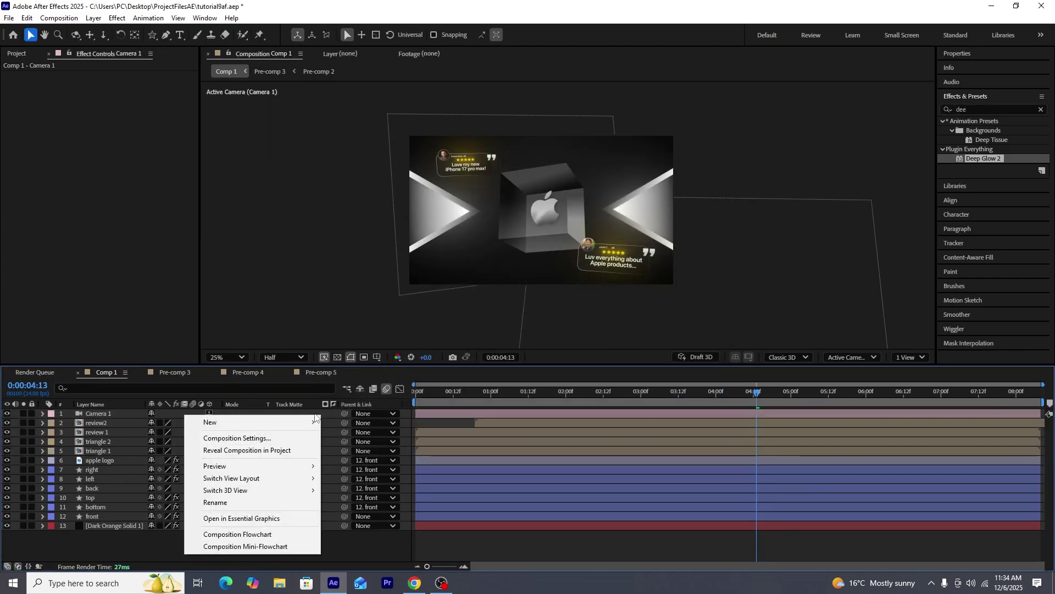
{"action": "mouse_move", "coordinate": [312, 422]}
{"action": "left_click", "coordinate": [351, 483]}
{"action": "left_click", "coordinate": [192, 413]}
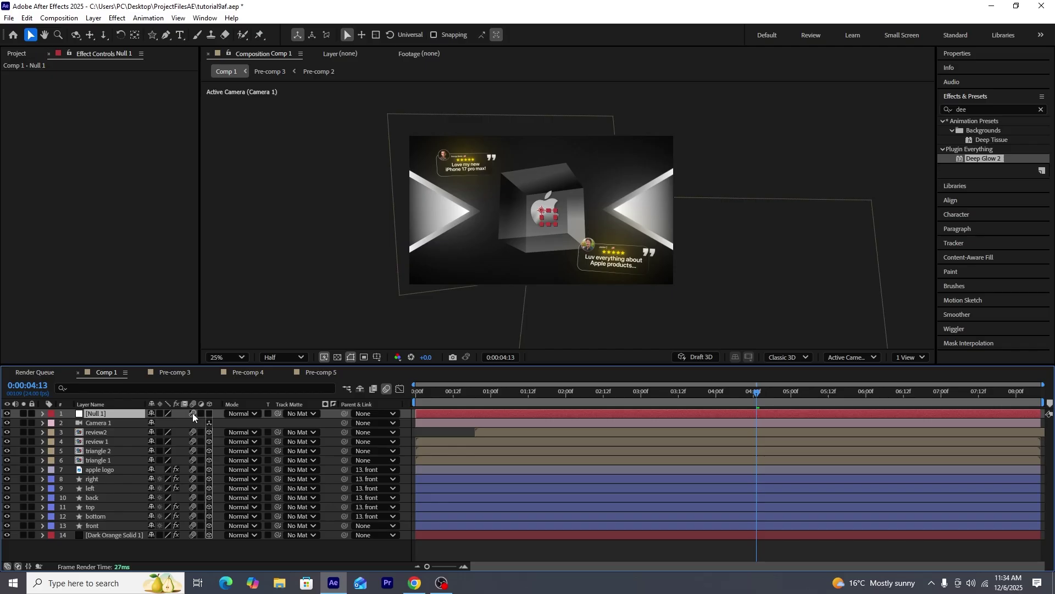
{"action": "left_click", "coordinate": [354, 423]}
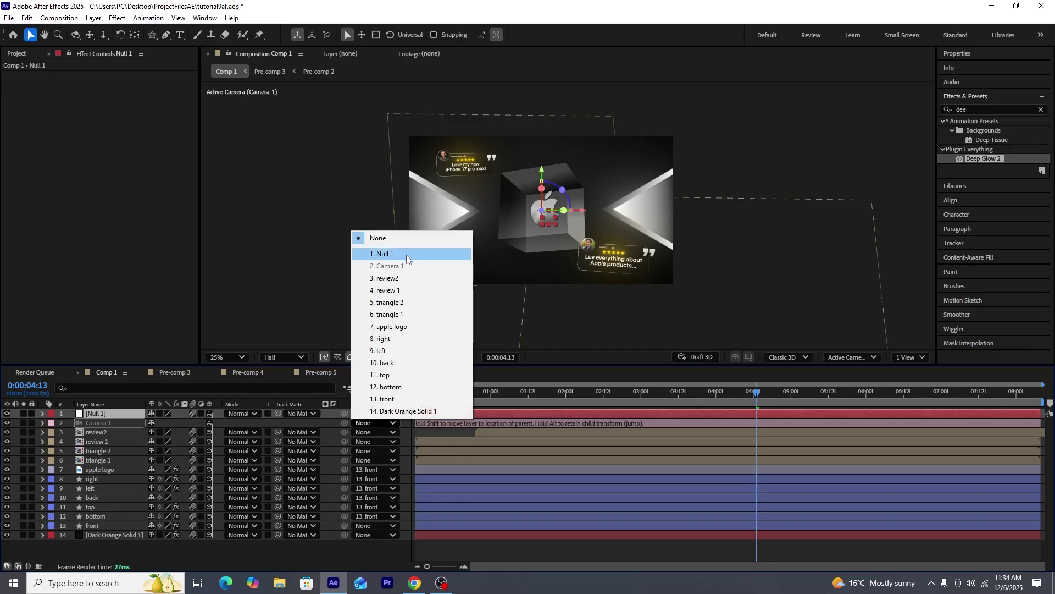
{"action": "left_click", "coordinate": [407, 255]}
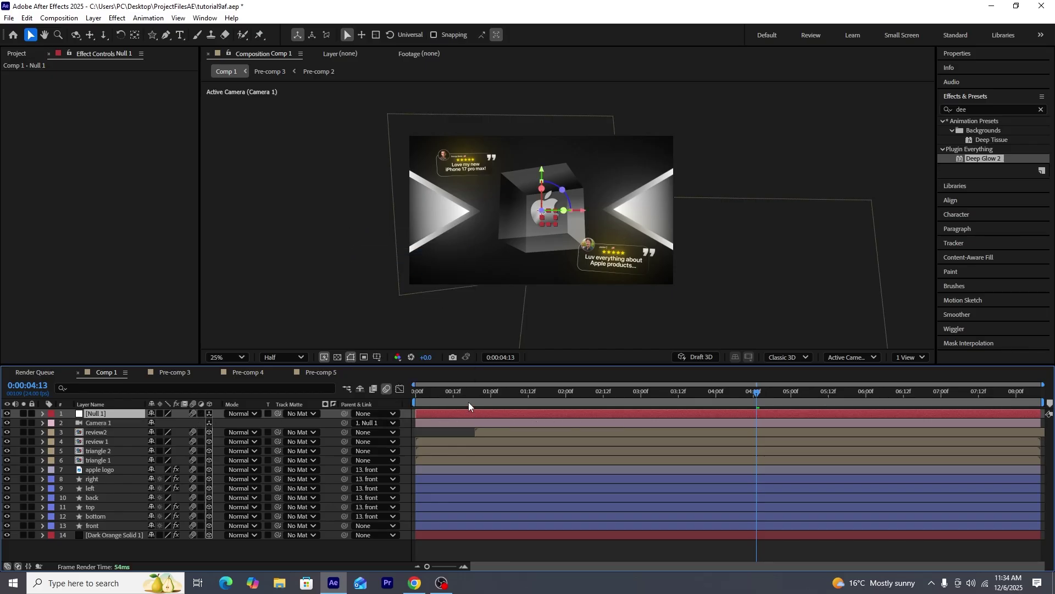
- Animate Null 1's position from 960, 540, 484 at the composition start with eased keyframes and sharpen its speed curve
{"action": "key", "text": "Home"}
{"action": "key", "text": "alt+shift+p"}
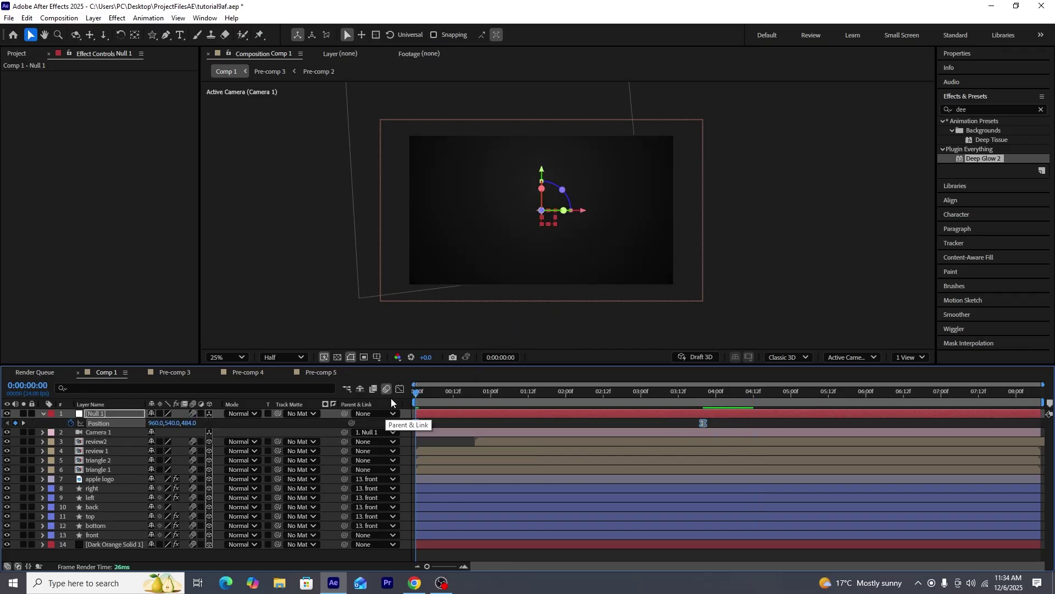
{"action": "left_click", "coordinate": [400, 388]}
{"action": "left_click_drag", "start_coordinate": [725, 491], "coordinate": [556, 539]}
{"action": "left_click_drag", "start_coordinate": [464, 536], "coordinate": [491, 535]}
{"action": "key", "text": "space"}
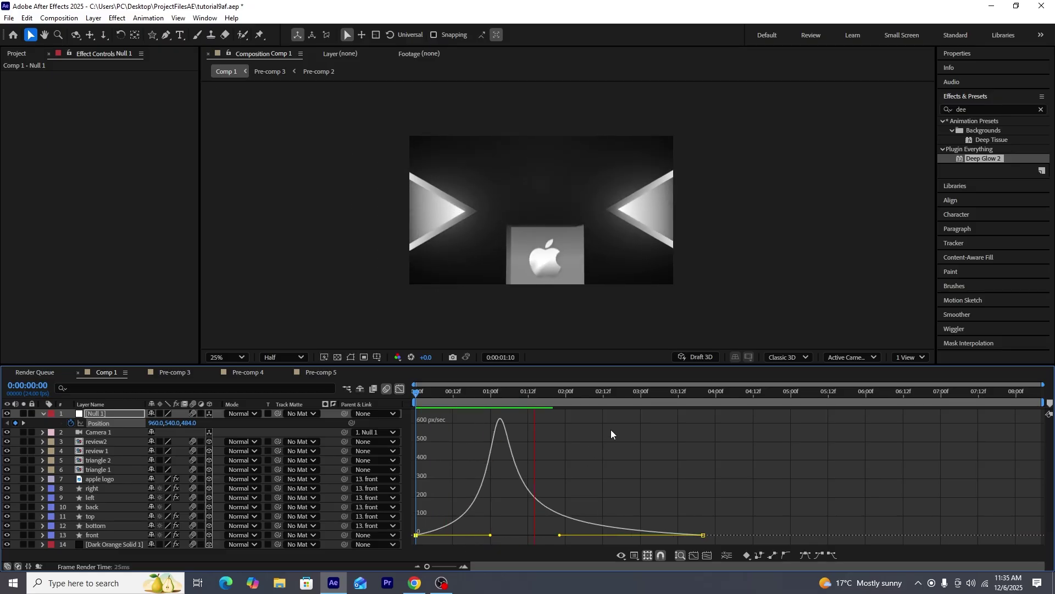
- Preview the camera move and lengthen the ease out of Null 1's first position keyframe in the speed graph
{"action": "left_click", "coordinate": [400, 389]}
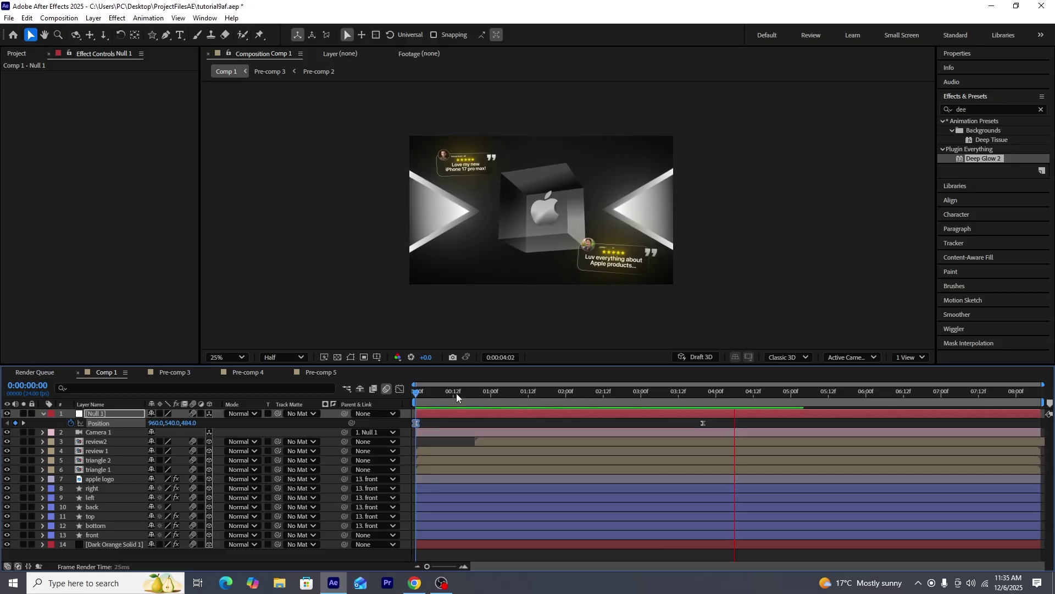
{"action": "key", "text": "space"}
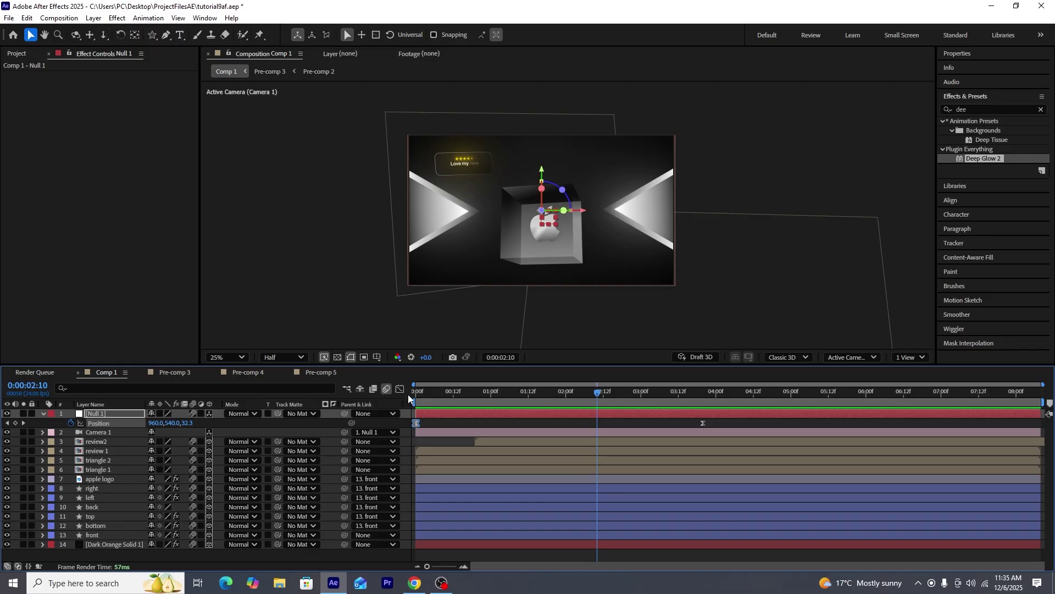
{"action": "left_click", "coordinate": [400, 389]}
{"action": "left_click_drag", "start_coordinate": [490, 535], "coordinate": [597, 535]}
{"action": "key", "text": "space"}
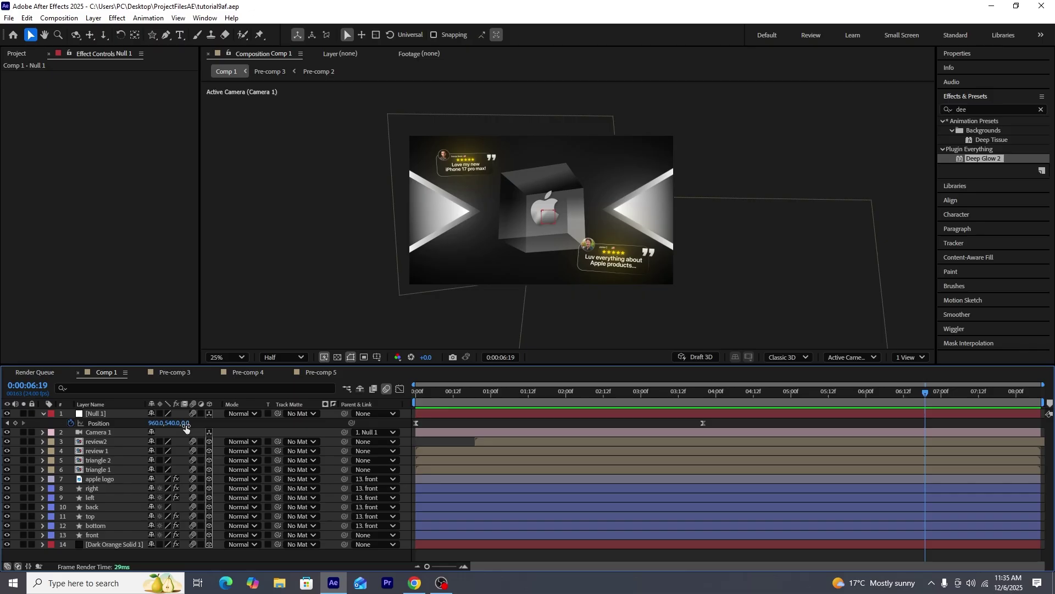
- Keyframe Null 1's Z position at -1821 at 0:00:06:19 and scale the Dark Orange Solid 1 background up to 155%
{"action": "left_click_drag", "start_coordinate": [175, 426], "coordinate": [1, 425]}
{"action": "key", "text": "s"}
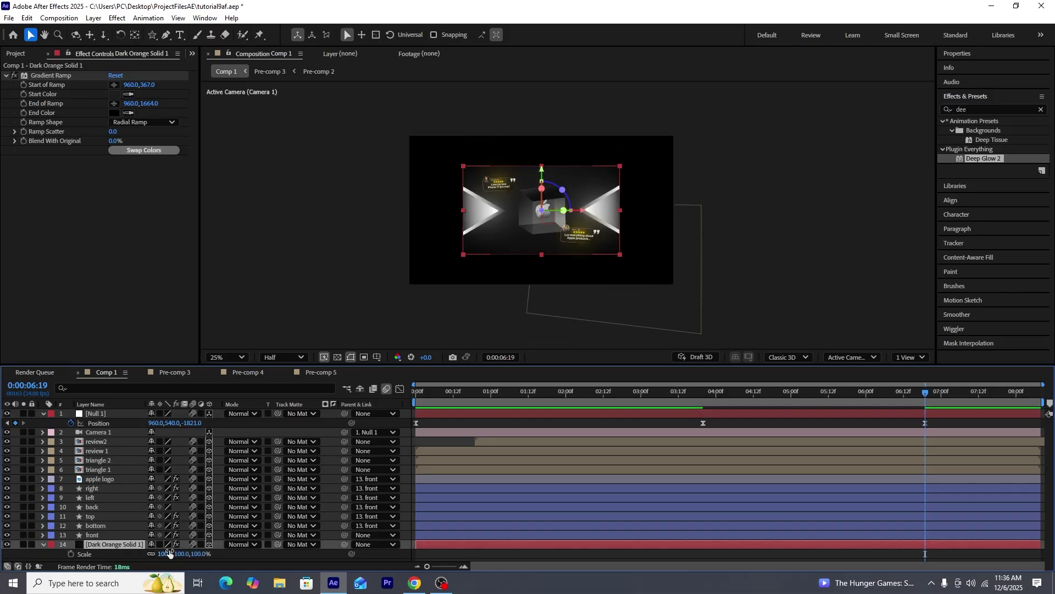
{"action": "left_click_drag", "start_coordinate": [196, 554], "coordinate": [231, 556]}
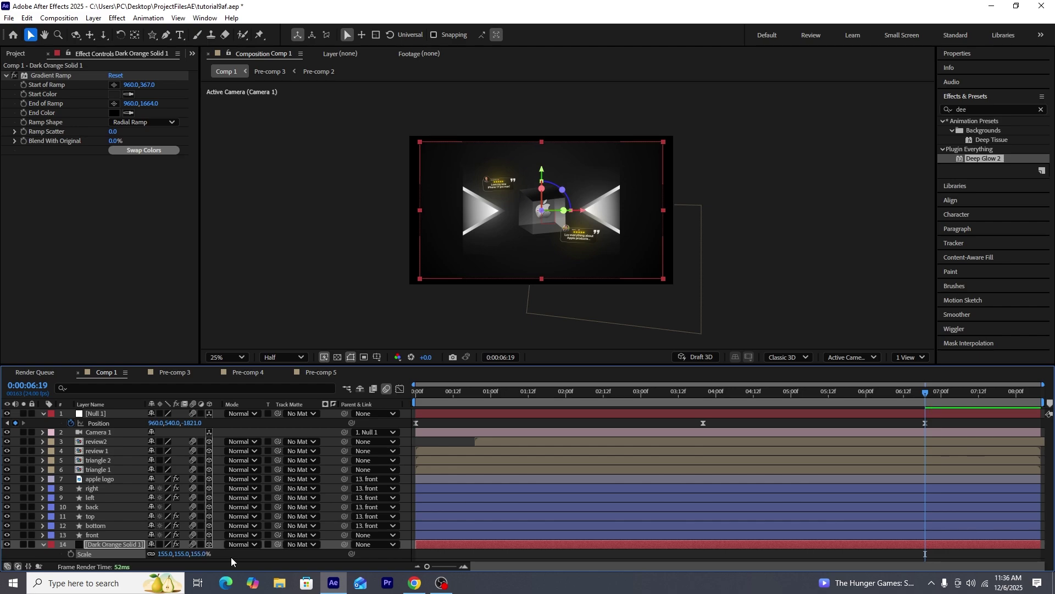
- Open the triangle's Pre-comp 1 and enlarge its composition frame, with a height of about 1702 px and a greater width
{"action": "double_click", "coordinate": [479, 212]}
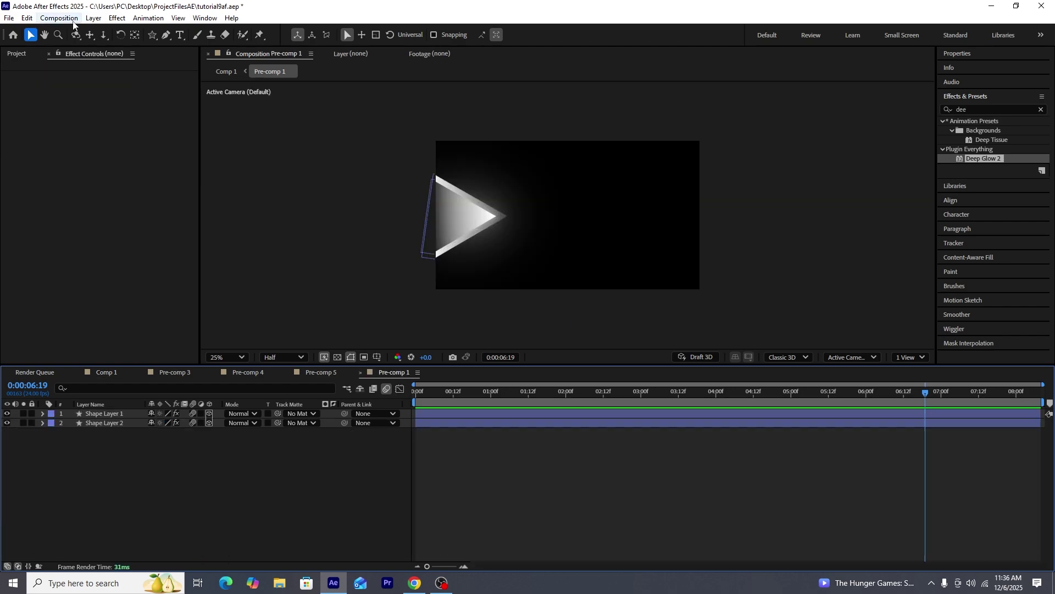
{"action": "left_click", "coordinate": [73, 20]}
{"action": "left_click", "coordinate": [77, 48]}
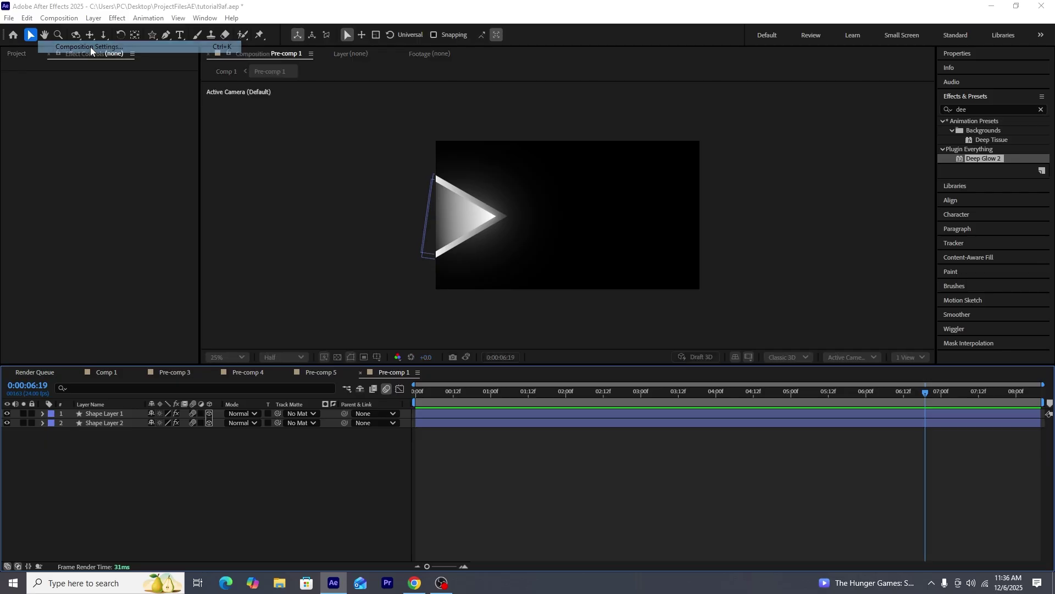
{"action": "left_click_drag", "start_coordinate": [445, 251], "coordinate": [790, 247]}
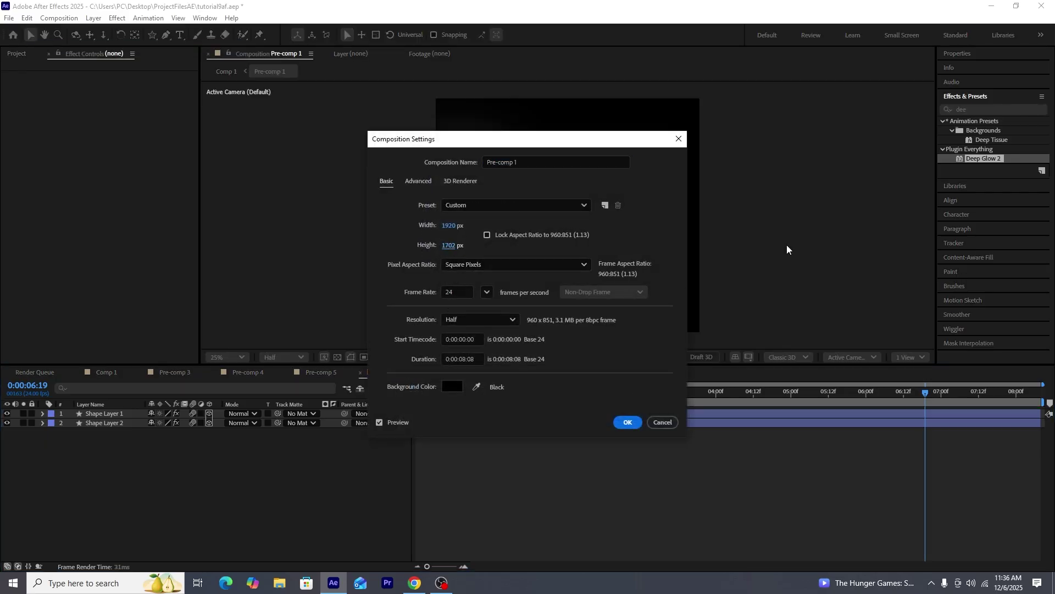
{"action": "left_click_drag", "start_coordinate": [448, 226], "coordinate": [450, 225]}
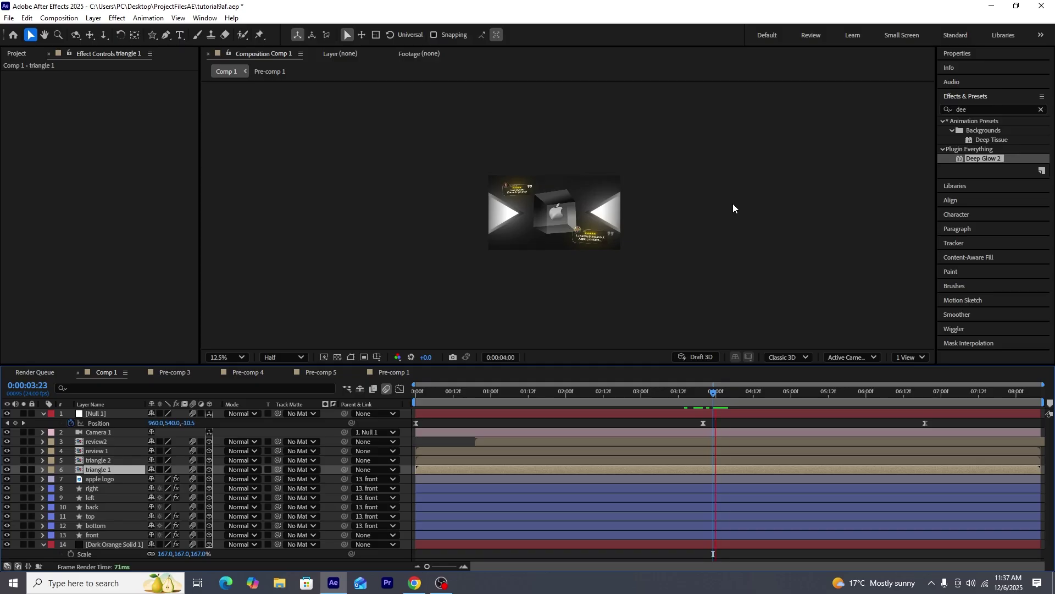
- Switch to Chrome and look through the five-star Apple reviews on Trustpilot for more review material
{"action": "left_click", "coordinate": [415, 583]}
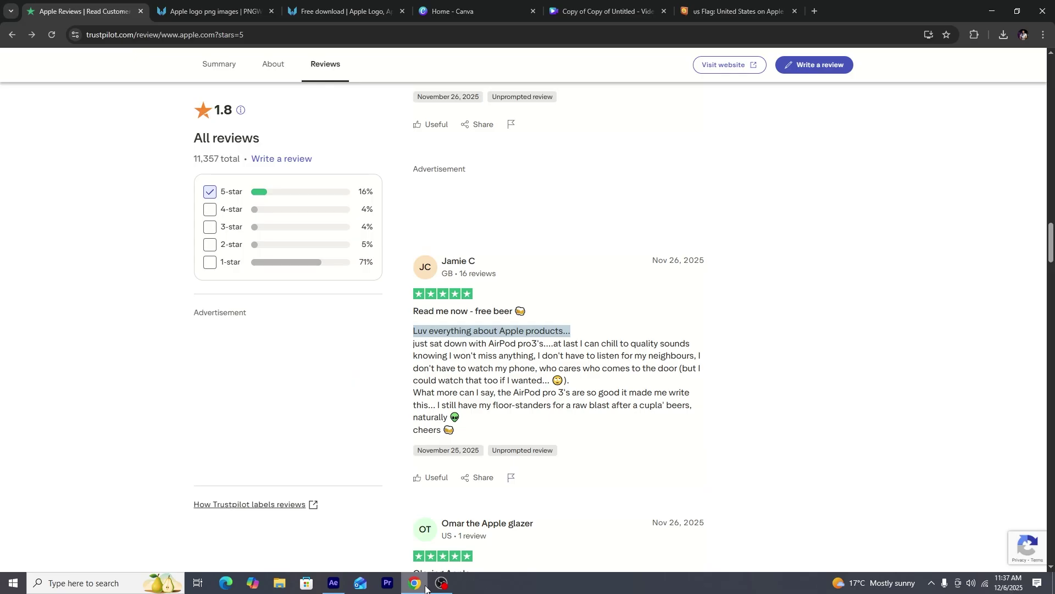
{"action": "left_click", "coordinate": [665, 430]}
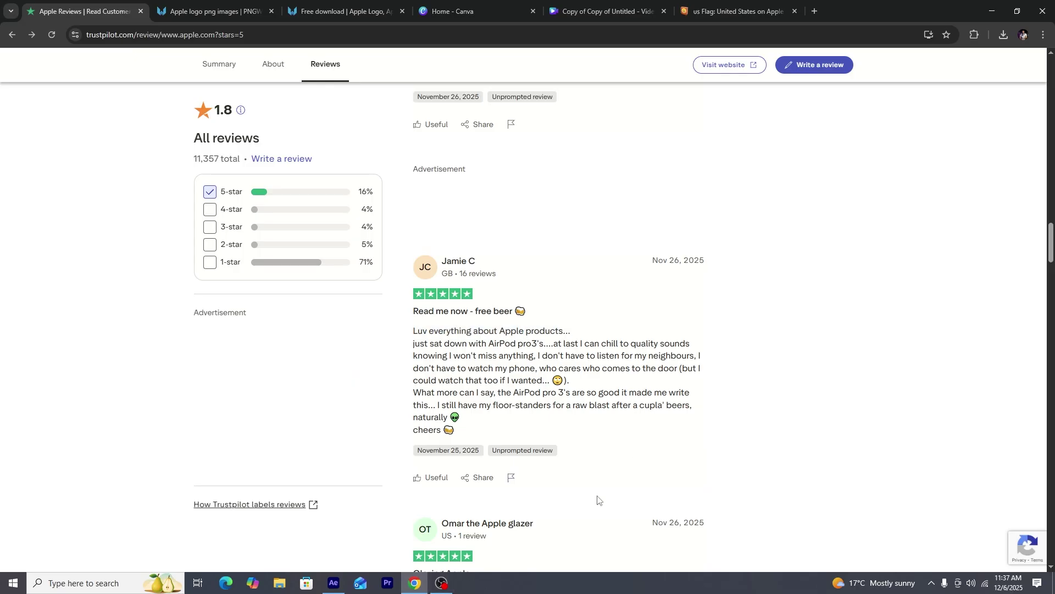
{"action": "scroll", "coordinate": [598, 499], "scroll_direction": "down", "scroll_amount": 4}
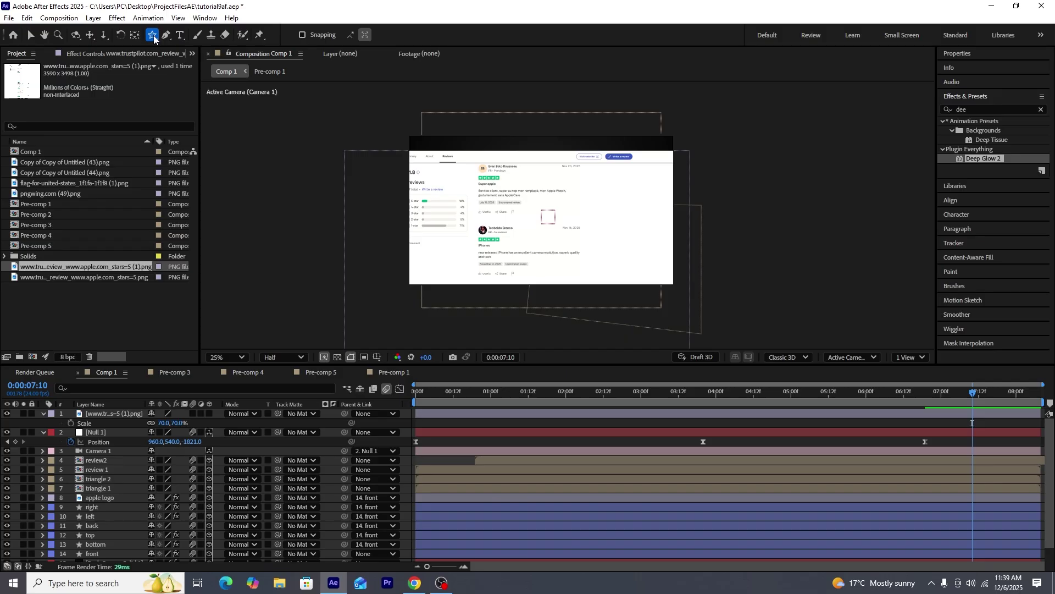
- Draw a rounded rectangle about 952 × 496 px over the review screenshot and set its roundness to 62
{"action": "left_click_drag", "start_coordinate": [152, 34], "coordinate": [194, 50]}
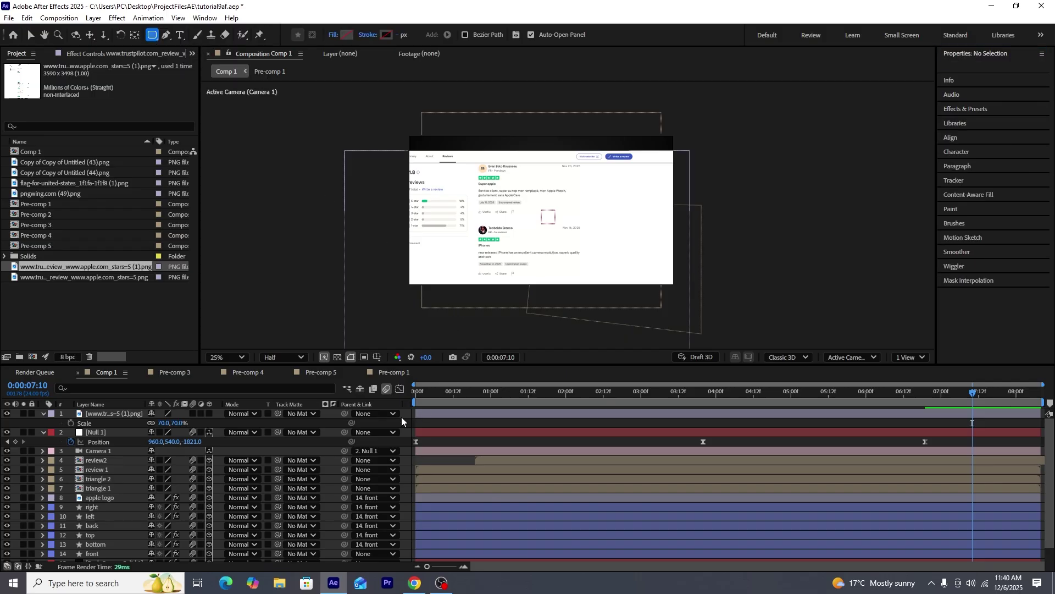
{"action": "left_click_drag", "start_coordinate": [467, 175], "coordinate": [515, 216]}
{"action": "left_click_drag", "start_coordinate": [593, 219], "coordinate": [598, 243]}
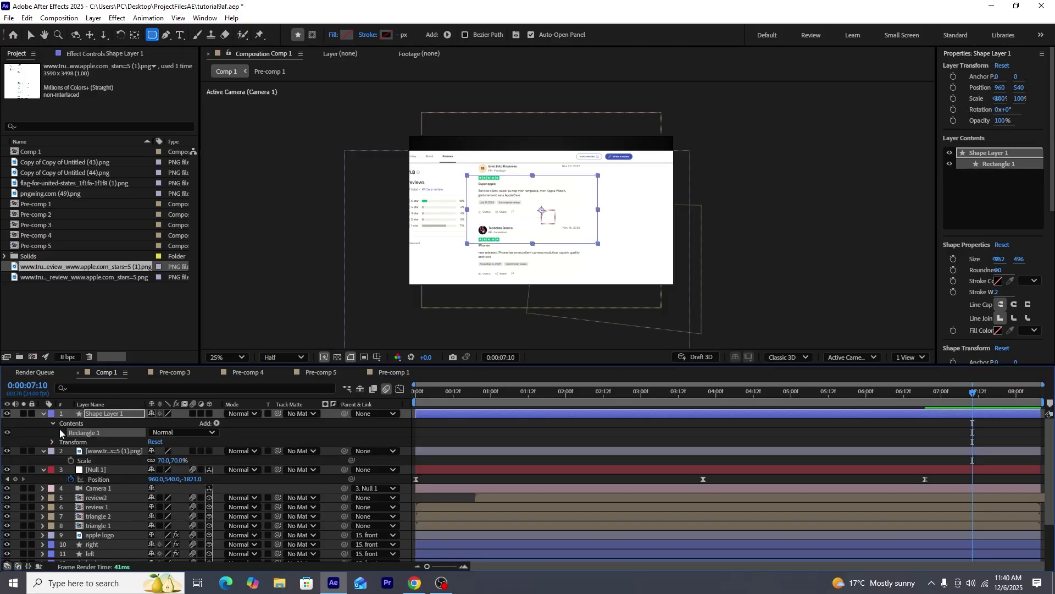
{"action": "left_click", "coordinate": [70, 443]}
{"action": "left_click_drag", "start_coordinate": [152, 470], "coordinate": [181, 471]}
- Fill the rectangle on Shape Layer 1 with red and change the stroke option of its copy, Shape Layer 2
{"action": "left_click", "coordinate": [530, 34]}
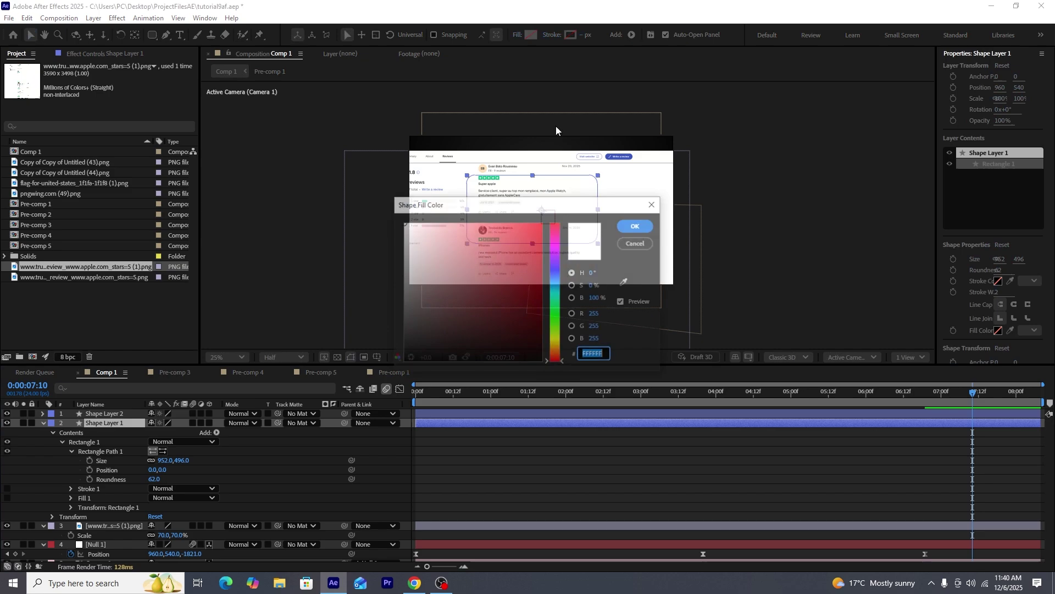
{"action": "left_click", "coordinate": [487, 246]}
{"action": "left_click", "coordinate": [632, 226]}
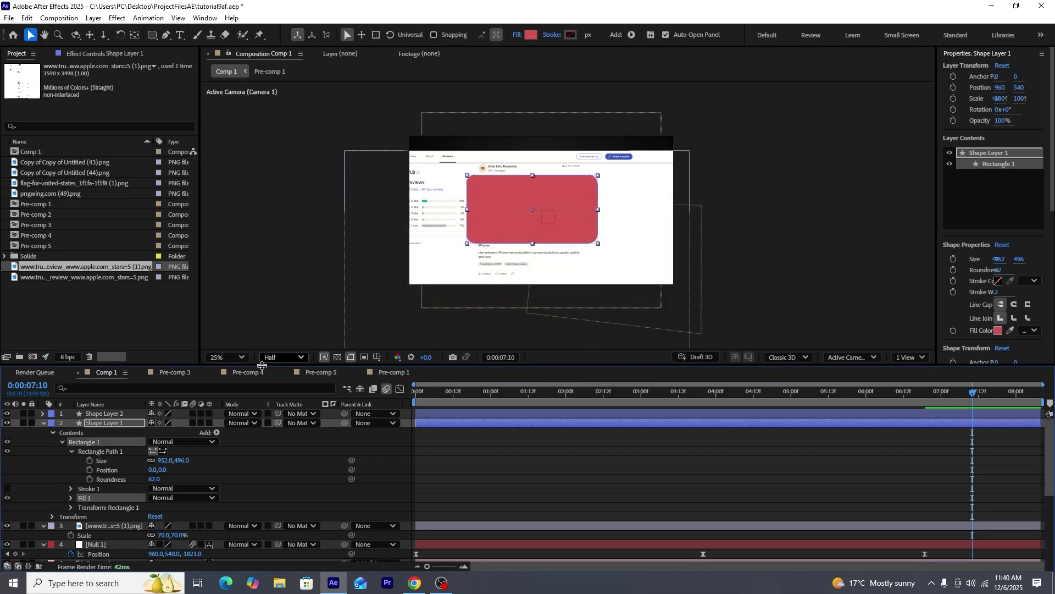
{"action": "left_click", "coordinate": [108, 415]}
{"action": "left_click", "coordinate": [556, 36]}
{"action": "left_click", "coordinate": [509, 262]}
{"action": "left_click", "coordinate": [532, 323]}
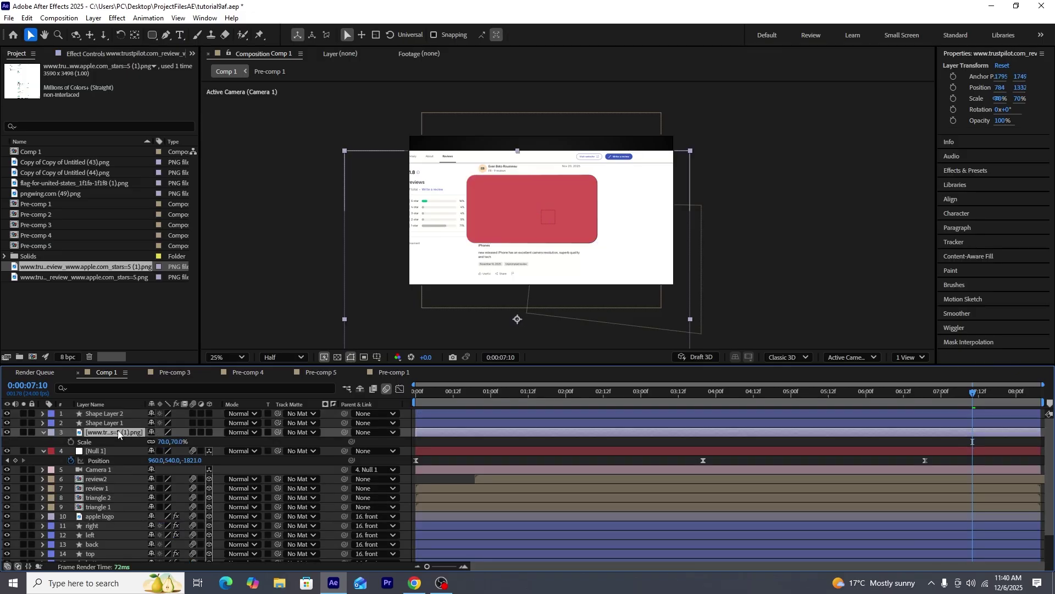
- Set Shape Layer 1 as the track matte for the Trustpilot screenshot layer
{"action": "right_click", "coordinate": [117, 431]}
{"action": "left_click", "coordinate": [106, 432]}
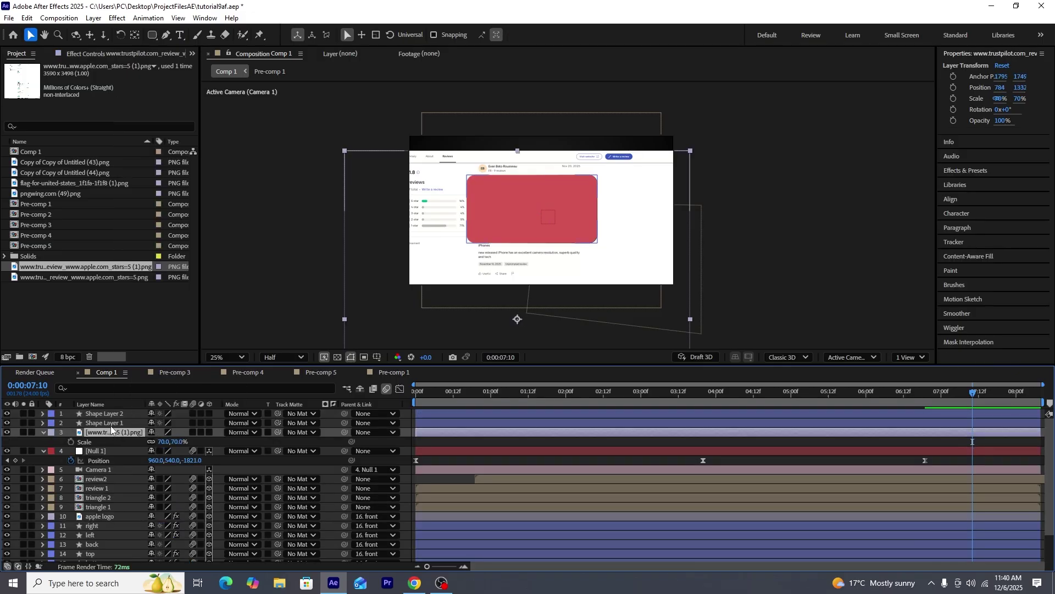
{"action": "left_click", "coordinate": [297, 432]}
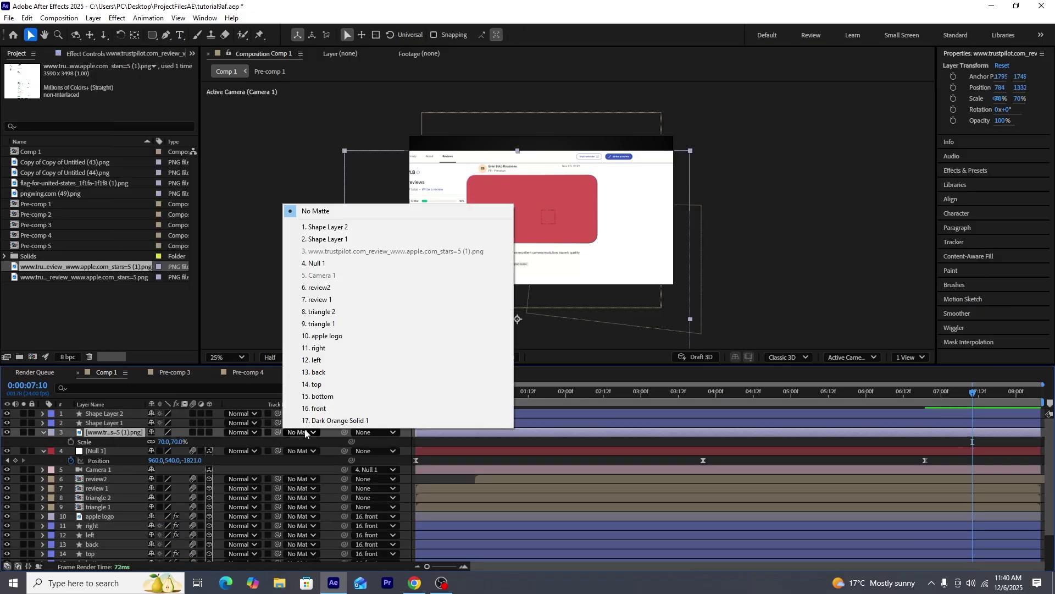
{"action": "left_click", "coordinate": [327, 239]}
- Scale the matted screenshot to 80% and reposition it so the five-star "iPhones" review fills the rounded card
{"action": "scroll", "coordinate": [517, 234], "scroll_direction": "up", "scroll_amount": 2}
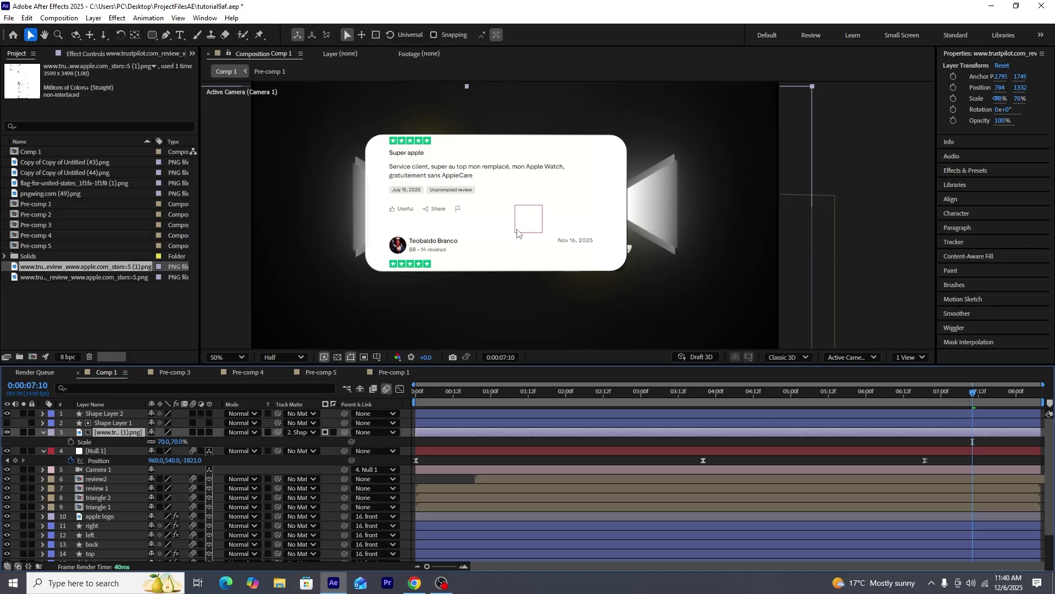
{"action": "left_click_drag", "start_coordinate": [399, 218], "coordinate": [400, 251]}
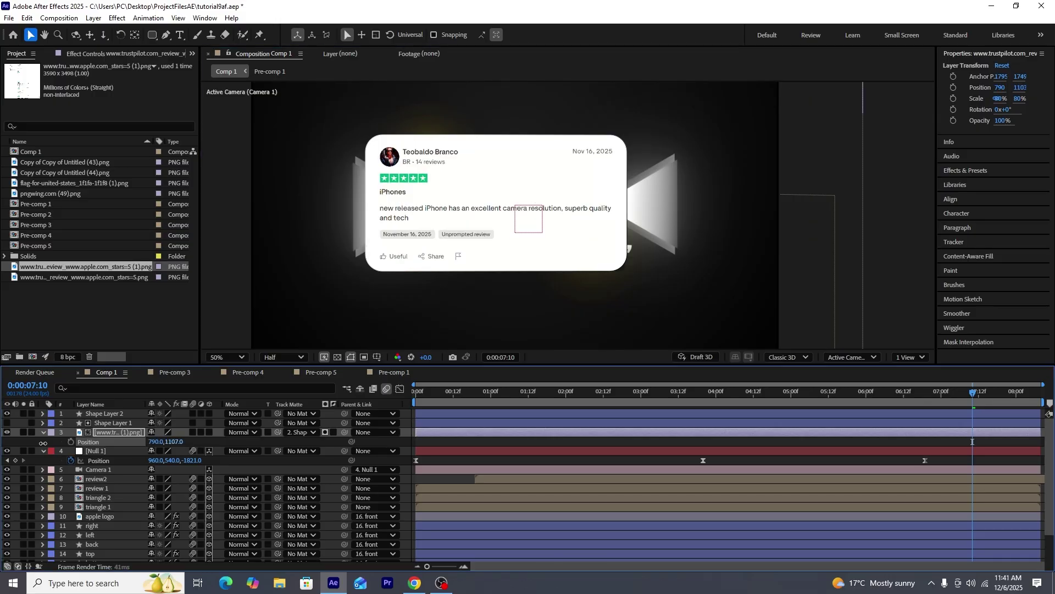
{"action": "left_click_drag", "start_coordinate": [40, 443], "coordinate": [43, 443]}
- Pre-compose both shape layers and the screenshot as screenshot1, moving all attributes into the new composition
{"action": "left_click", "coordinate": [31, 34]}
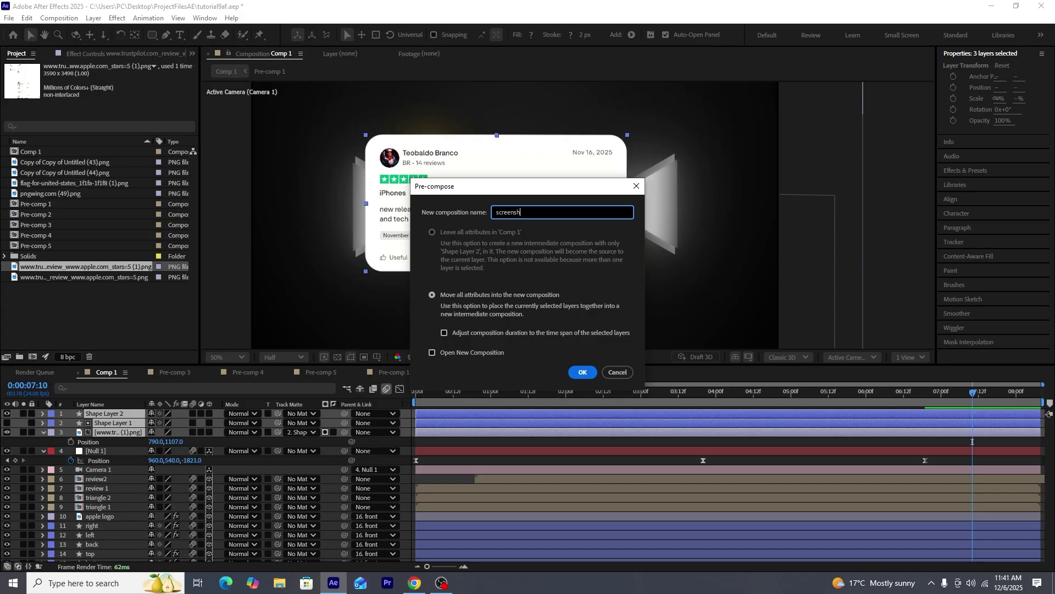
{"action": "key", "text": "Return"}
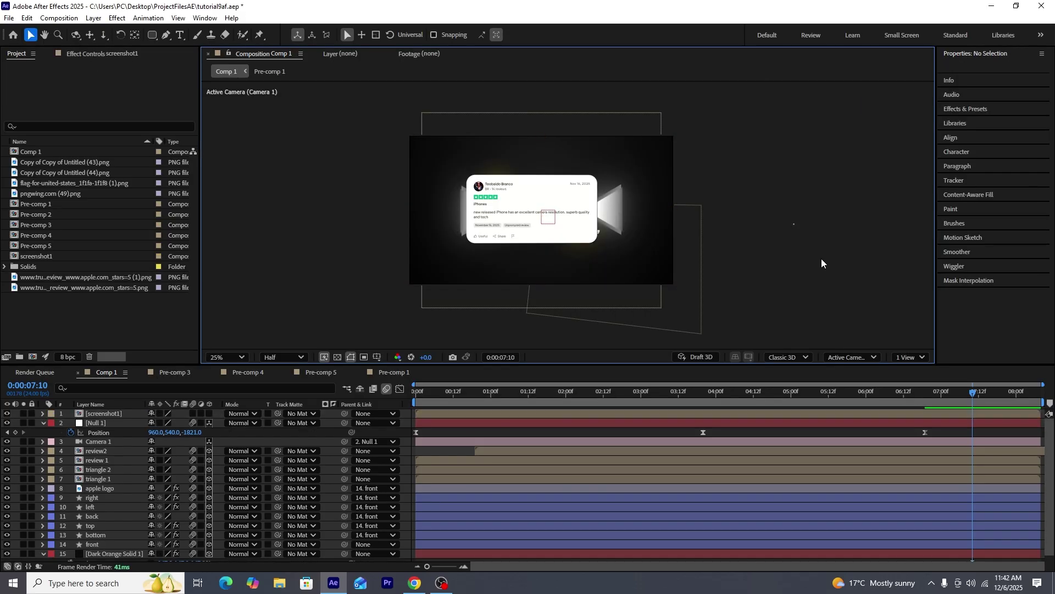
- Make screenshot1 a 3D layer and, at the Null 1 position keyframe at 0:00:03:20, bring it toward the camera to Z -2476
{"action": "left_click", "coordinate": [209, 411]}
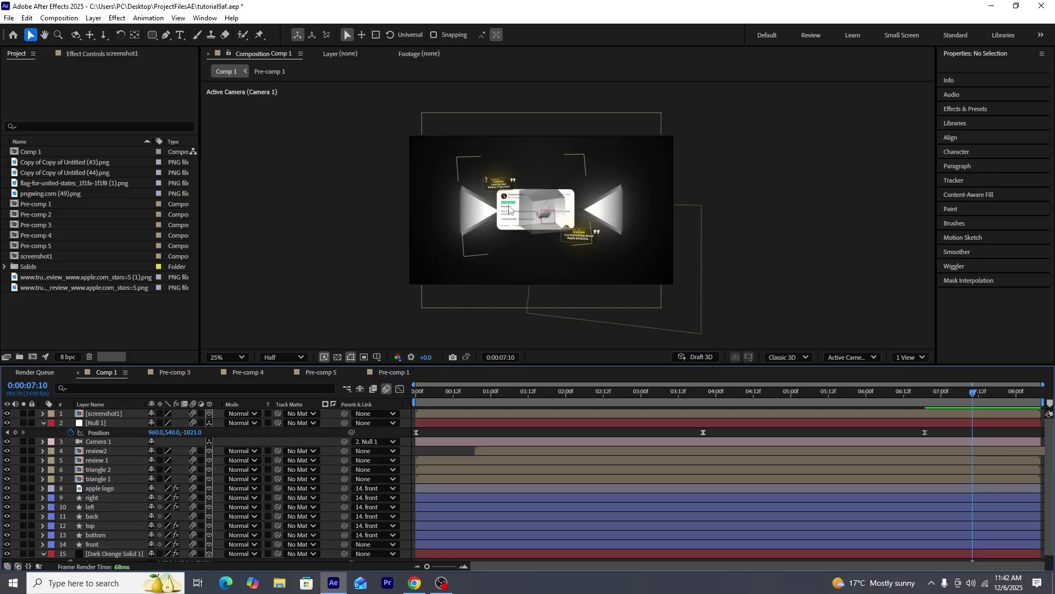
{"action": "left_click", "coordinate": [114, 413]}
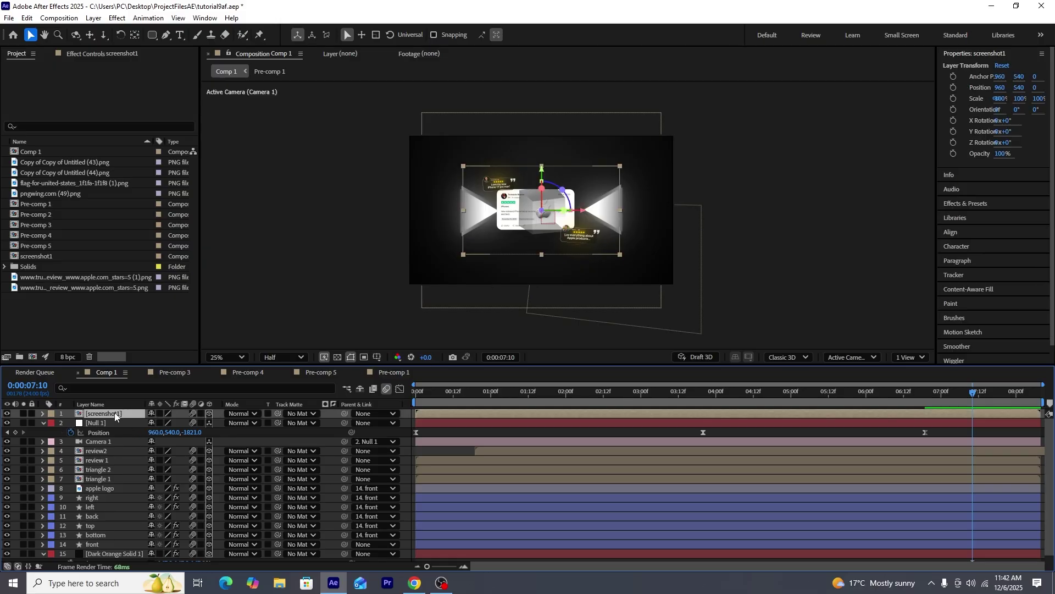
{"action": "key", "text": "p"}
{"action": "key", "text": "j"}
{"action": "key", "text": "j"}
{"action": "left_click_drag", "start_coordinate": [185, 423], "coordinate": [0, 434]}
{"action": "left_click_drag", "start_coordinate": [197, 427], "coordinate": [125, 455]}
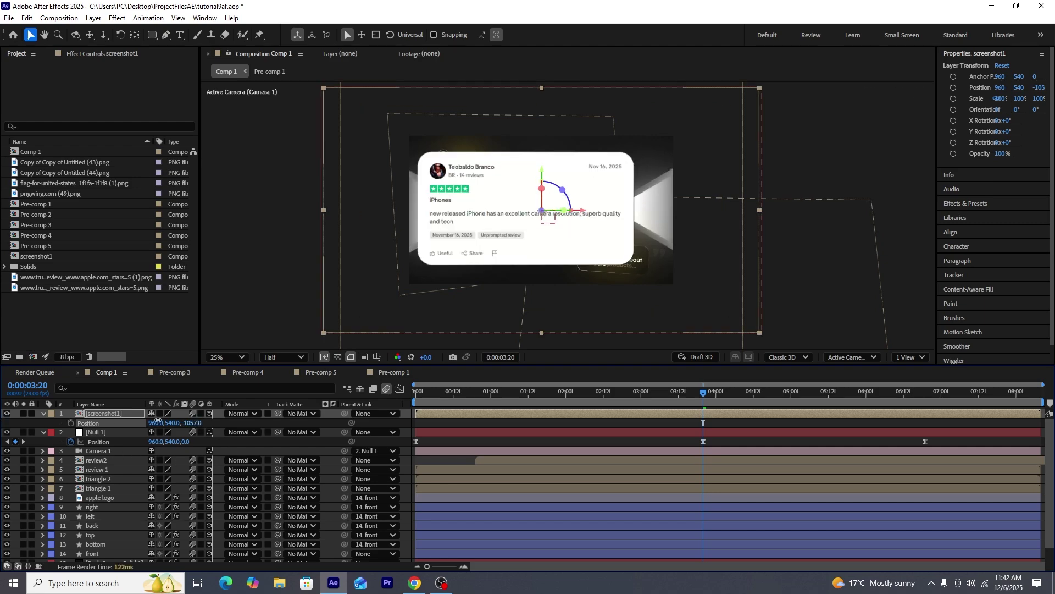
{"action": "left_click_drag", "start_coordinate": [192, 421], "coordinate": [105, 442]}
{"action": "left_click_drag", "start_coordinate": [190, 427], "coordinate": [0, 440]}
- Check screenshot1 against the camera in Custom View 1, set its Z position to -2840 and scale it down to 52%
{"action": "left_click", "coordinate": [851, 356]}
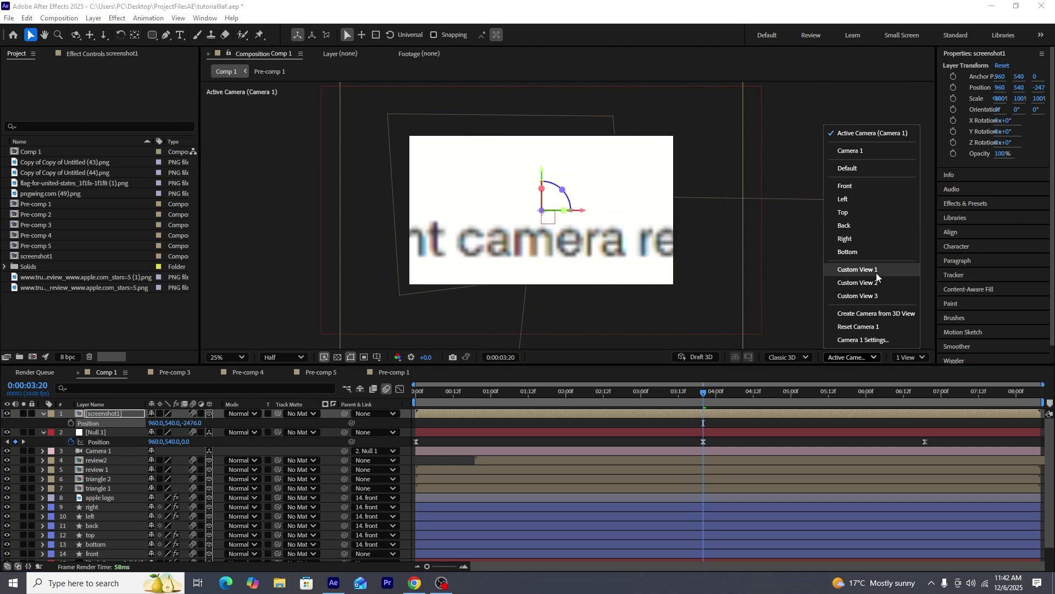
{"action": "left_click", "coordinate": [876, 273]}
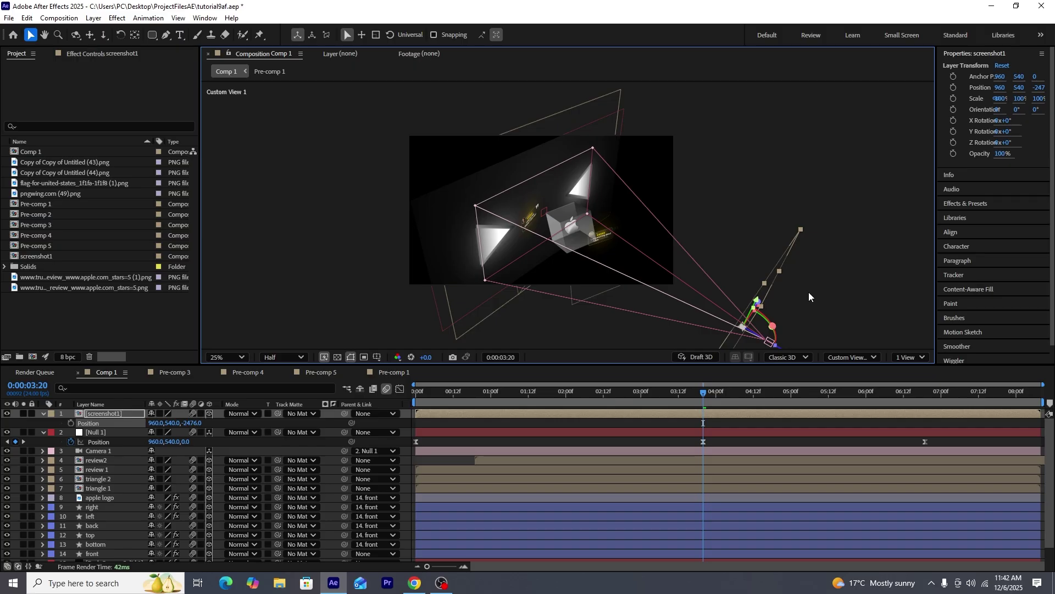
{"action": "key", "text": "comma"}
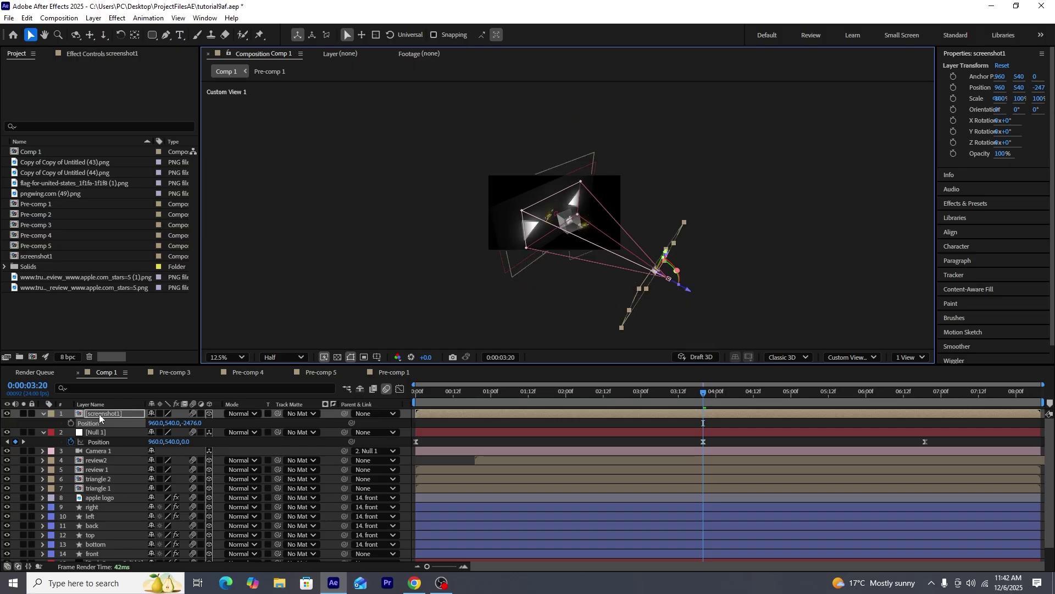
{"action": "key", "text": "space"}
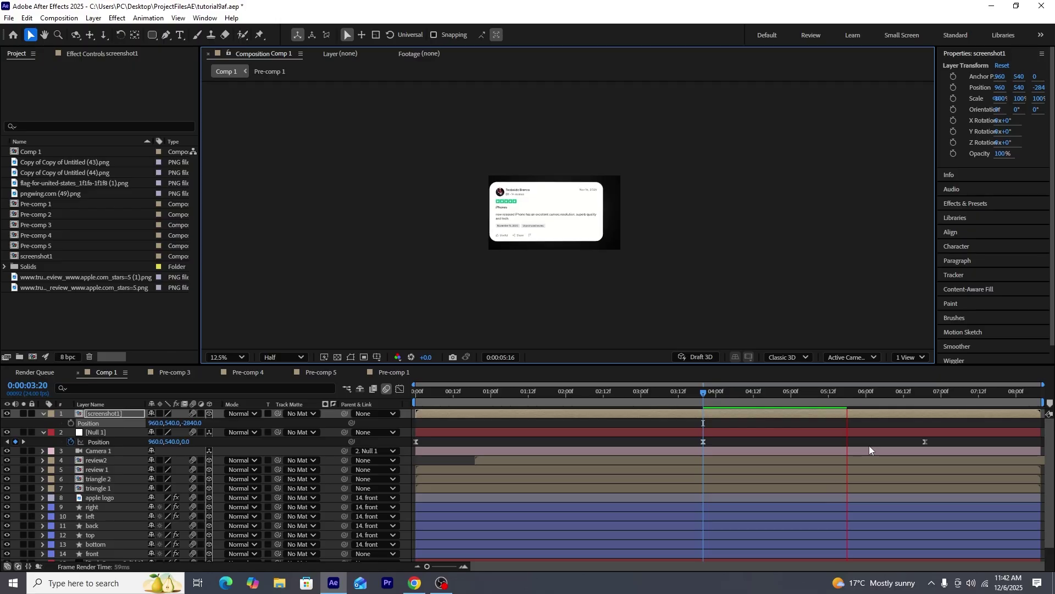
{"action": "left_click", "coordinate": [926, 441]}
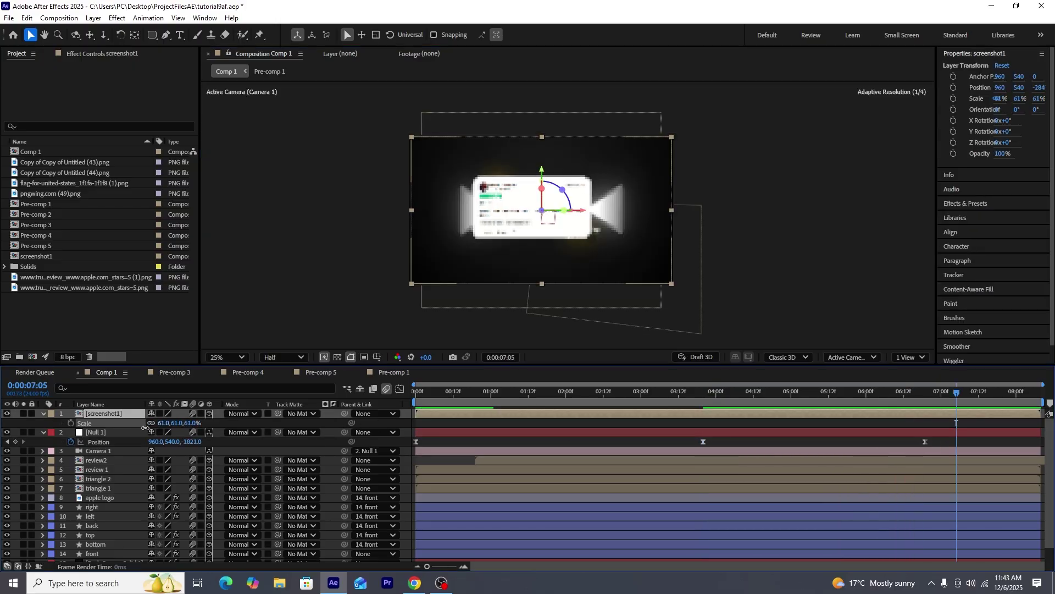
{"action": "left_click_drag", "start_coordinate": [165, 424], "coordinate": [162, 424]}
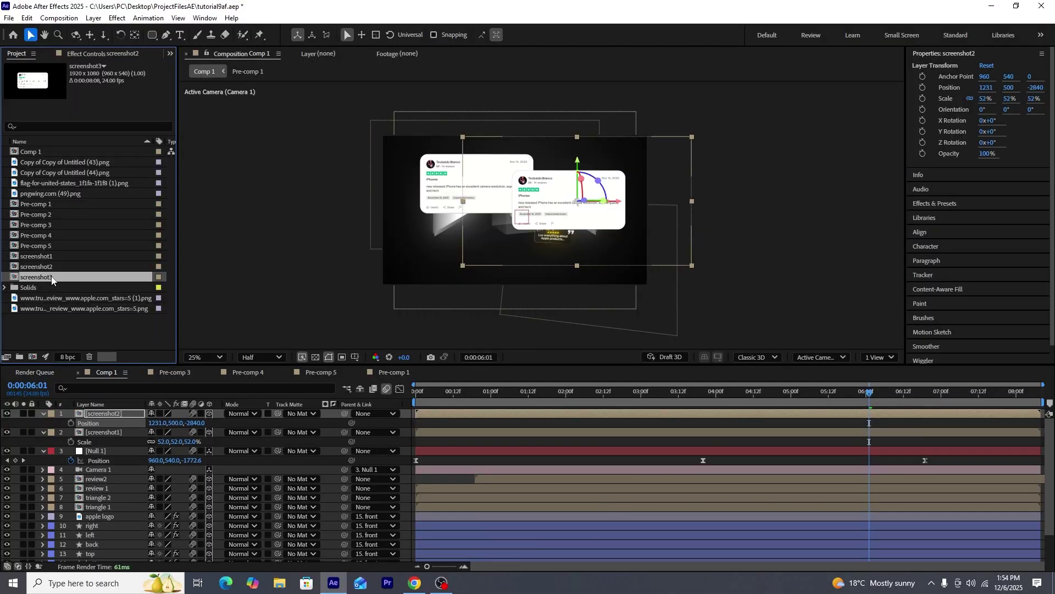
- Add screenshot3 on top of Comp 1 as a 3D layer and give it screenshot2's position of 1231, 500, -2840
{"action": "left_click_drag", "start_coordinate": [52, 281], "coordinate": [127, 412]}
{"action": "left_click", "coordinate": [210, 413]}
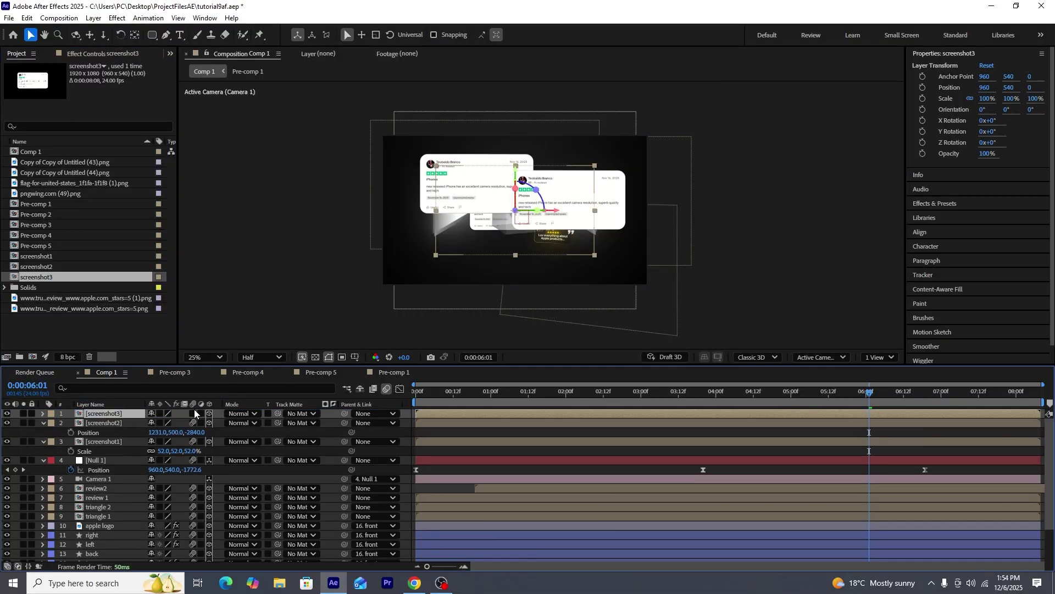
{"action": "left_click", "coordinate": [87, 433]}
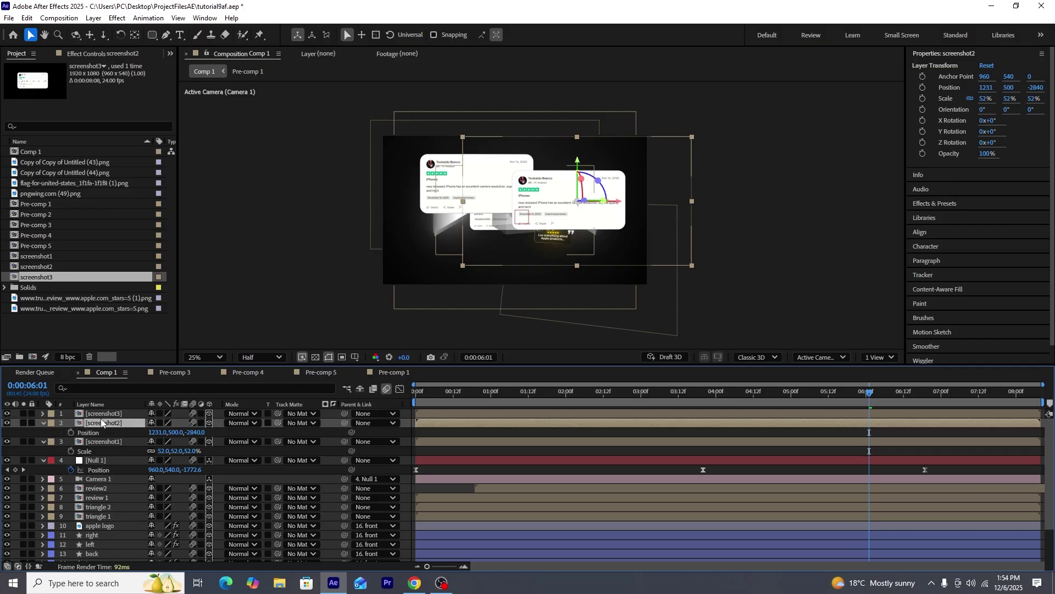
{"action": "left_click", "coordinate": [96, 416]}
{"action": "key", "text": "p"}
{"action": "left_click", "coordinate": [92, 424]}
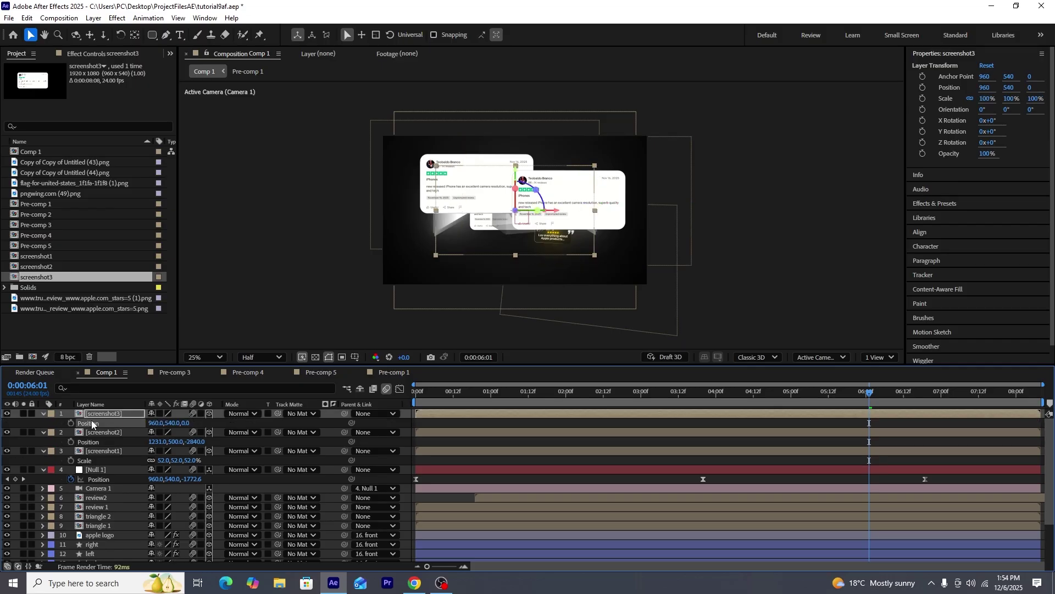
{"action": "key", "text": "ctrl+v"}
- Scale screenshot3 to 52% and move it down and left, below the other two review cards
{"action": "key", "text": "s"}
{"action": "left_click", "coordinate": [182, 423]}
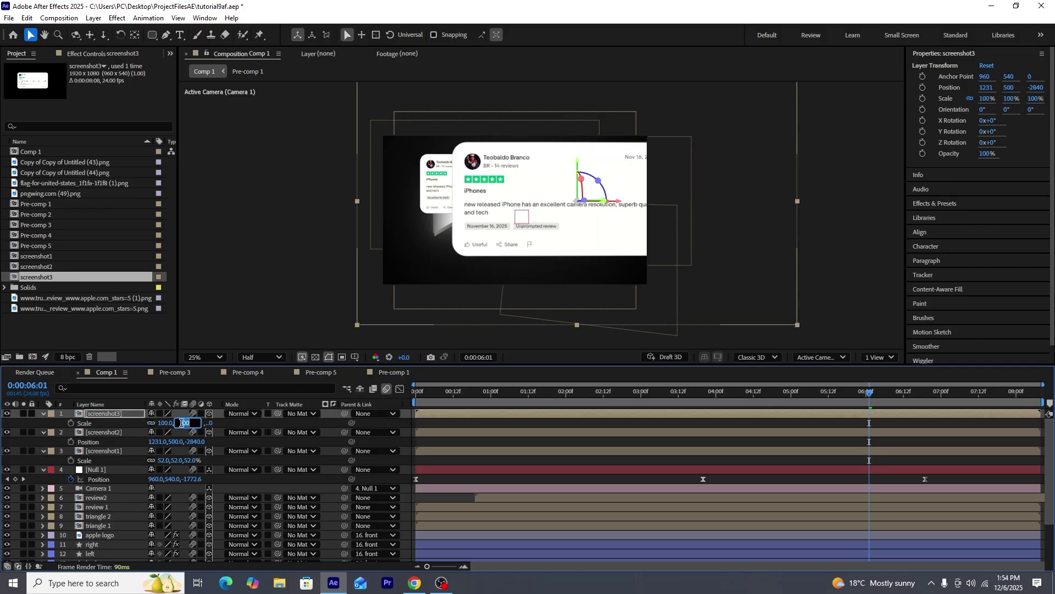
{"action": "type", "text": "52"}
{"action": "key", "text": "Return"}
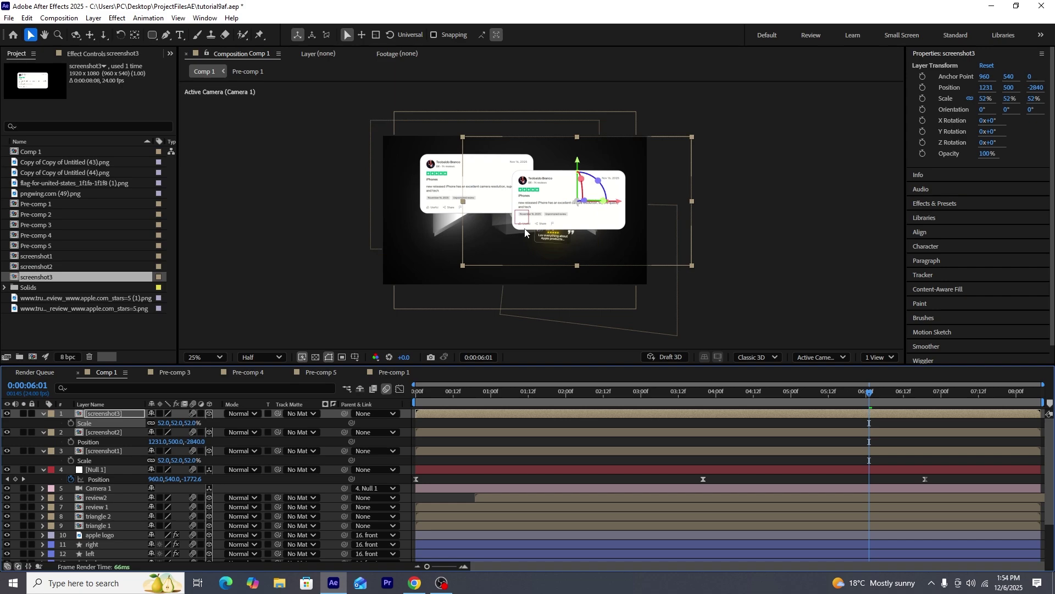
{"action": "left_click_drag", "start_coordinate": [504, 247], "coordinate": [447, 290]}
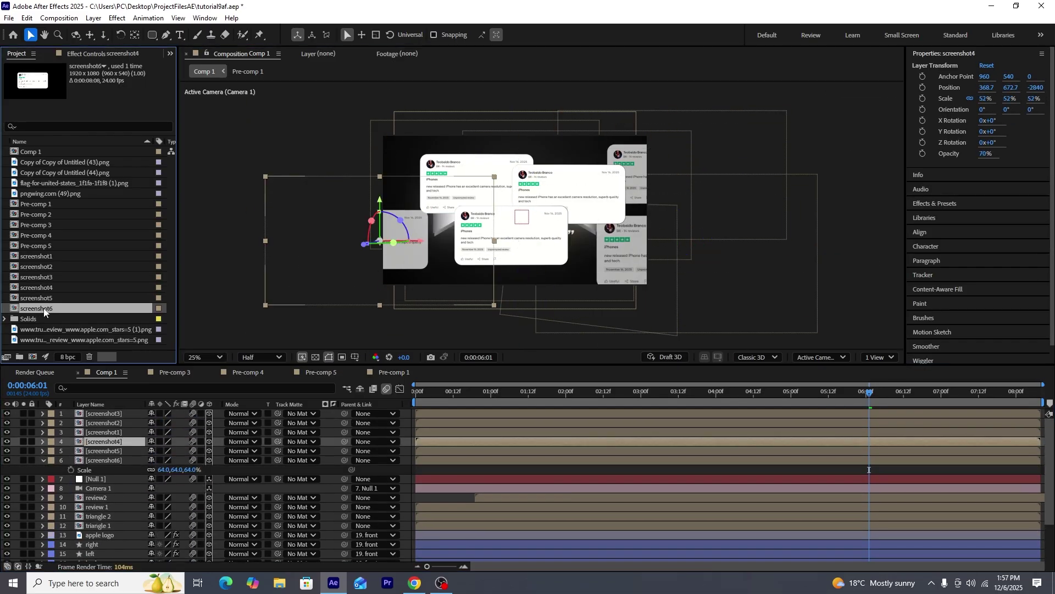
- Add another review card, screenshot7, to the upper-left area of the scene
{"action": "left_click_drag", "start_coordinate": [36, 307], "coordinate": [365, 183]}
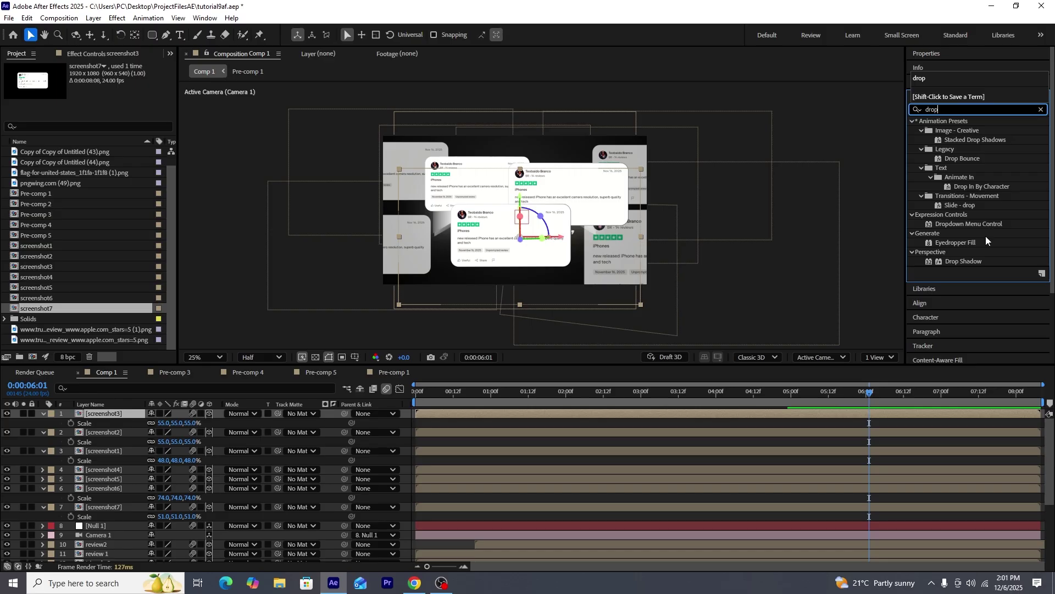
- Apply Drop Shadow to screenshot2, screenshot1 and screenshot3 with 50% opacity, distance 25 and softness 99
{"action": "left_click_drag", "start_coordinate": [971, 261], "coordinate": [159, 436]}
{"action": "left_click", "coordinate": [117, 462]}
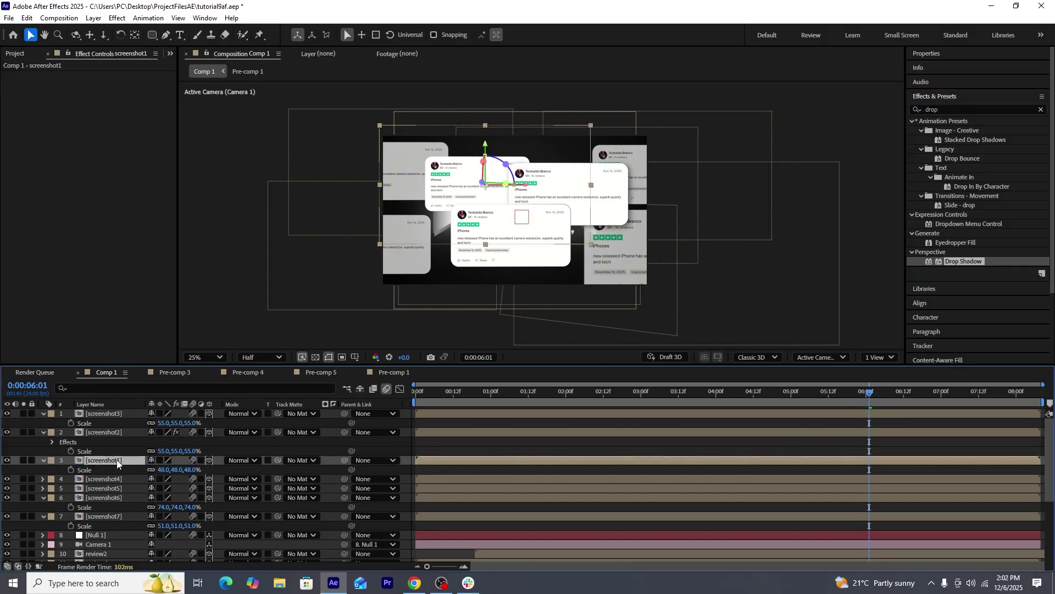
{"action": "key", "text": "ctrl+alt+shift+e"}
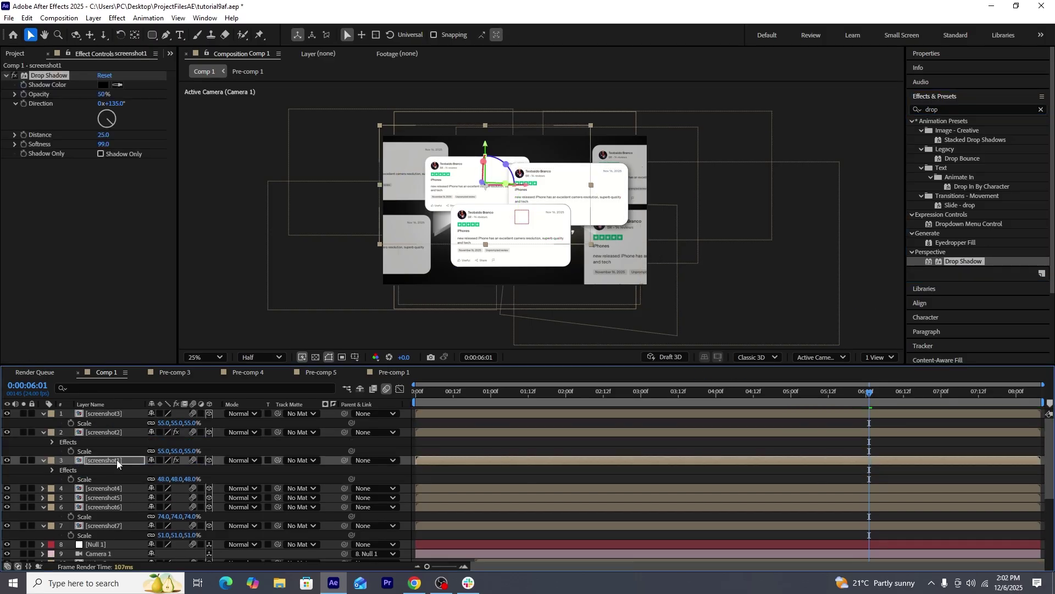
{"action": "left_click", "coordinate": [124, 405]}
{"action": "left_click", "coordinate": [124, 415]}
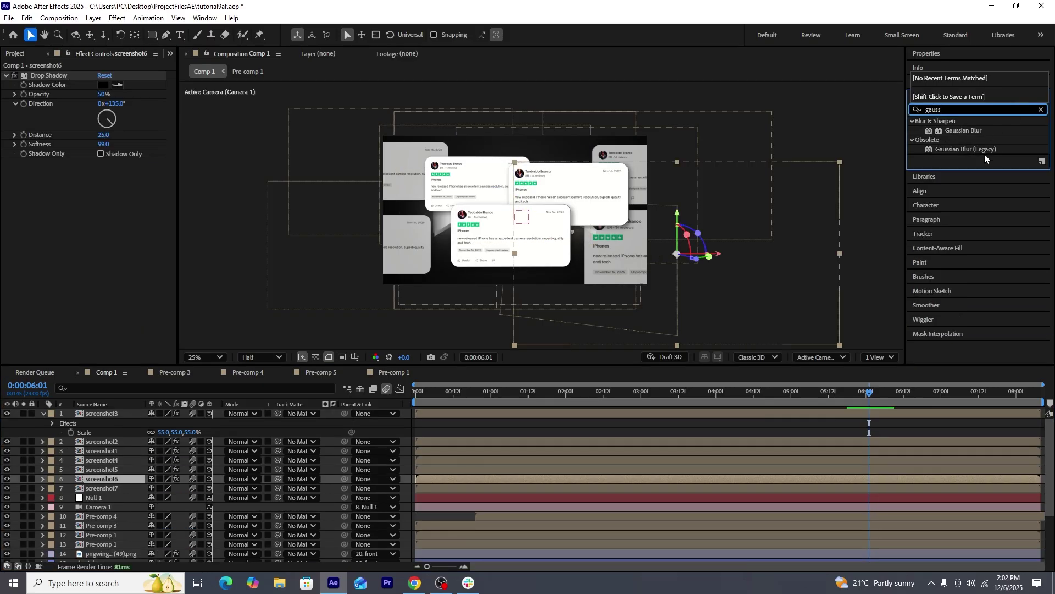
- Blur the background cards screenshot4, screenshot5 and screenshot6 with Gaussian Blur at a blurriness of 11.3
{"action": "left_click", "coordinate": [962, 128]}
{"action": "left_click_drag", "start_coordinate": [335, 435], "coordinate": [91, 462]}
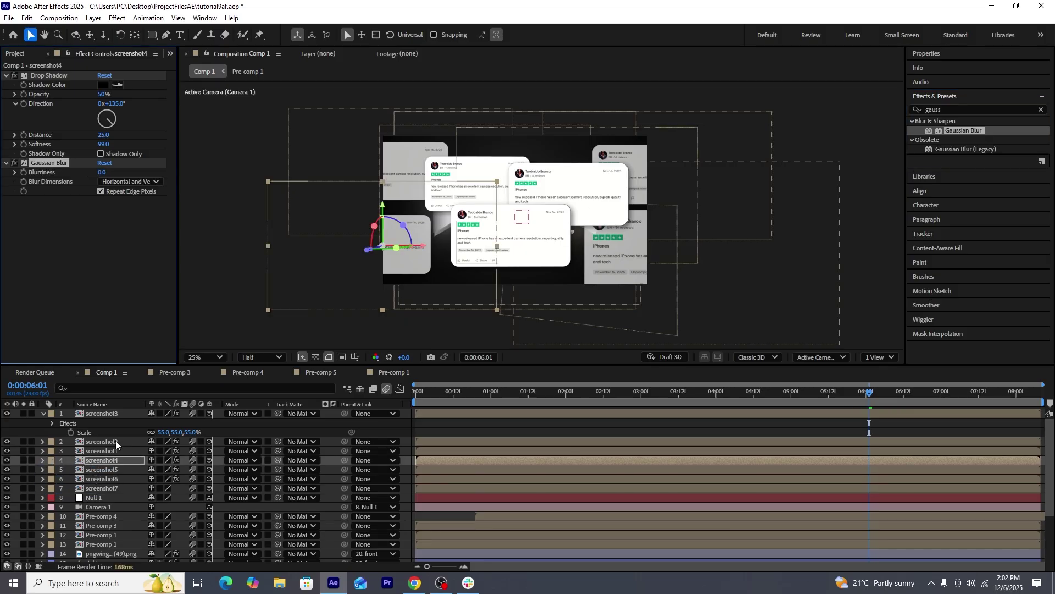
{"action": "left_click_drag", "start_coordinate": [119, 174], "coordinate": [129, 174]}
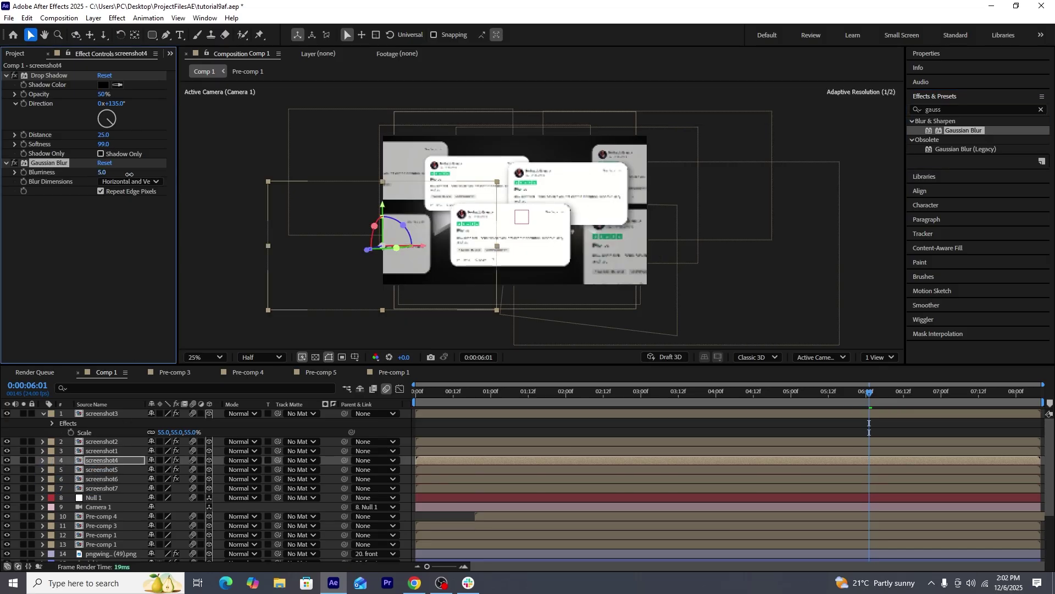
{"action": "left_click", "coordinate": [767, 270]}
{"action": "left_click", "coordinate": [114, 469]}
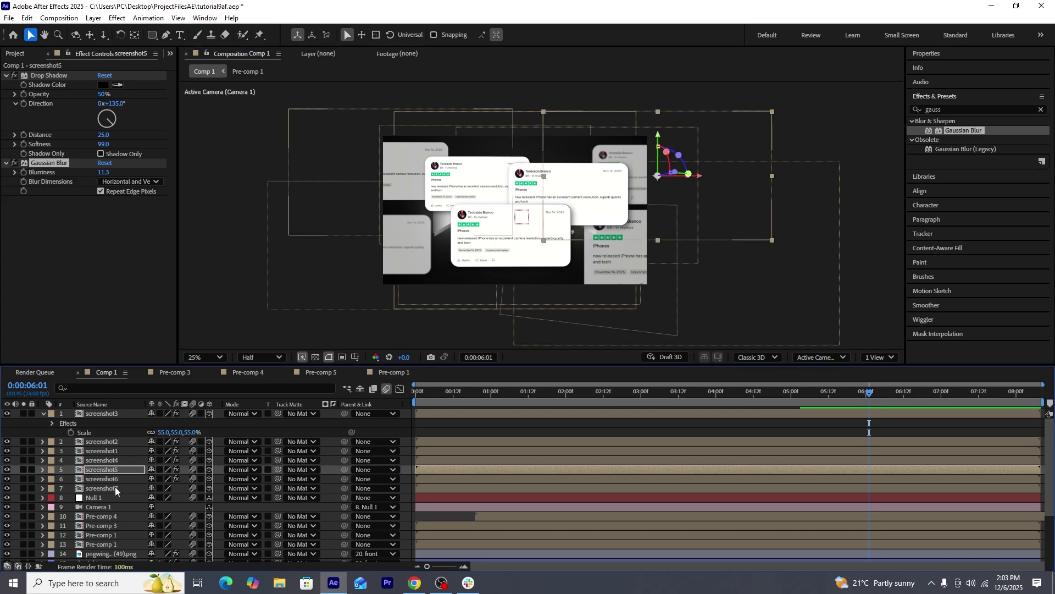
{"action": "left_click", "coordinate": [708, 279]}
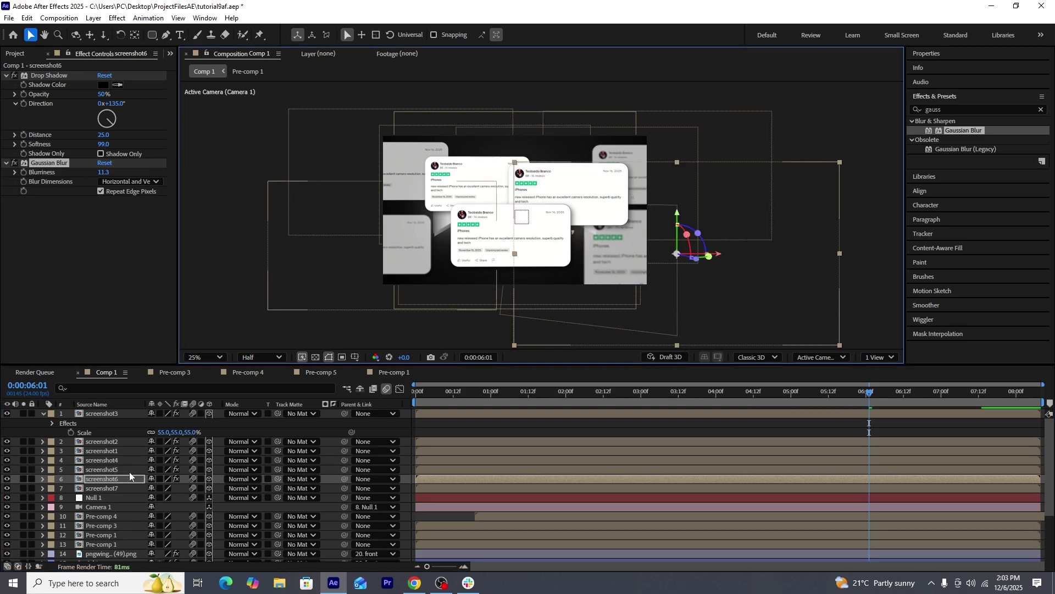
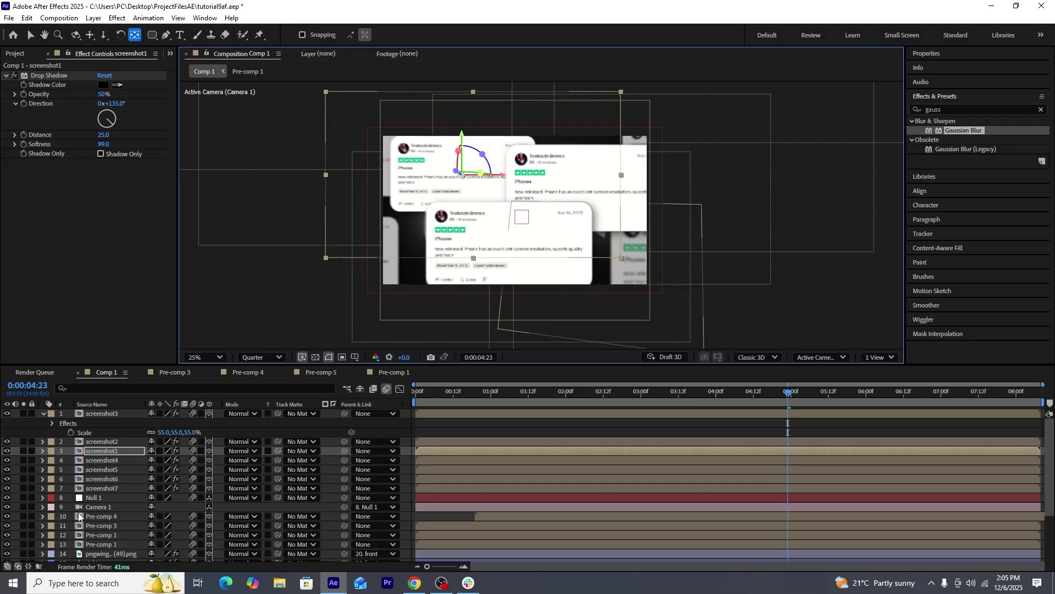
- Animate the scale of screenshot1, screenshot2 and screenshot3 from 0% at 0:00:04:23 to full size at about 0:00:07:03
{"action": "key", "text": "s"}
{"action": "left_click", "coordinate": [71, 460]}
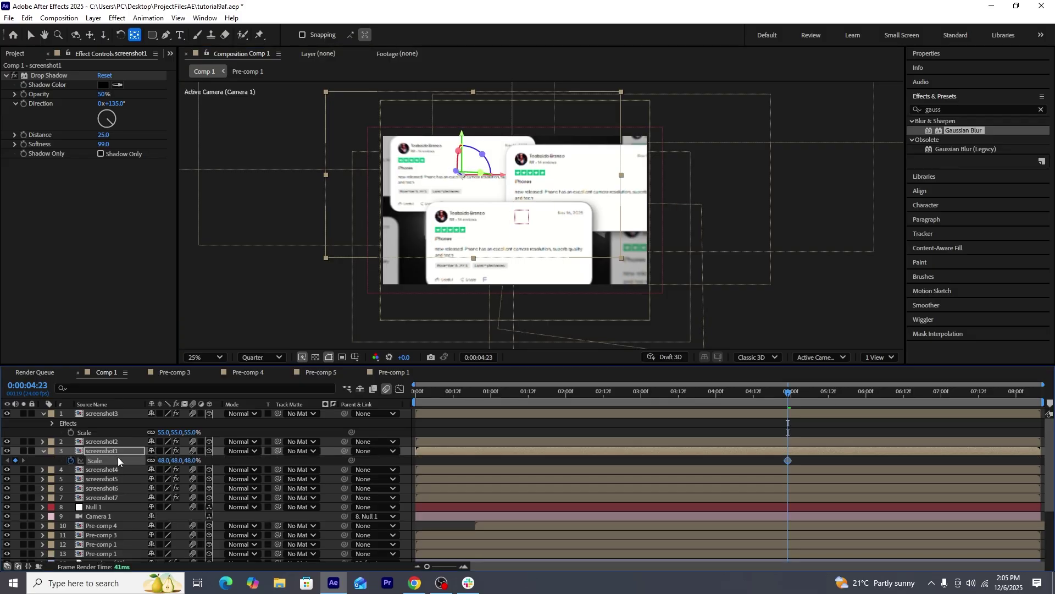
{"action": "left_click", "coordinate": [117, 442]}
{"action": "left_click_drag", "start_coordinate": [644, 195], "coordinate": [632, 191]}
{"action": "left_click", "coordinate": [71, 432]}
{"action": "left_click", "coordinate": [90, 441]}
{"action": "key", "text": "s"}
{"action": "left_click", "coordinate": [70, 451]}
{"action": "left_click_drag", "start_coordinate": [810, 429], "coordinate": [953, 444]}
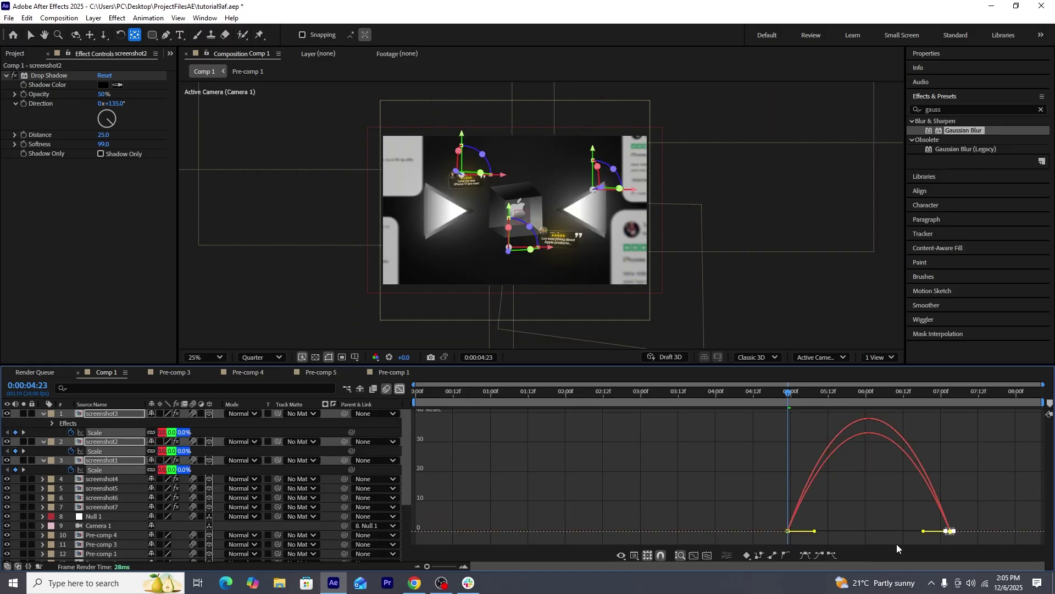
- Reshape the scale speed curves so the three cards grow fast early and ease out slowly, and preview the motion
{"action": "left_click_drag", "start_coordinate": [922, 532], "coordinate": [847, 536]}
{"action": "key", "text": "space"}
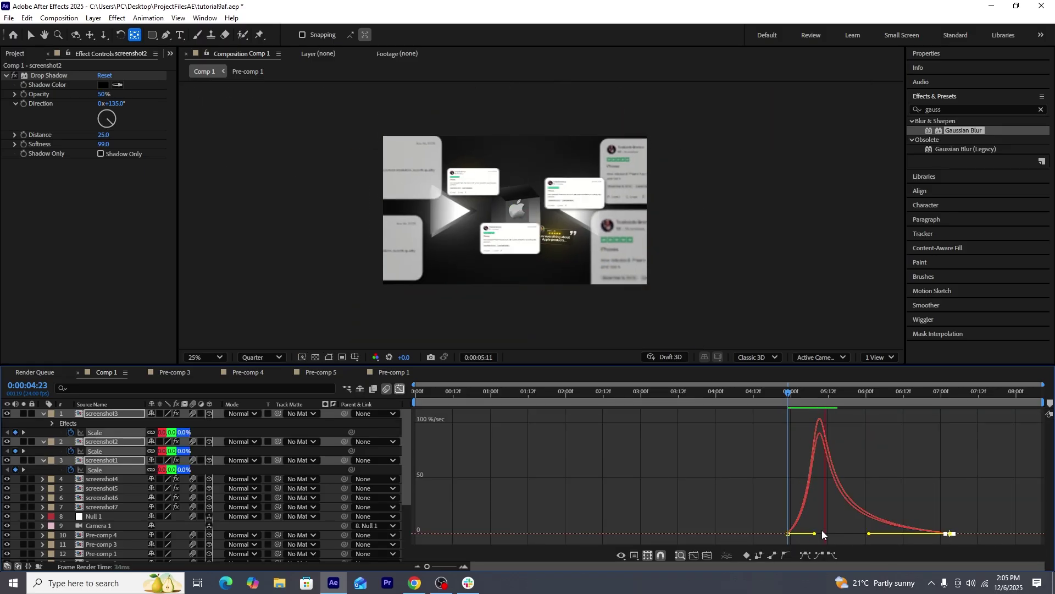
{"action": "key", "text": "space"}
{"action": "left_click", "coordinate": [399, 388]}
- Stagger the scale keyframes in the order screenshot3, screenshot2, screenshot1 and shift them all earlier to start at about 0:00:04:05
{"action": "left_click", "coordinate": [797, 397]}
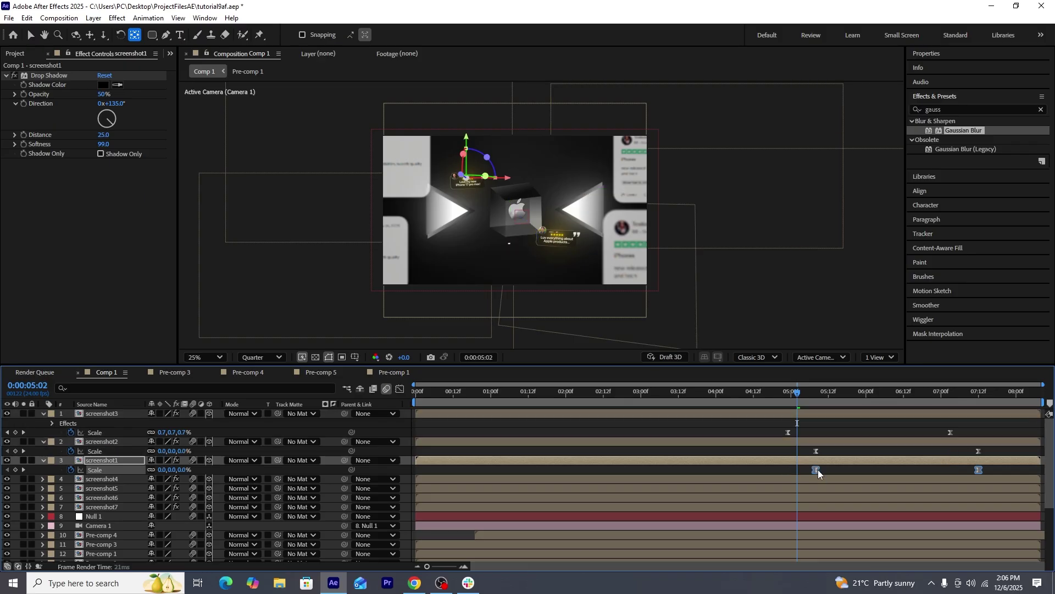
{"action": "left_click_drag", "start_coordinate": [815, 470], "coordinate": [847, 470]}
{"action": "left_click_drag", "start_coordinate": [741, 422], "coordinate": [1011, 477]}
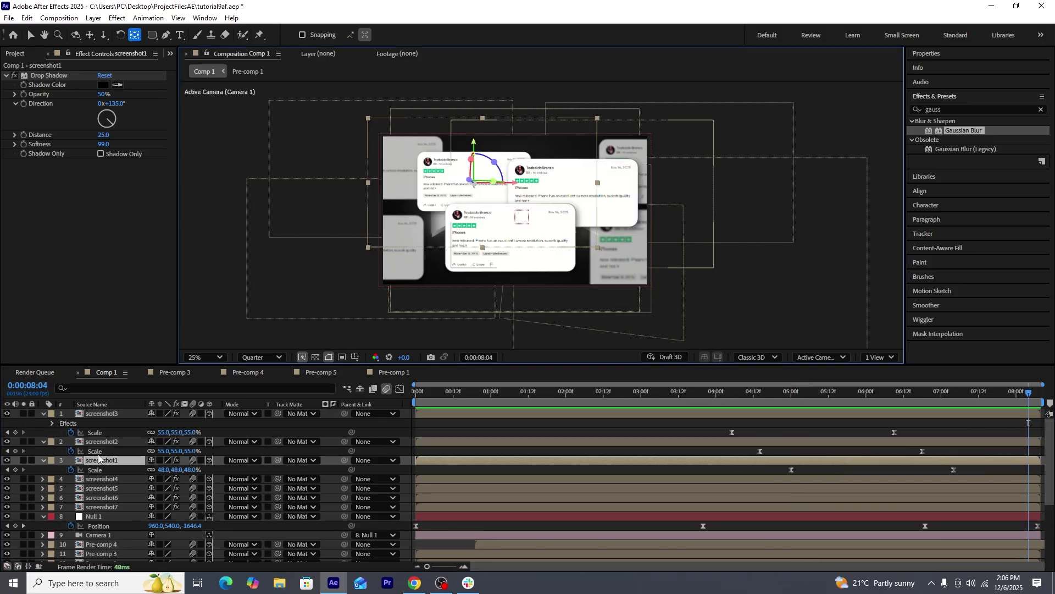
- Move the screenshot1 card left to an X position of 760
{"action": "key", "text": "p"}
{"action": "left_click_drag", "start_coordinate": [154, 470], "coordinate": [135, 461]}
{"action": "key", "text": "Left"}
{"action": "key", "text": "Left"}
{"action": "key", "text": "Left"}
{"action": "key", "text": "Left"}
{"action": "key", "text": "Left"}
{"action": "key", "text": "Left"}
{"action": "key", "text": "Left"}
{"action": "key", "text": "Left"}
{"action": "key", "text": "Left"}
{"action": "key", "text": "Left"}
{"action": "key", "text": "Left"}
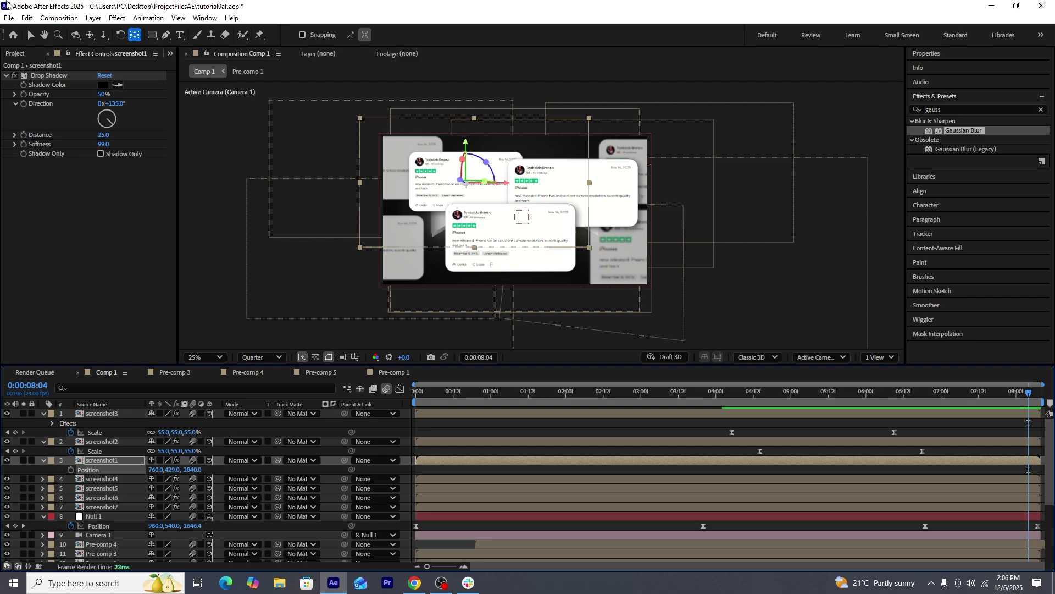
{"action": "left_click", "coordinate": [31, 35]}
{"action": "left_click", "coordinate": [817, 98]}
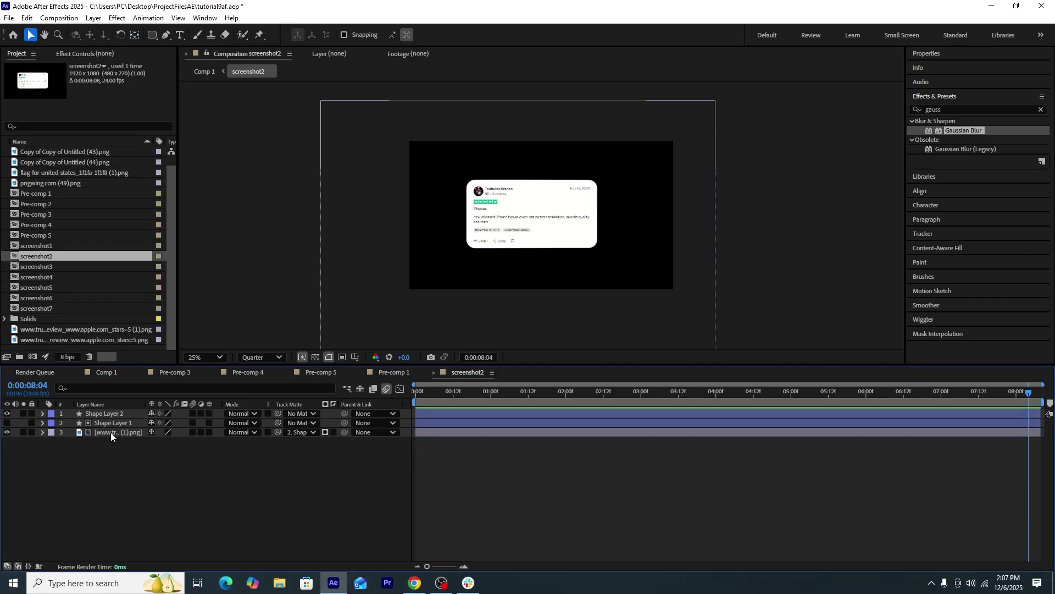
- Inside screenshot2, move the Trustpilot image up so a different five-star review fills the card, and preview Comp 1
{"action": "left_click", "coordinate": [110, 432]}
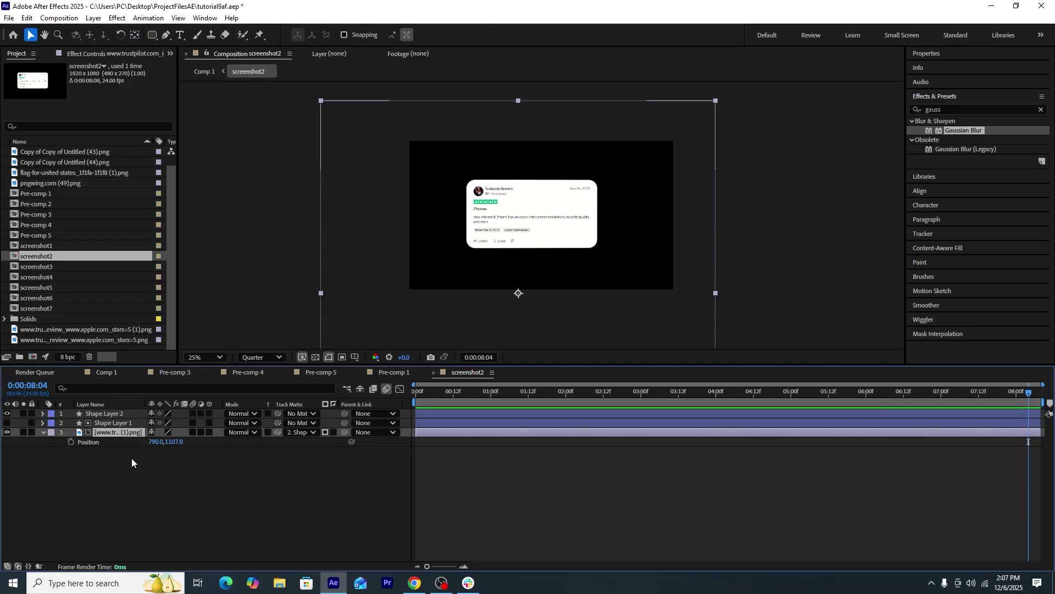
{"action": "left_click_drag", "start_coordinate": [173, 442], "coordinate": [22, 451]}
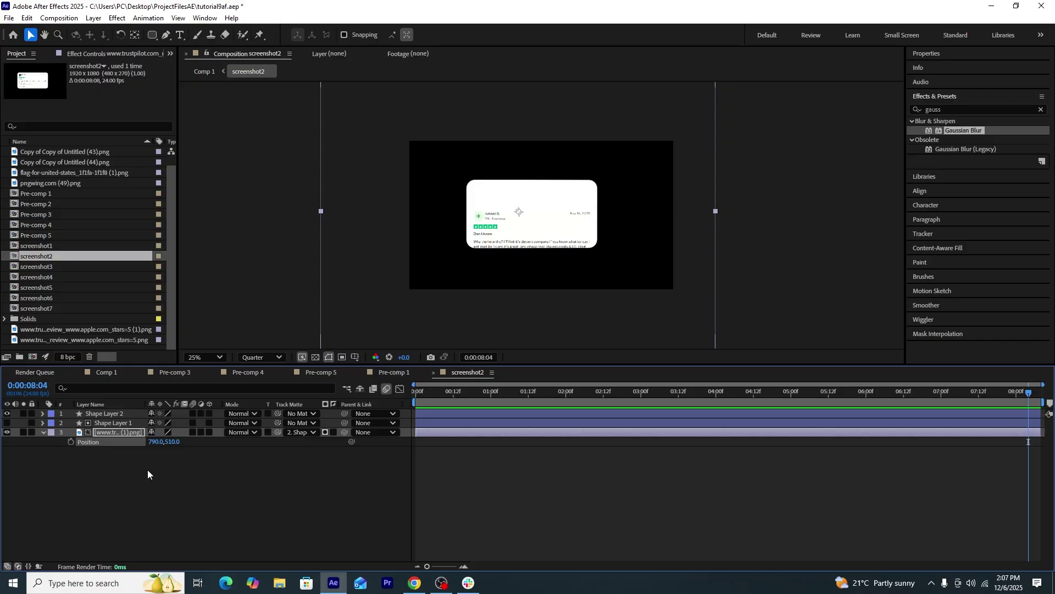
{"action": "left_click_drag", "start_coordinate": [176, 441], "coordinate": [110, 441]}
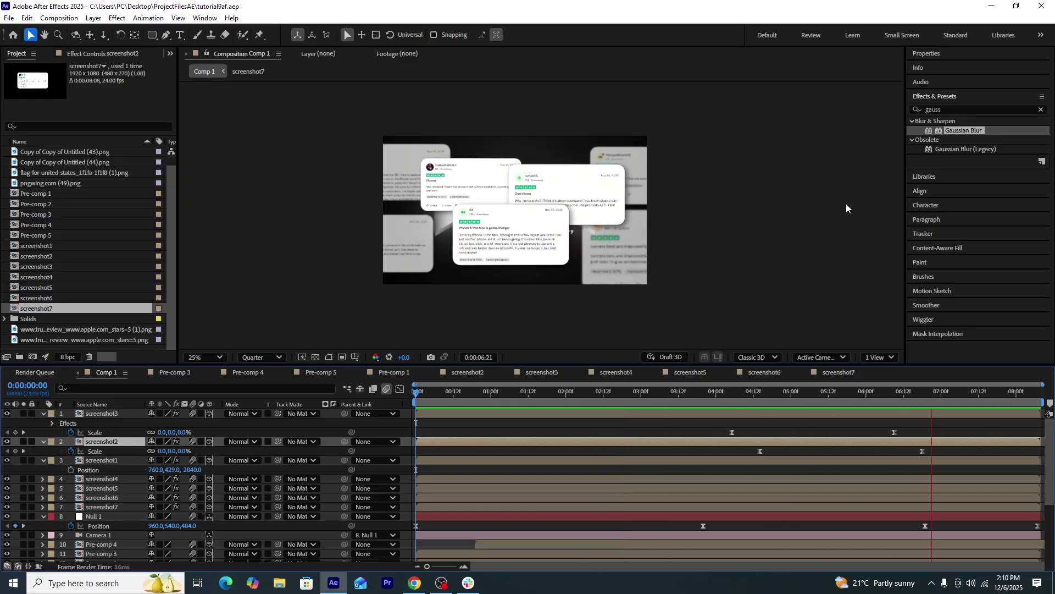
{"action": "key", "text": "space"}
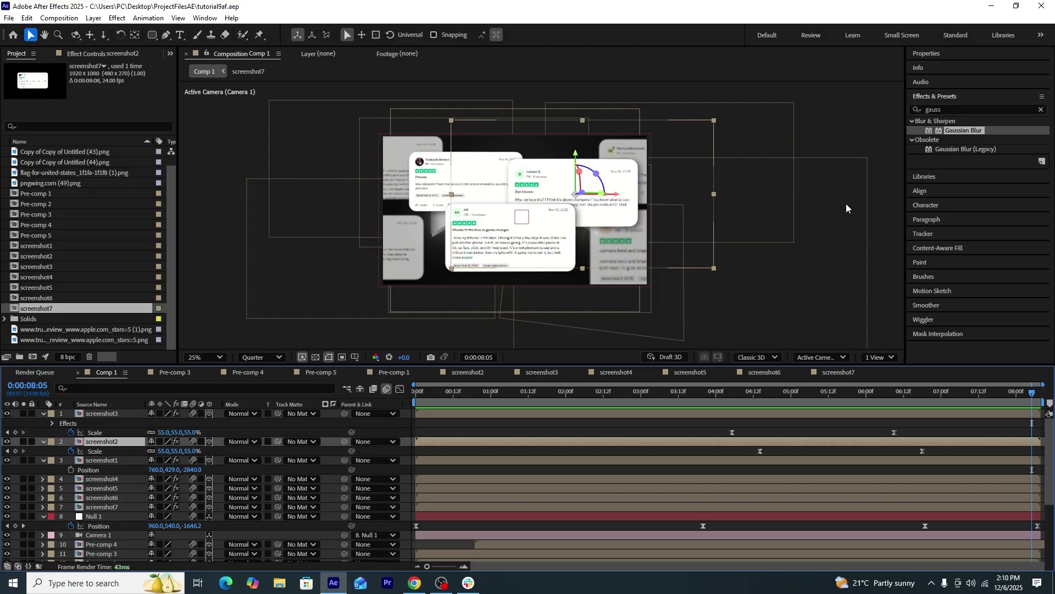
- Add an adjustment layer above the screenshot cards in Comp 1, apply CC Vignette and set its amount to 141
{"action": "right_click", "coordinate": [408, 342]}
{"action": "mouse_move", "coordinate": [509, 348]}
{"action": "left_click", "coordinate": [602, 437]}
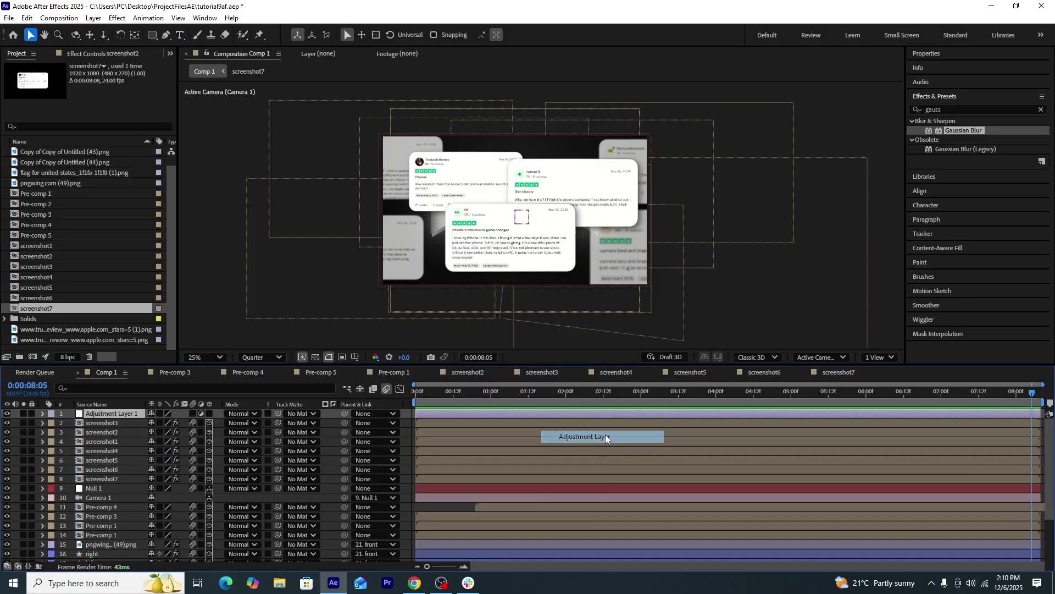
{"action": "double_click", "coordinate": [945, 110]}
{"action": "type", "text": "cc vigne"}
{"action": "left_click_drag", "start_coordinate": [959, 131], "coordinate": [110, 413]}
{"action": "left_click_drag", "start_coordinate": [101, 87], "coordinate": [124, 86]}
- Draw an elliptical mask nearly filling the frame on the vignette adjustment layer, inverted and with a 401-pixel feather
{"action": "left_click_drag", "start_coordinate": [152, 35], "coordinate": [182, 62]}
{"action": "mouse_move", "coordinate": [385, 138]}
{"action": "left_mouse_down"}
{"action": "mouse_move", "coordinate": [628, 258]}
{"action": "mouse_move", "coordinate": [633, 279]}
{"action": "left_mouse_up"}
{"action": "left_click_drag", "start_coordinate": [633, 279], "coordinate": [640, 280]}
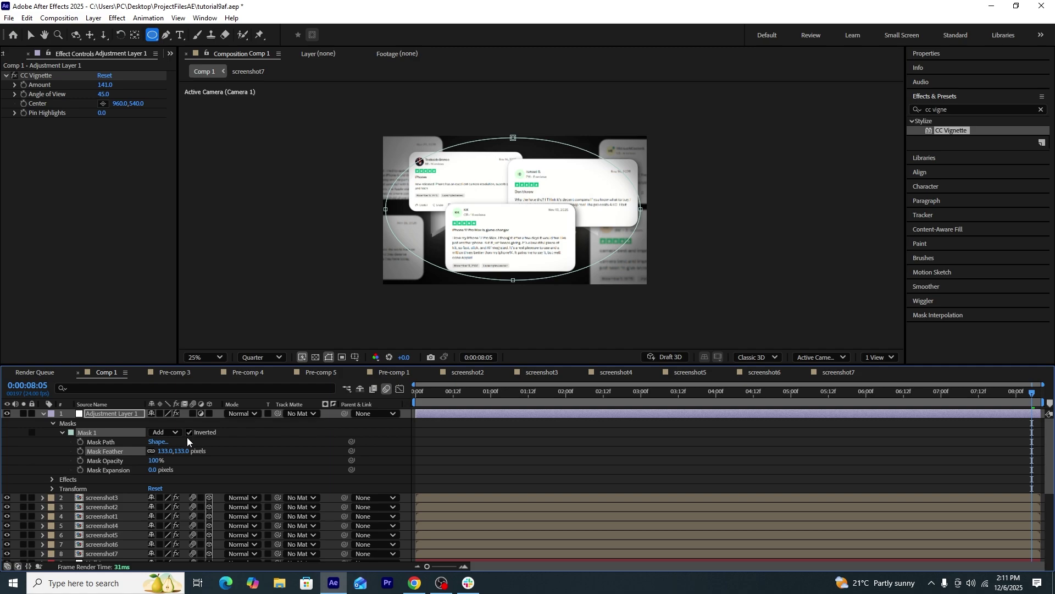
{"action": "left_click_drag", "start_coordinate": [263, 452], "coordinate": [307, 452]}
{"action": "left_click", "coordinate": [30, 35]}
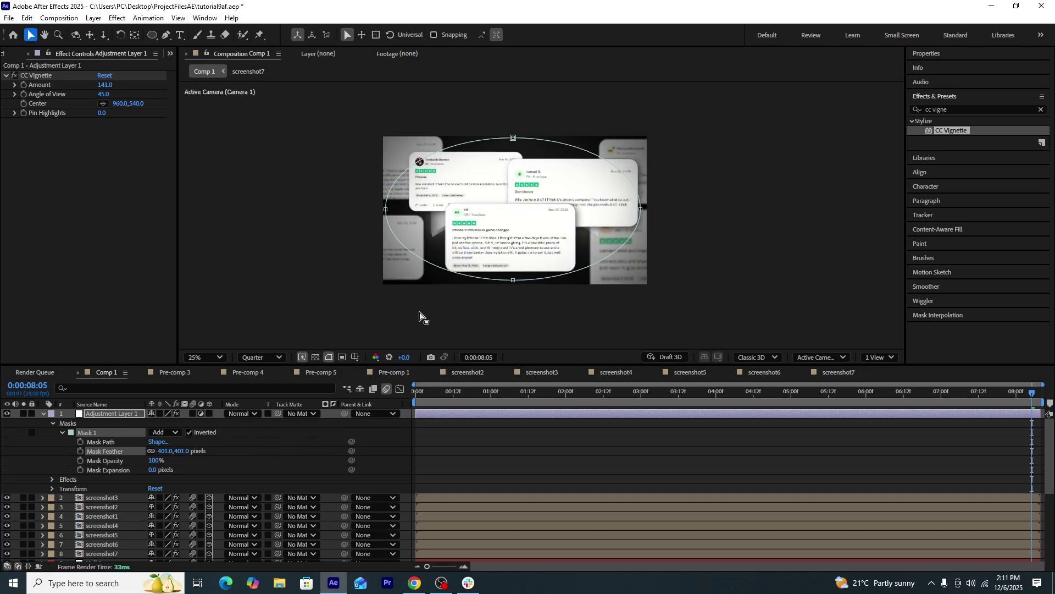
{"action": "left_click", "coordinate": [229, 184]}
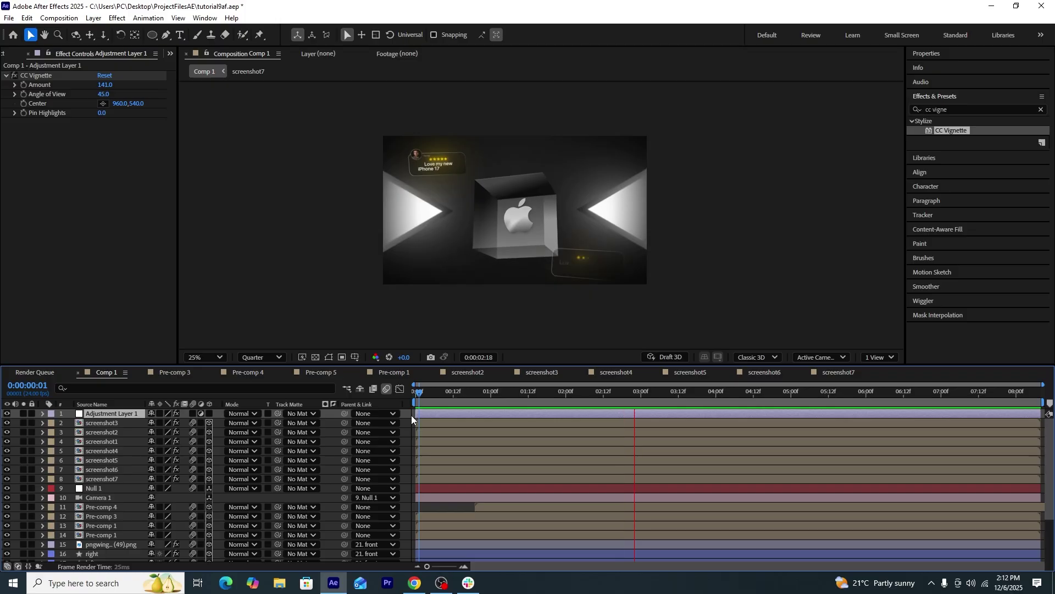
- Add a second adjustment layer with the Posterize Time effect at a frame rate of 18
{"action": "right_click", "coordinate": [411, 414]}
{"action": "mouse_move", "coordinate": [536, 431]}
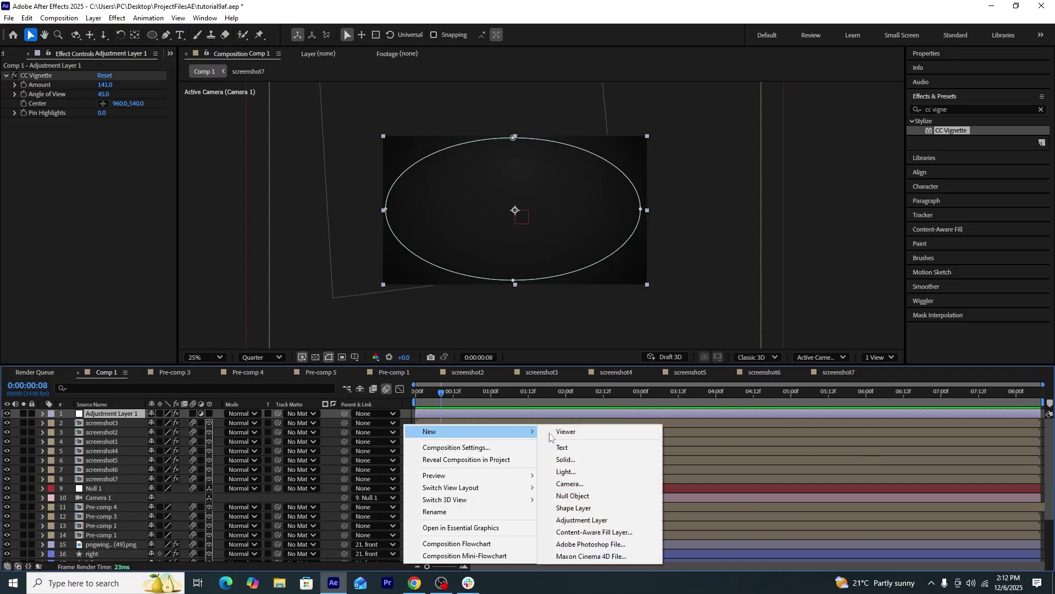
{"action": "left_click", "coordinate": [587, 519]}
{"action": "left_click", "coordinate": [972, 109]}
{"action": "type", "text": "poster"}
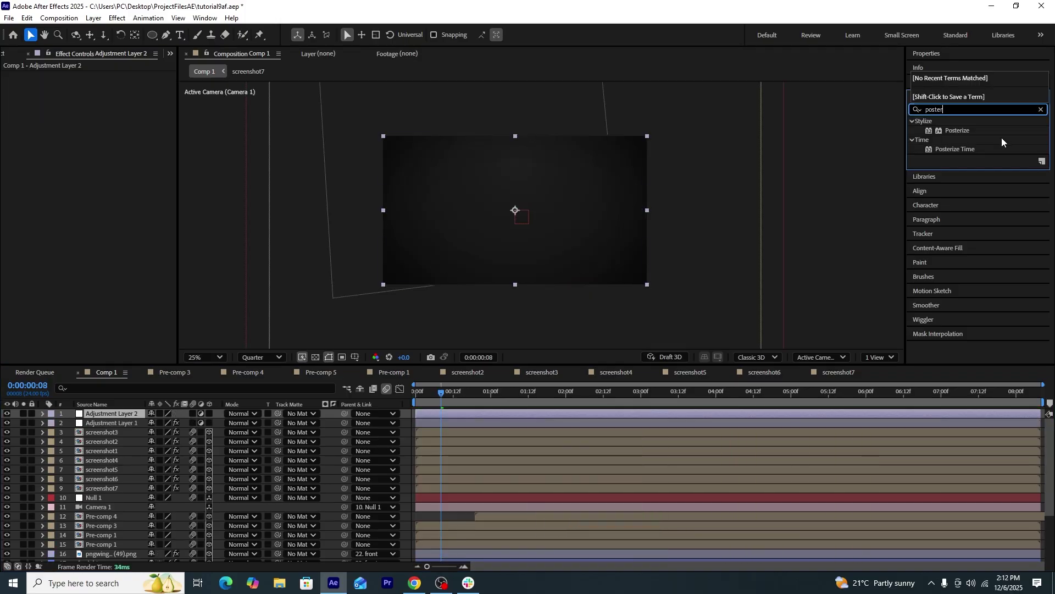
{"action": "left_click_drag", "start_coordinate": [964, 149], "coordinate": [143, 415]}
{"action": "left_click_drag", "start_coordinate": [109, 86], "coordinate": [106, 85]}
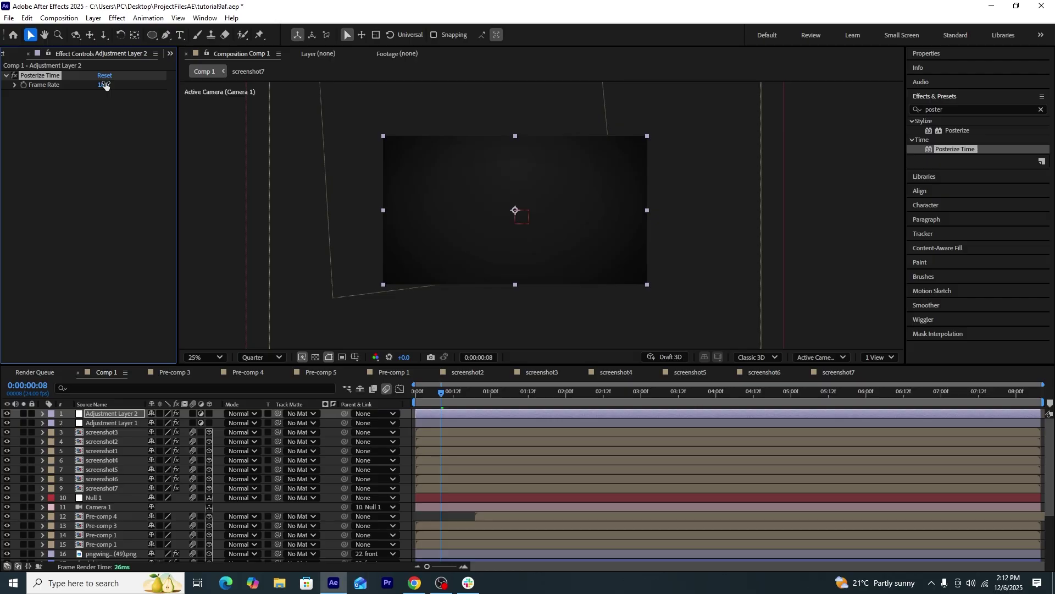
- Add a third adjustment layer with the Exposure effect and set its master exposure to 0.04
{"action": "right_click", "coordinate": [406, 307]}
{"action": "mouse_move", "coordinate": [497, 309]}
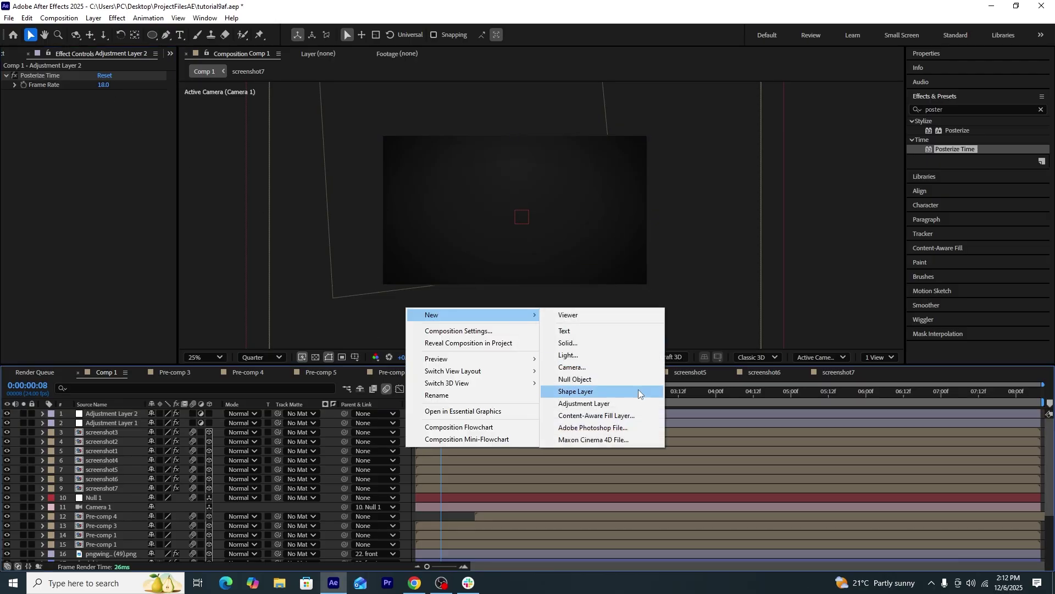
{"action": "left_click", "coordinate": [634, 405]}
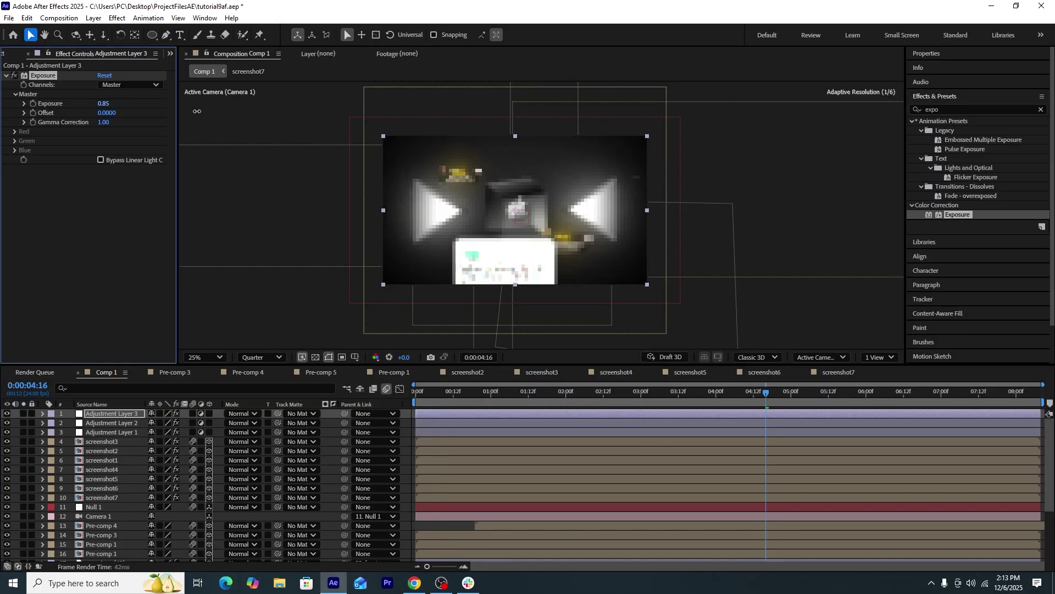
{"action": "left_click_drag", "start_coordinate": [197, 112], "coordinate": [117, 115]}
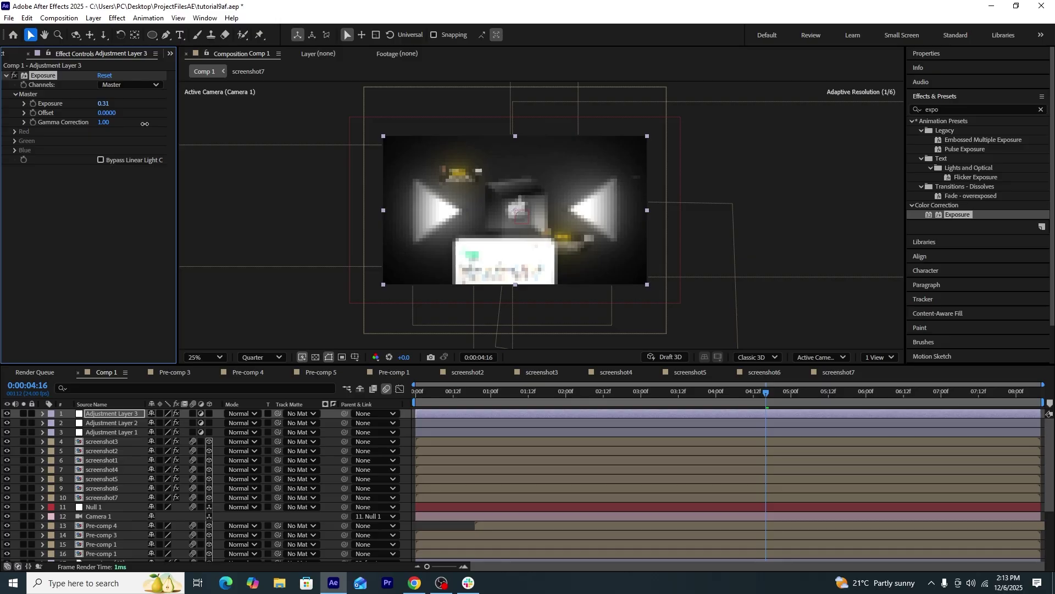
{"action": "left_click", "coordinate": [107, 103]}
- Give the master exposure a flickering expression, wiggle(4,0.15), and return to the start of the comp
{"action": "left_click", "coordinate": [33, 104], "text": "alt"}
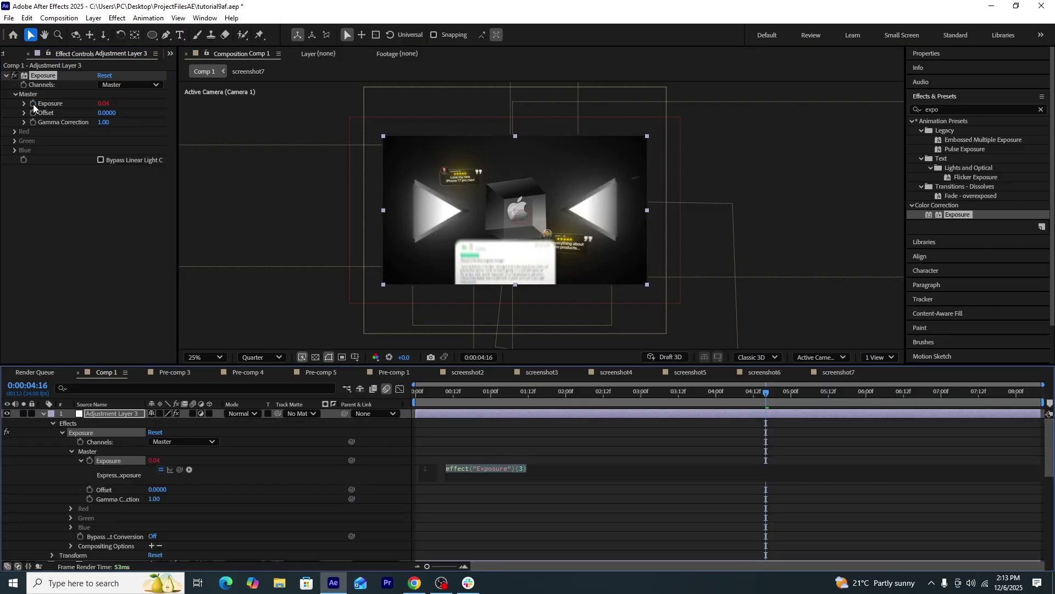
{"action": "type", "text": "wiggle(4,0."}
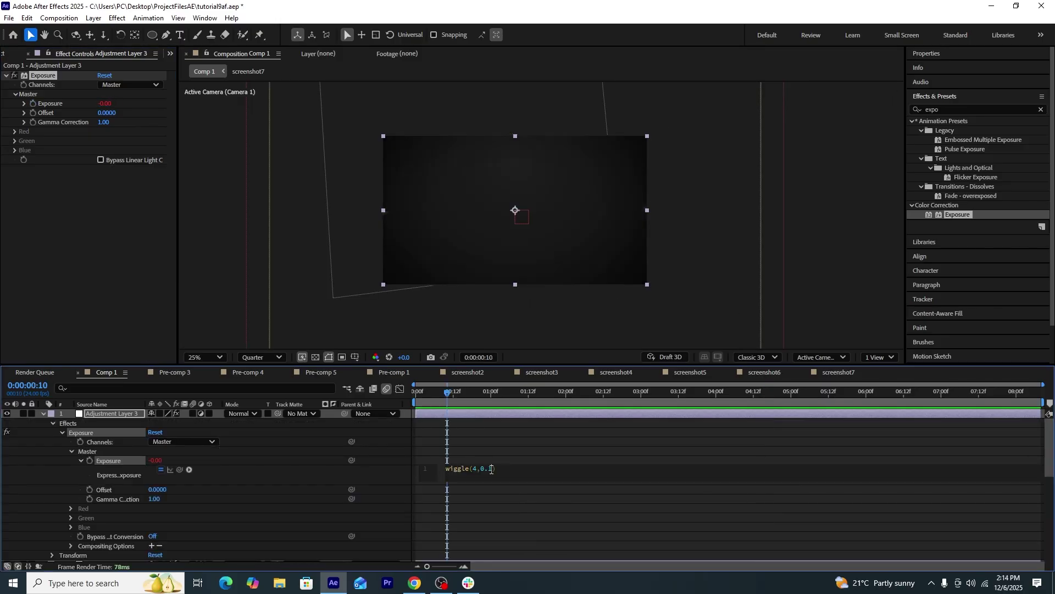
{"action": "left_click_drag", "start_coordinate": [490, 392], "coordinate": [288, 401]}
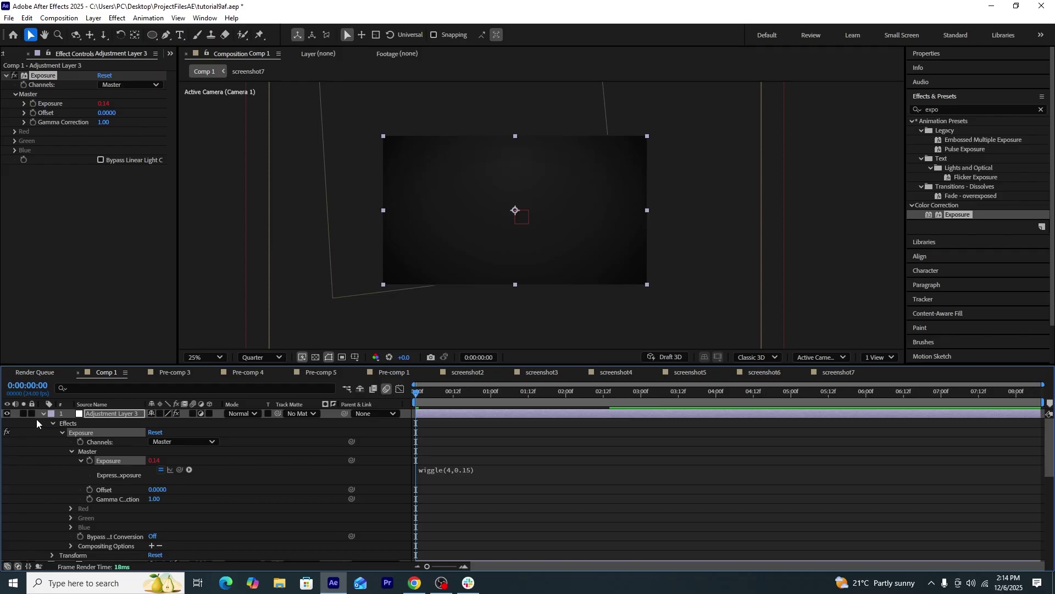
{"action": "left_click", "coordinate": [43, 414]}
- Add a fourth adjustment layer at the top of the stack and apply the Lumetri Color effect
{"action": "right_click", "coordinate": [403, 425]}
{"action": "left_click", "coordinate": [583, 525]}
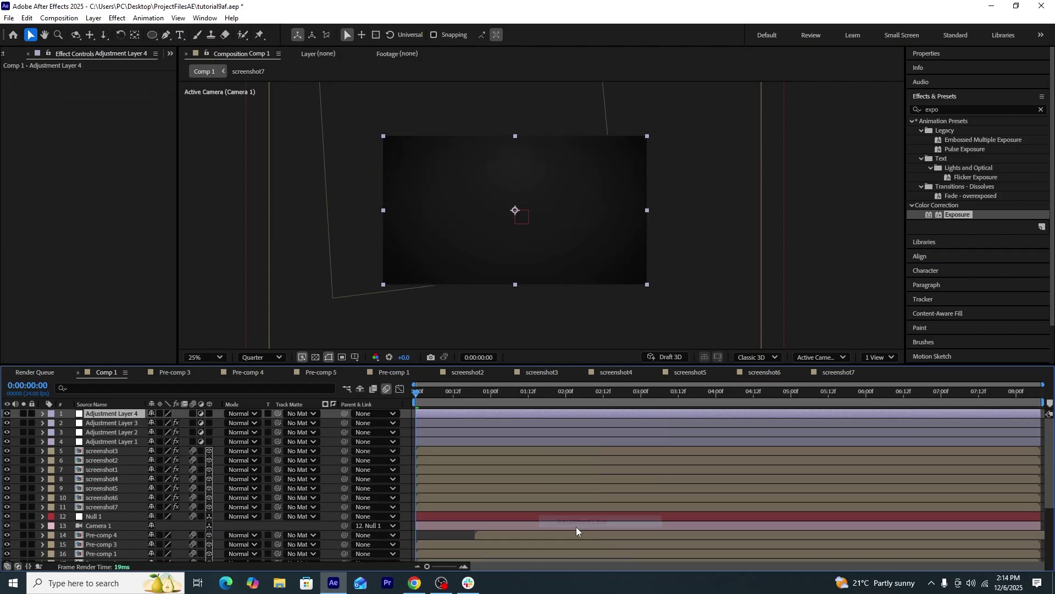
{"action": "left_click", "coordinate": [1040, 110]}
{"action": "left_click", "coordinate": [1028, 110]}
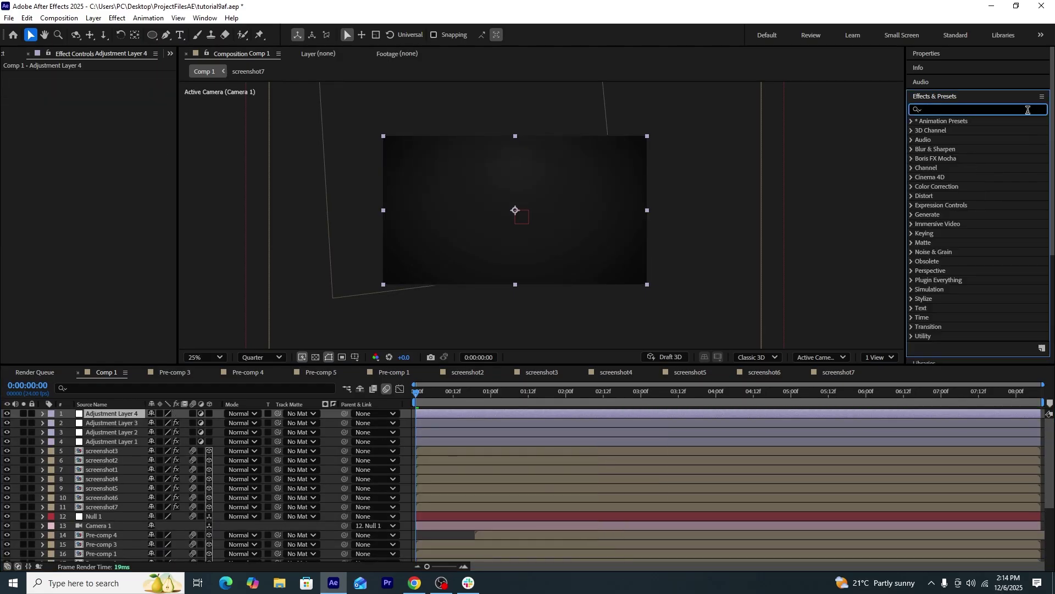
{"action": "type", "text": "lum"}
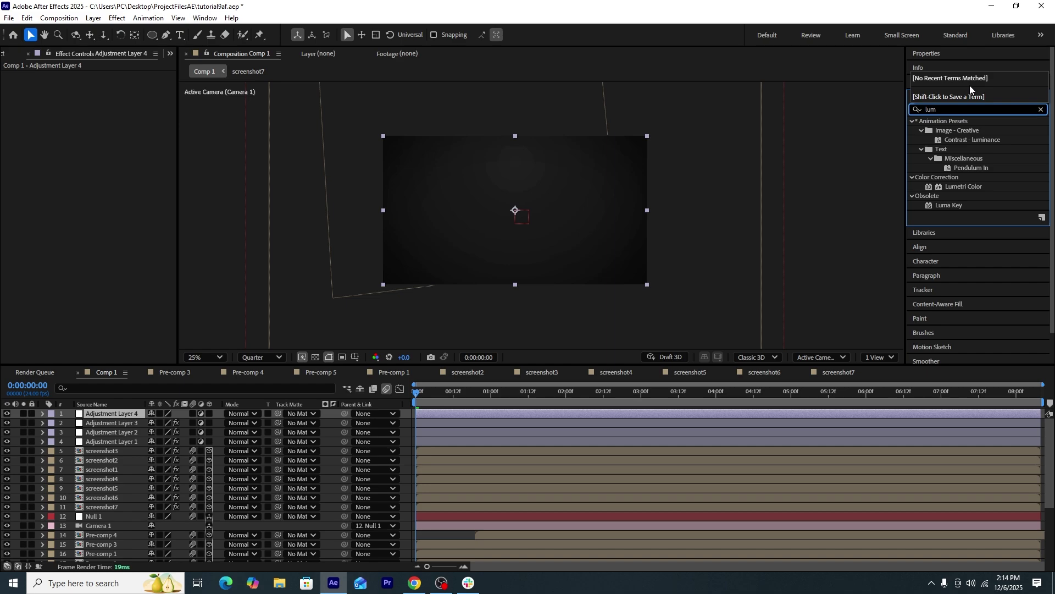
{"action": "left_click", "coordinate": [948, 187]}
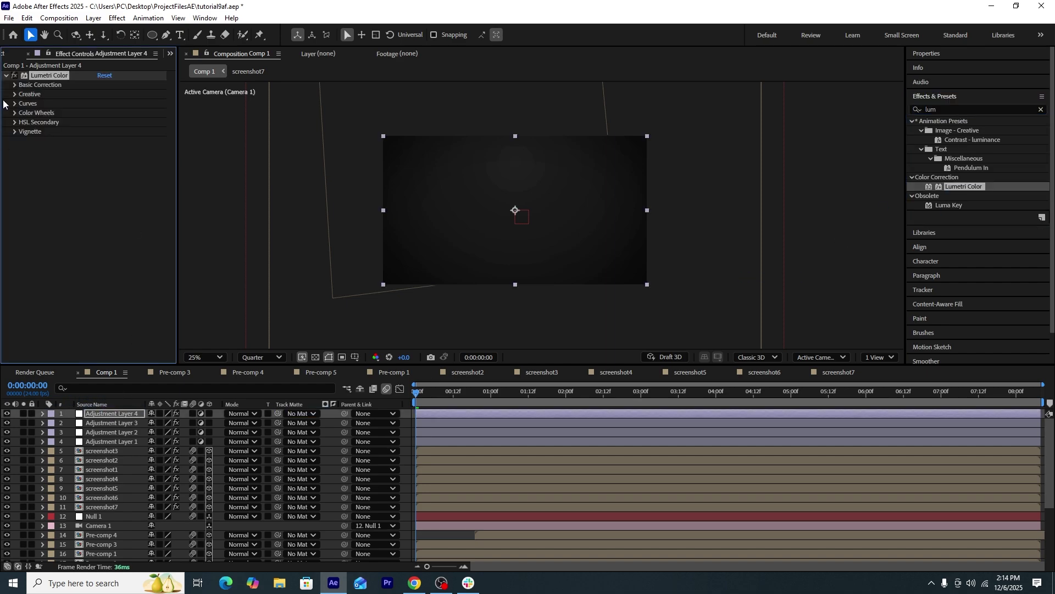
- With the cube in view at 0:00:02:08, set the Lumetri temperature to -8 and the exposure to 0.8
{"action": "left_click_drag", "start_coordinate": [535, 397], "coordinate": [592, 397]}
{"action": "scroll", "coordinate": [377, 278], "scroll_direction": "up", "scroll_amount": 1}
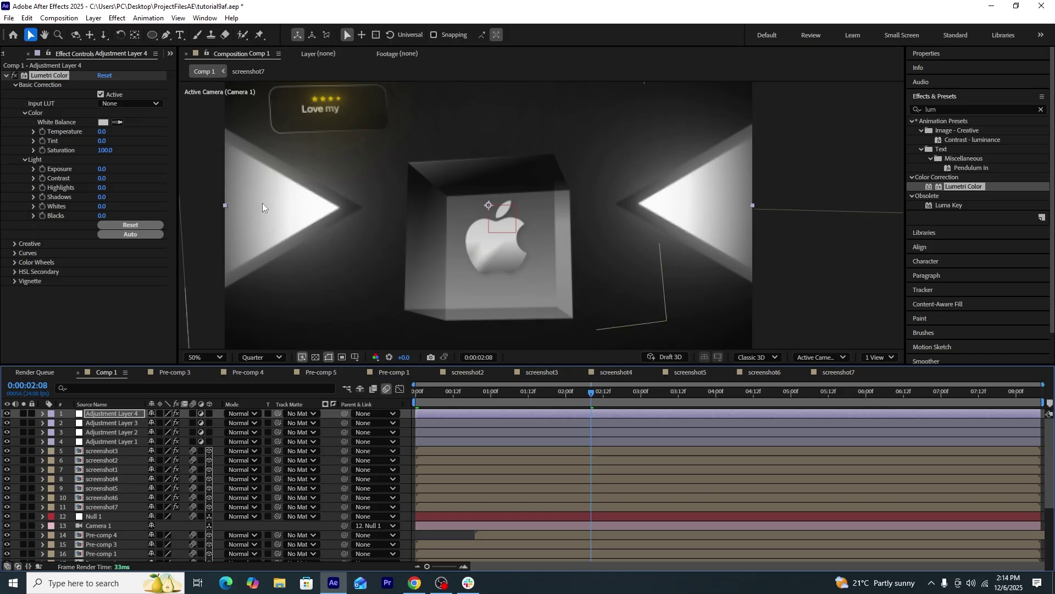
{"action": "key", "text": "comma"}
{"action": "left_click", "coordinate": [102, 132]}
{"action": "type", "text": "-8"}
{"action": "key", "text": "Return"}
{"action": "left_click", "coordinate": [106, 169]}
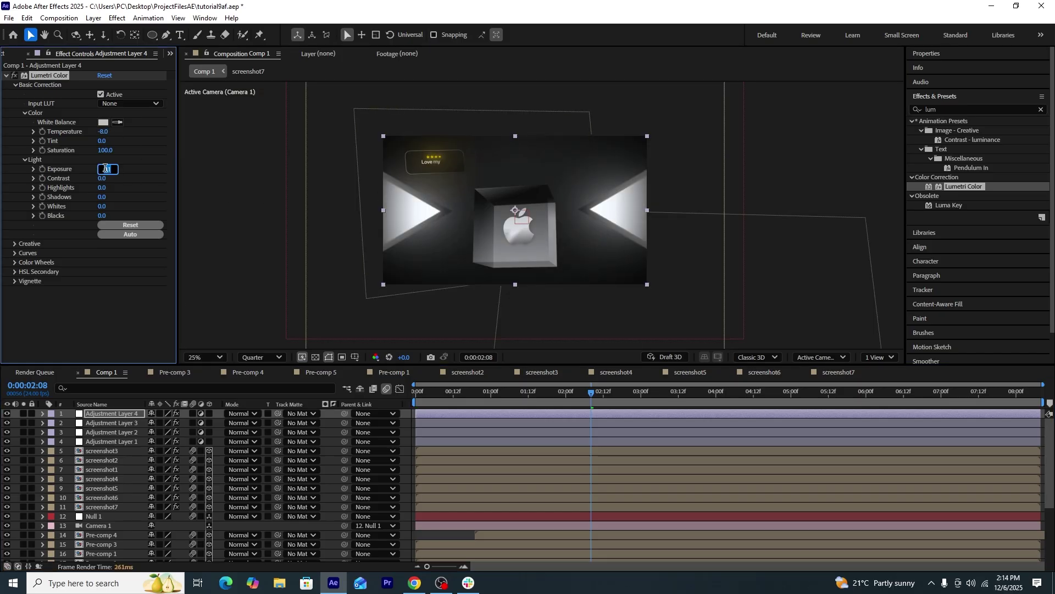
{"action": "key", "text": "Up"}
{"action": "key", "text": "Up"}
{"action": "key", "text": "Up"}
{"action": "key", "text": "Up"}
{"action": "key", "text": "Up"}
{"action": "key", "text": "Up"}
{"action": "key", "text": "Up"}
- Set Lumetri contrast to 11, highlights 22, shadows -5, whites 9 and blacks -6, with creative sharpen 12 and vibrance 58
{"action": "left_click_drag", "start_coordinate": [102, 178], "coordinate": [99, 216]}
{"action": "left_click", "coordinate": [15, 243]}
{"action": "mouse_move", "coordinate": [102, 309]}
{"action": "left_mouse_down"}
{"action": "mouse_move", "coordinate": [122, 316]}
{"action": "mouse_move", "coordinate": [110, 300]}
{"action": "left_mouse_up"}
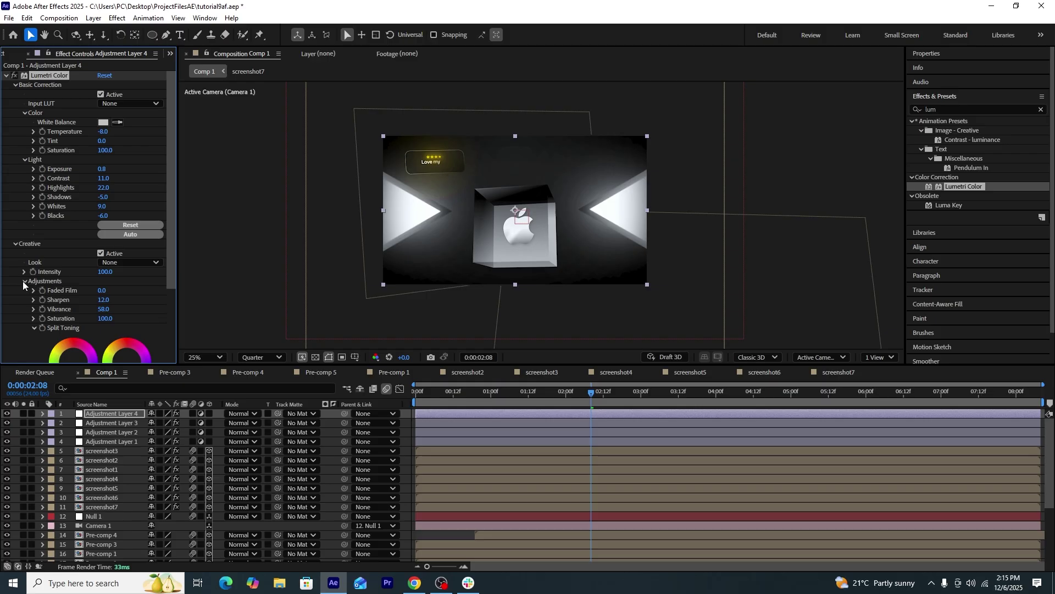
{"action": "left_click", "coordinate": [24, 281]}
- Try the Lumetri vignette amount, return it to 0, and compare the frame with the color grade off and on
{"action": "left_click", "coordinate": [14, 319]}
{"action": "left_click", "coordinate": [108, 337]}
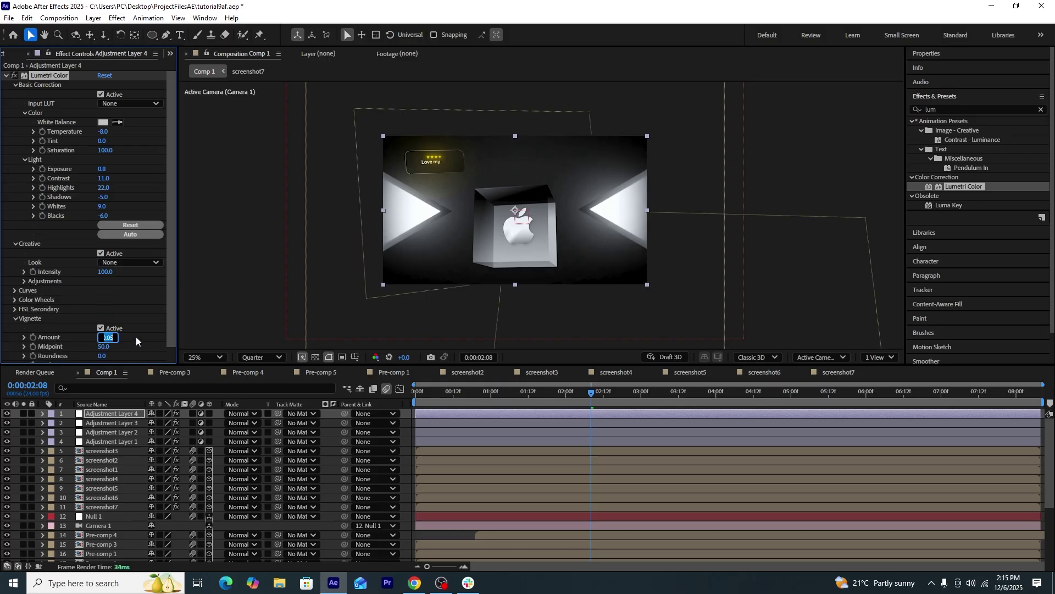
{"action": "left_click", "coordinate": [215, 323]}
{"action": "left_click", "coordinate": [15, 75]}
{"action": "left_click", "coordinate": [14, 74]}
{"action": "left_click", "coordinate": [15, 75]}
{"action": "left_click", "coordinate": [14, 75]}
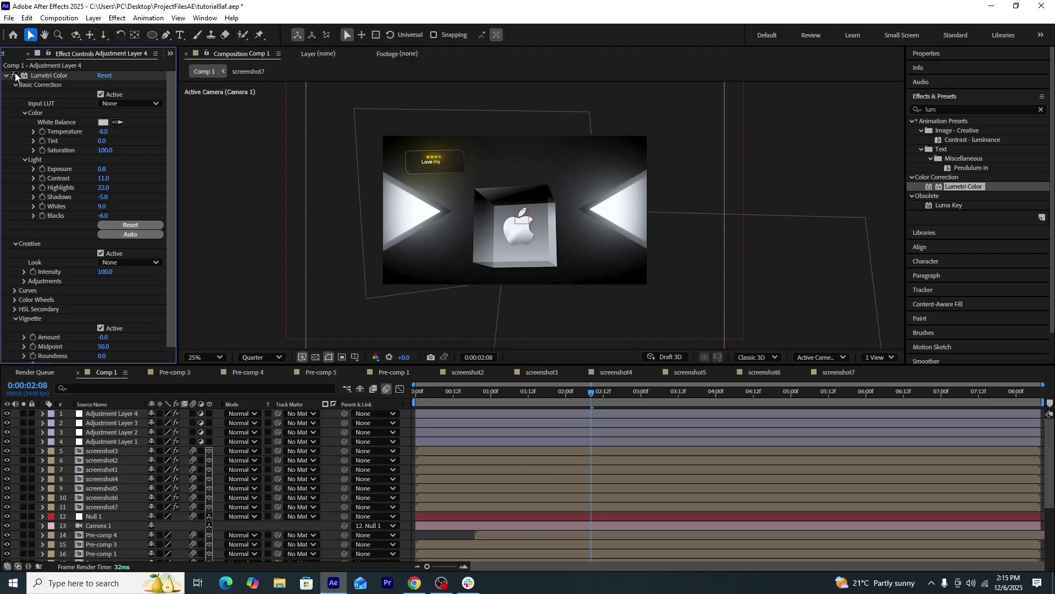
- Preview the graded comp at Half resolution, set the Lumetri exposure to 0.3, and return to the start
{"action": "left_click", "coordinate": [424, 393]}
{"action": "key", "text": "space"}
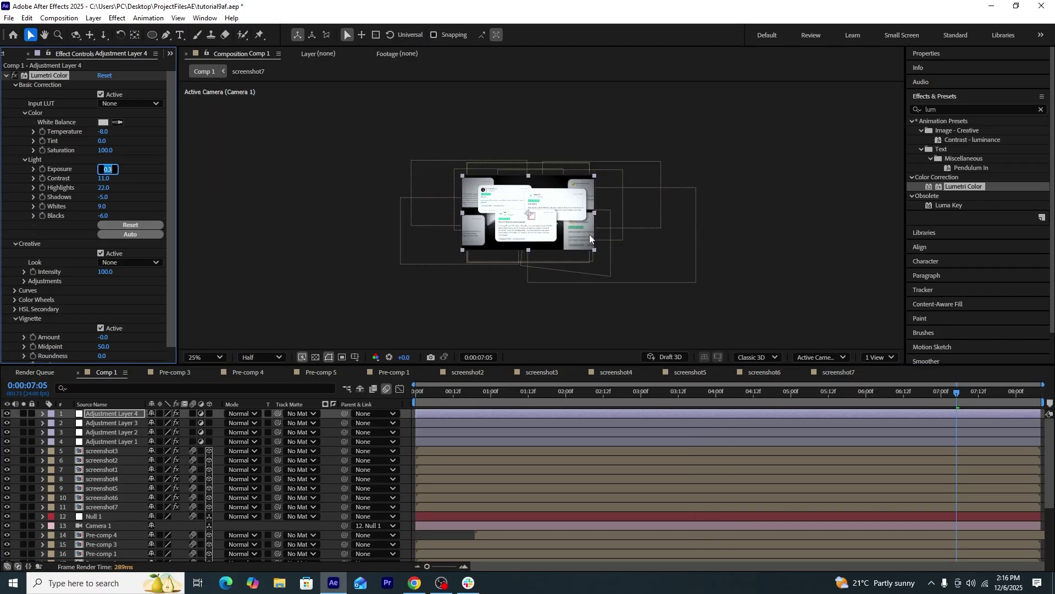
{"action": "scroll", "coordinate": [590, 235], "scroll_direction": "up", "scroll_amount": 1}
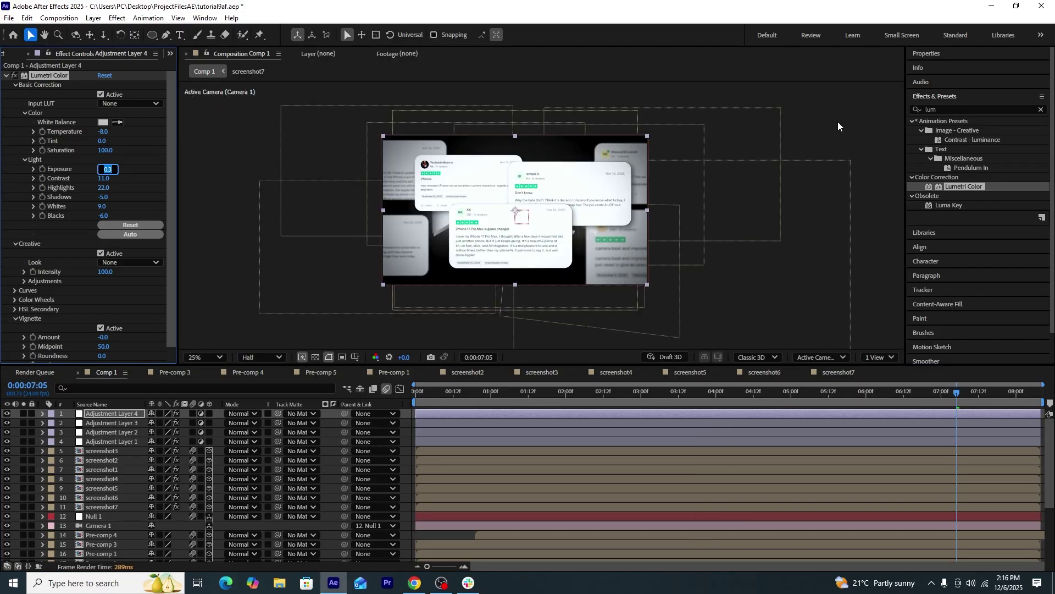
{"action": "left_click", "coordinate": [836, 127]}
{"action": "left_click", "coordinate": [438, 393]}
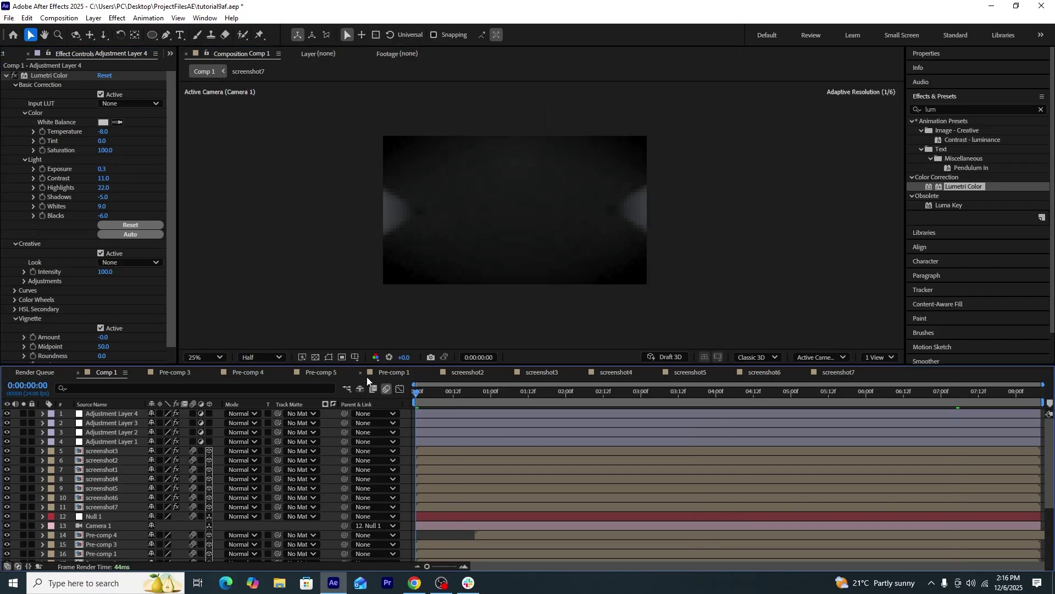